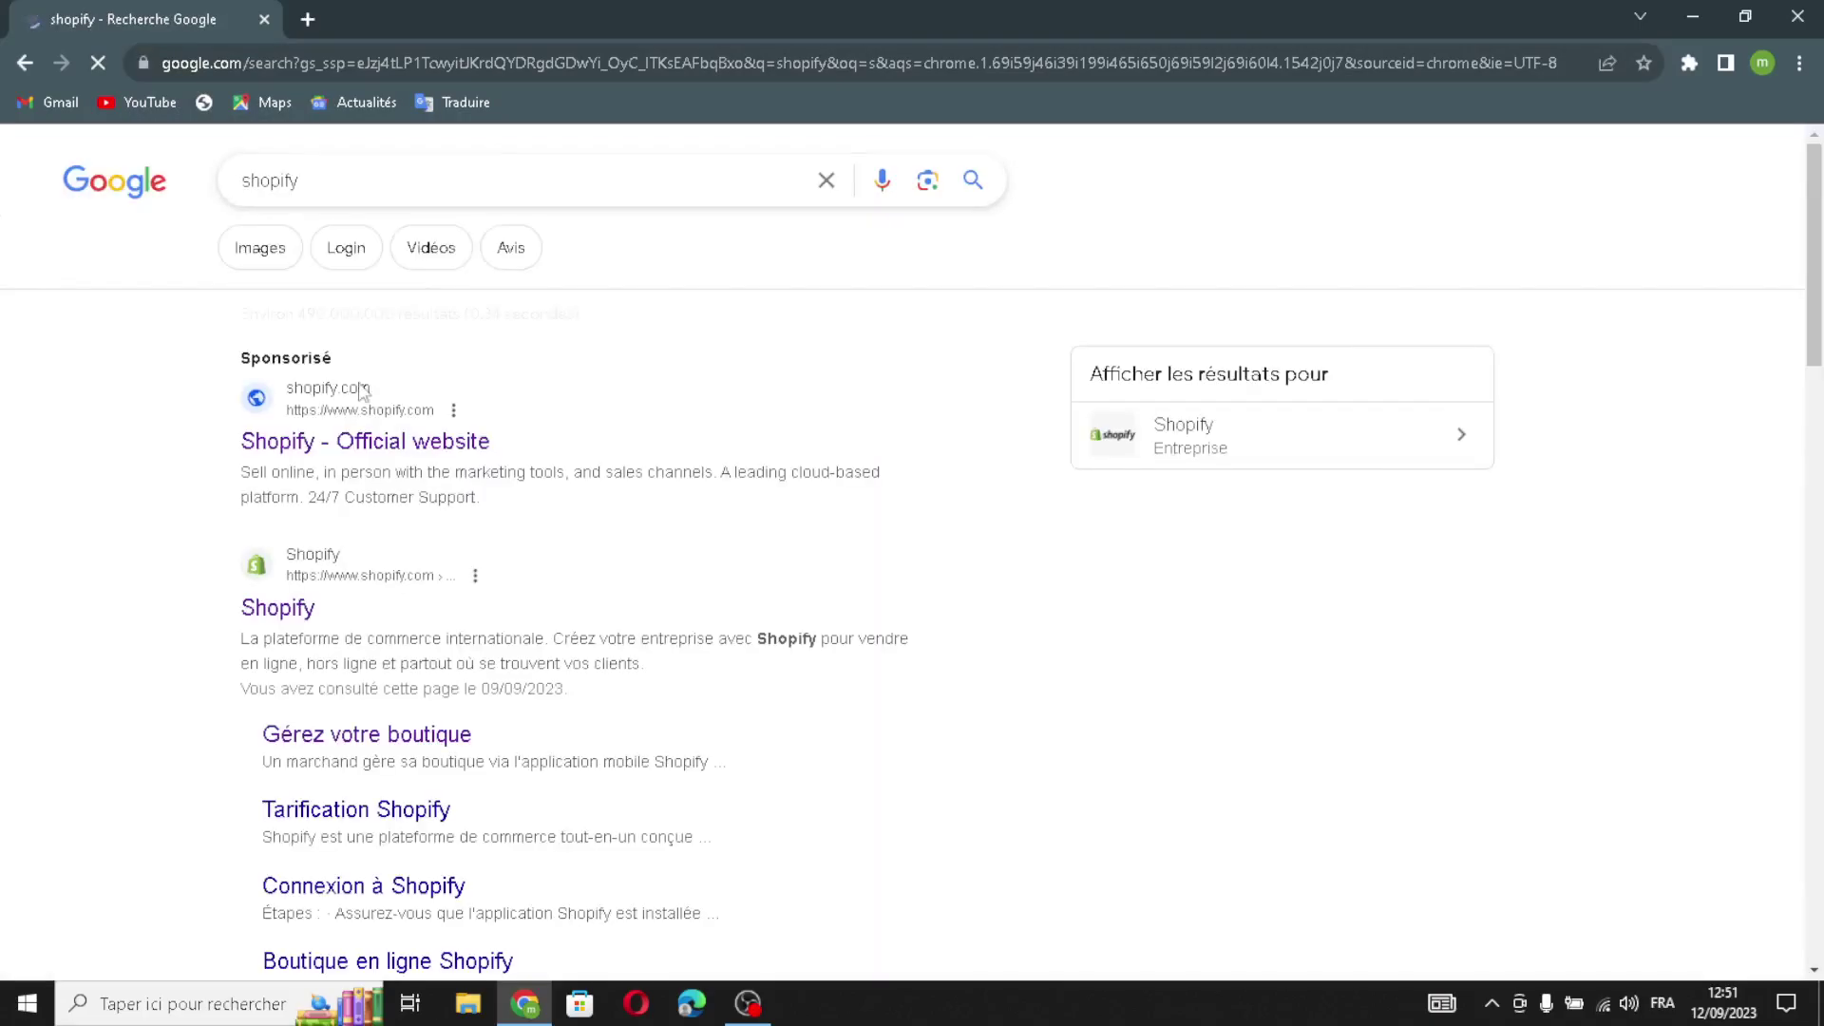
- Open Shopify's official website from the search results and start a free trial with the account e-mail address
{"action": "left_click", "coordinate": [351, 448]}
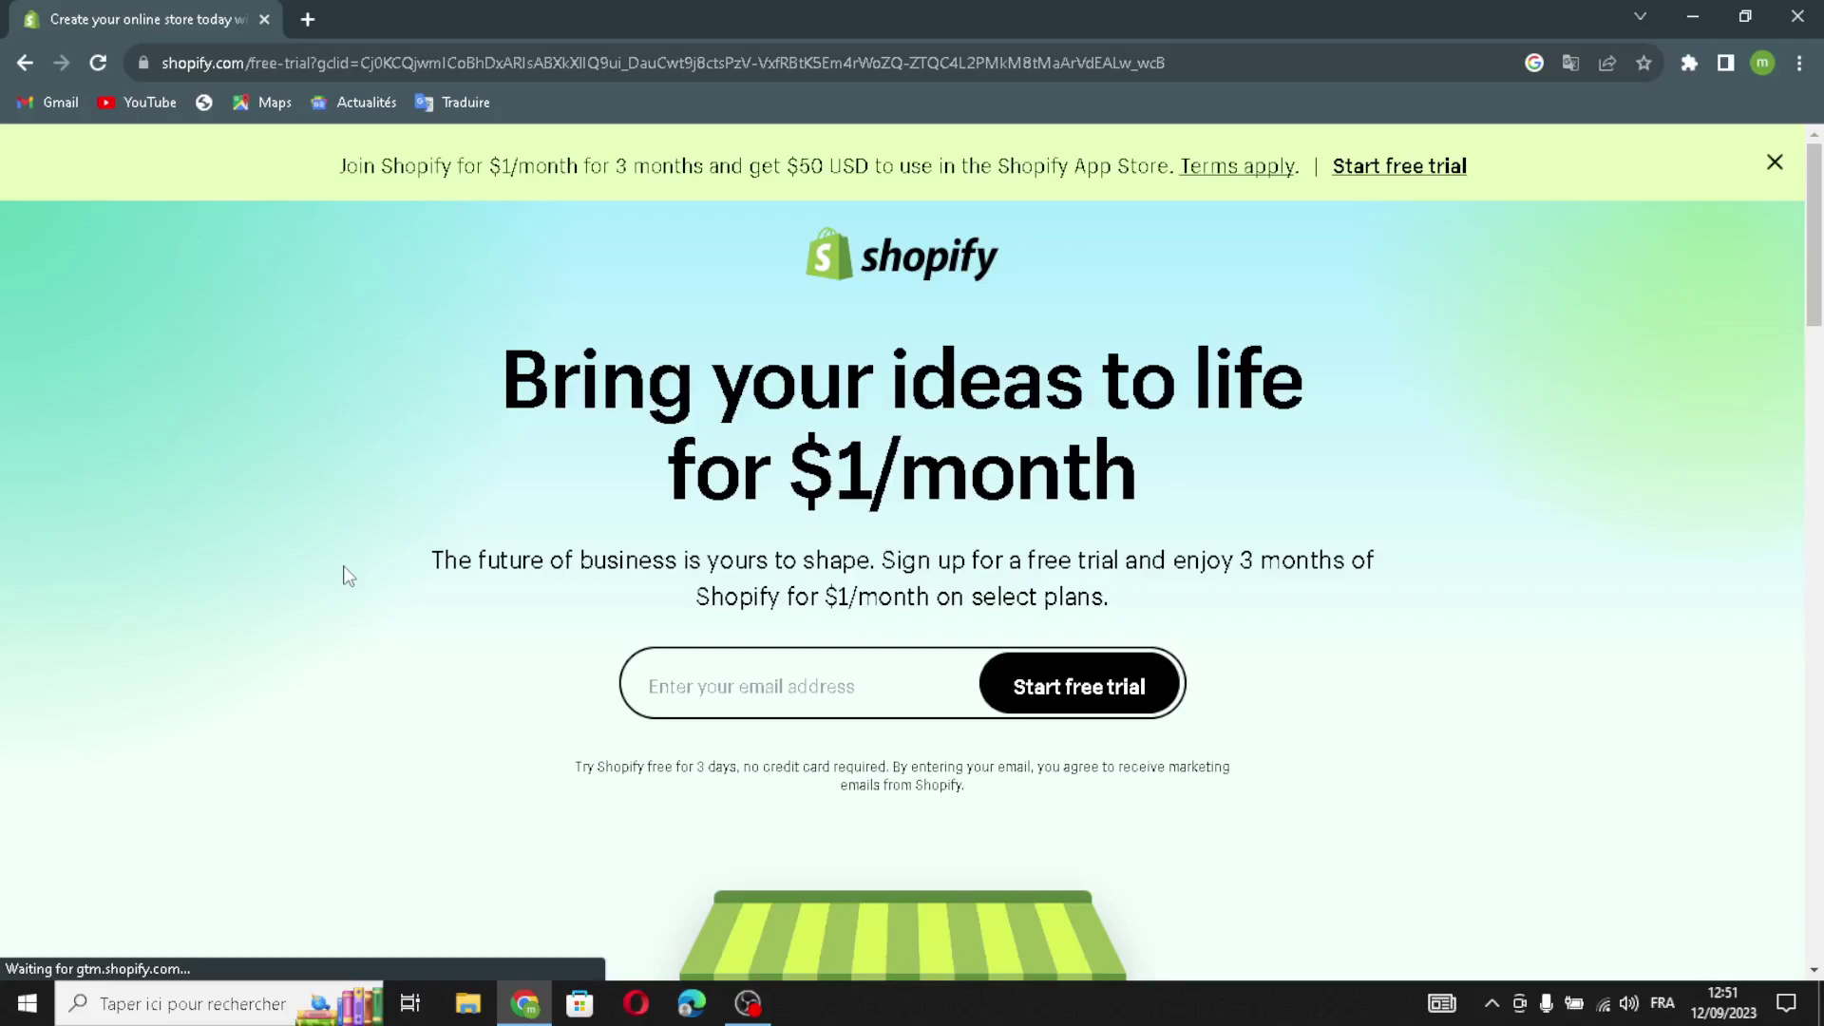
{"action": "left_click", "coordinate": [711, 691]}
{"action": "left_click", "coordinate": [796, 740]}
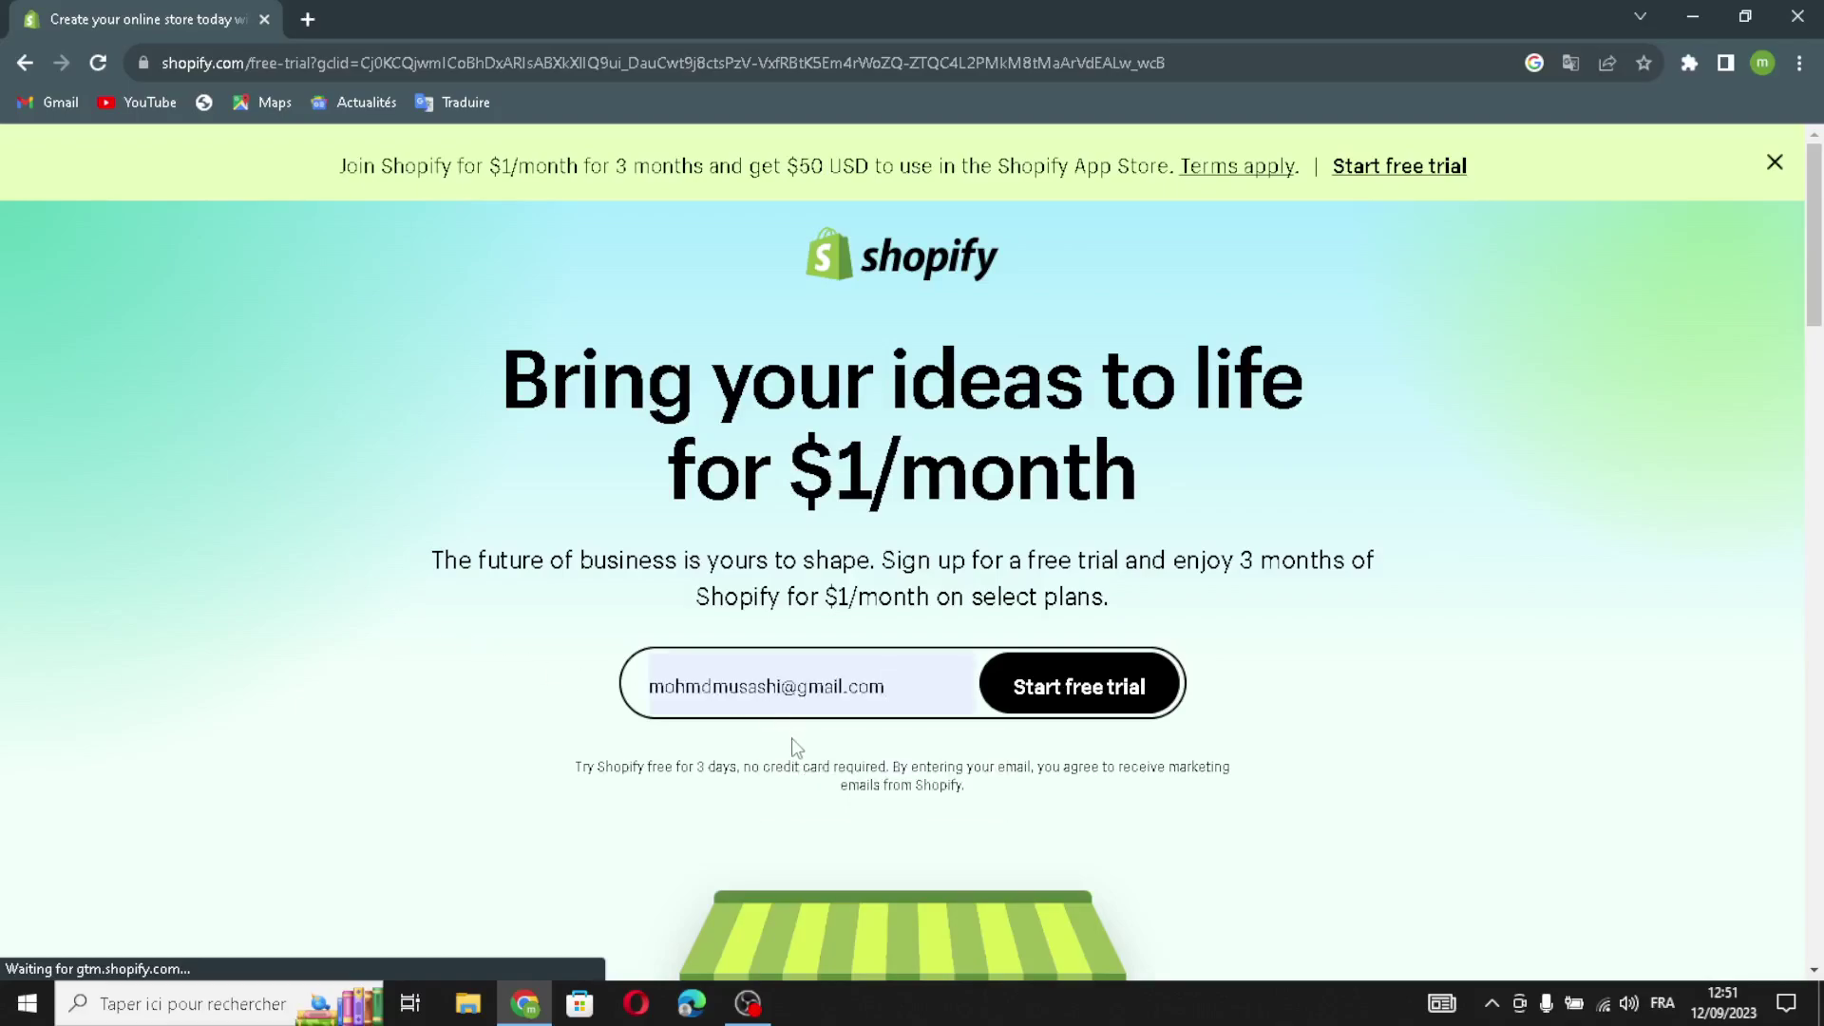
{"action": "left_click", "coordinate": [1115, 686]}
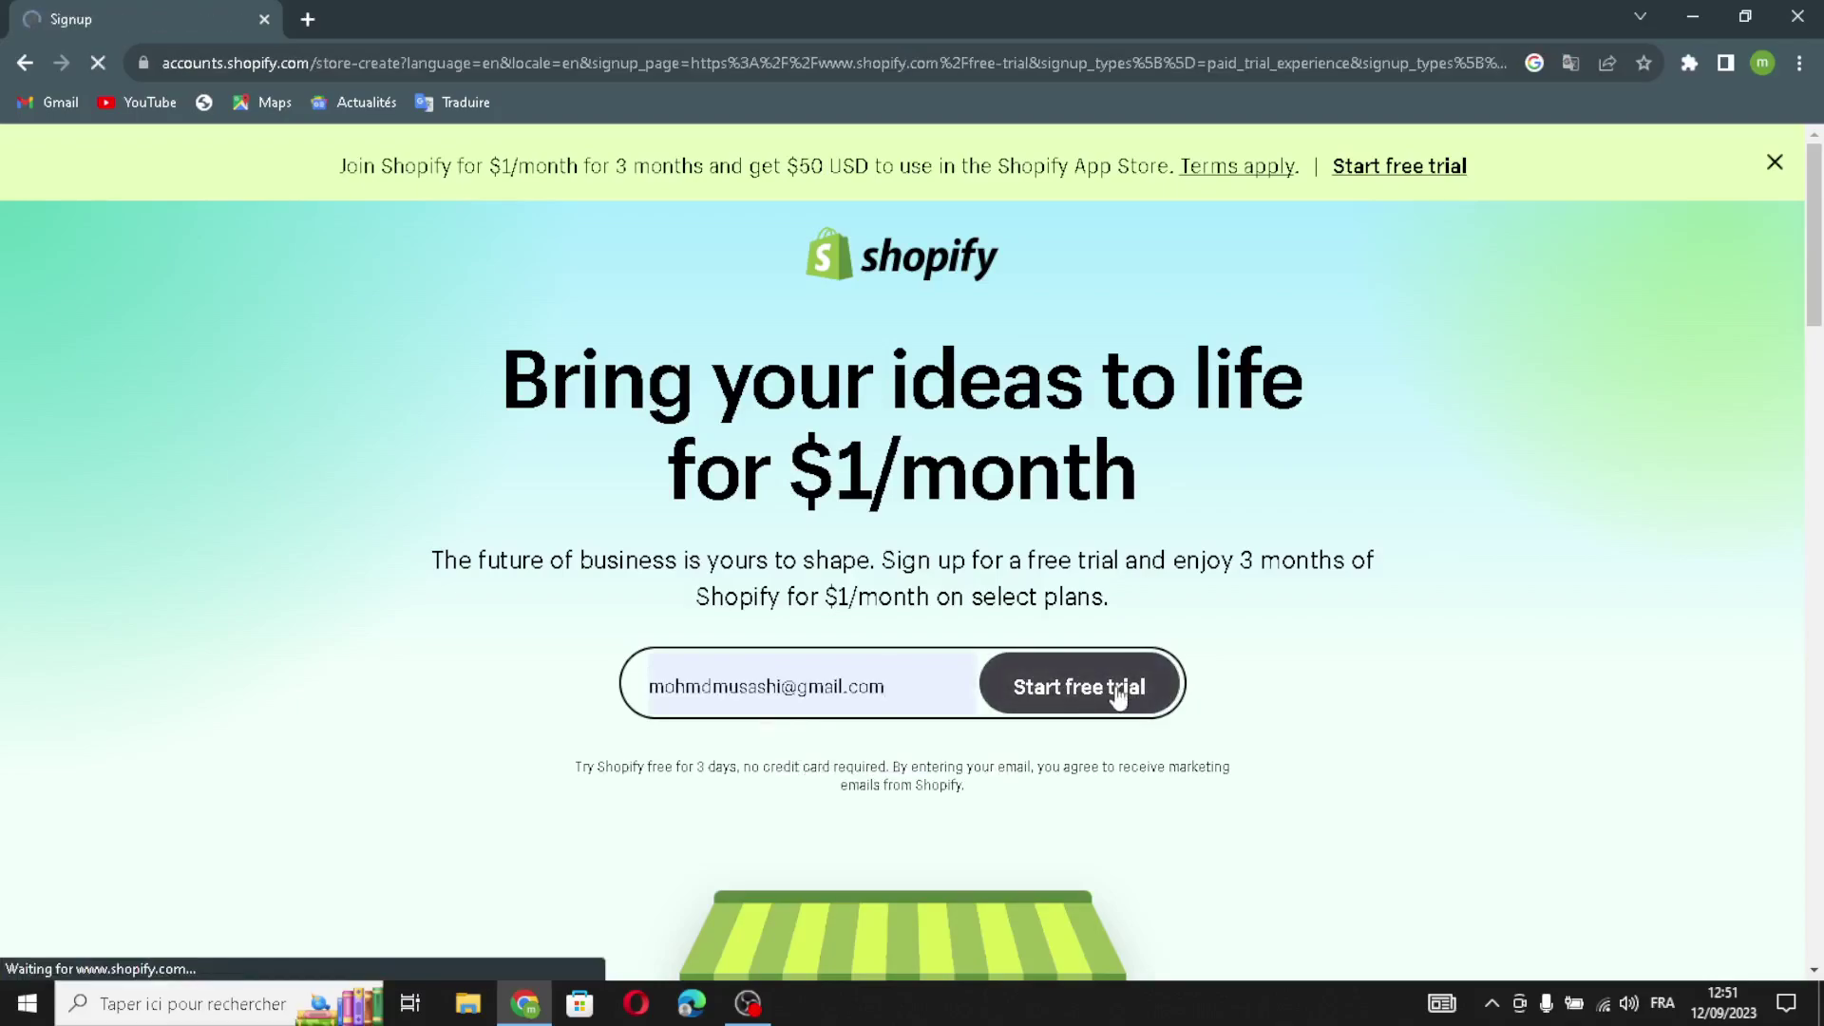
- Skip all the business questionnaire pages and confirm Morocco as the business location to create the store
{"action": "scroll", "coordinate": [1102, 807], "scroll_direction": "down", "scroll_amount": 1}
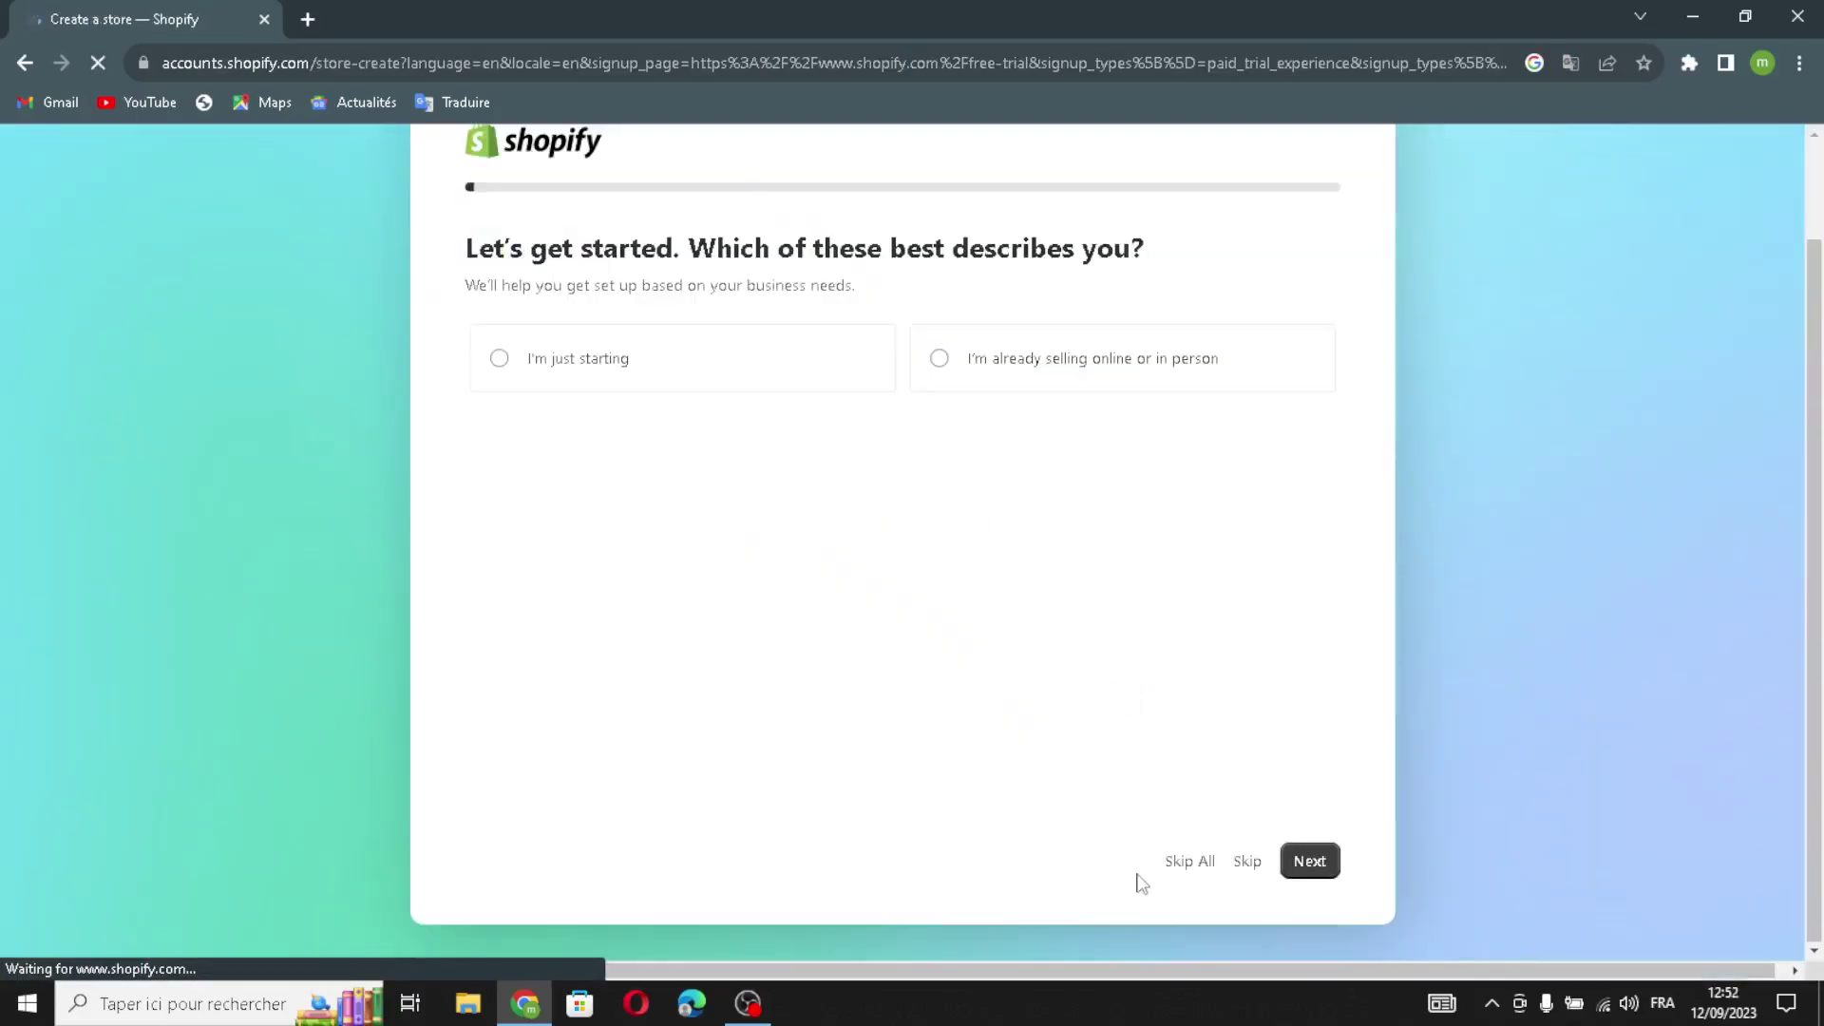
{"action": "left_click", "coordinate": [1182, 869]}
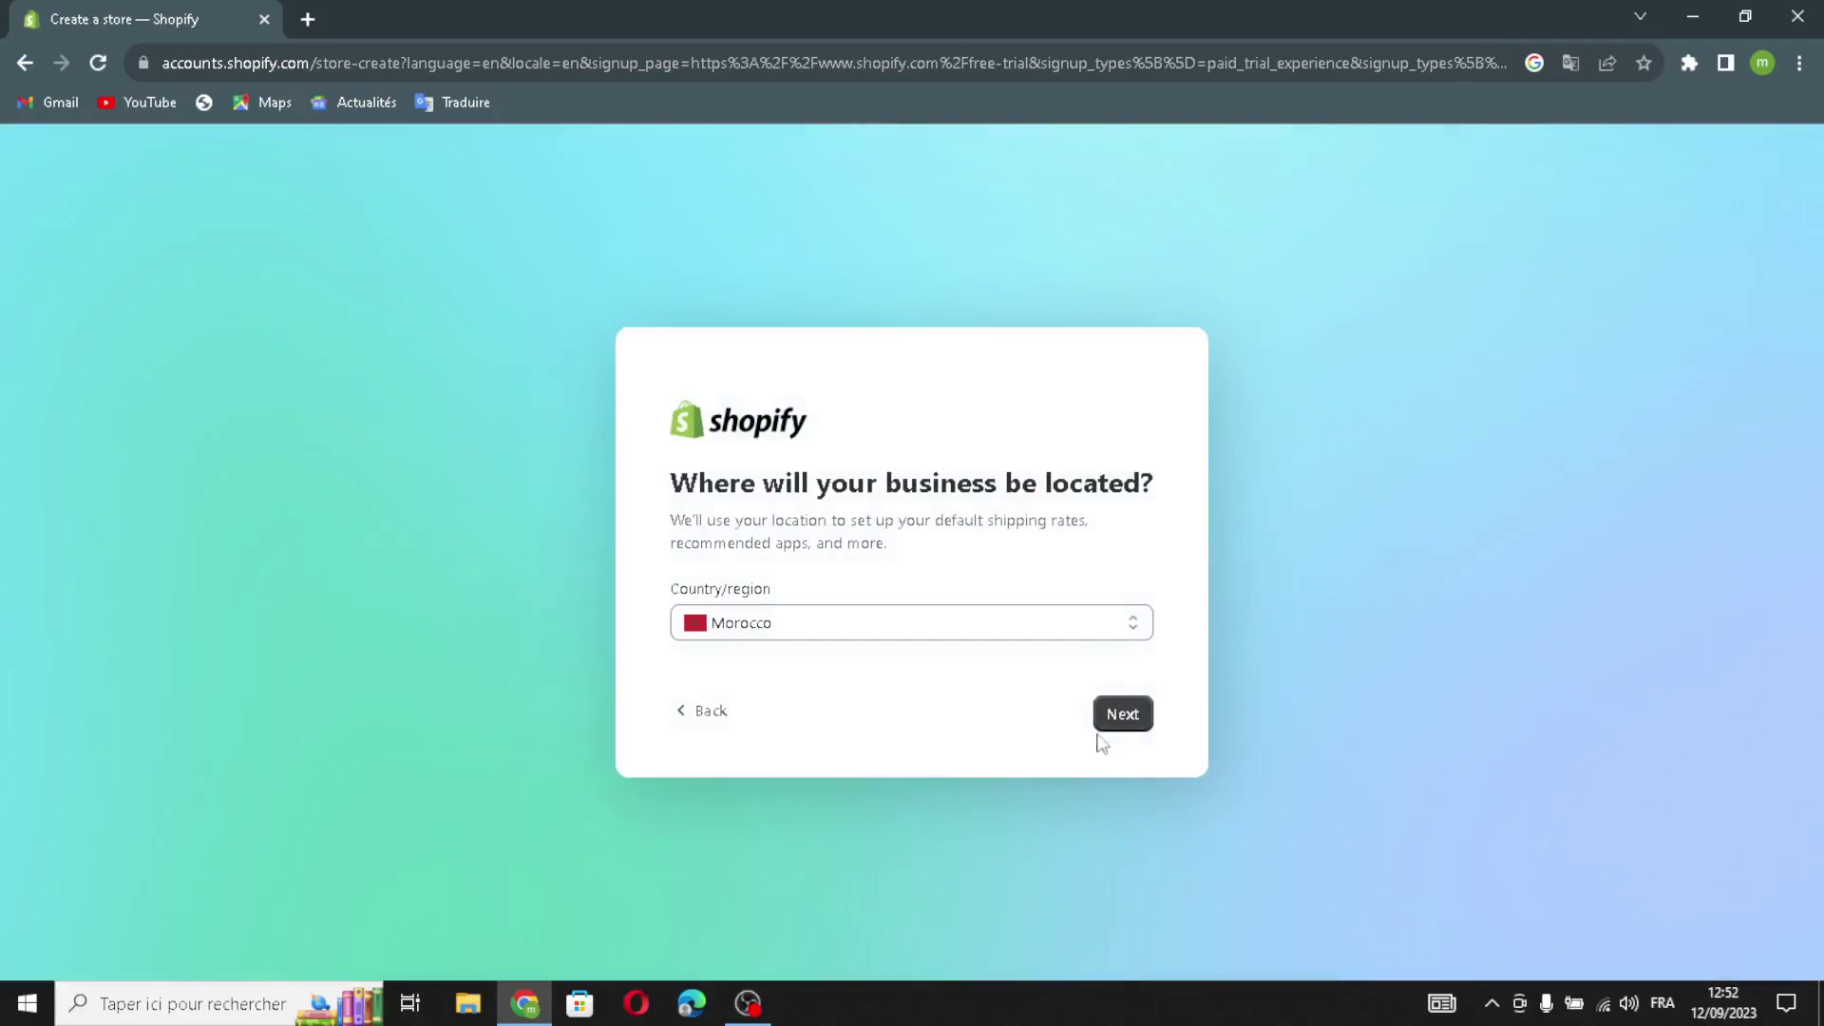
{"action": "left_click", "coordinate": [1119, 714]}
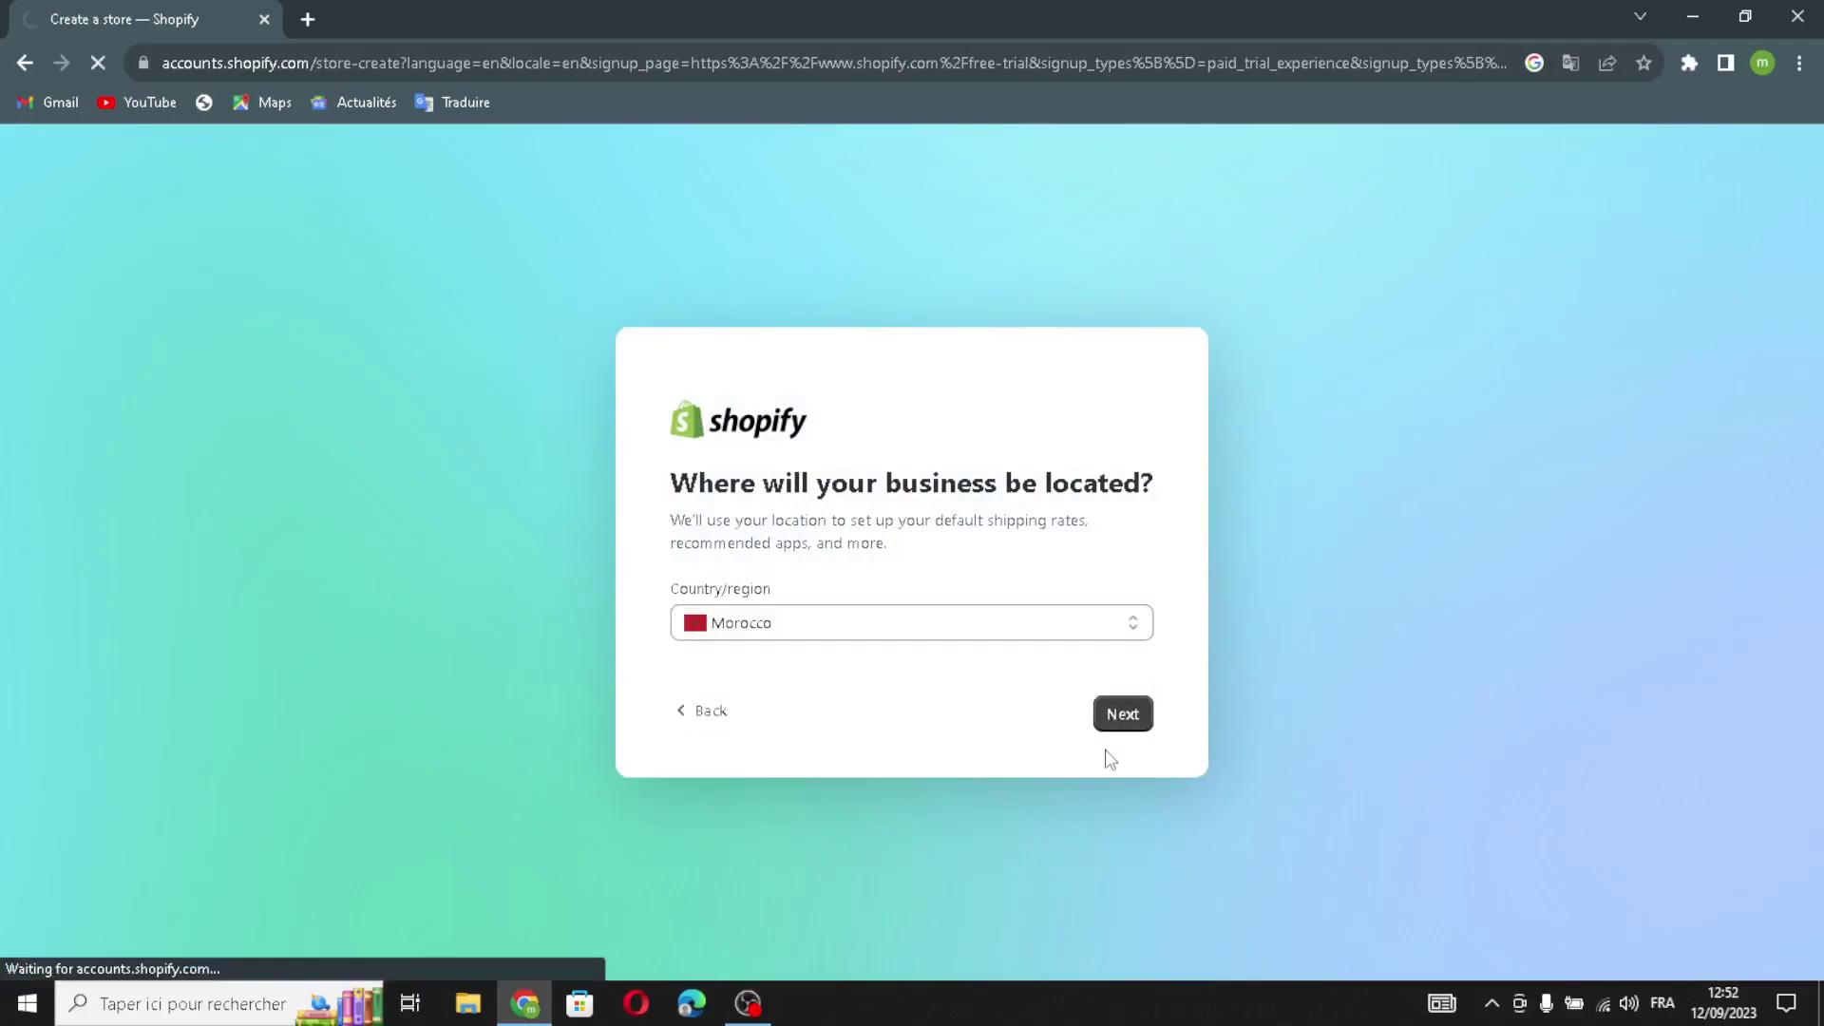
{"action": "left_click", "coordinate": [781, 570]}
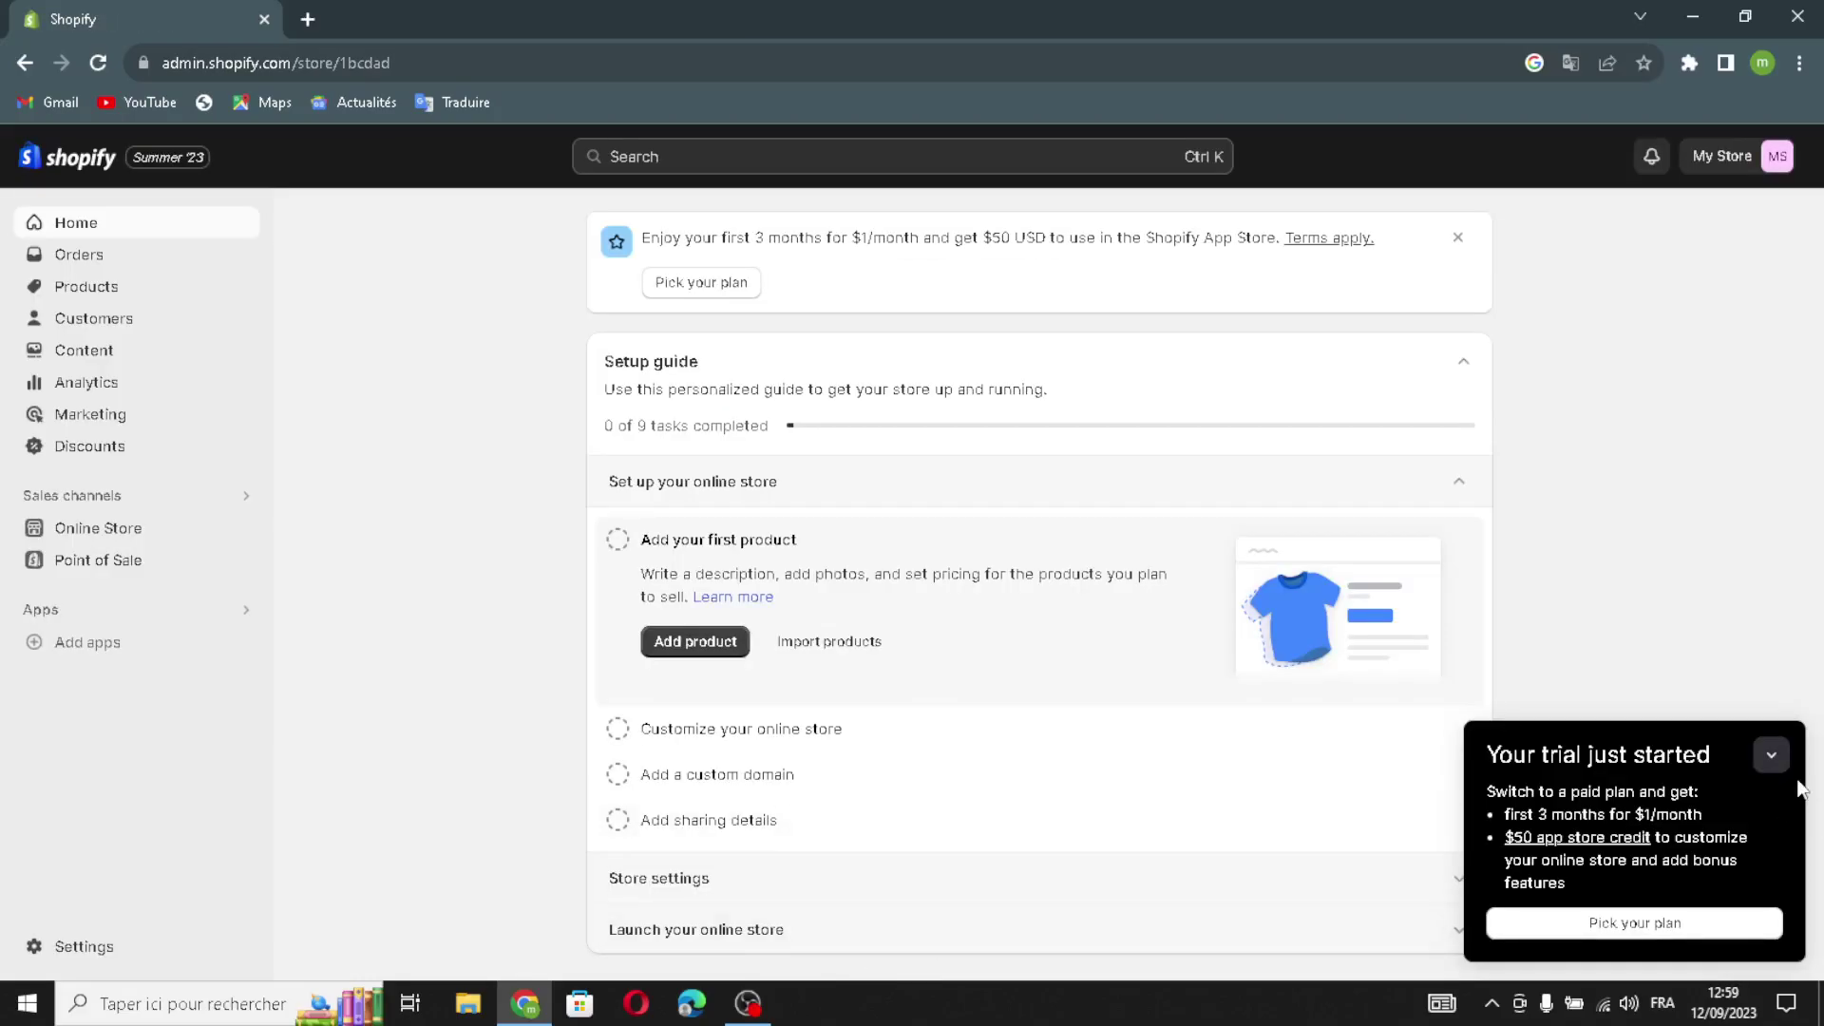
- Go to the online store's themes and open the current Dawn theme for customization
{"action": "left_click", "coordinate": [1783, 760]}
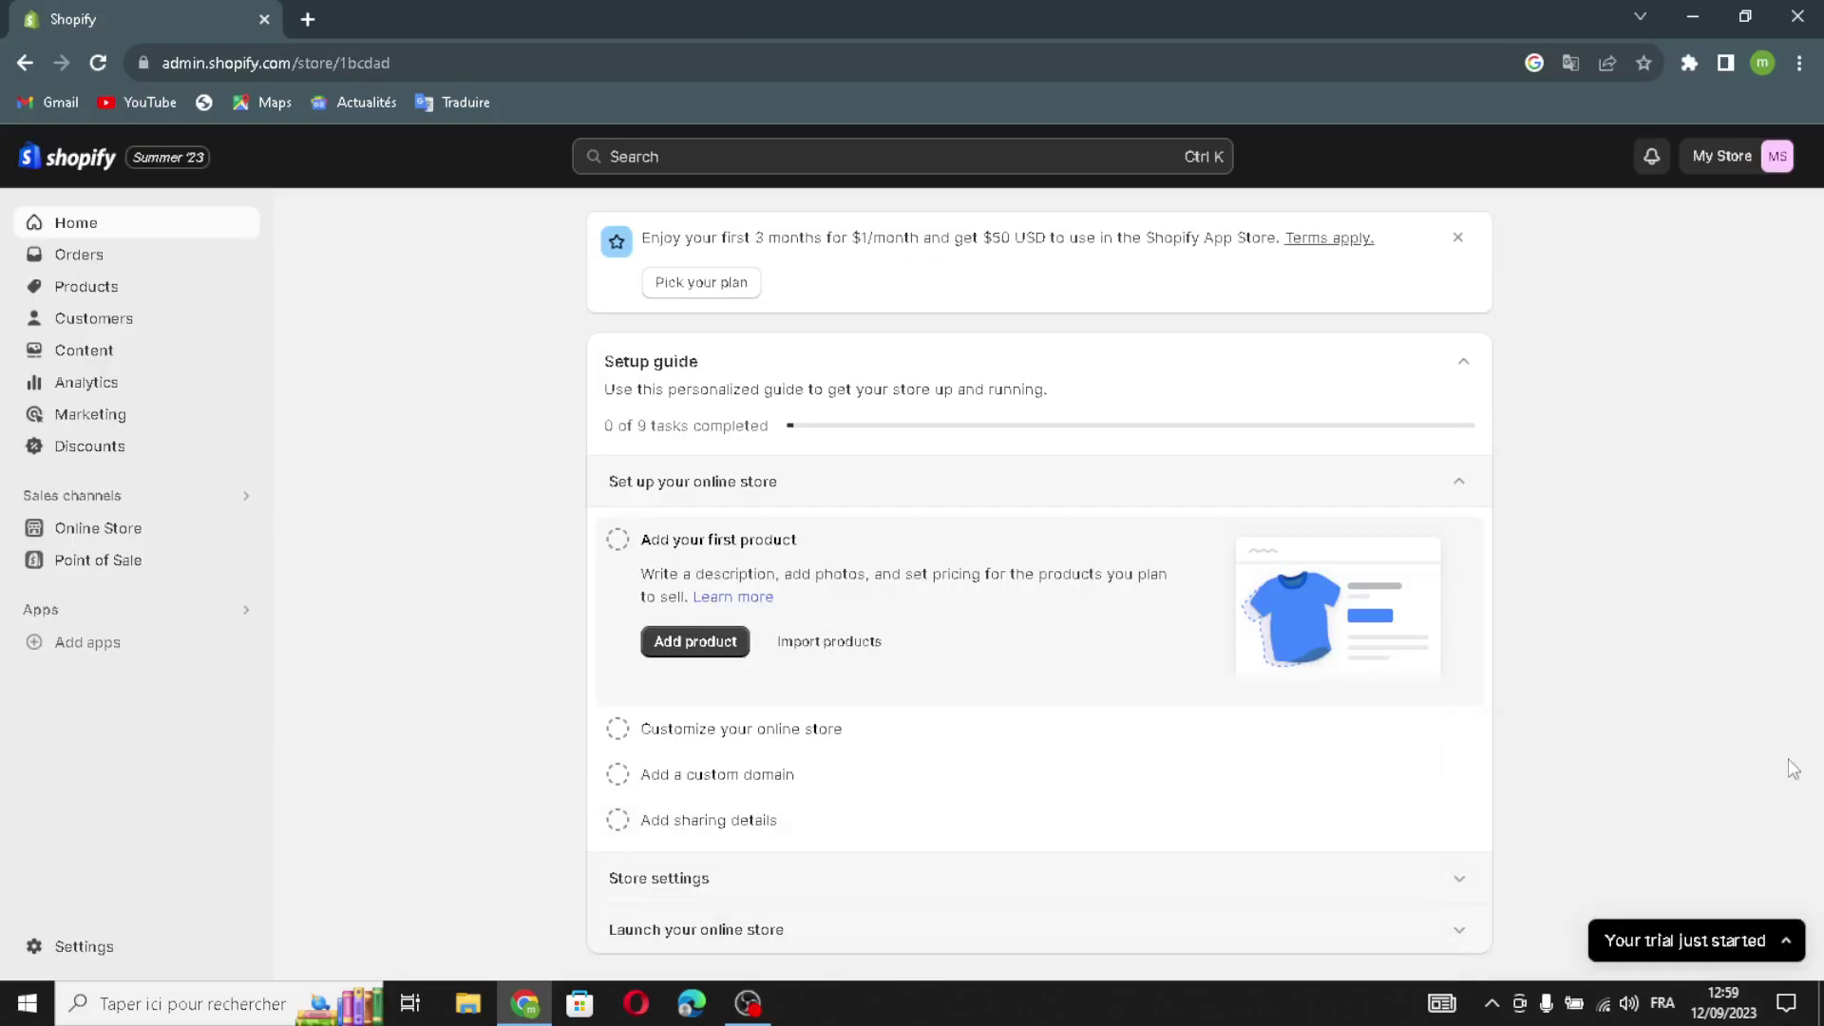
{"action": "left_click", "coordinate": [100, 534]}
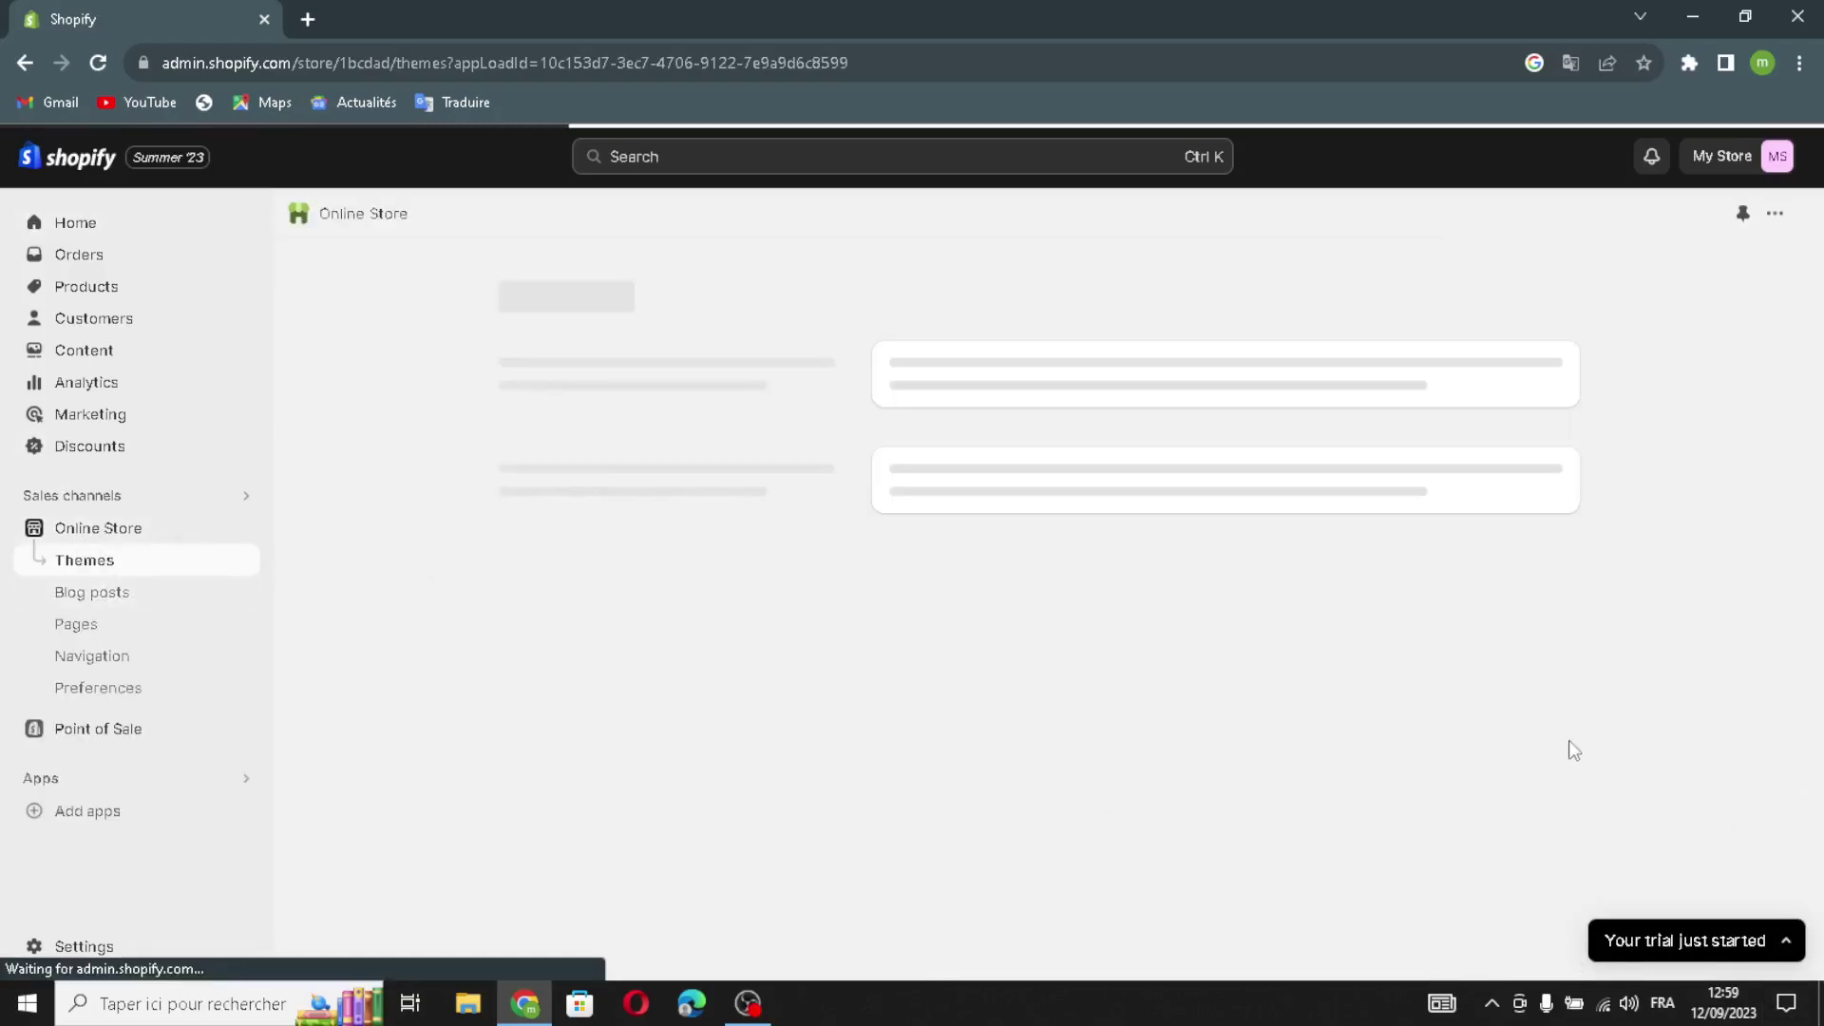
{"action": "scroll", "coordinate": [1561, 819], "scroll_direction": "down", "scroll_amount": 5}
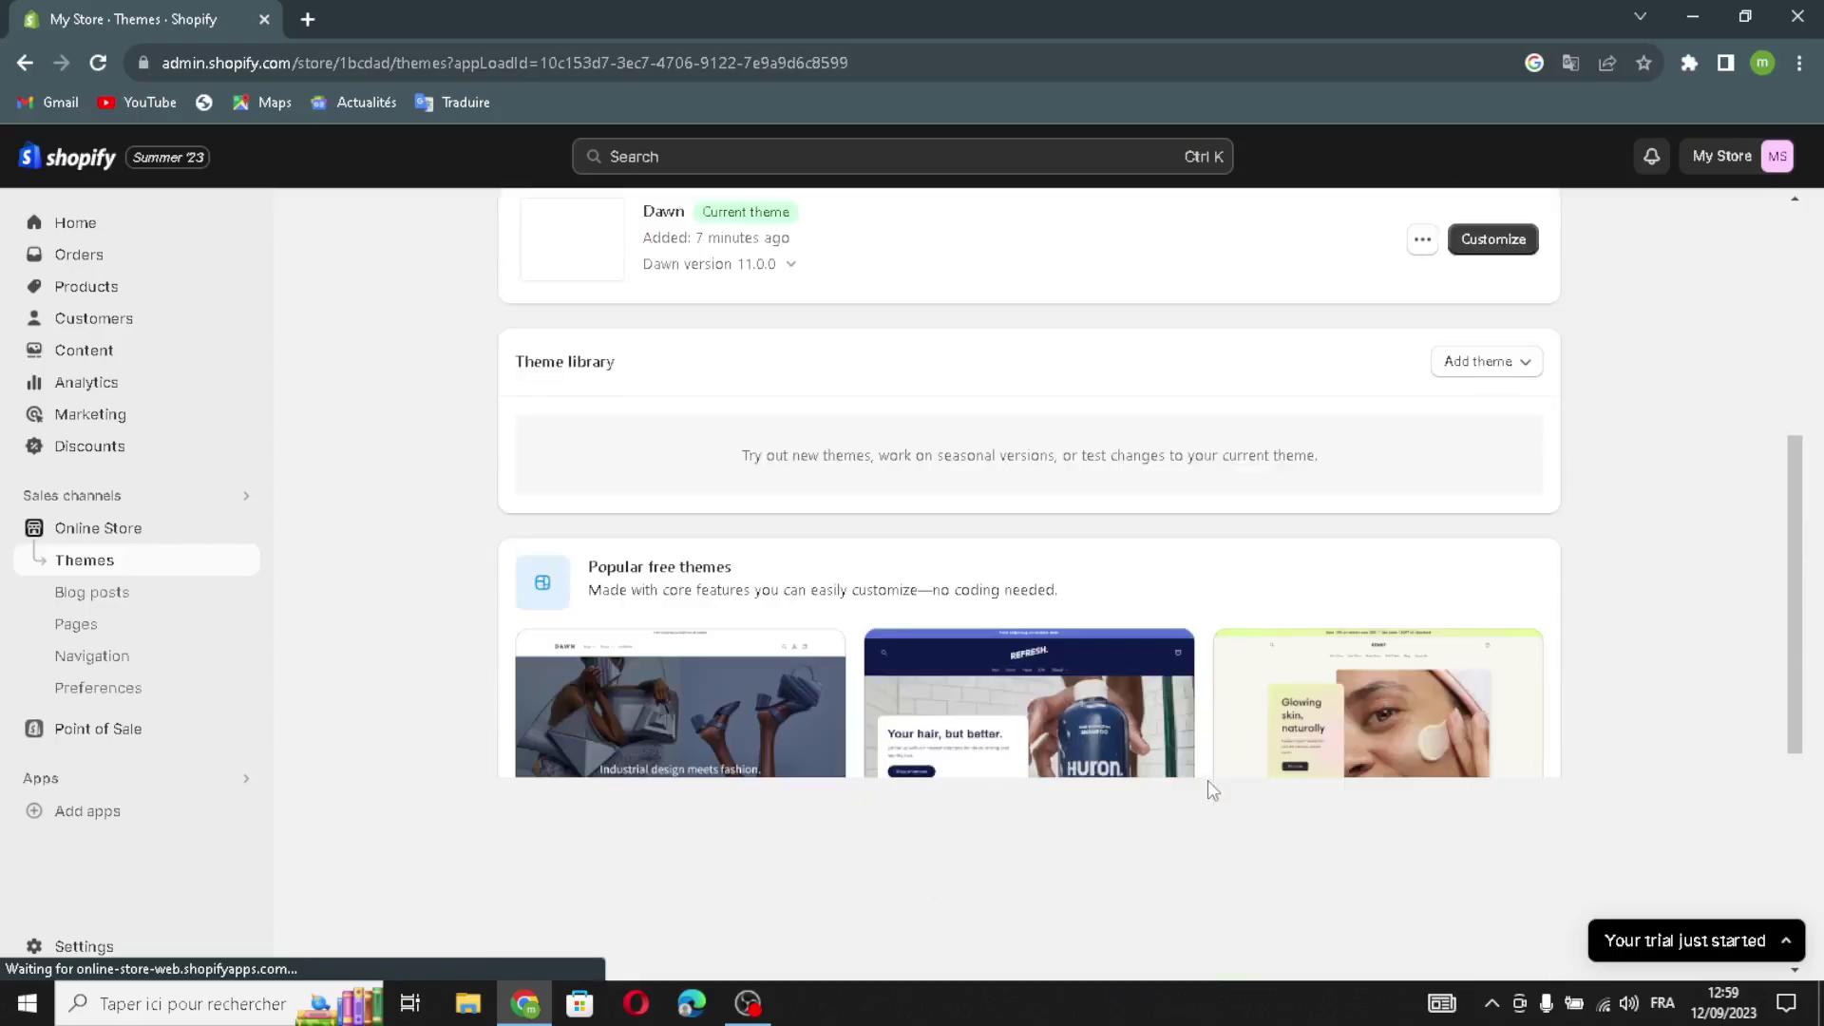
{"action": "scroll", "coordinate": [1208, 788], "scroll_direction": "down", "scroll_amount": 5}
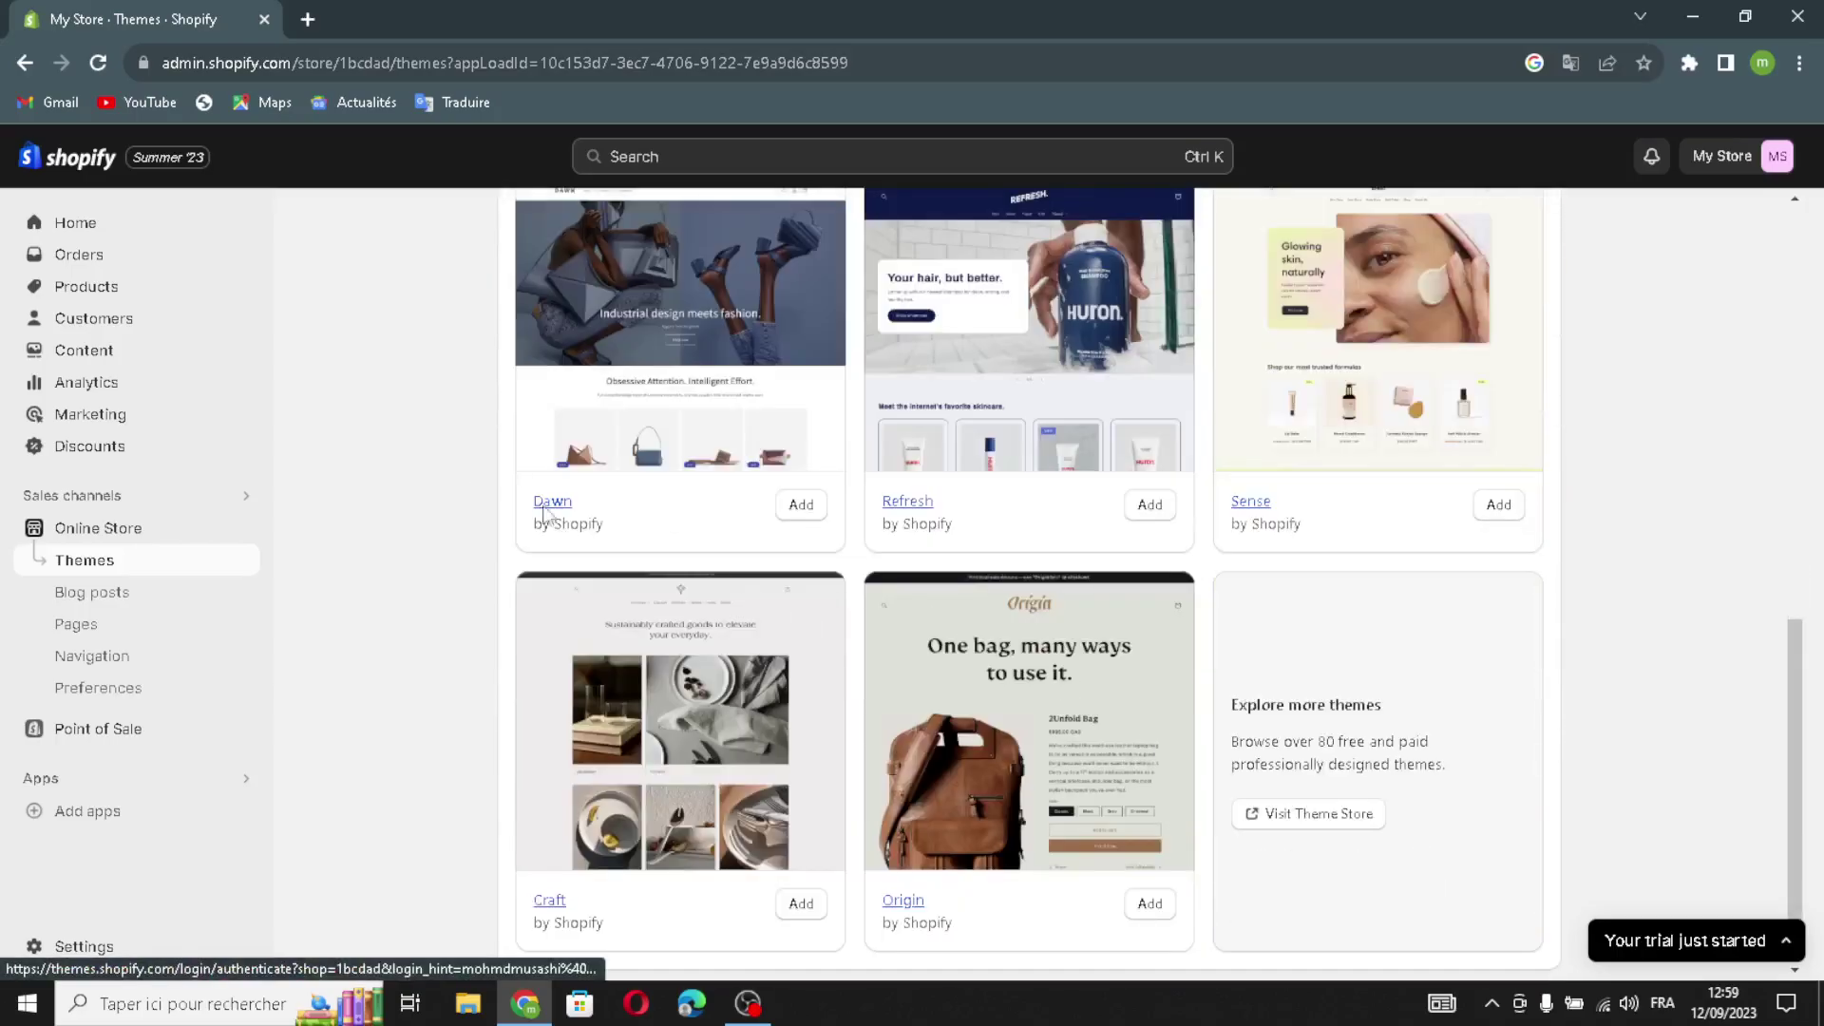
{"action": "scroll", "coordinate": [757, 651], "scroll_direction": "up", "scroll_amount": 10}
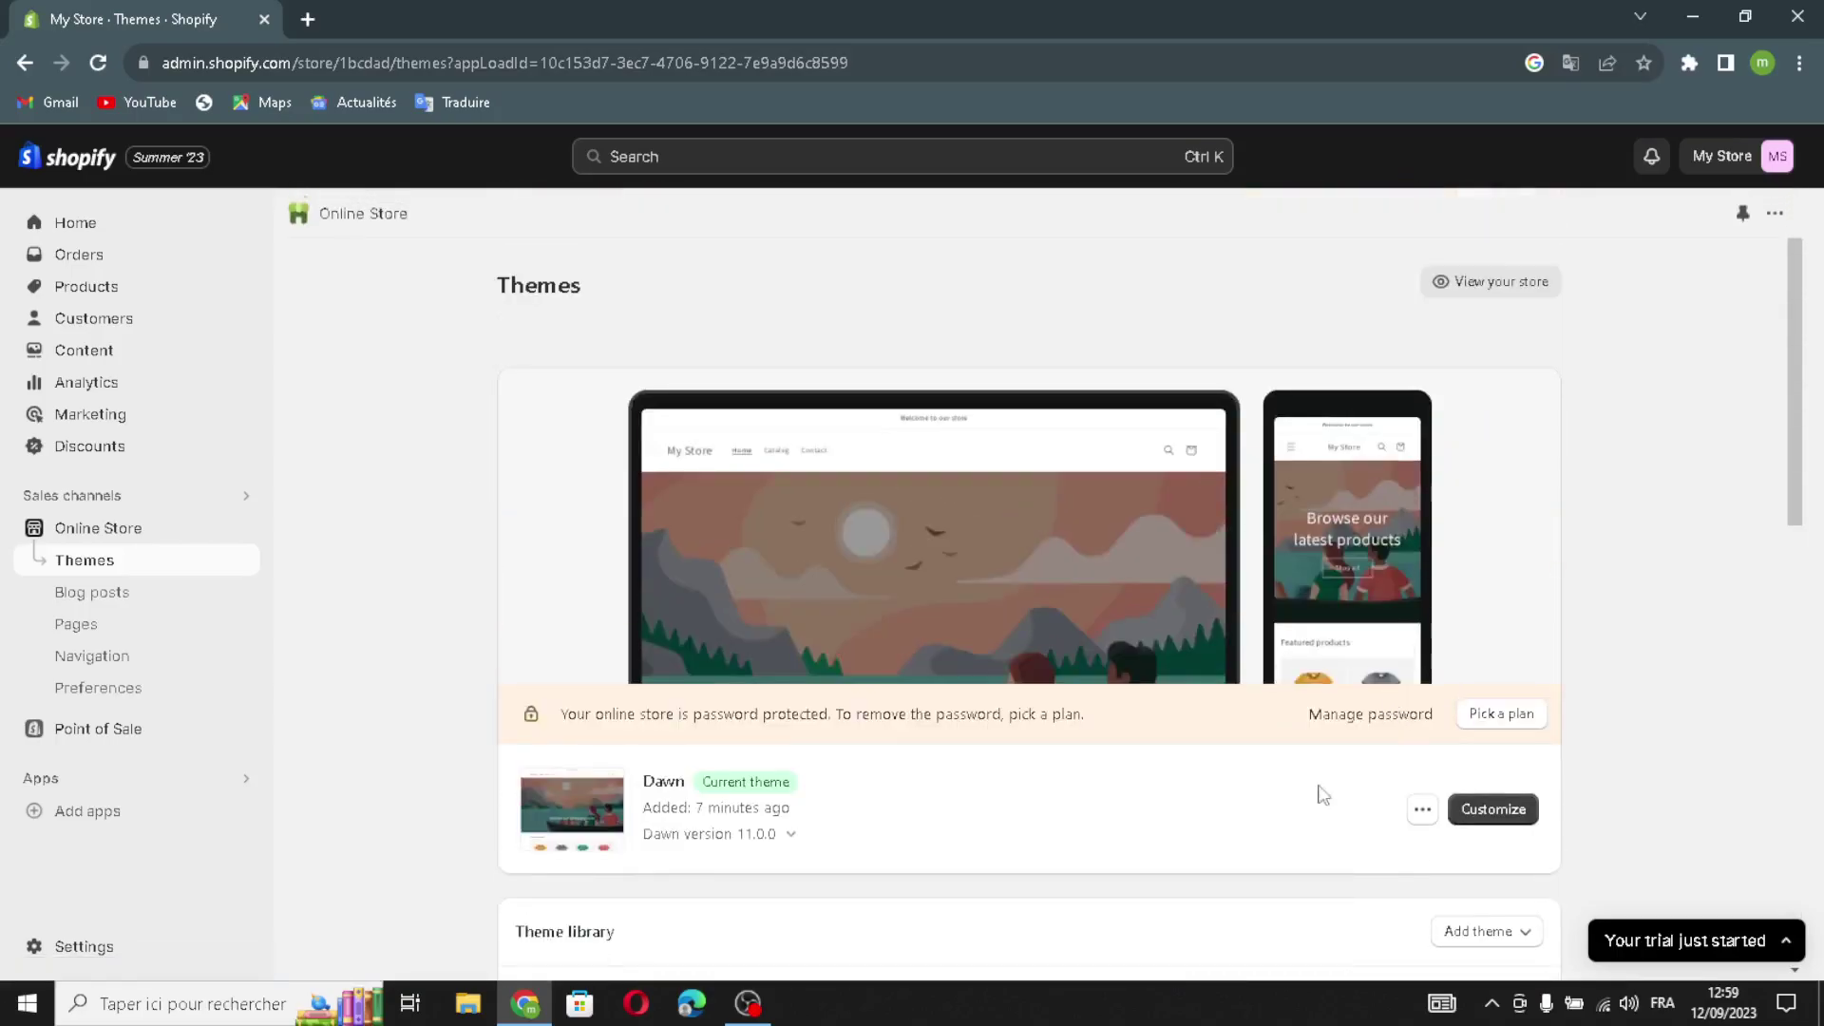
{"action": "scroll", "coordinate": [1289, 772], "scroll_direction": "down", "scroll_amount": 2}
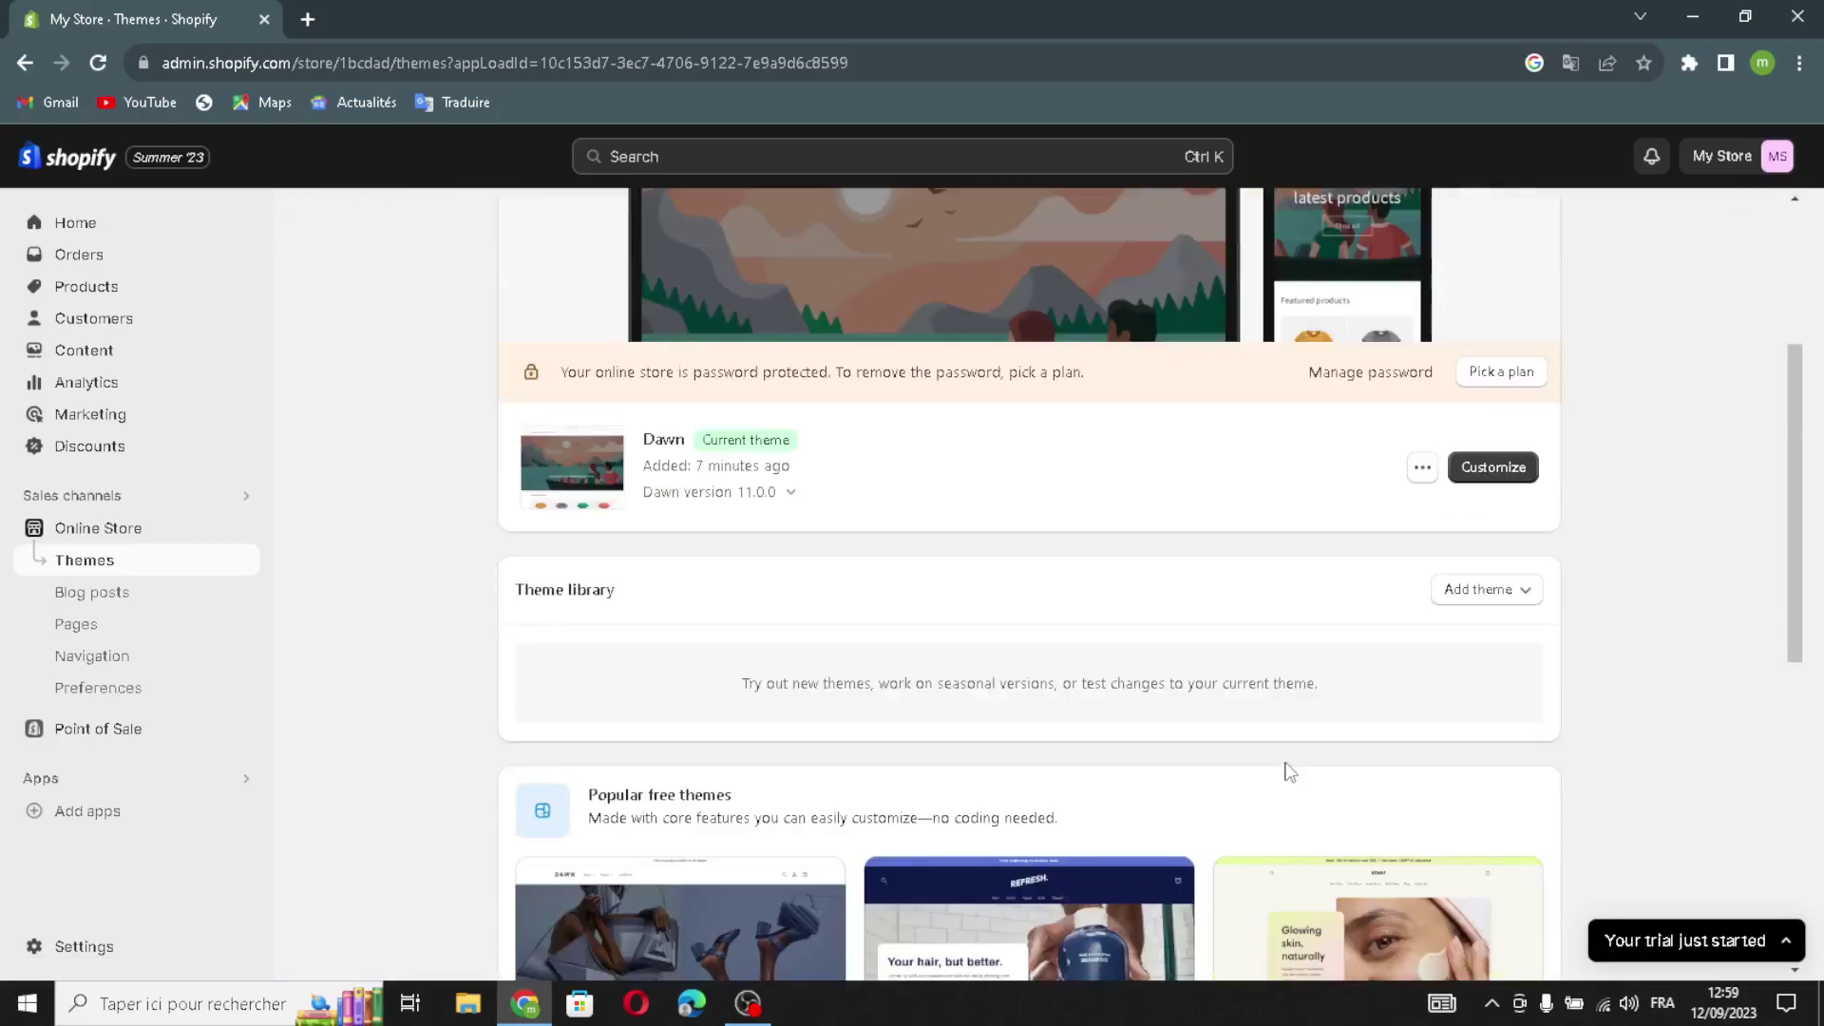
{"action": "scroll", "coordinate": [1298, 764], "scroll_direction": "up", "scroll_amount": 3}
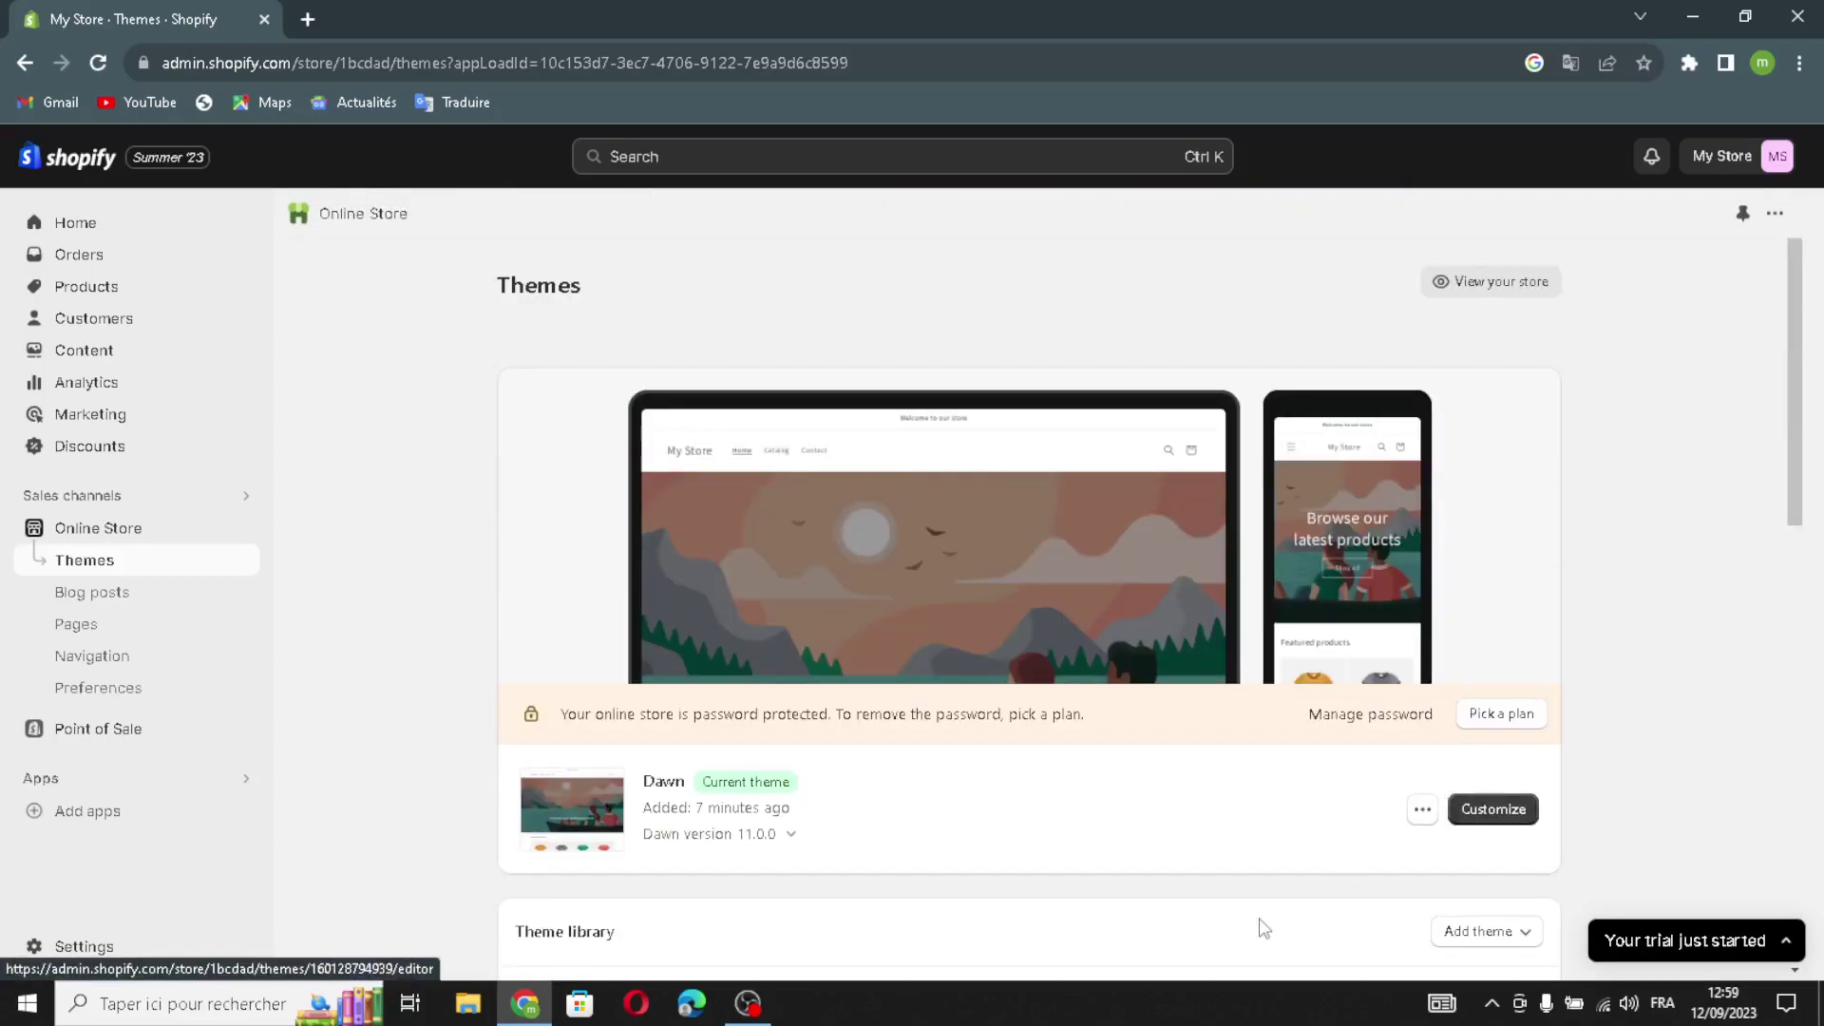
{"action": "scroll", "coordinate": [1270, 920], "scroll_direction": "down", "scroll_amount": 8}
{"action": "scroll", "coordinate": [1020, 565], "scroll_direction": "up", "scroll_amount": 4}
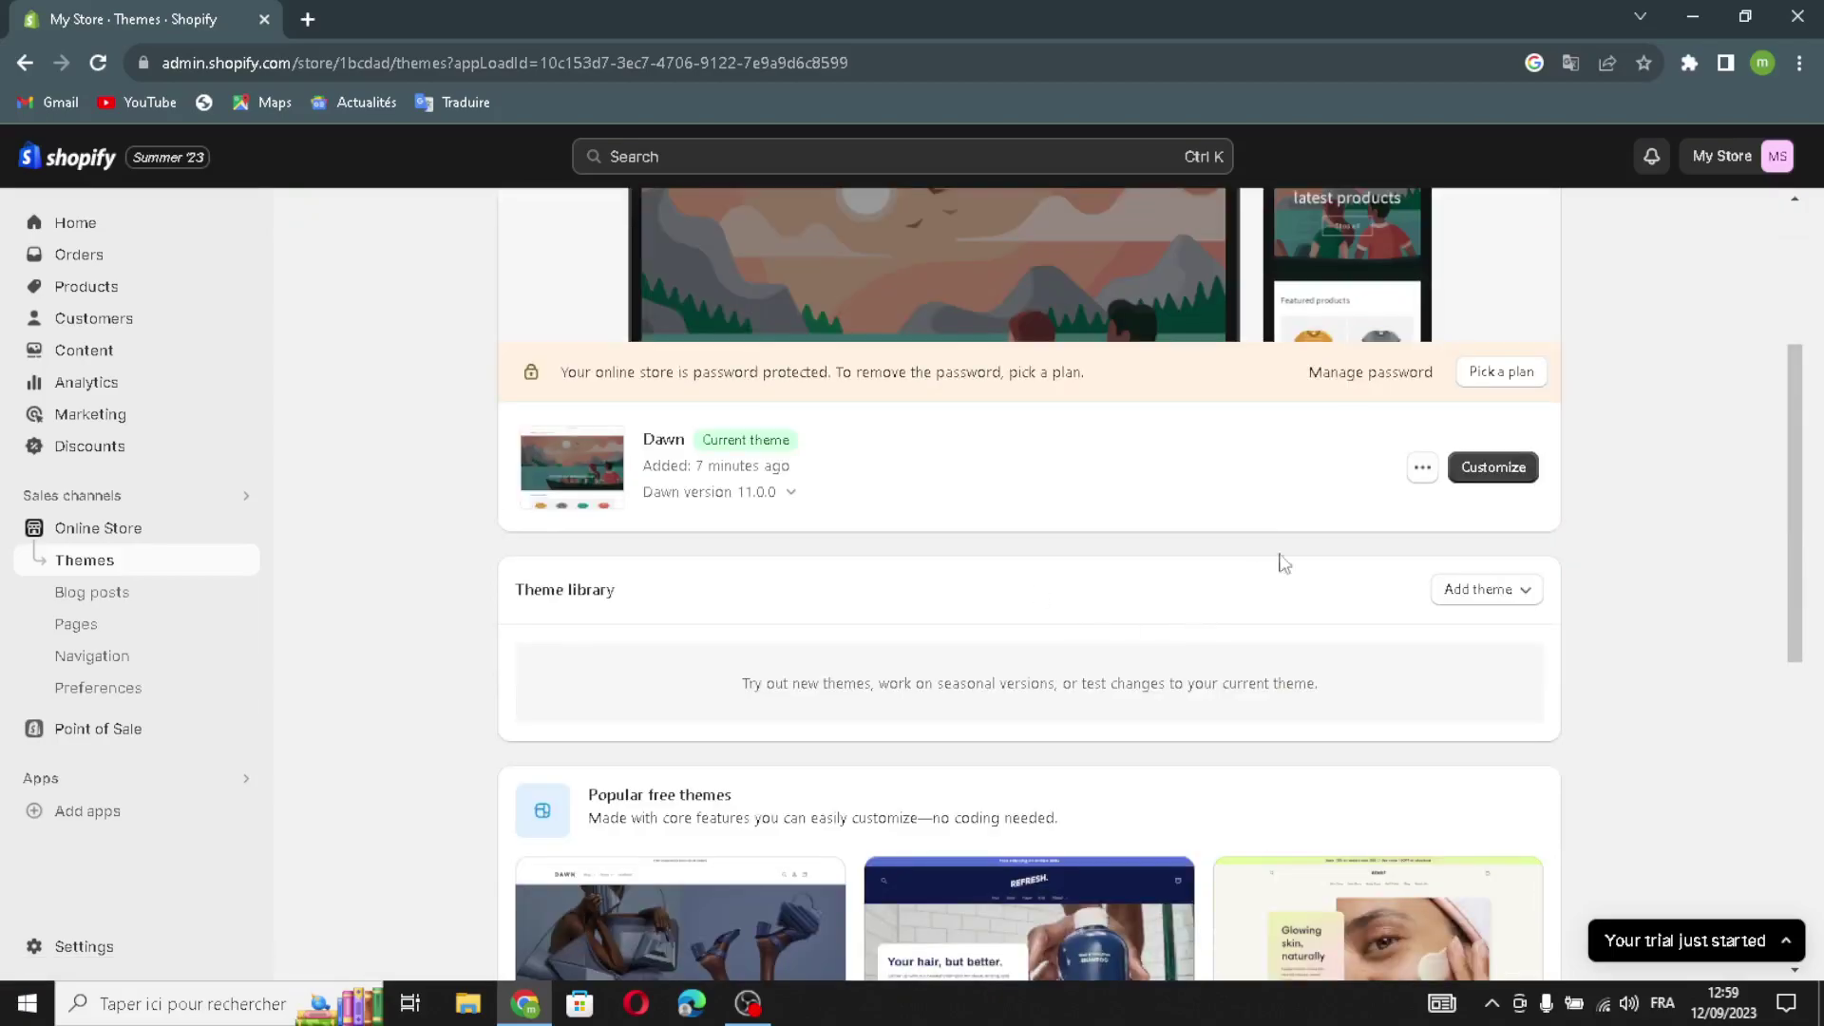
{"action": "left_click", "coordinate": [1460, 475]}
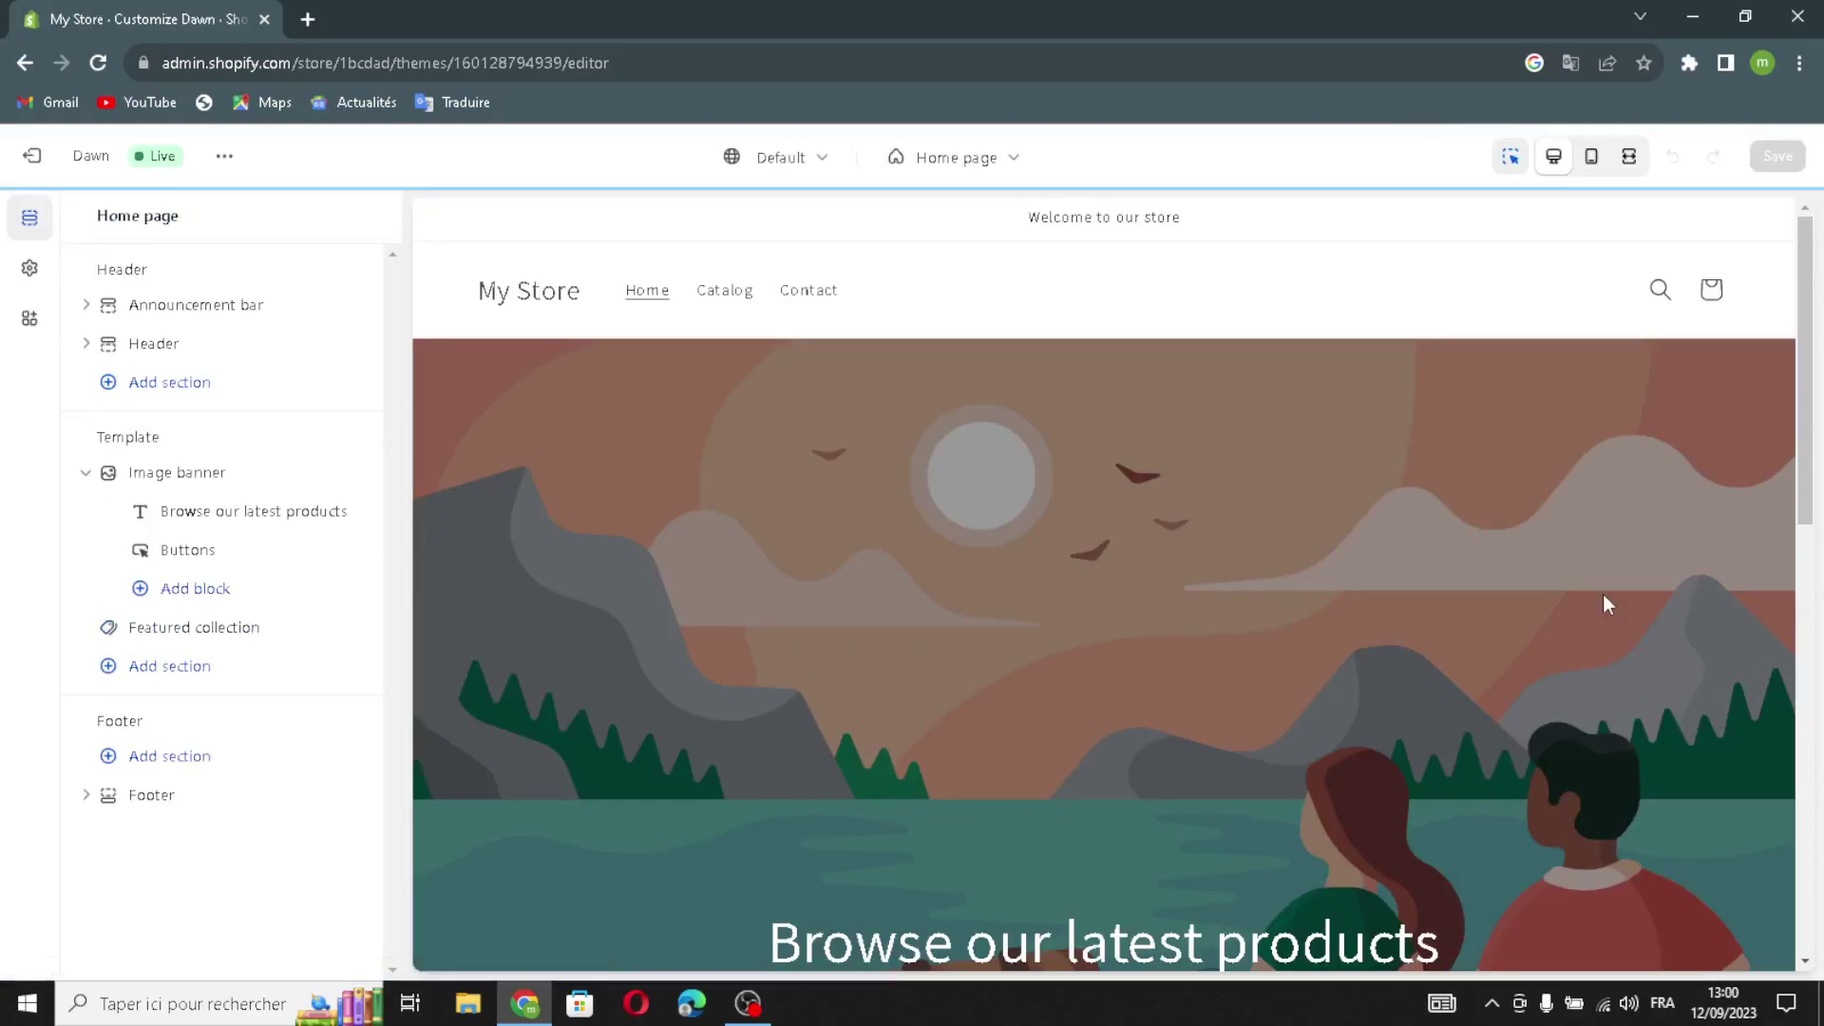
- Preview the home page in the mobile and fullscreen layouts, then return to the desktop layout
{"action": "left_click", "coordinate": [1591, 162]}
{"action": "scroll", "coordinate": [960, 656], "scroll_direction": "down", "scroll_amount": 1}
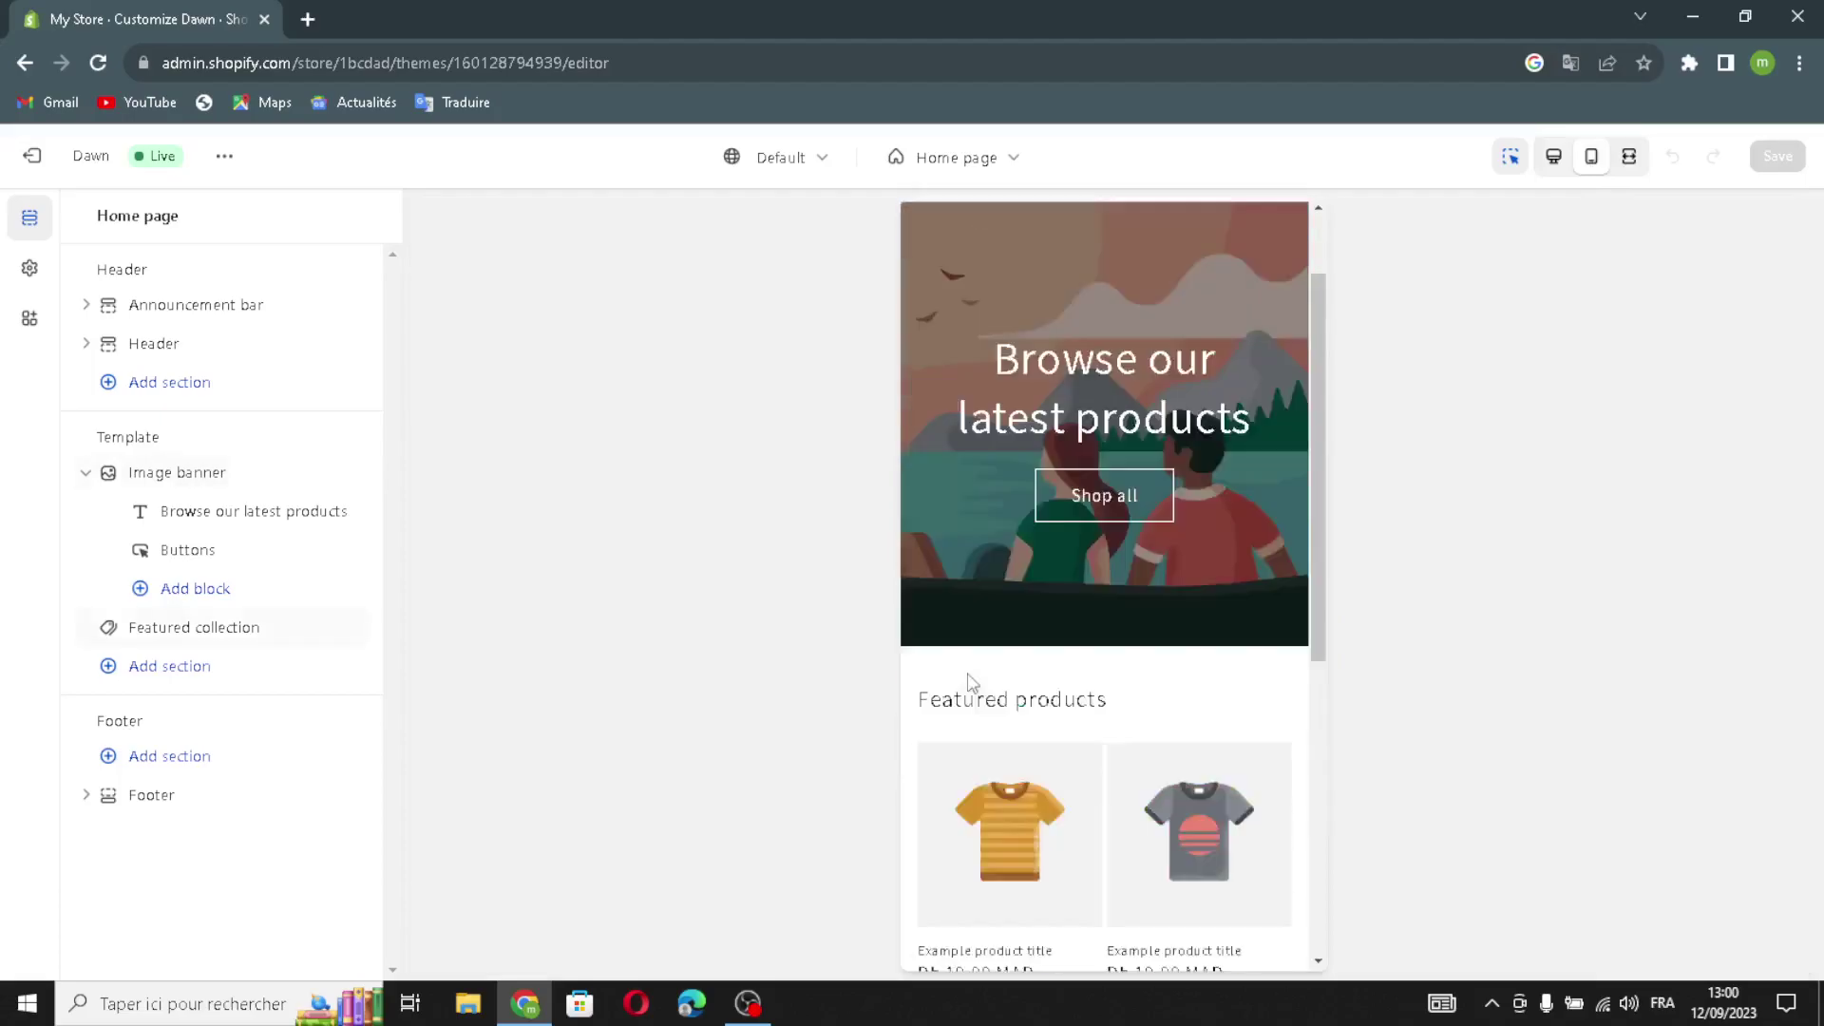
{"action": "left_click", "coordinate": [1630, 158]}
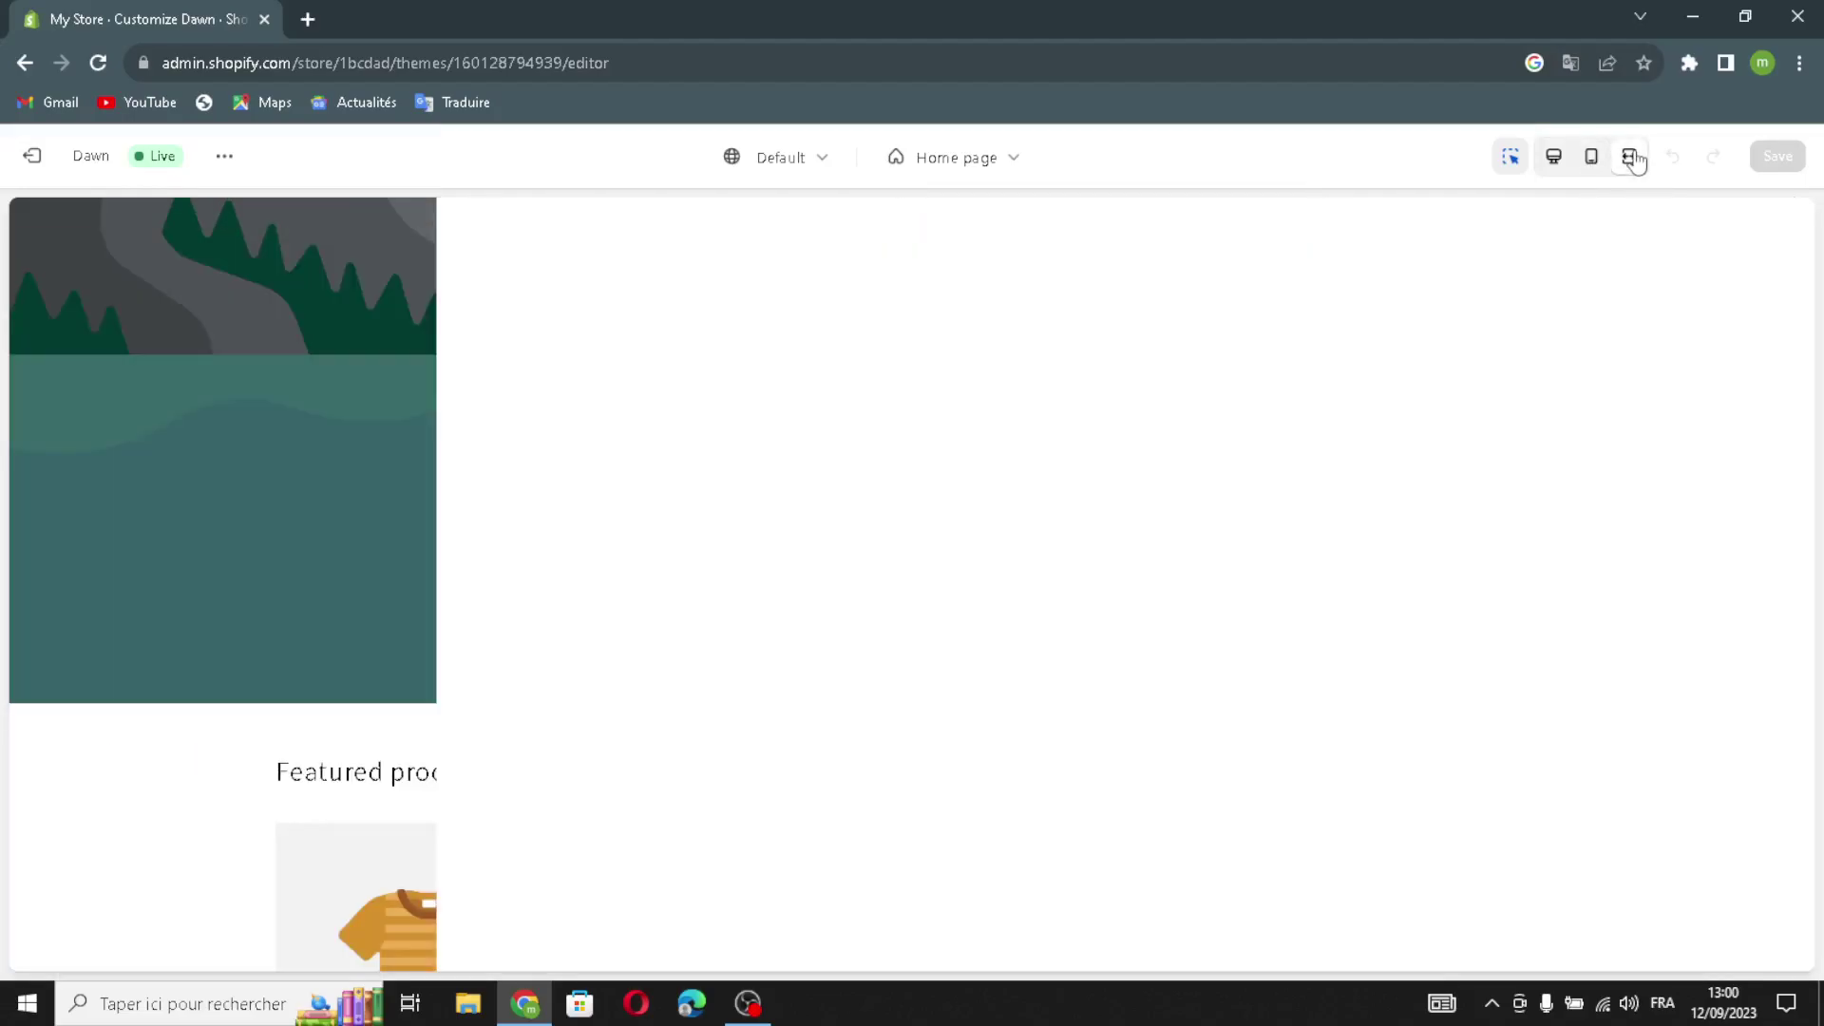
{"action": "left_click", "coordinate": [1553, 158]}
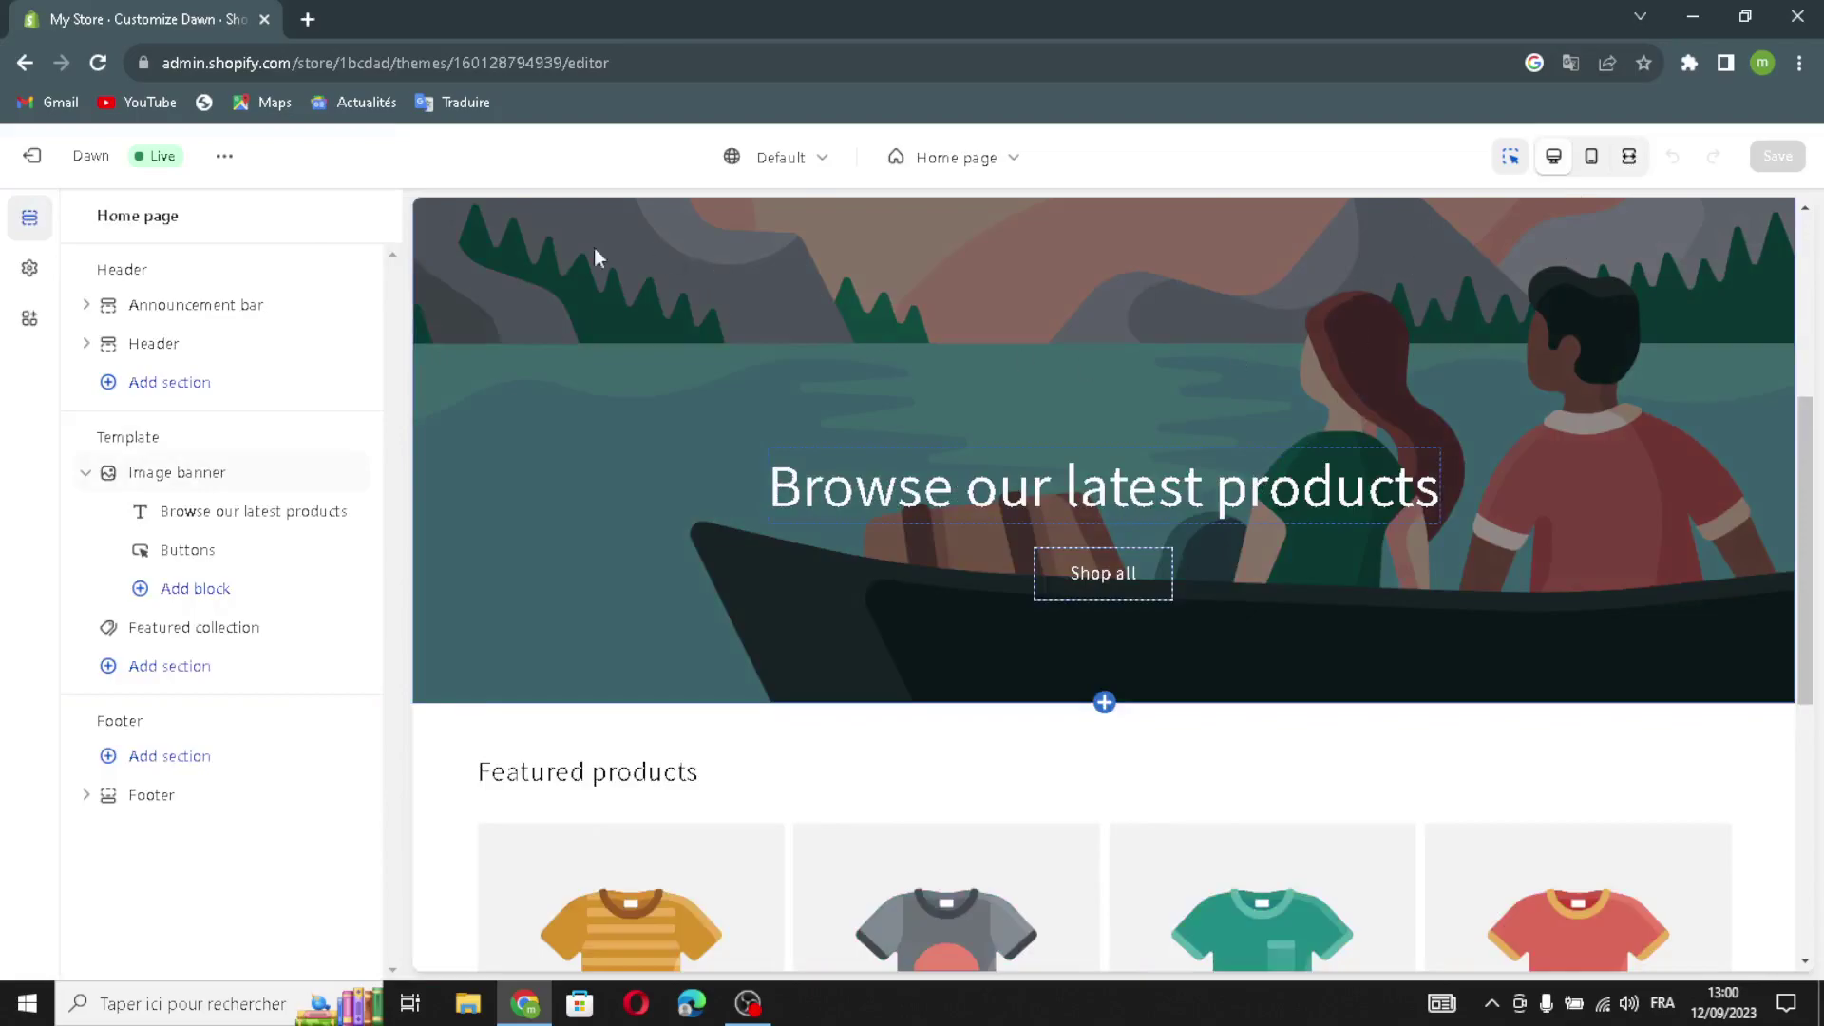
{"action": "scroll", "coordinate": [846, 664], "scroll_direction": "up", "scroll_amount": 5}
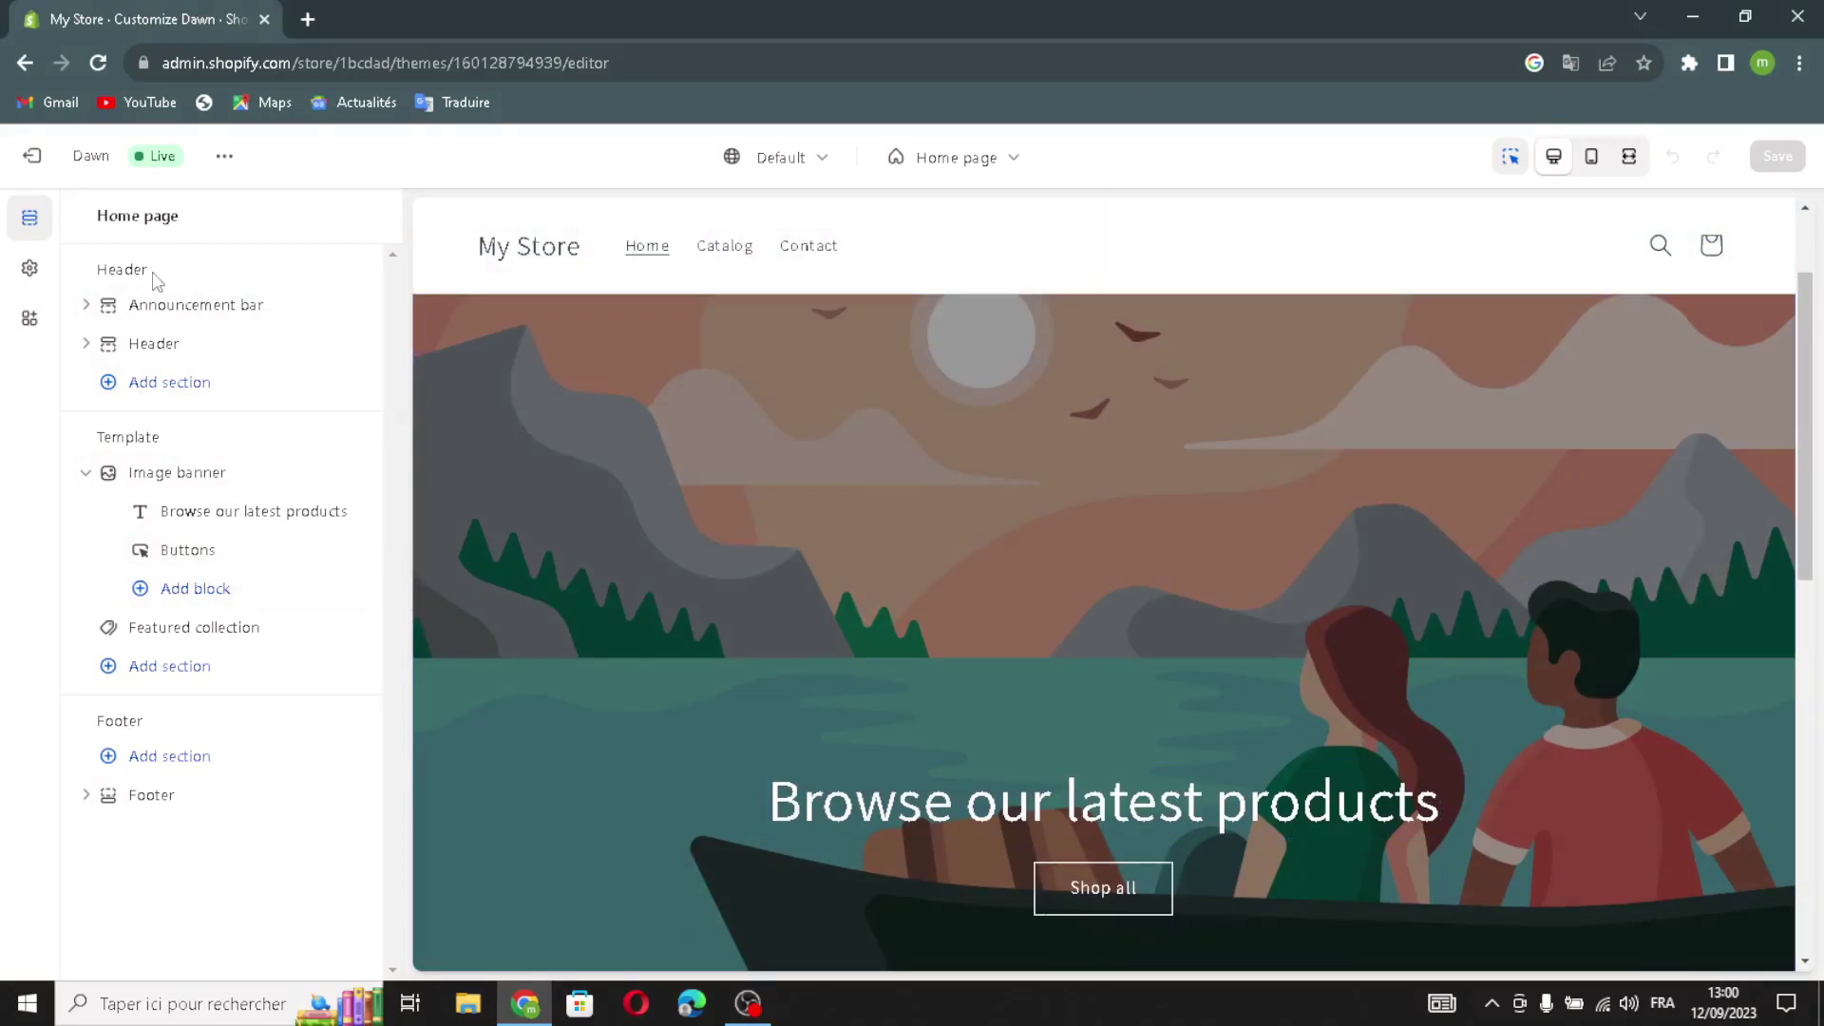
- Set the announcement bar's color scheme to Scheme 3
{"action": "left_click", "coordinate": [172, 306]}
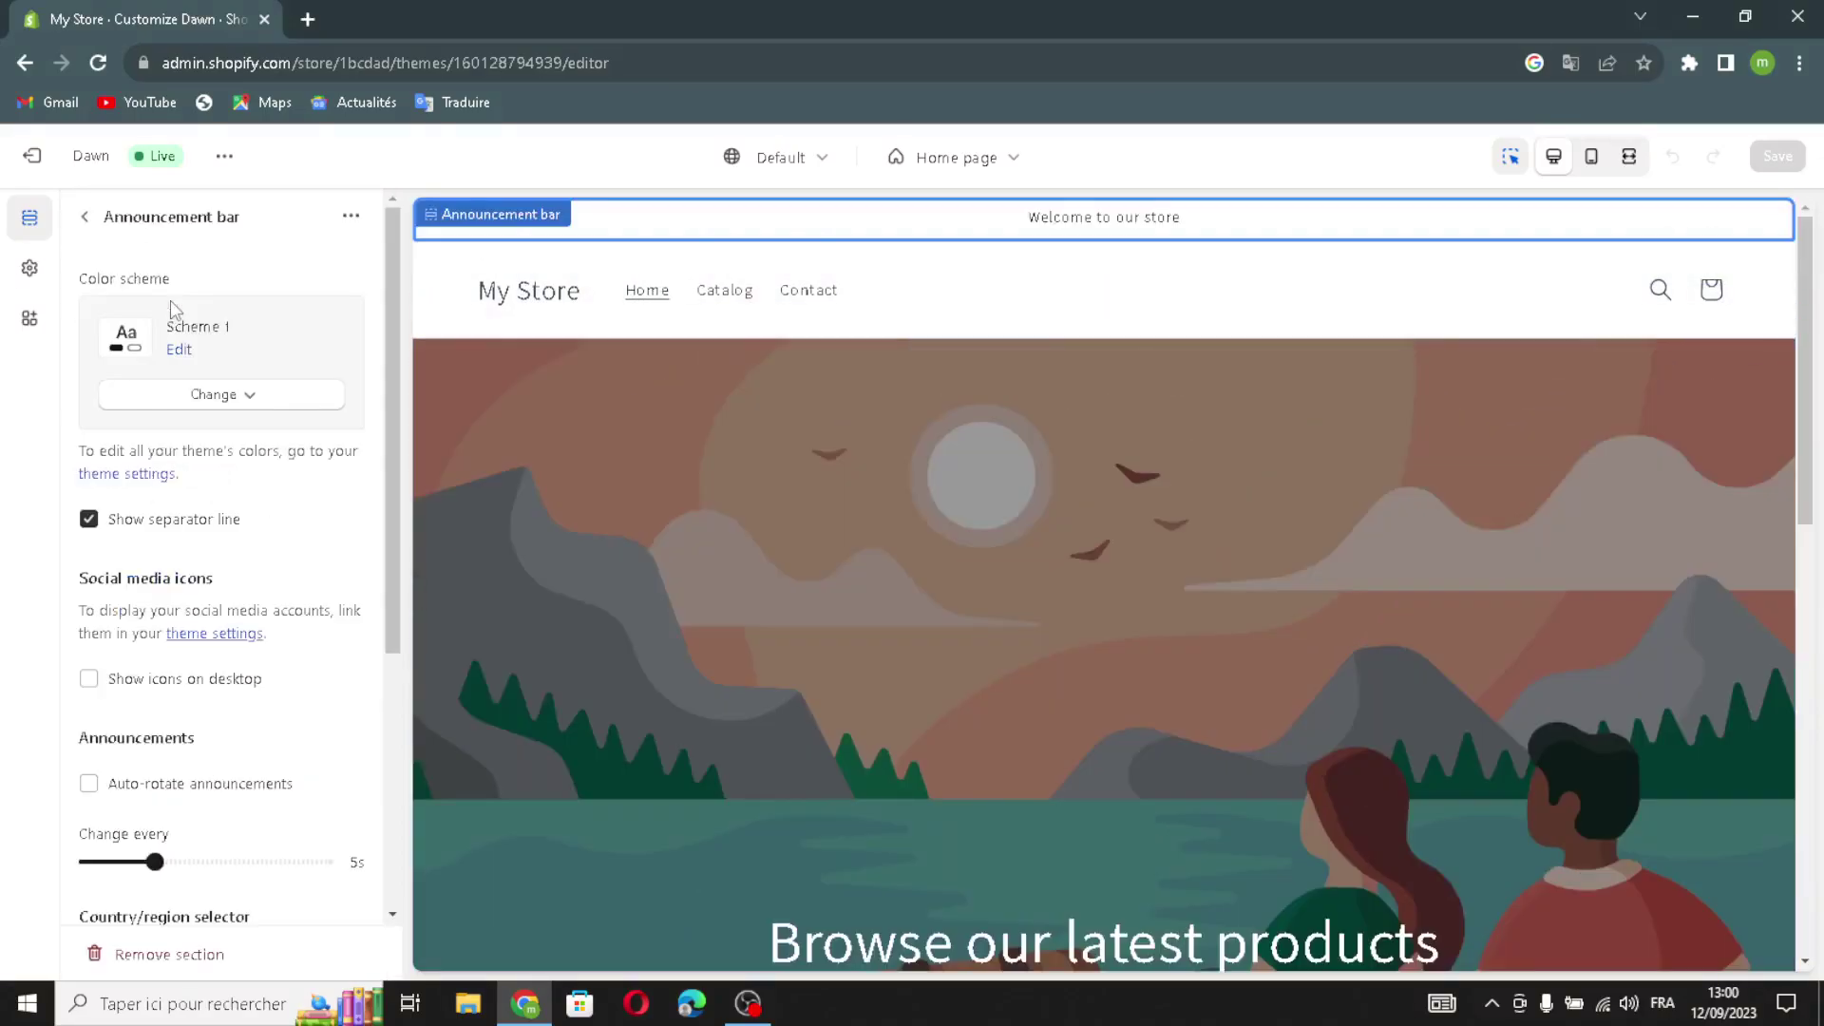
{"action": "left_click", "coordinate": [199, 399]}
{"action": "left_click", "coordinate": [205, 396]}
{"action": "left_click", "coordinate": [204, 396]}
{"action": "left_click", "coordinate": [180, 575]}
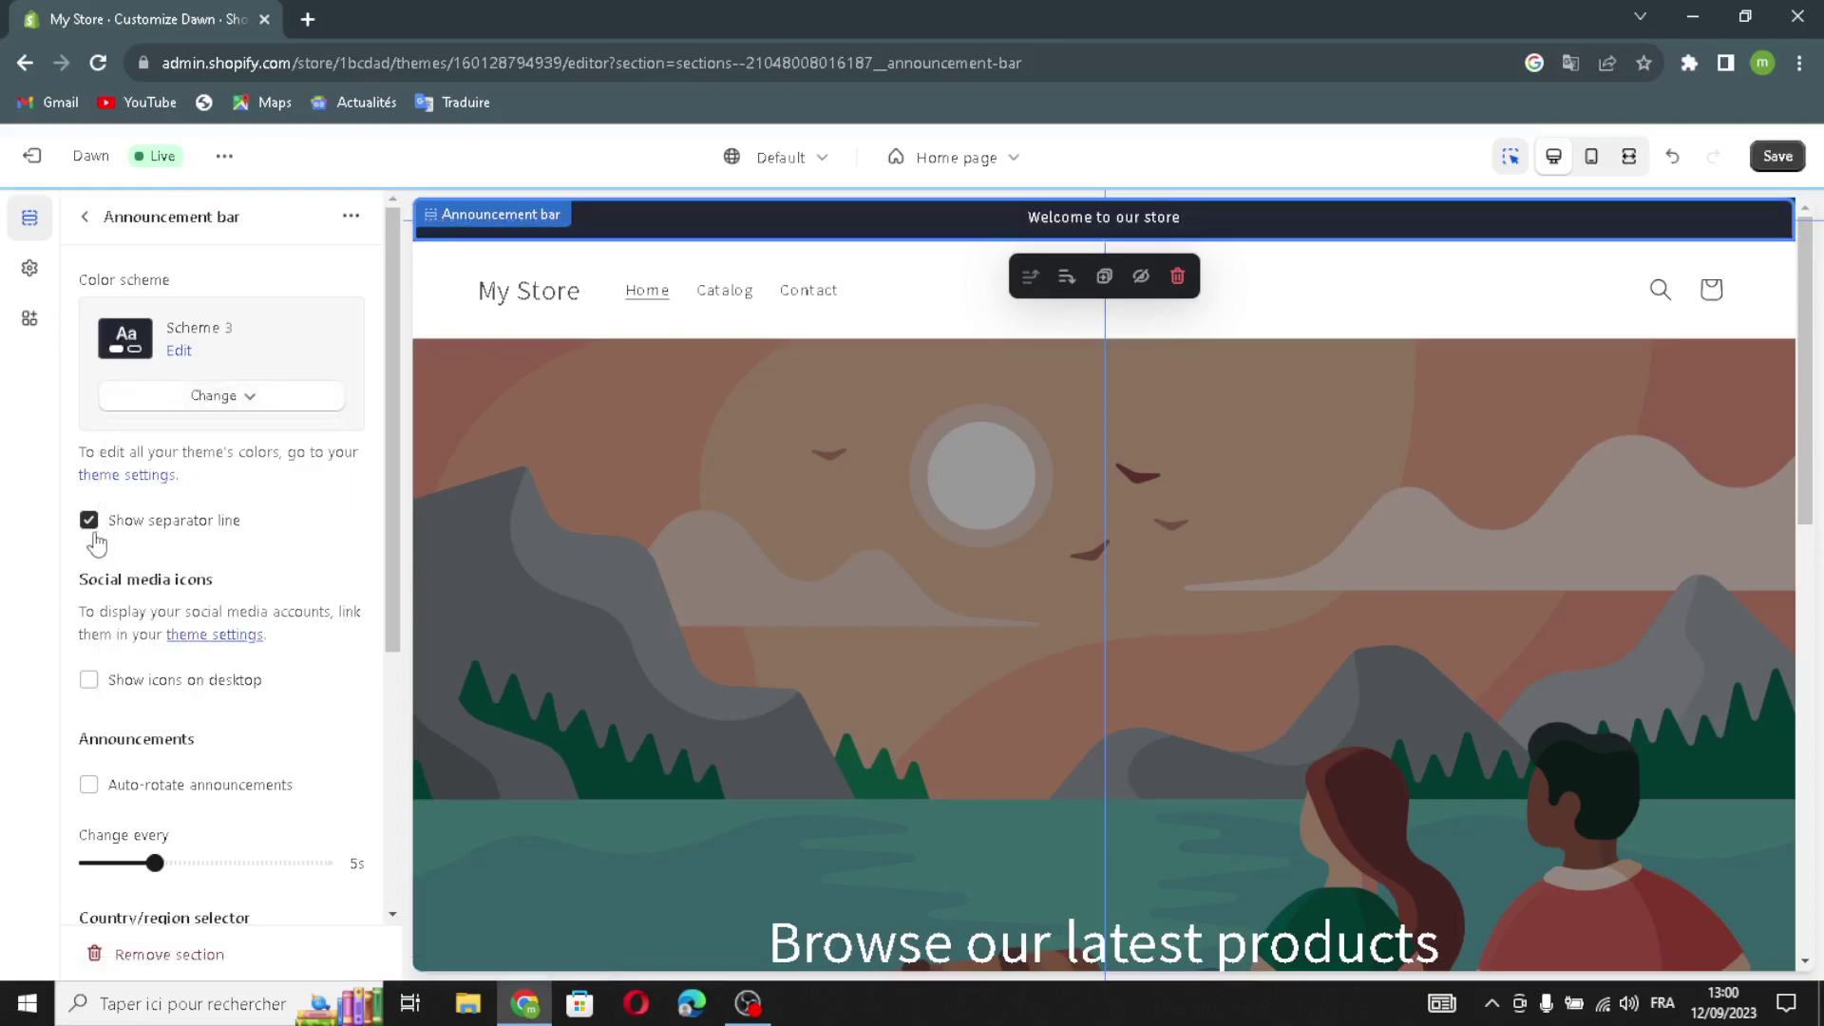
- Enable the announcement bar's desktop social media icons and auto-rotating announcements, and toggle its country/region and language selectors
{"action": "left_click", "coordinate": [99, 684]}
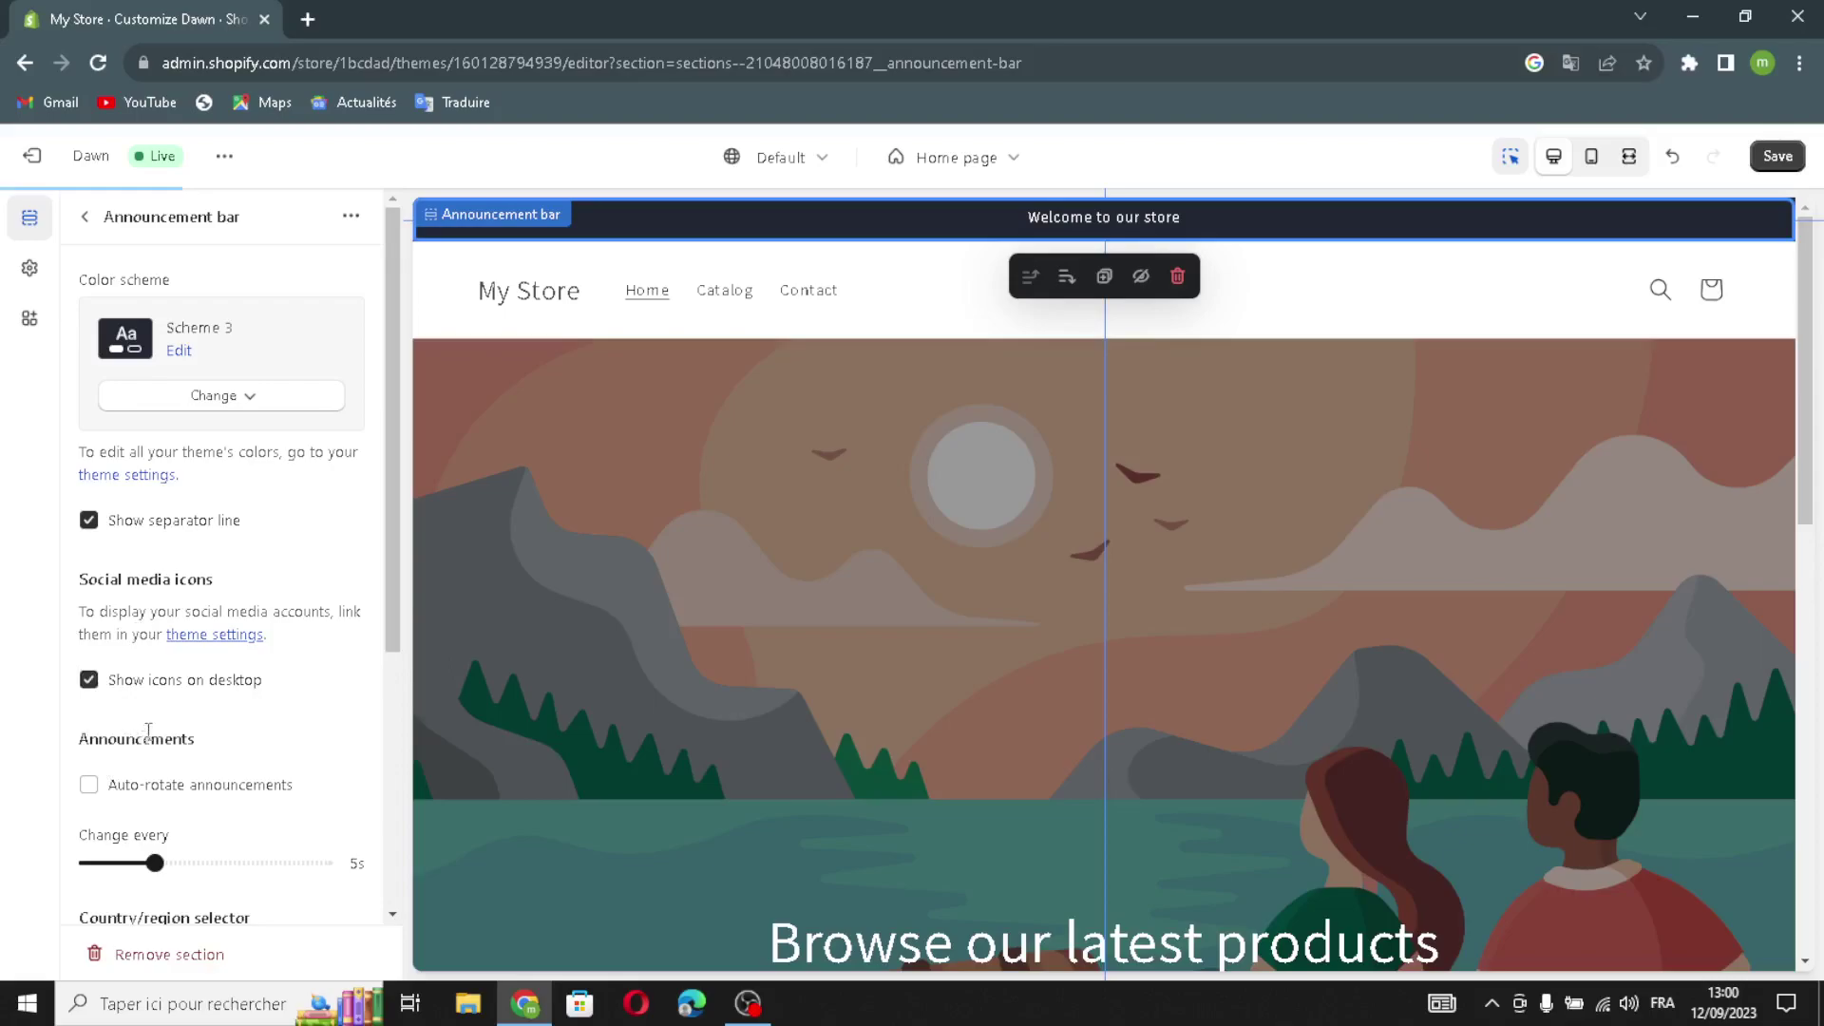
{"action": "left_click", "coordinate": [90, 786]}
{"action": "scroll", "coordinate": [219, 766], "scroll_direction": "down", "scroll_amount": 3}
{"action": "left_click", "coordinate": [89, 679]}
{"action": "left_click", "coordinate": [114, 838]}
{"action": "scroll", "coordinate": [190, 570], "scroll_direction": "up", "scroll_amount": 3}
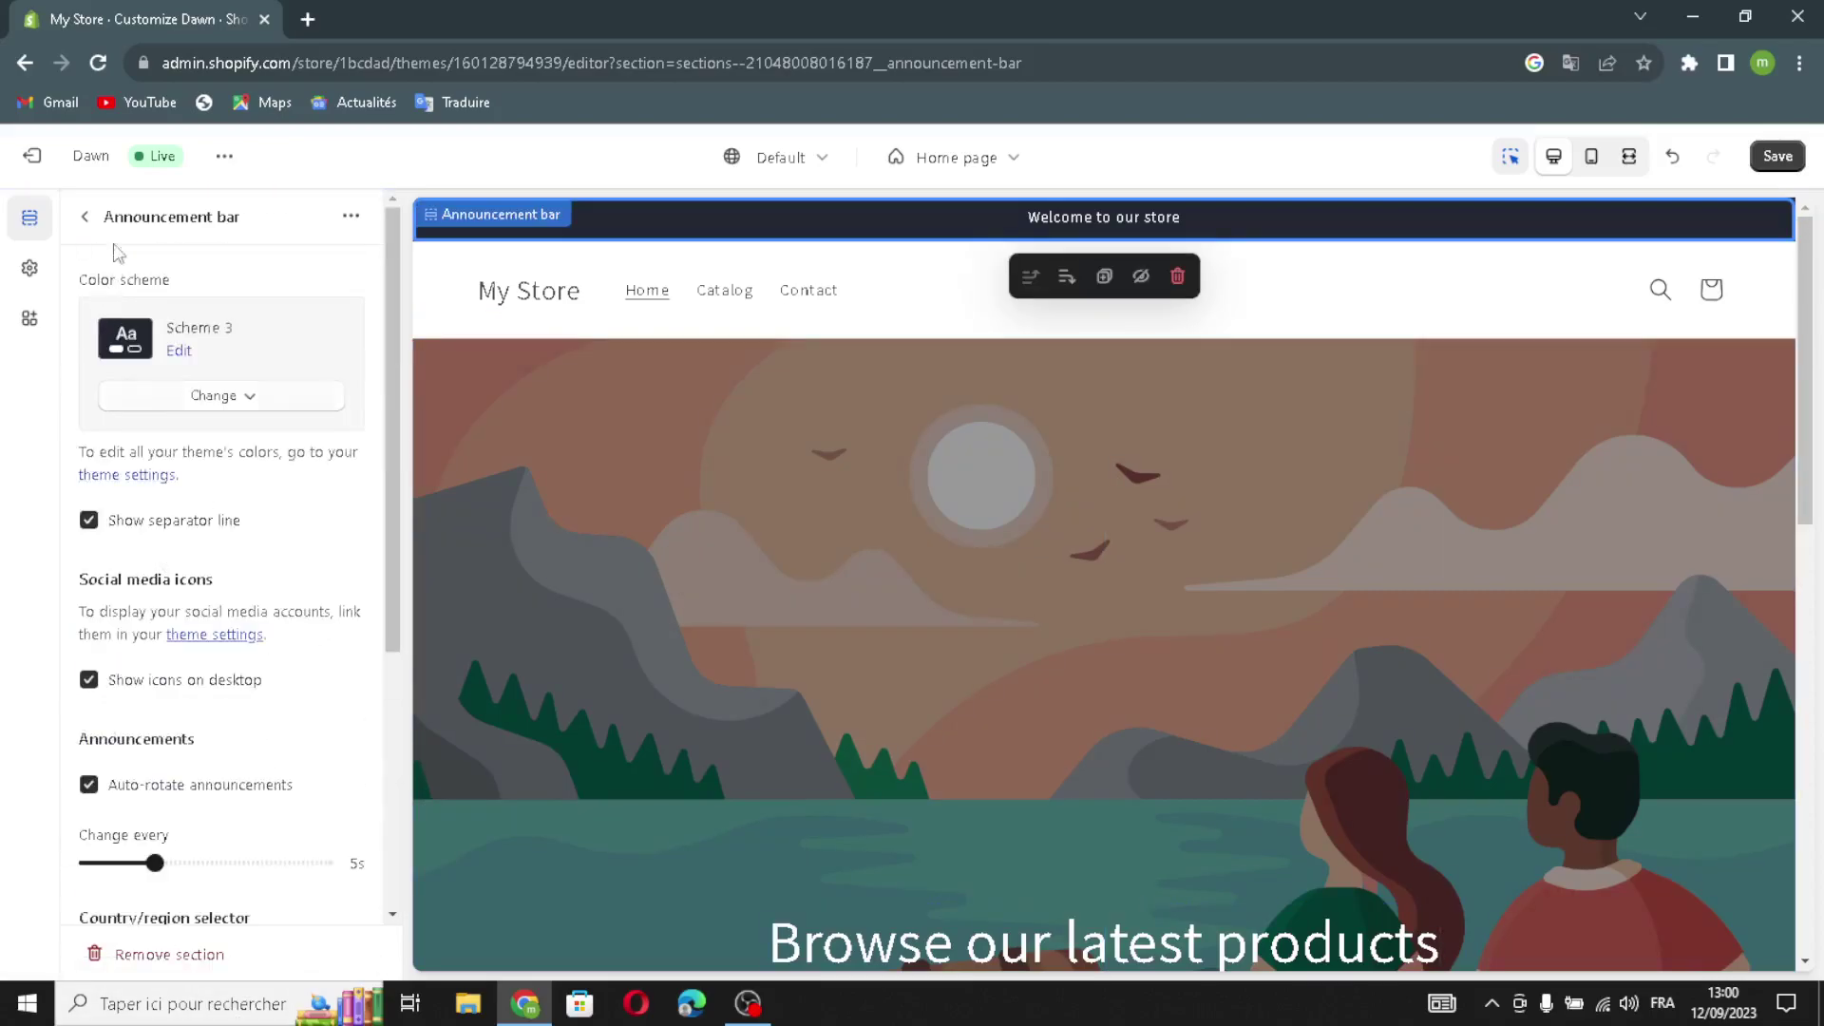
{"action": "left_click", "coordinate": [85, 217]}
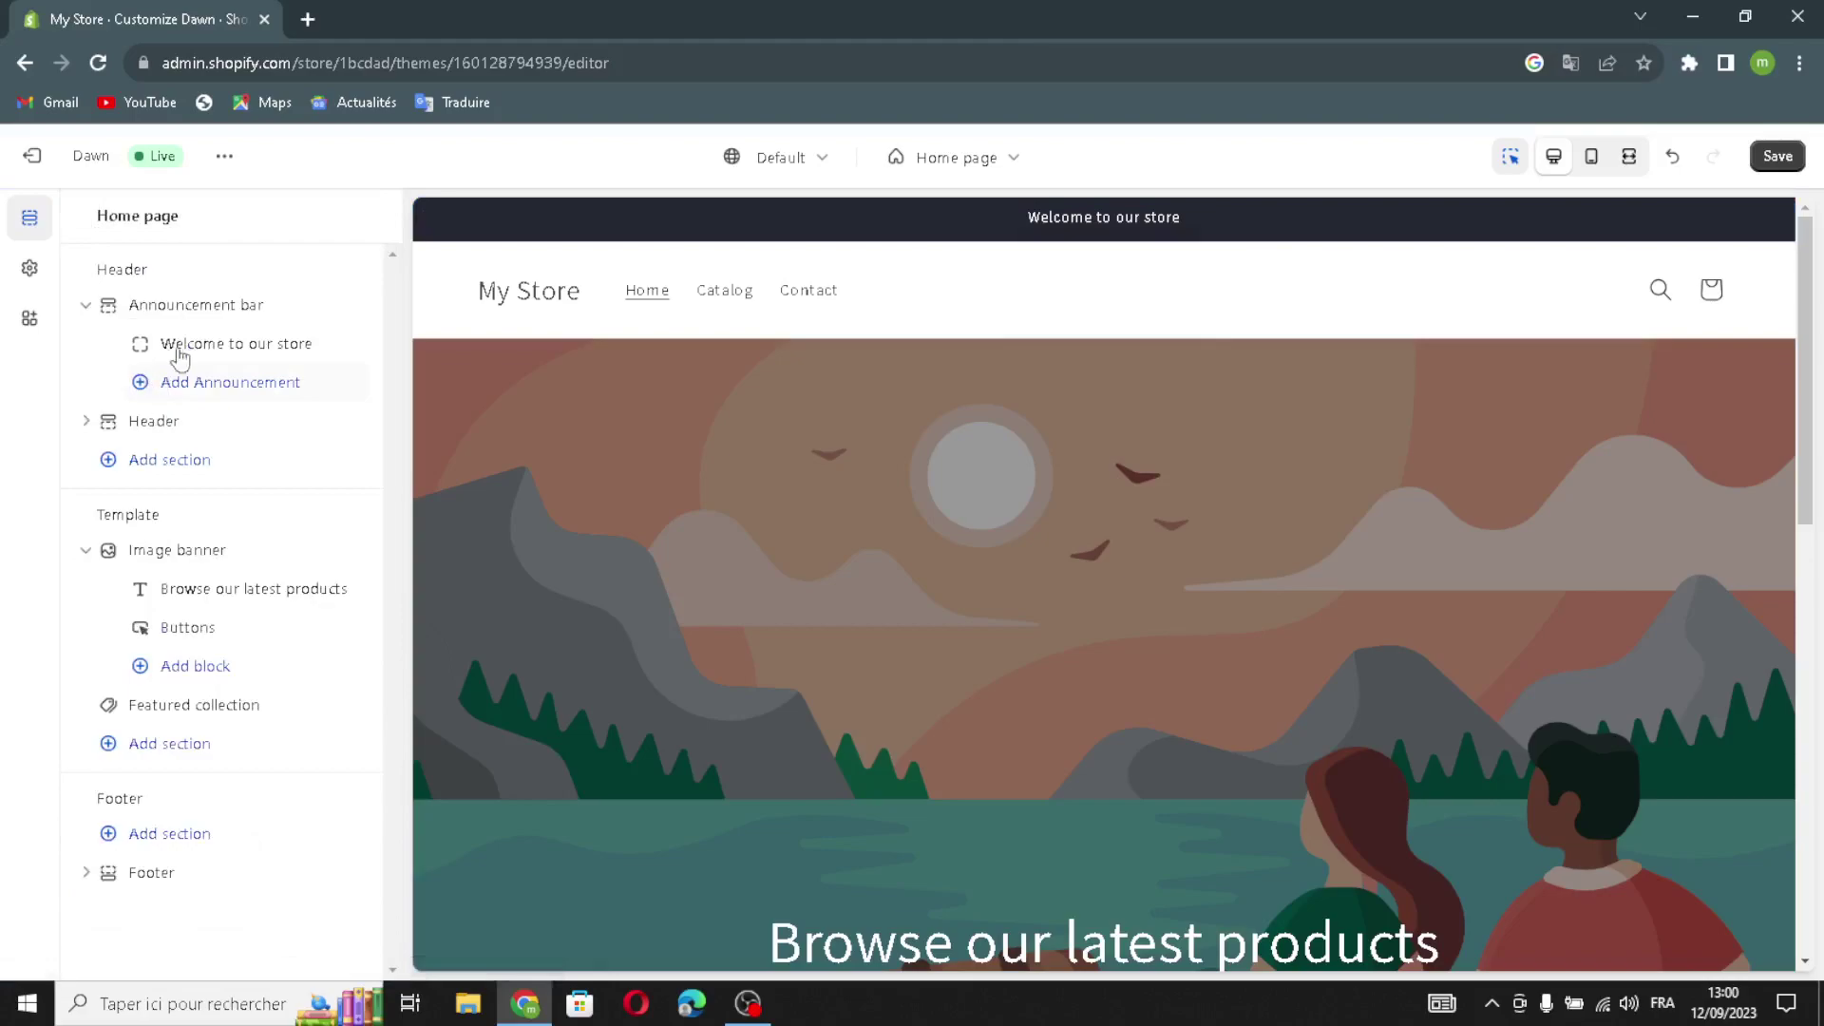
- Add a link to the "Welcome to our store" announcement, keeping its text
{"action": "left_click", "coordinate": [178, 349]}
{"action": "left_click_drag", "start_coordinate": [260, 309], "coordinate": [92, 316]}
{"action": "left_click", "coordinate": [285, 314]}
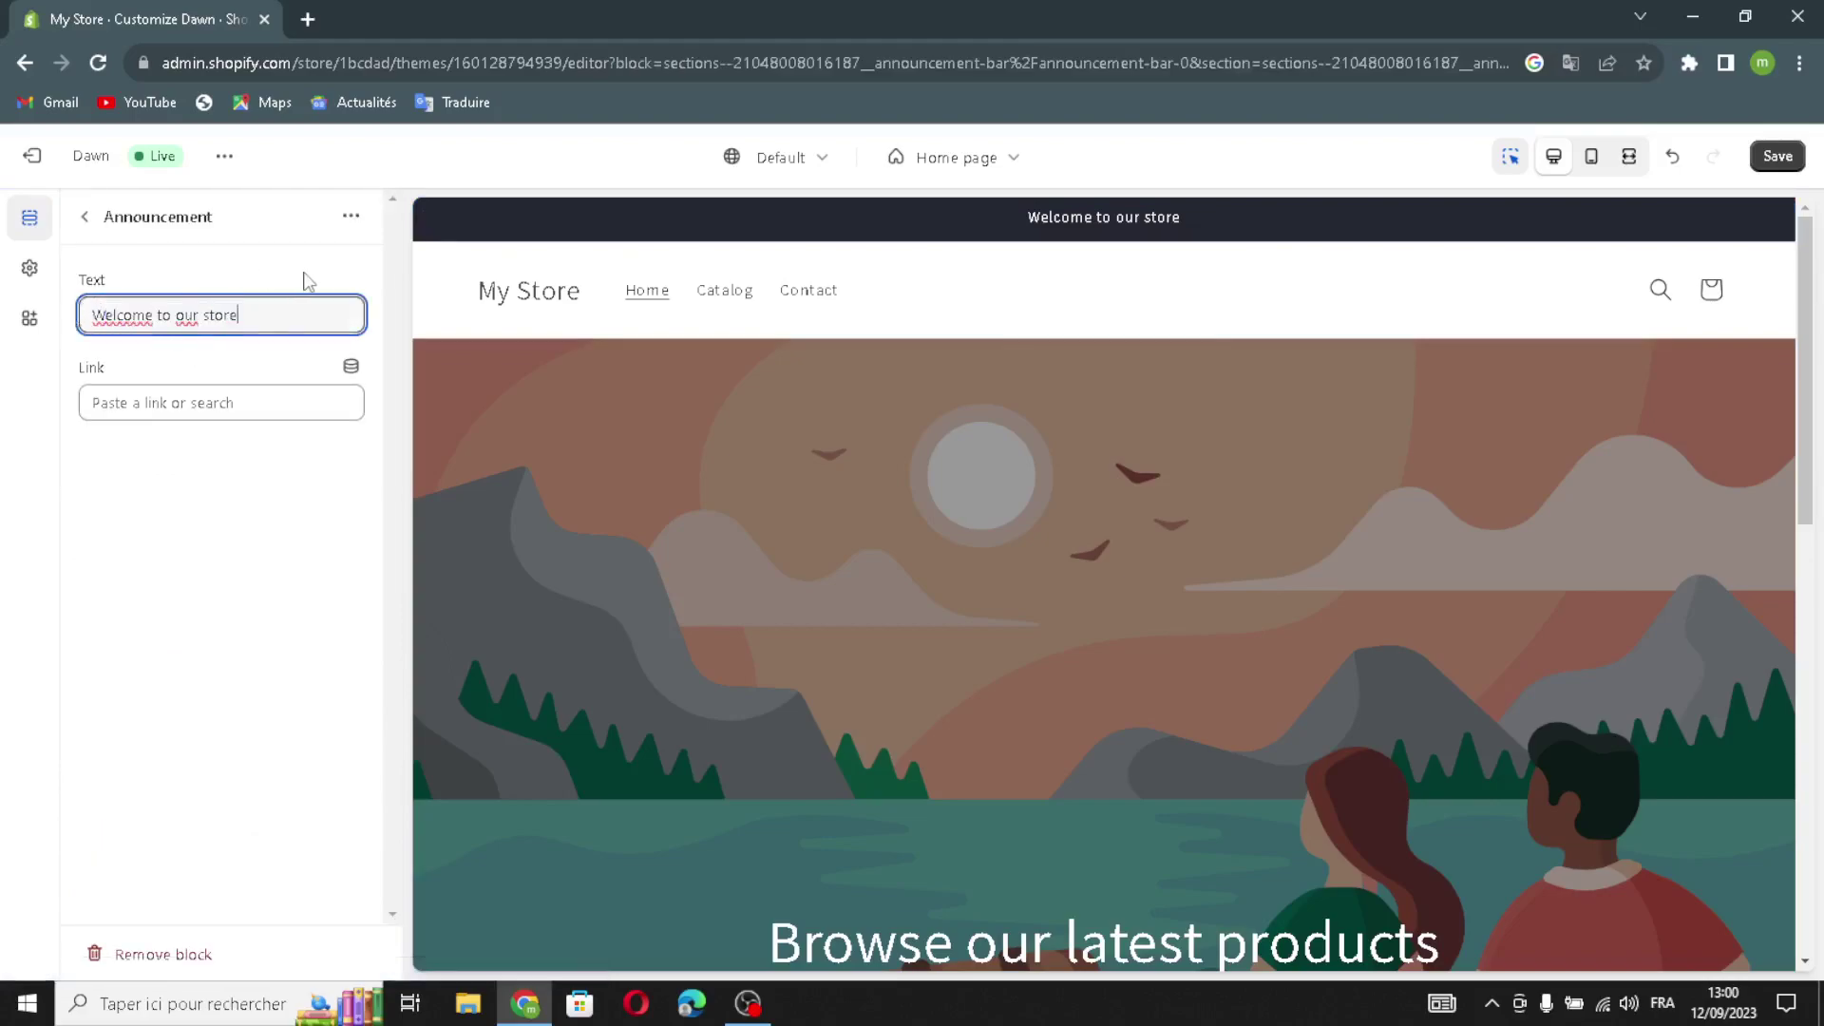
{"action": "left_click", "coordinate": [257, 406]}
{"action": "left_click", "coordinate": [237, 452]}
{"action": "left_click", "coordinate": [191, 320]}
{"action": "left_click", "coordinate": [88, 218]}
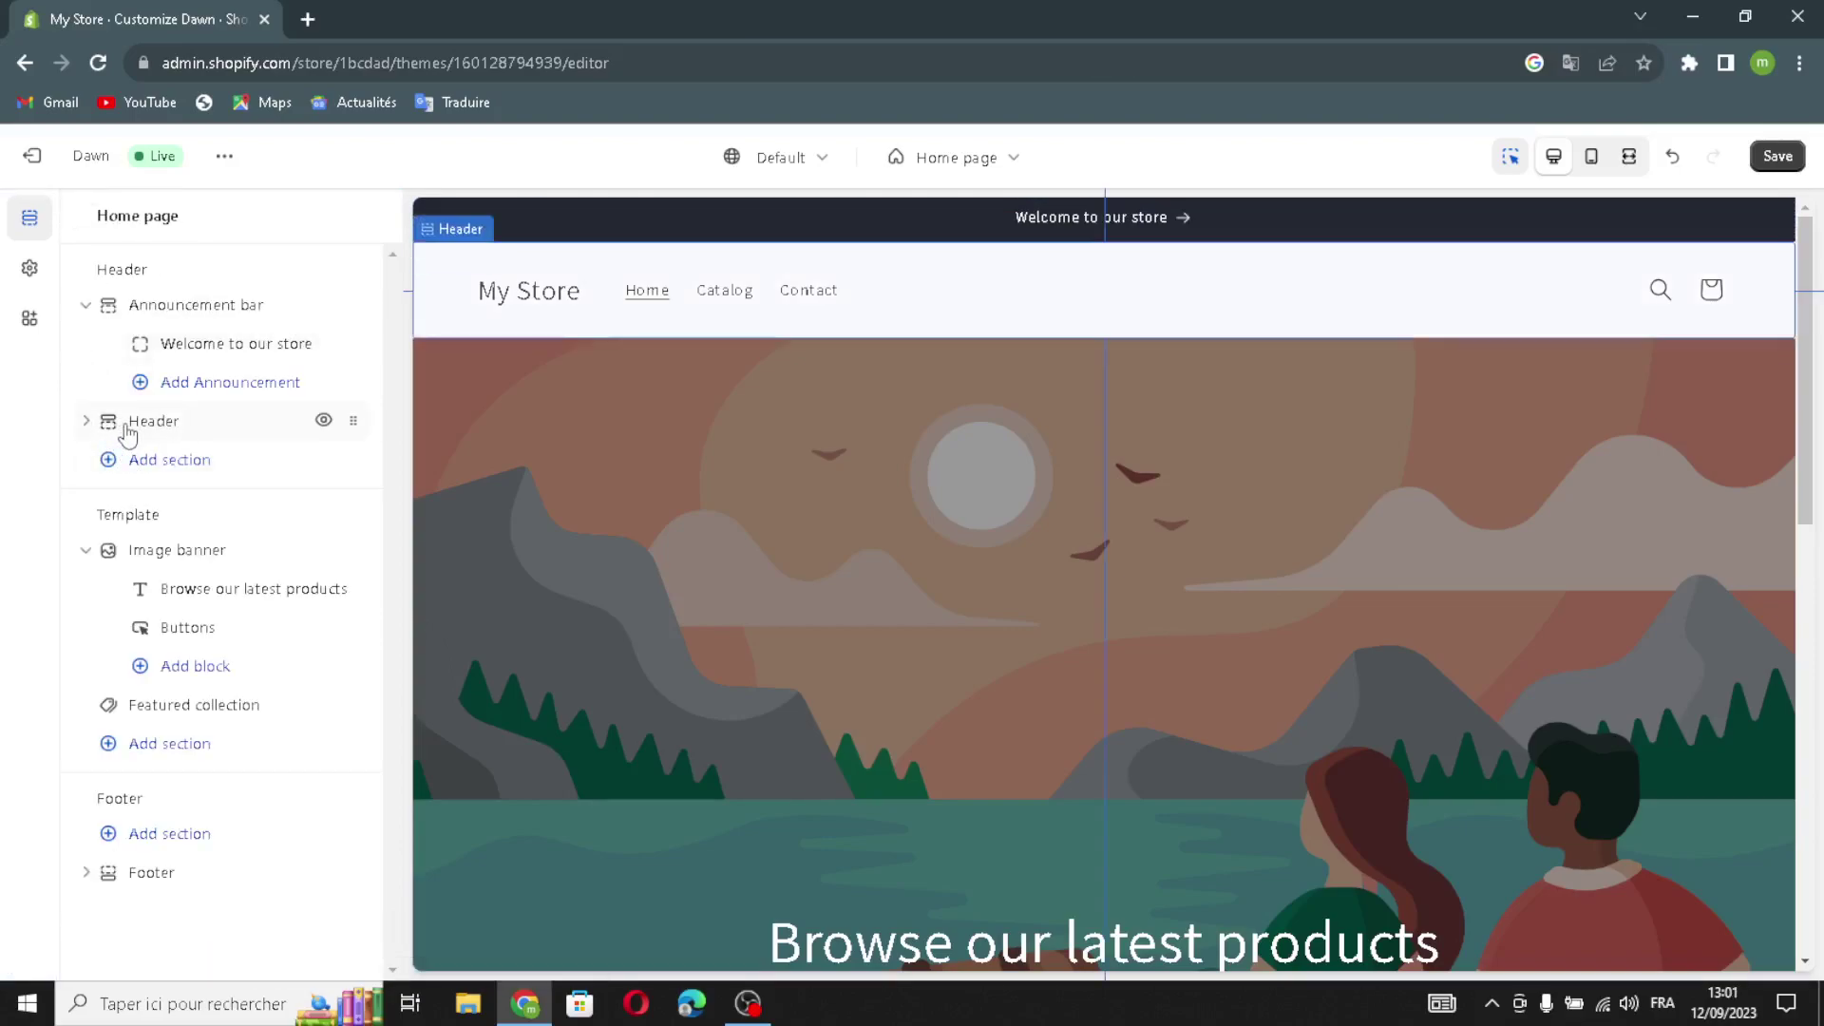
- Examine the Header section's settings, from desktop logo position and menu to mobile layout, spacing and section padding
{"action": "left_click", "coordinate": [128, 429]}
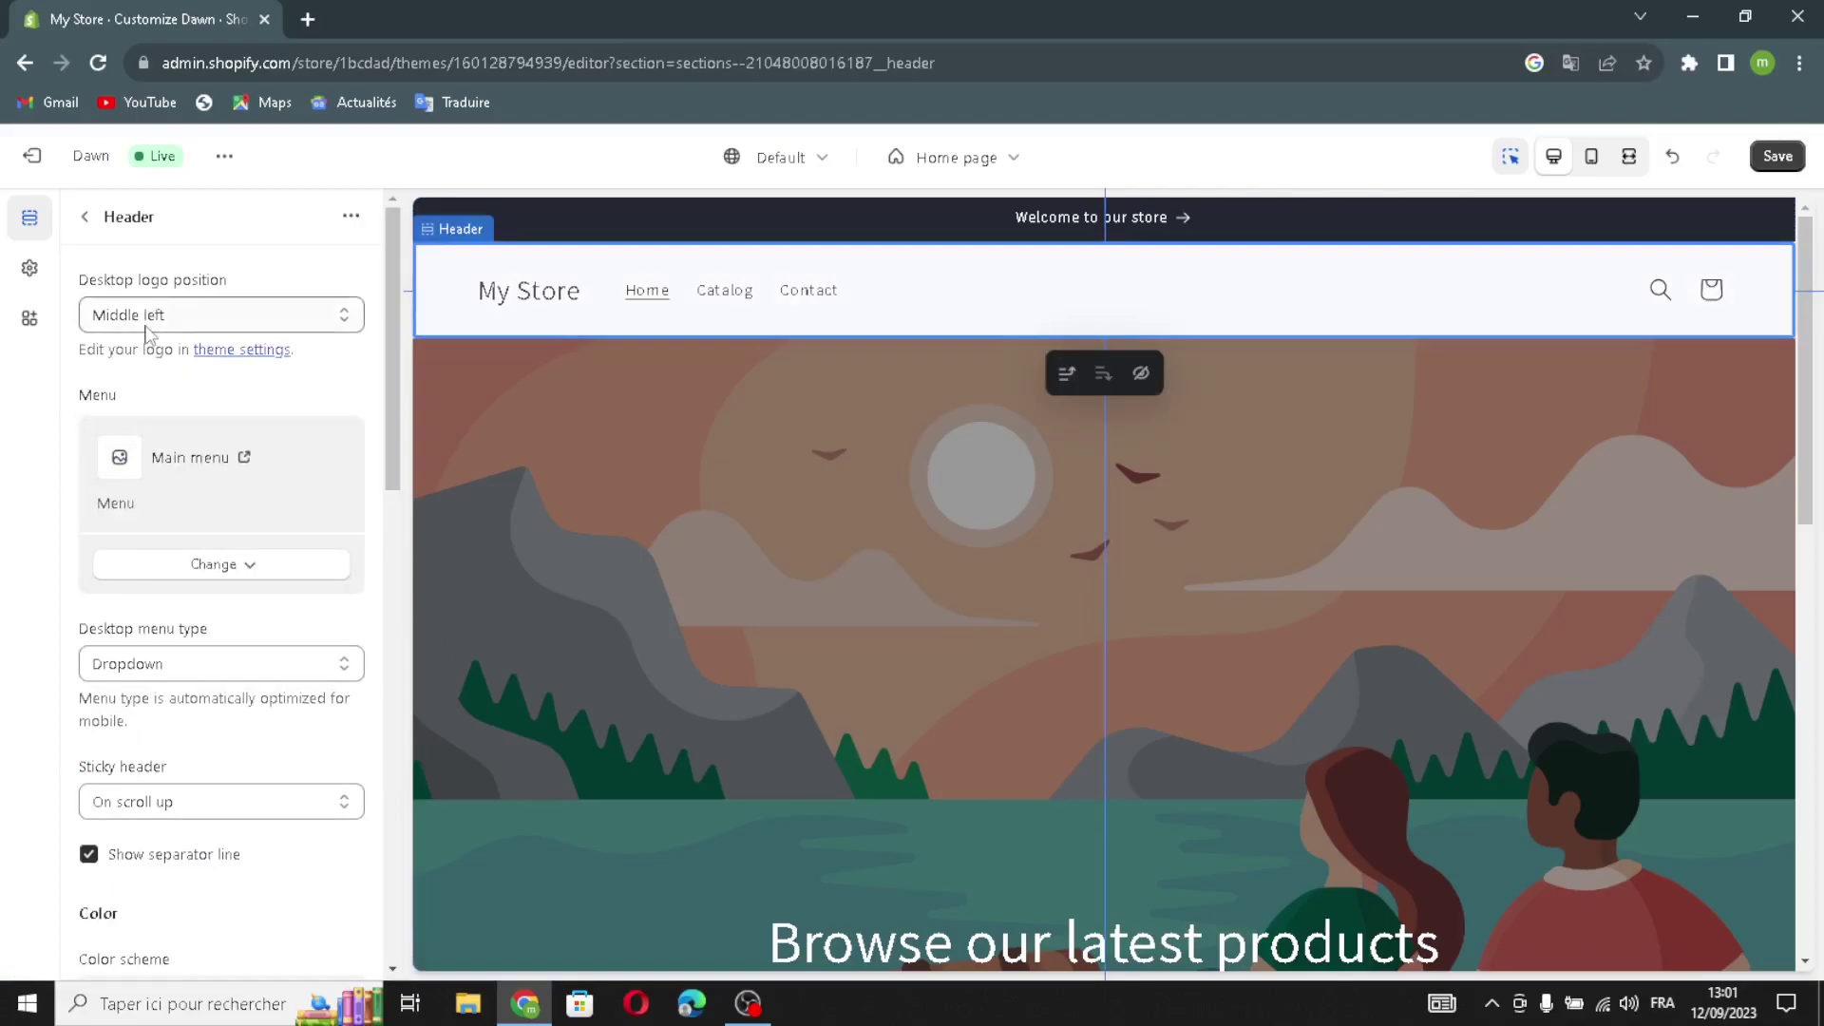
{"action": "left_click", "coordinate": [209, 313]}
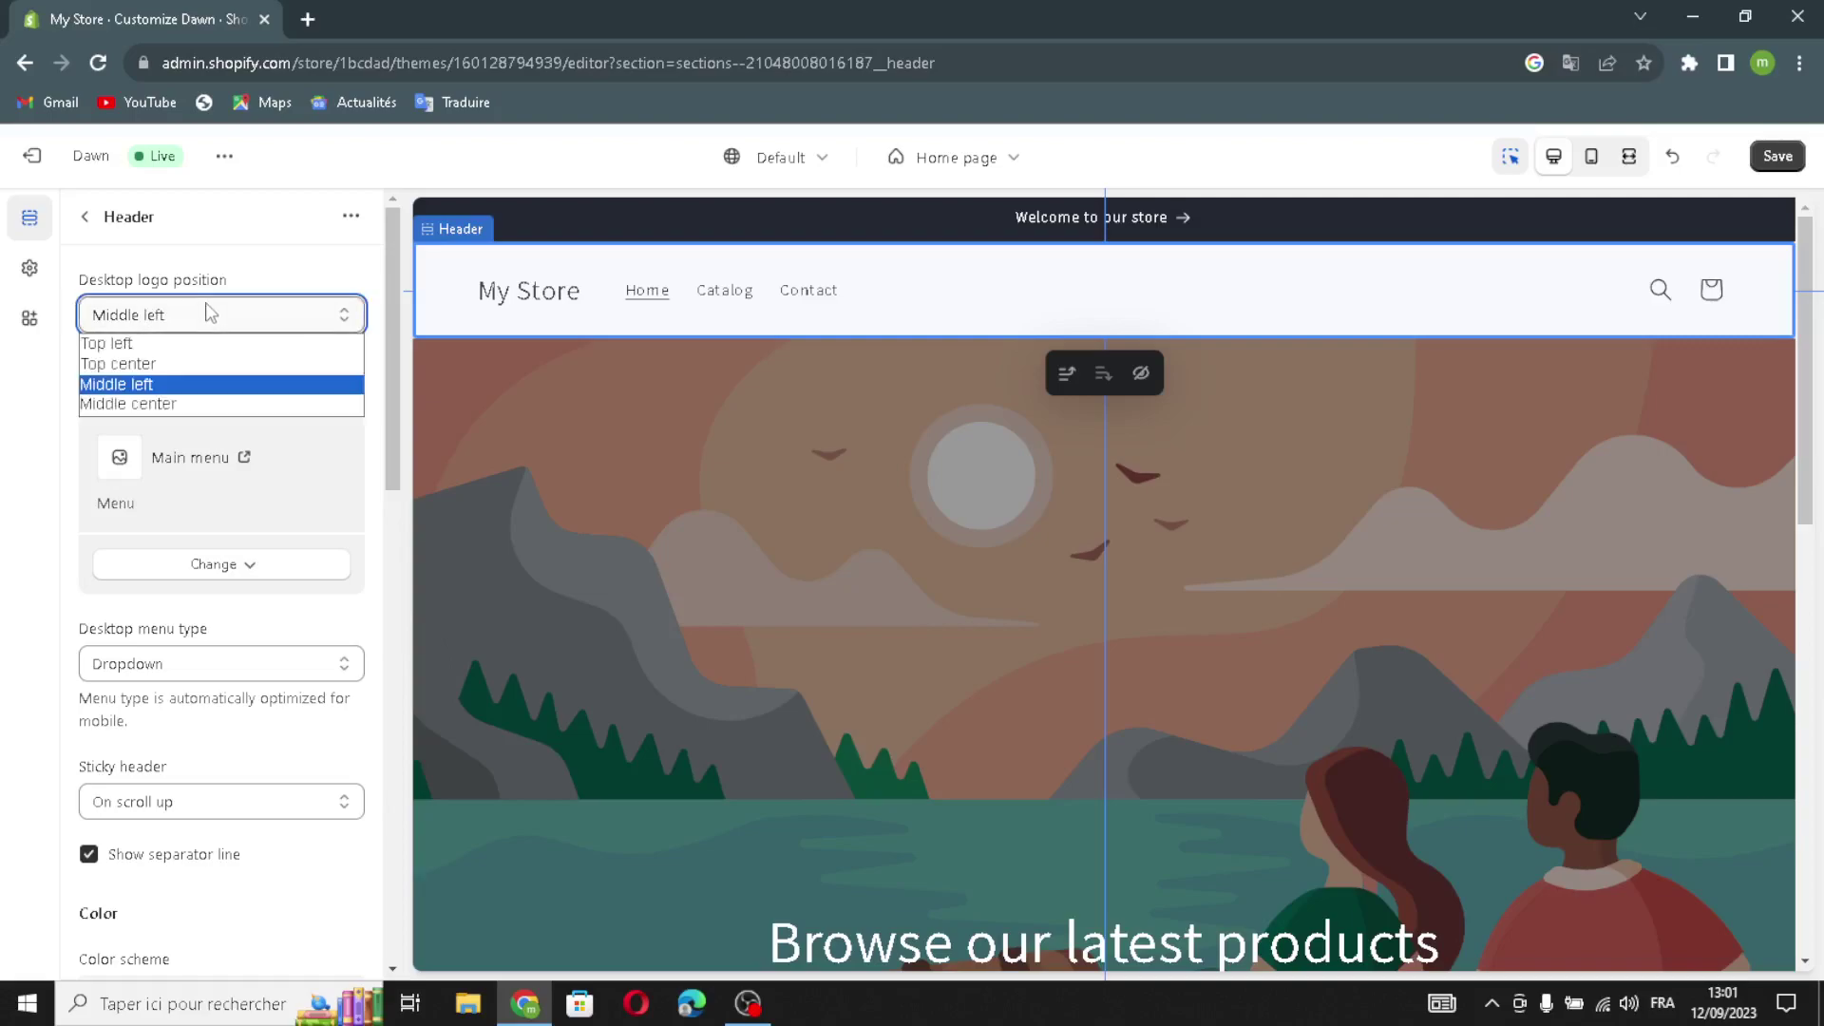
{"action": "left_click", "coordinate": [209, 383]}
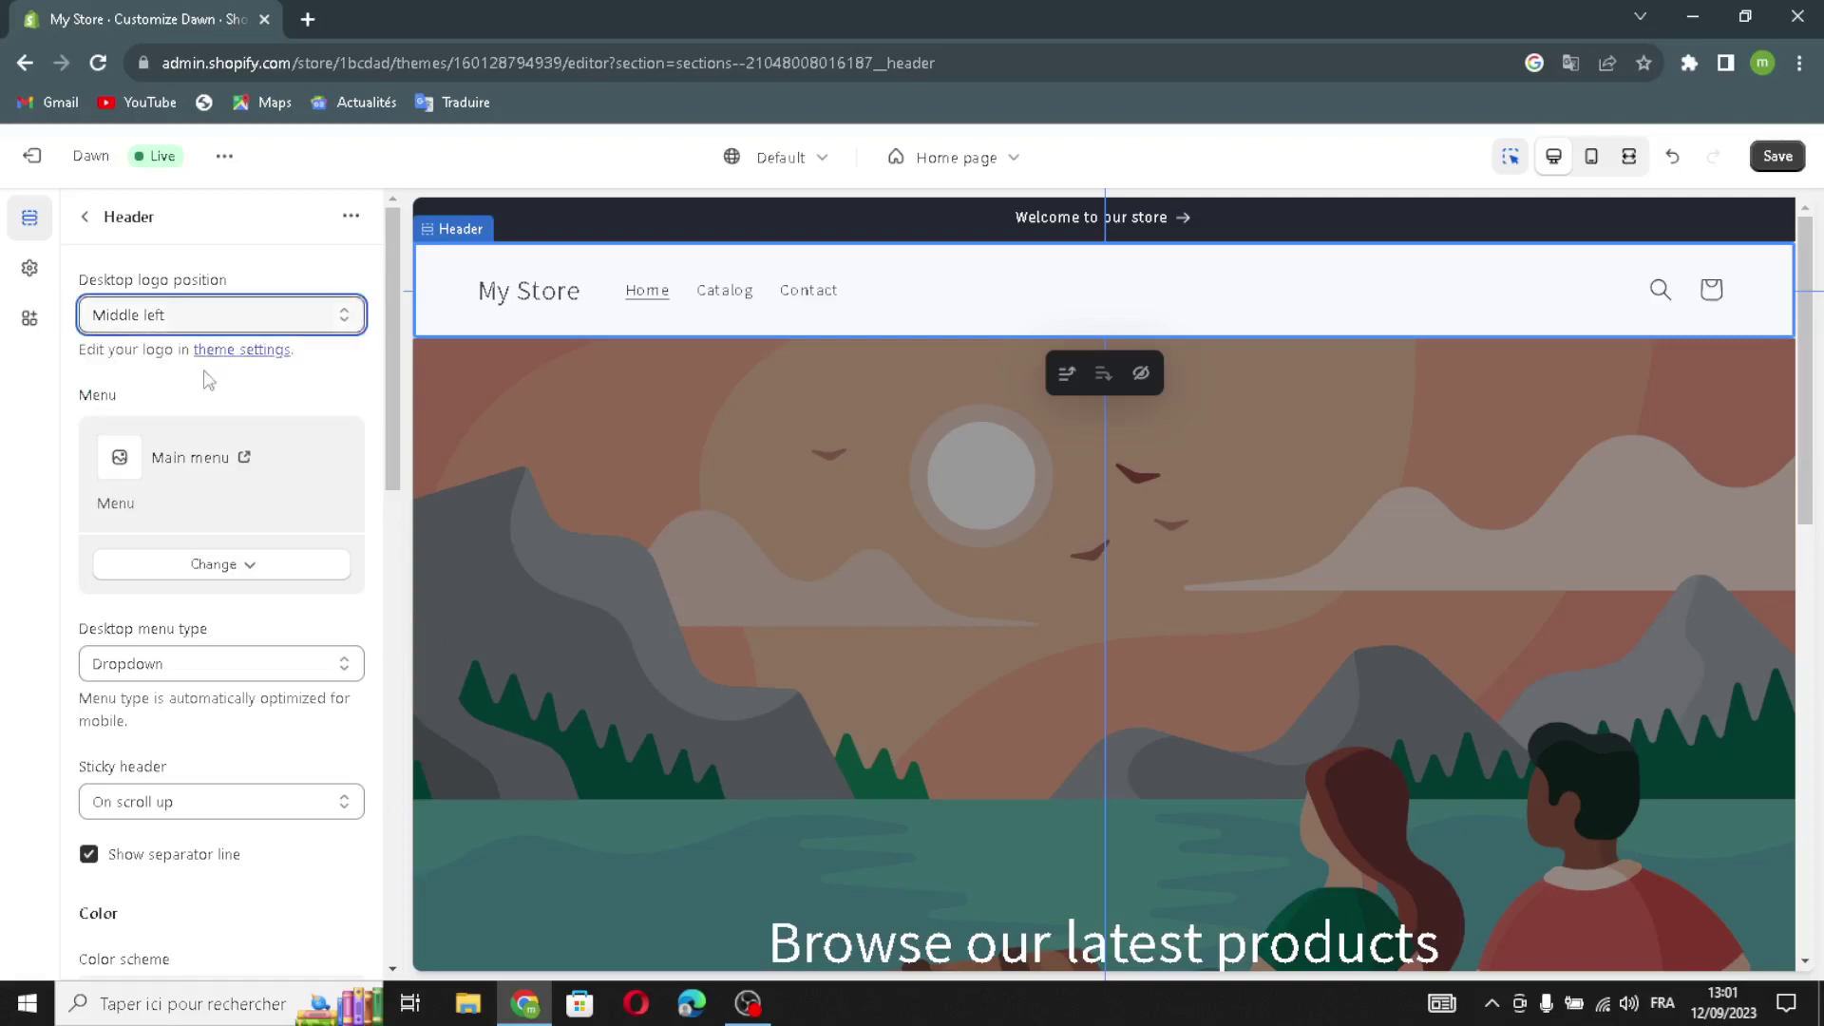
{"action": "left_click", "coordinate": [226, 566]}
{"action": "left_click", "coordinate": [226, 566]}
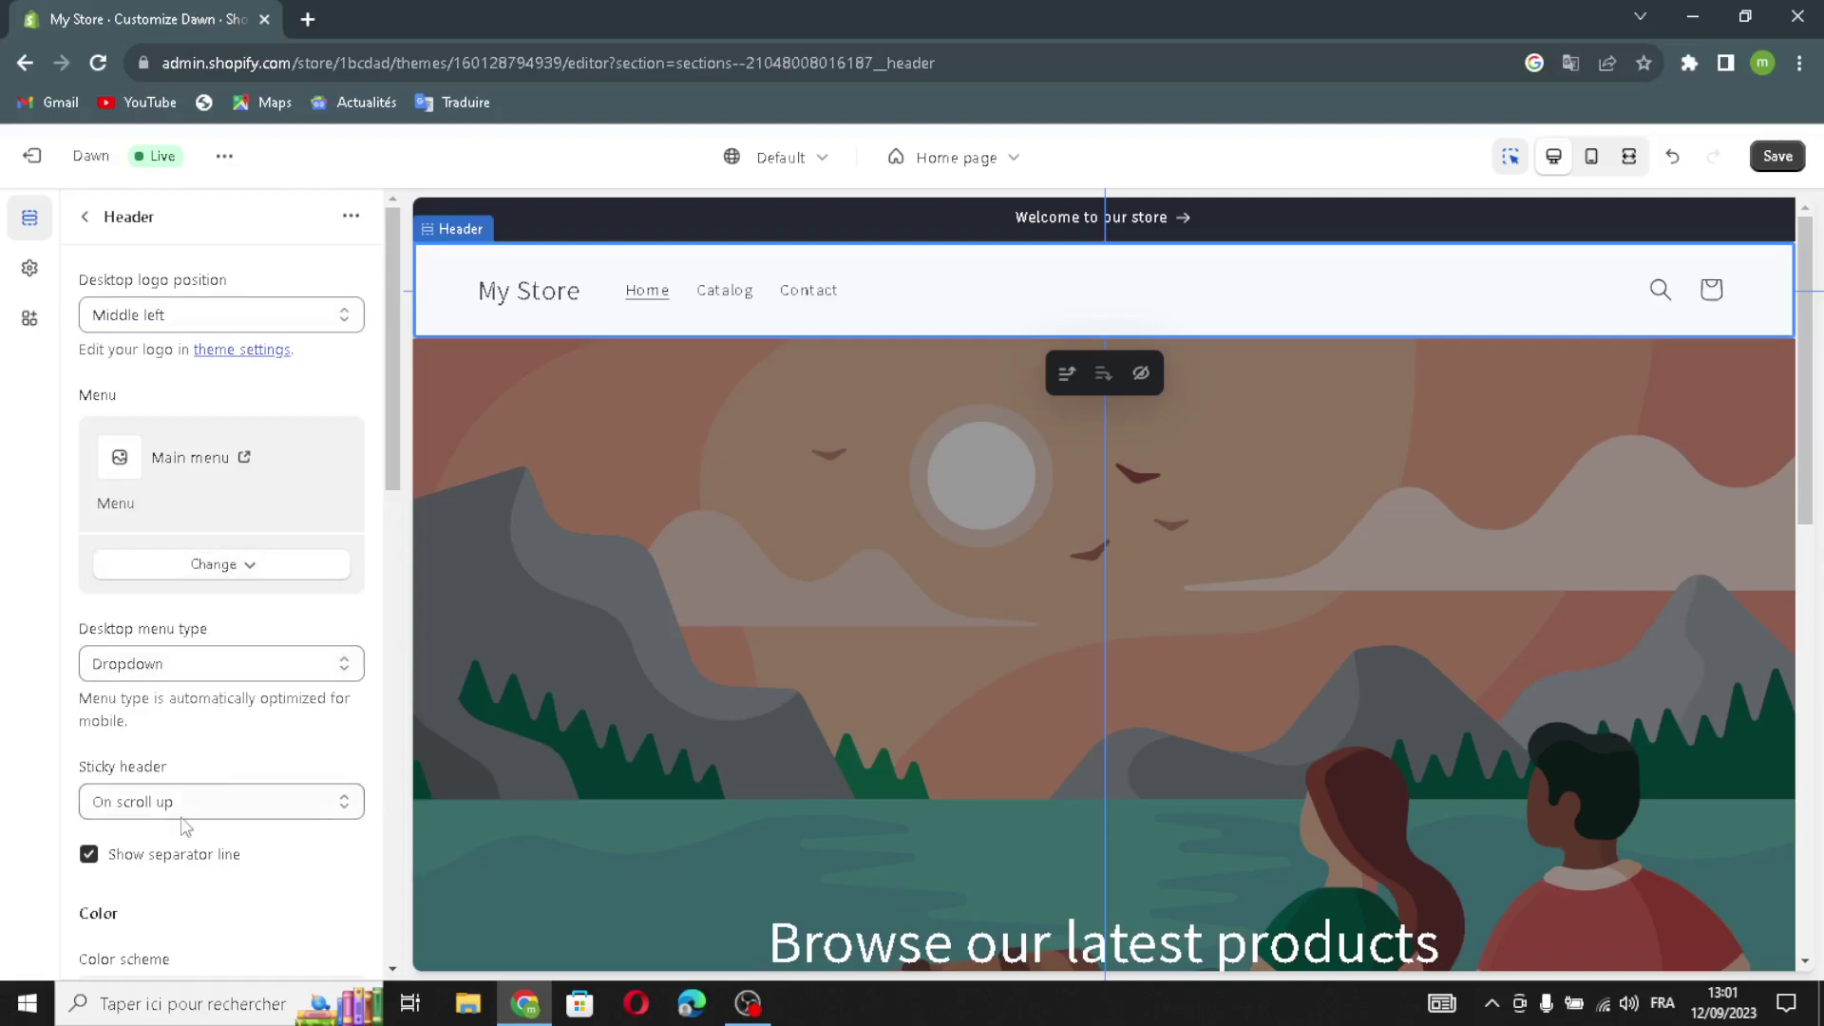
{"action": "scroll", "coordinate": [180, 825], "scroll_direction": "down", "scroll_amount": 3}
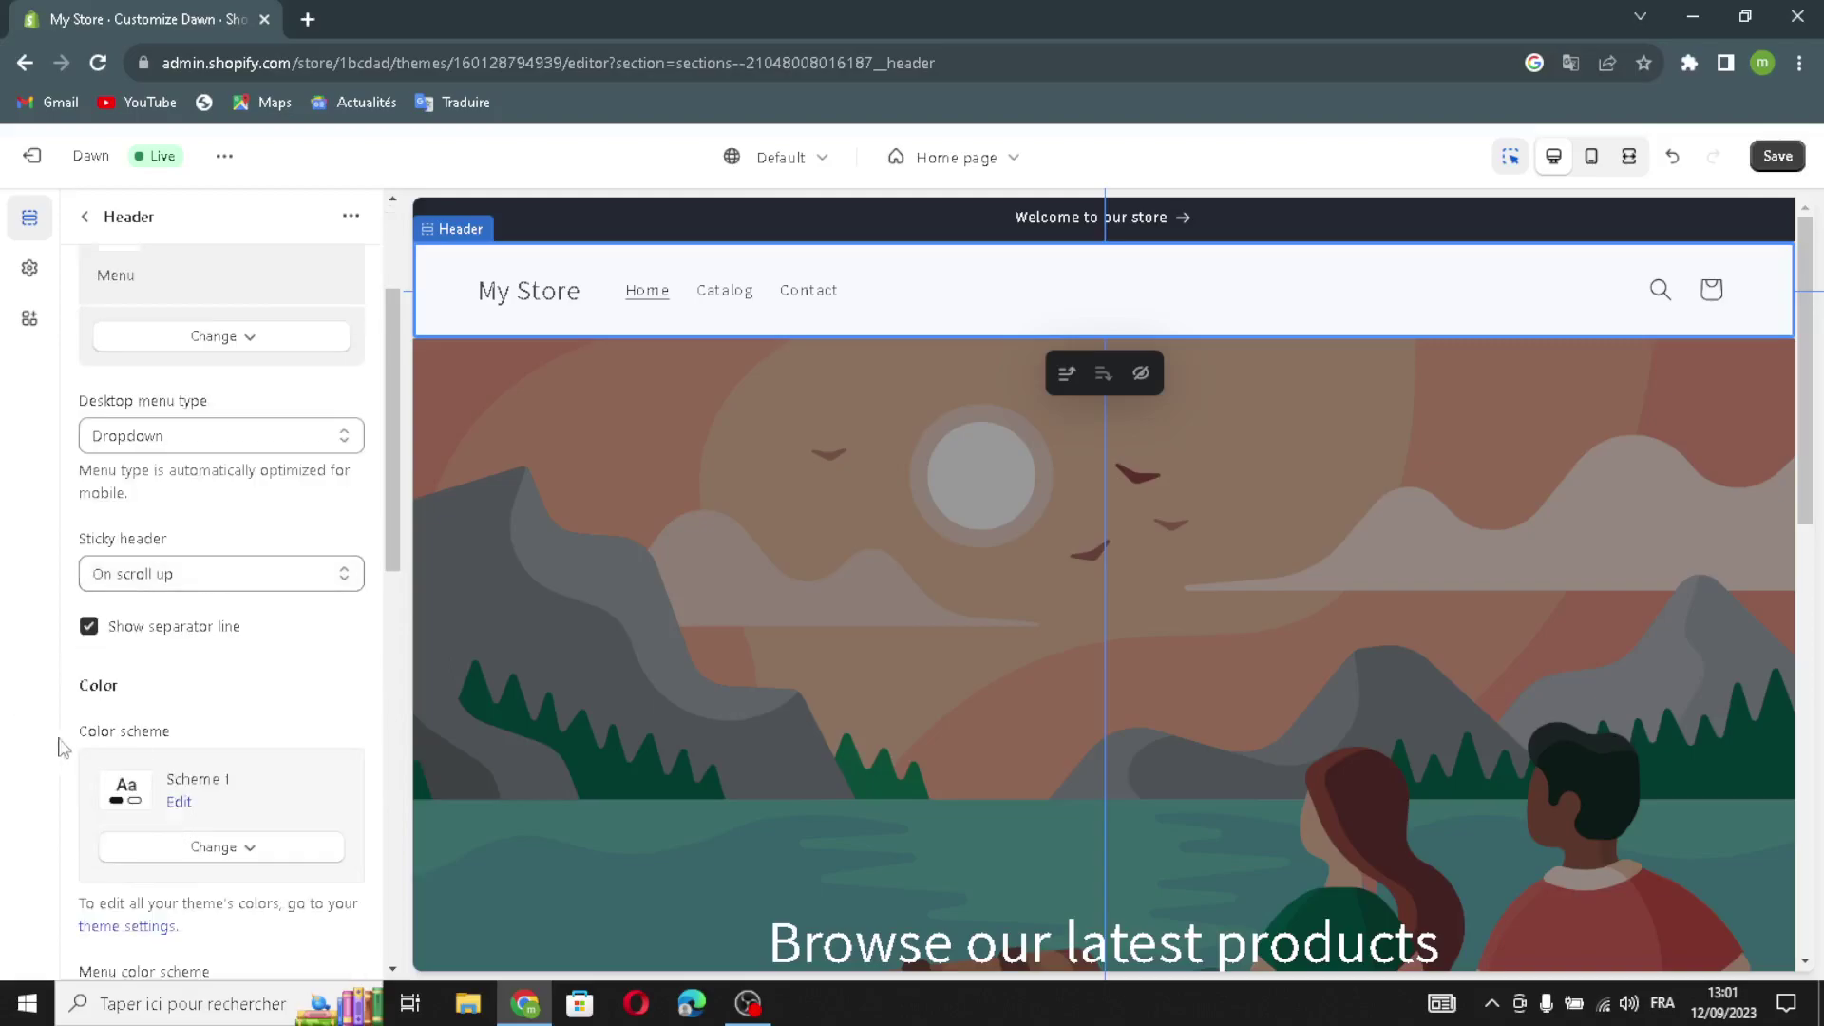
{"action": "scroll", "coordinate": [131, 738], "scroll_direction": "down", "scroll_amount": 3}
{"action": "scroll", "coordinate": [152, 701], "scroll_direction": "down", "scroll_amount": 5}
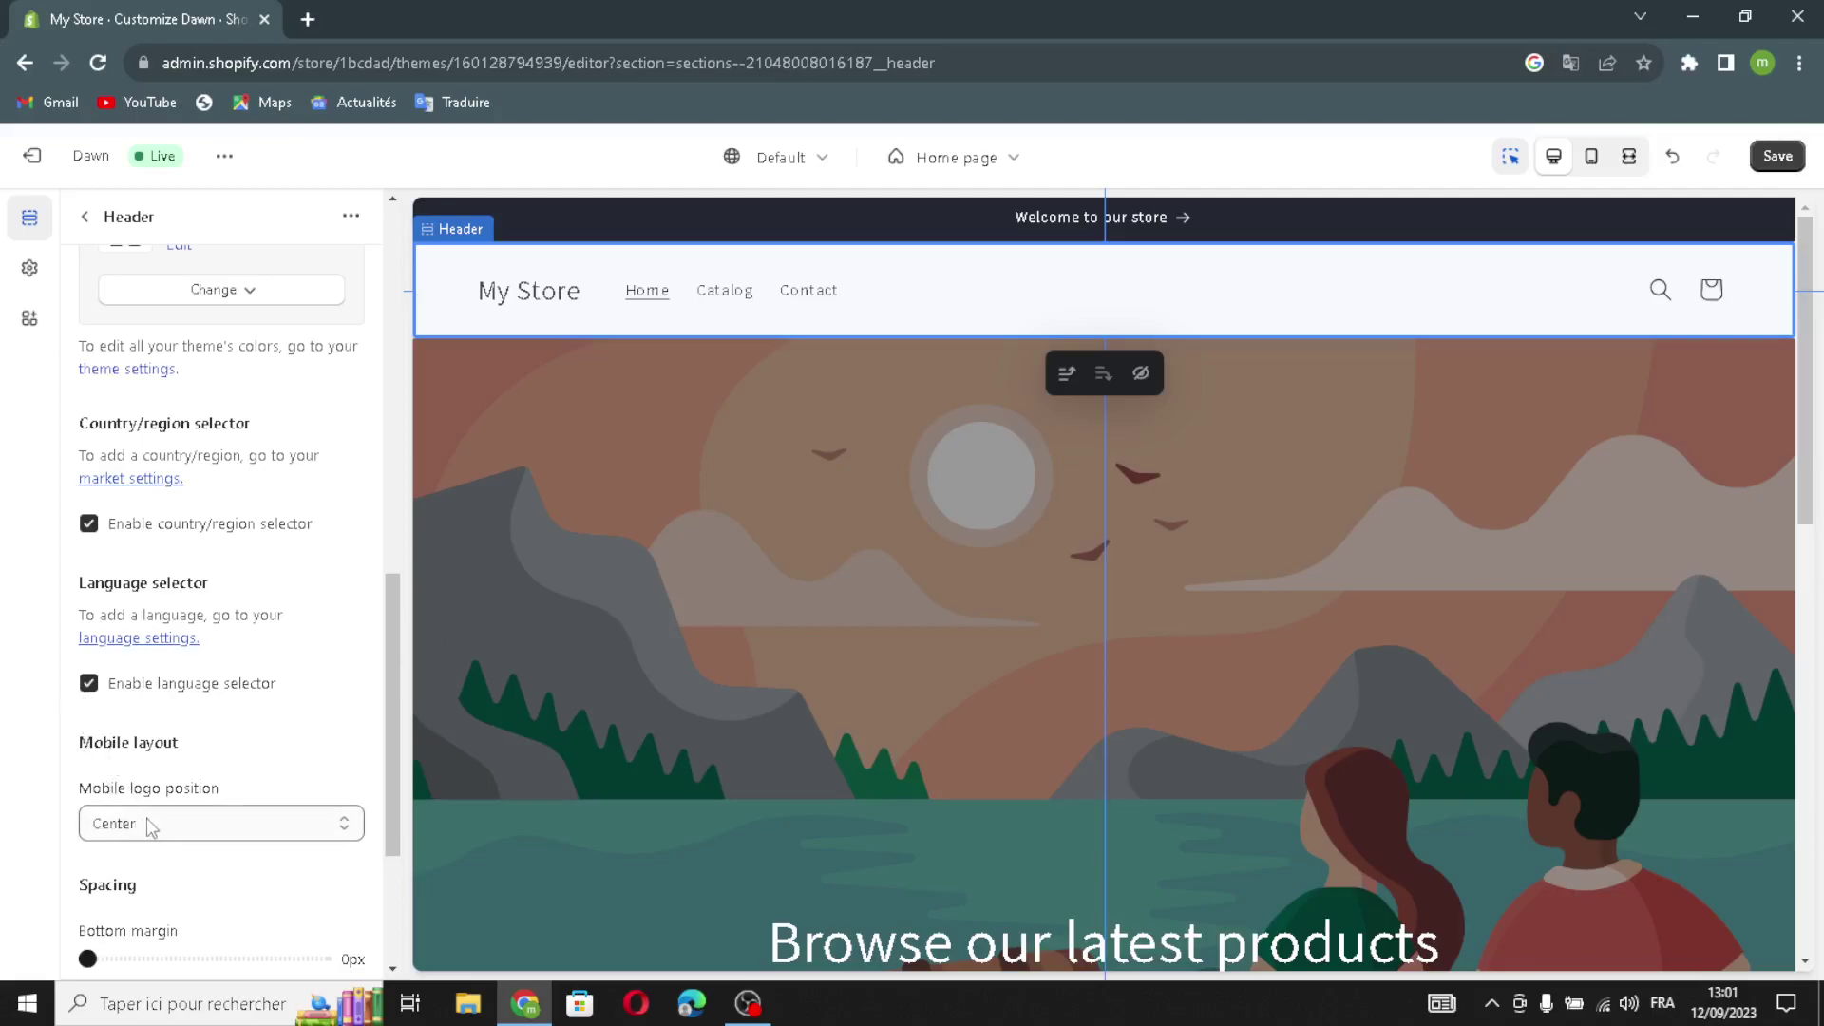
{"action": "scroll", "coordinate": [150, 826], "scroll_direction": "down", "scroll_amount": 2}
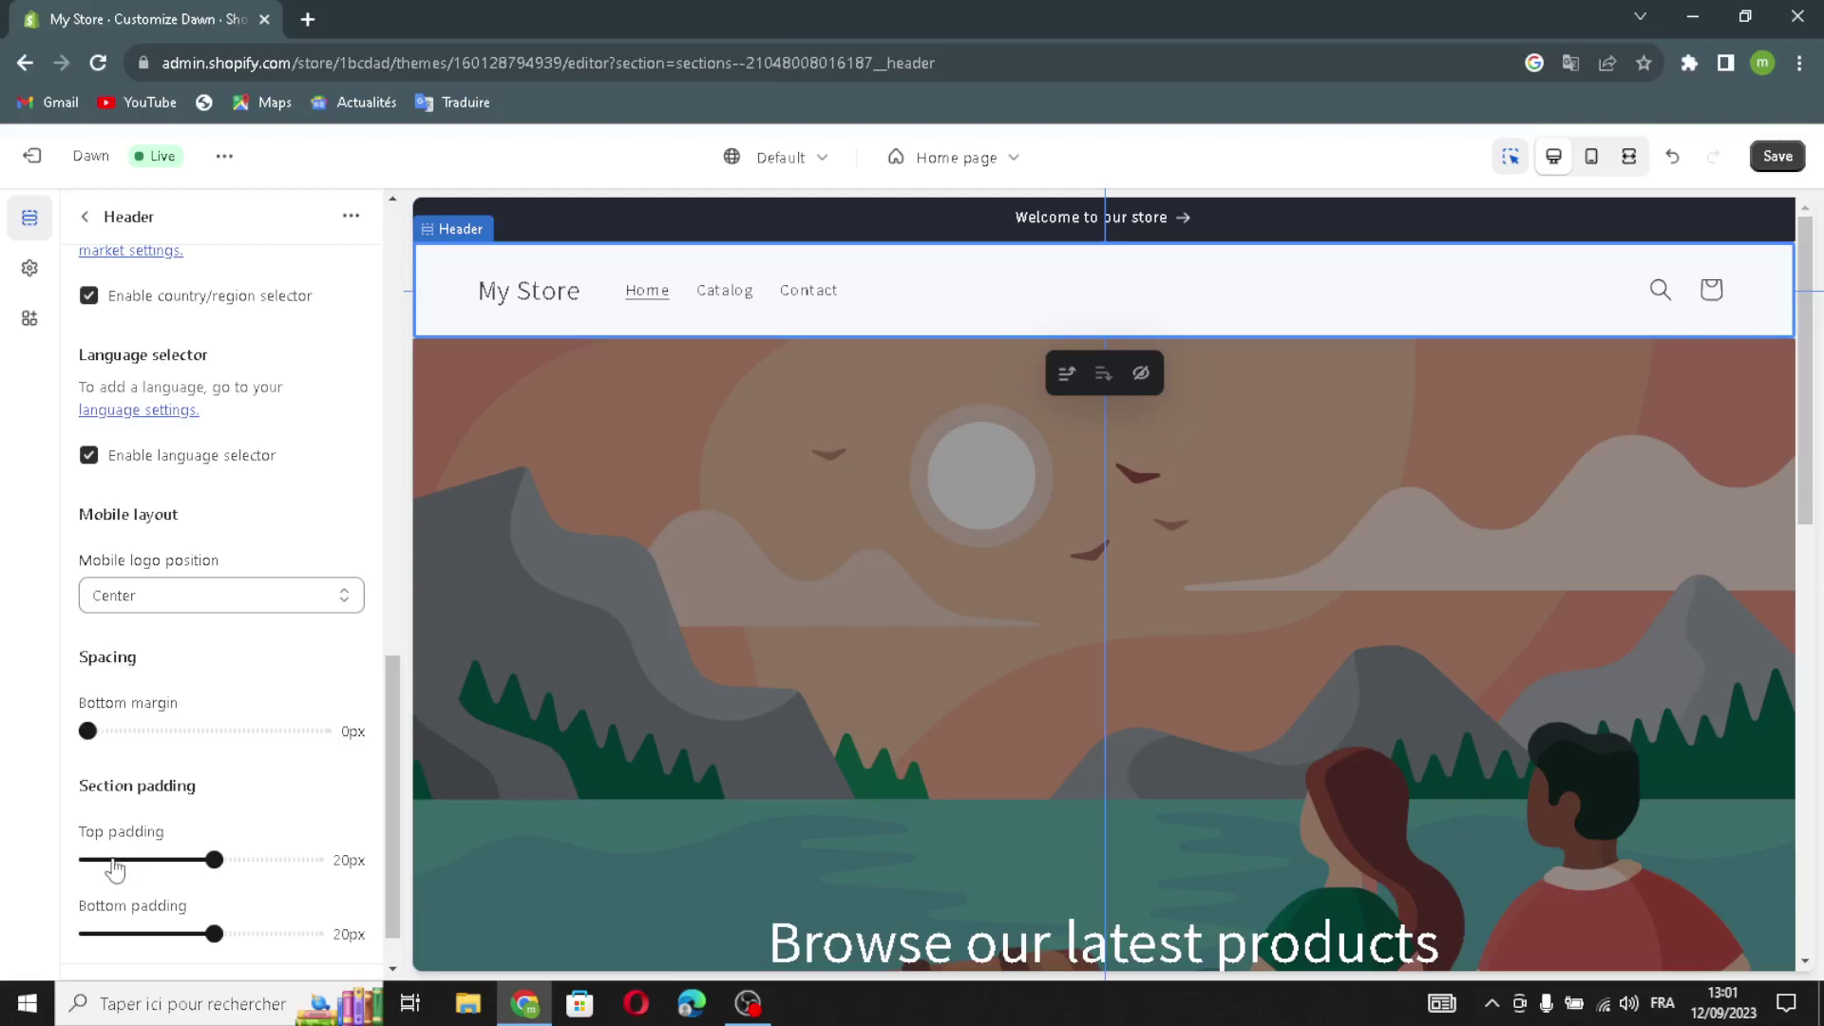
{"action": "scroll", "coordinate": [149, 836], "scroll_direction": "down", "scroll_amount": 1}
{"action": "scroll", "coordinate": [142, 897], "scroll_direction": "up", "scroll_amount": 3}
{"action": "scroll", "coordinate": [142, 897], "scroll_direction": "down", "scroll_amount": 2}
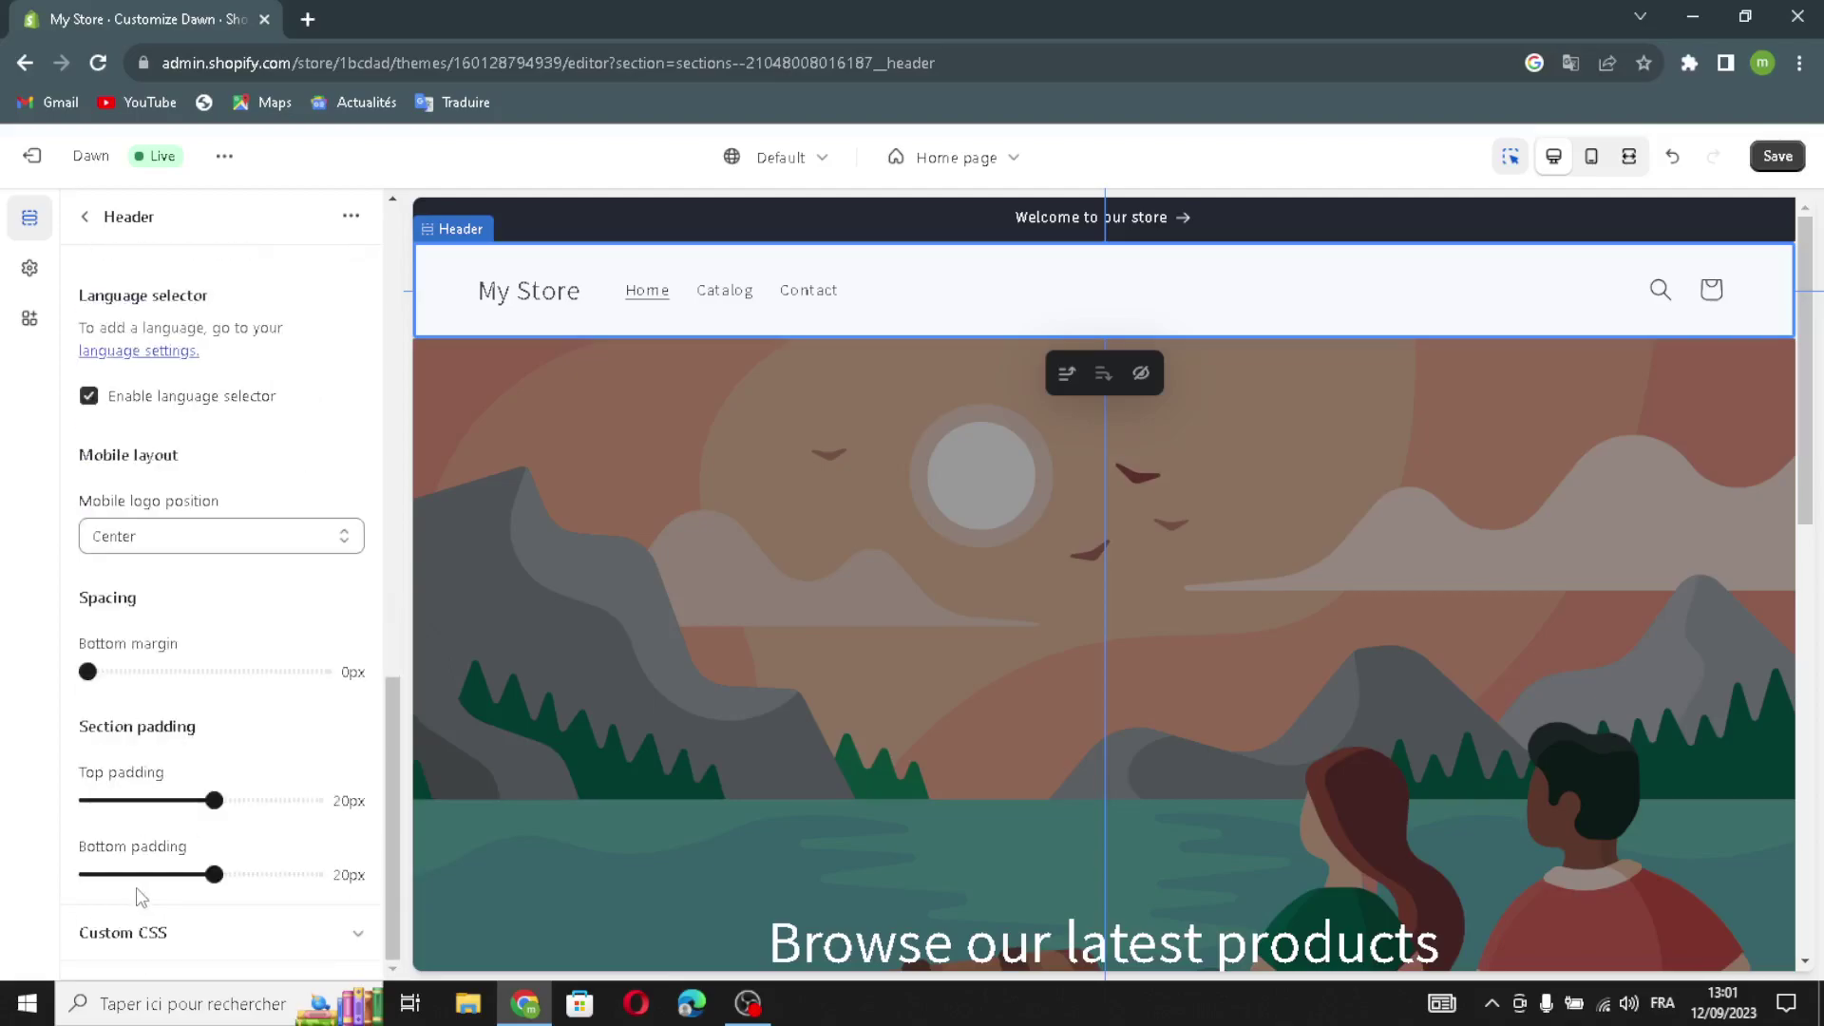
- Expand the Header section's theme settings and open the image picker for the logo
{"action": "left_click", "coordinate": [215, 897]}
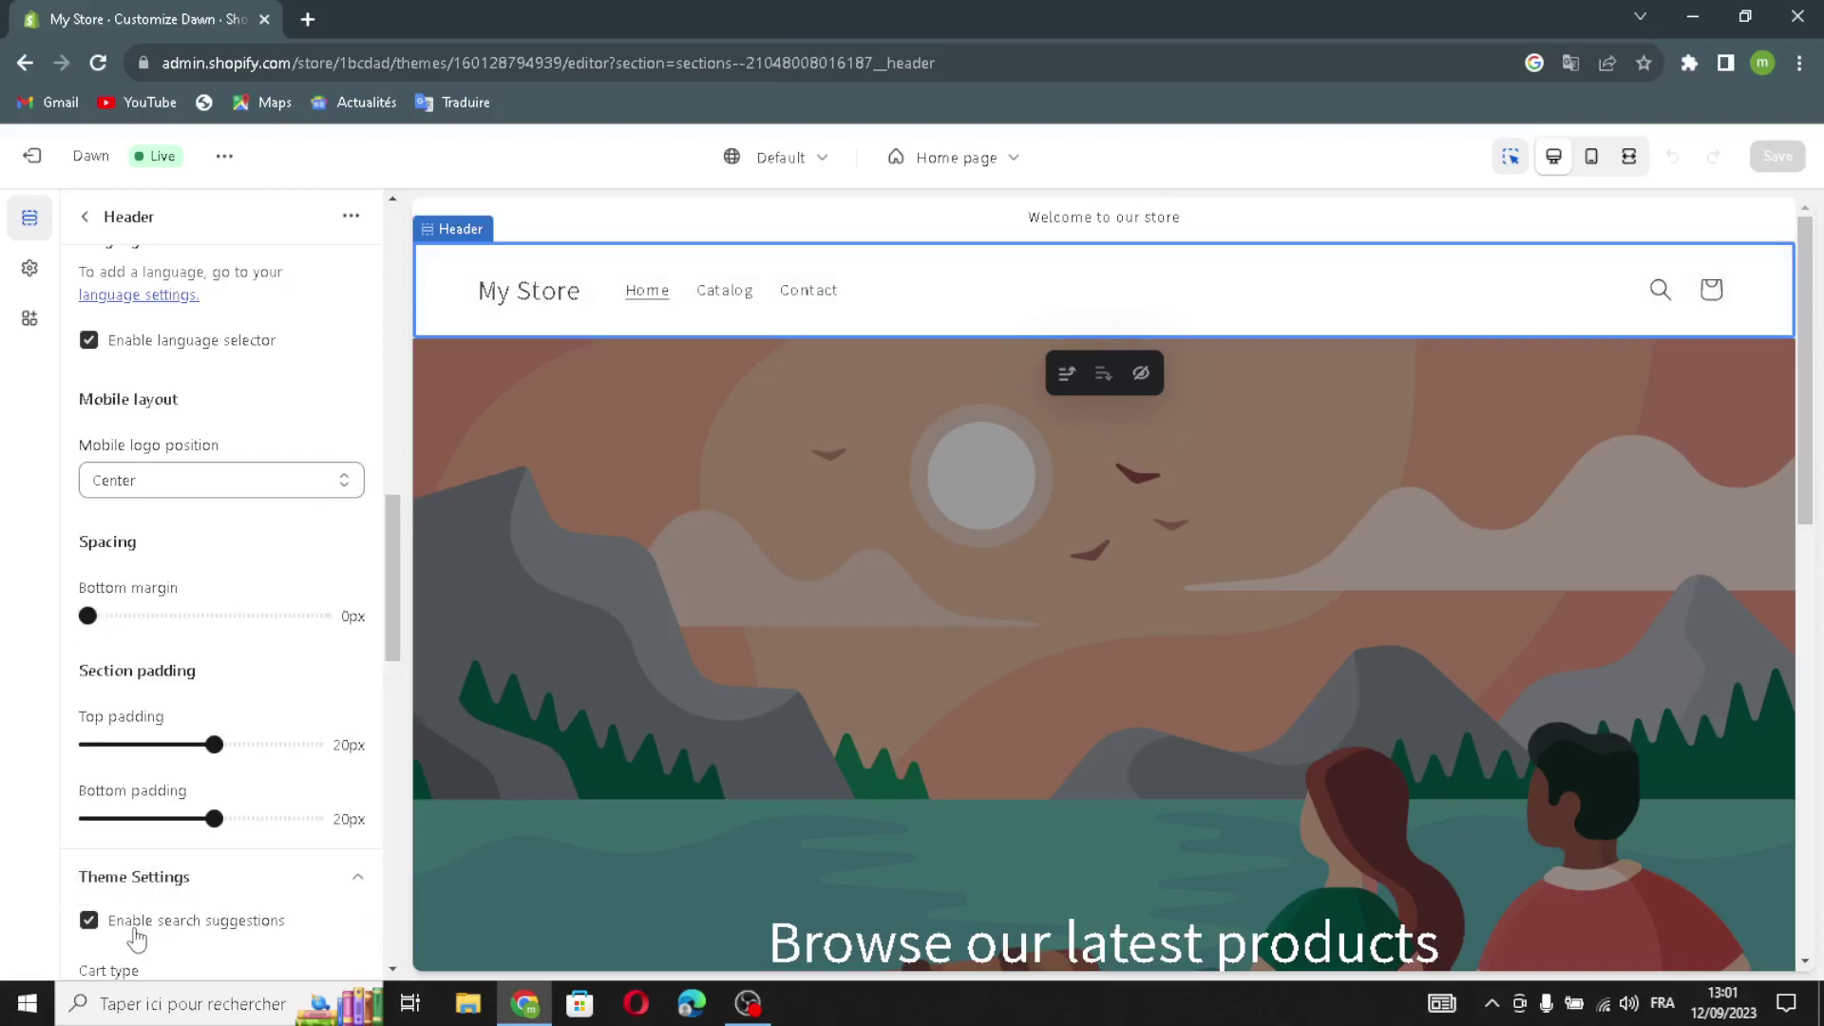
{"action": "scroll", "coordinate": [175, 923], "scroll_direction": "down", "scroll_amount": 3}
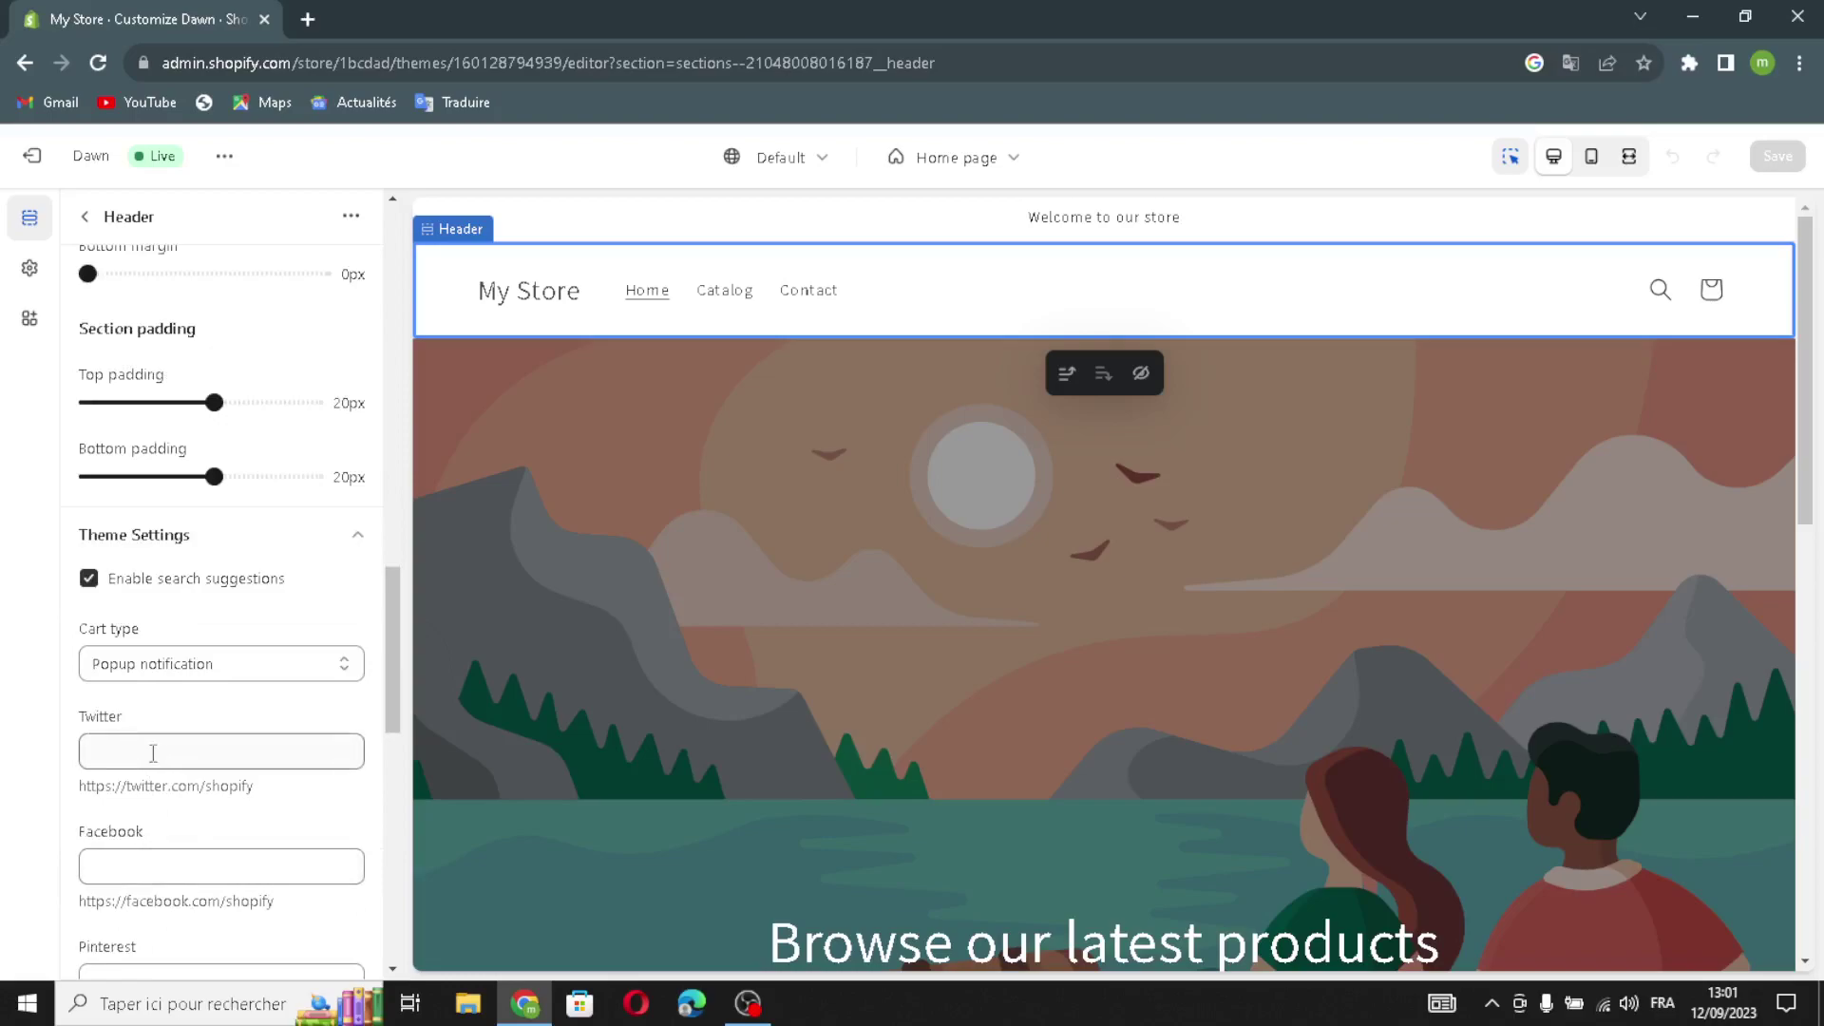
{"action": "scroll", "coordinate": [156, 699], "scroll_direction": "down", "scroll_amount": 1}
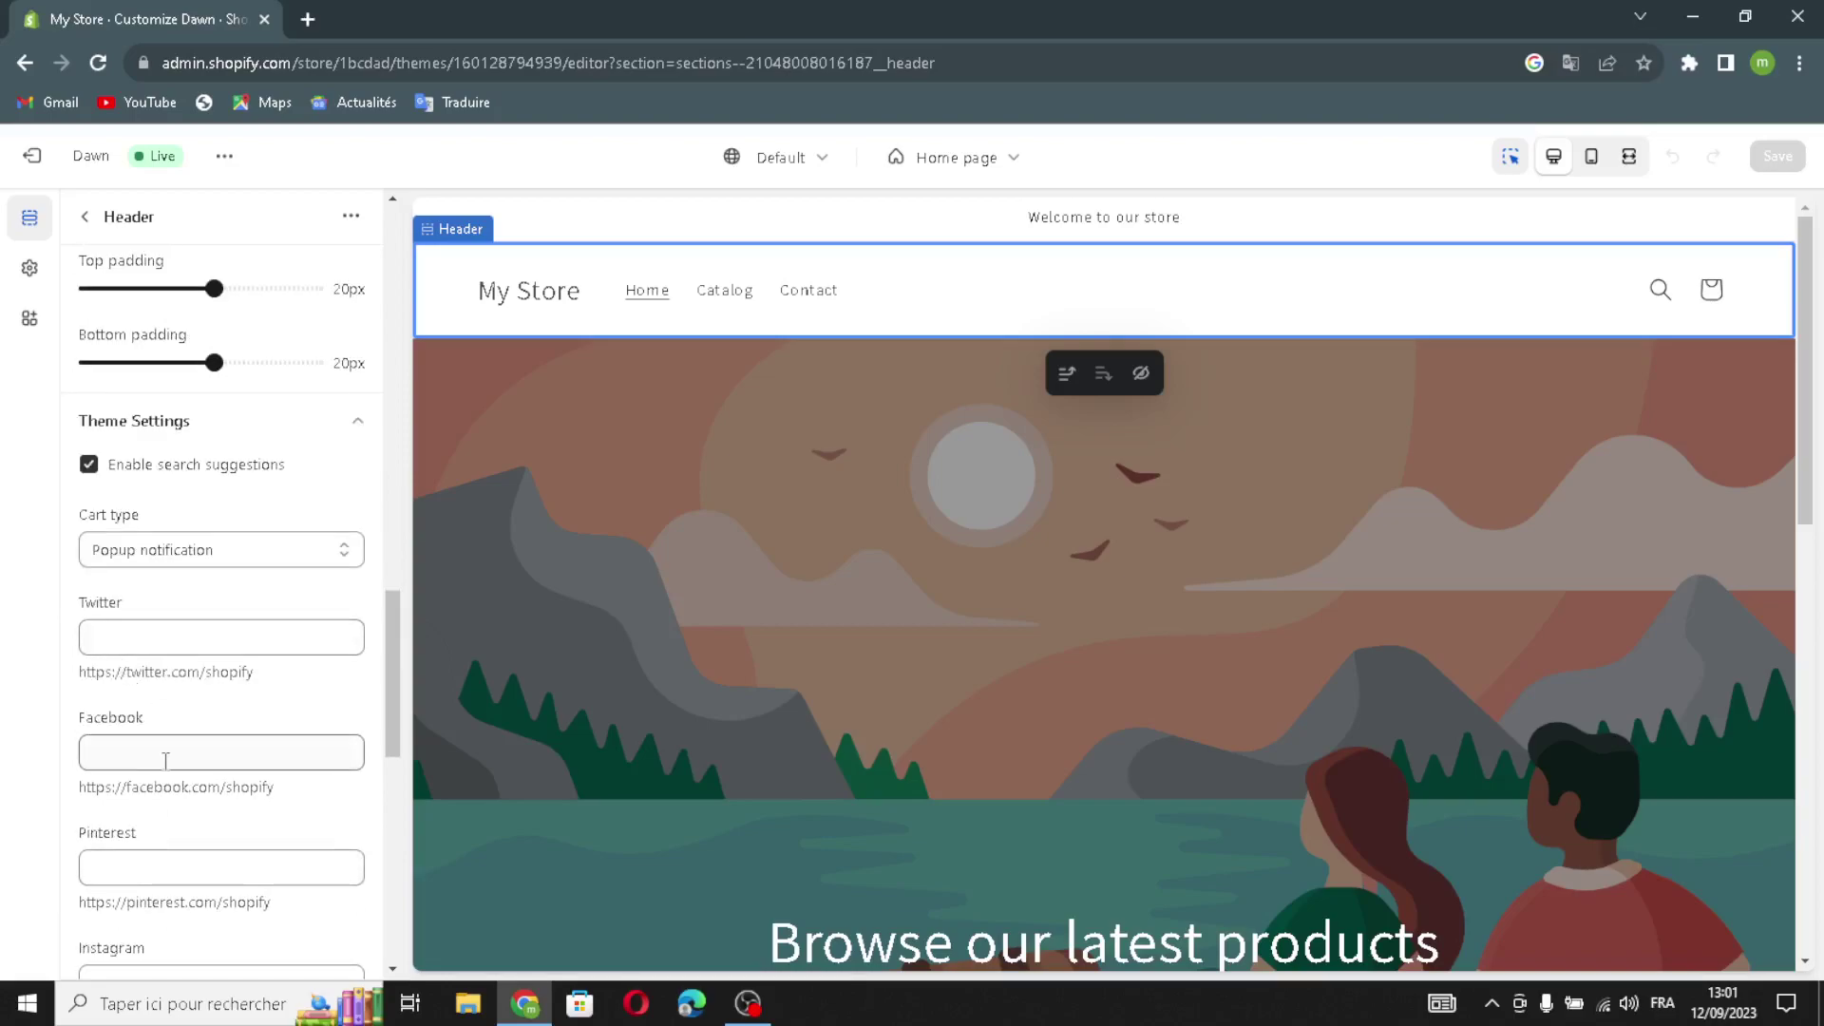
{"action": "scroll", "coordinate": [165, 760], "scroll_direction": "down", "scroll_amount": 2}
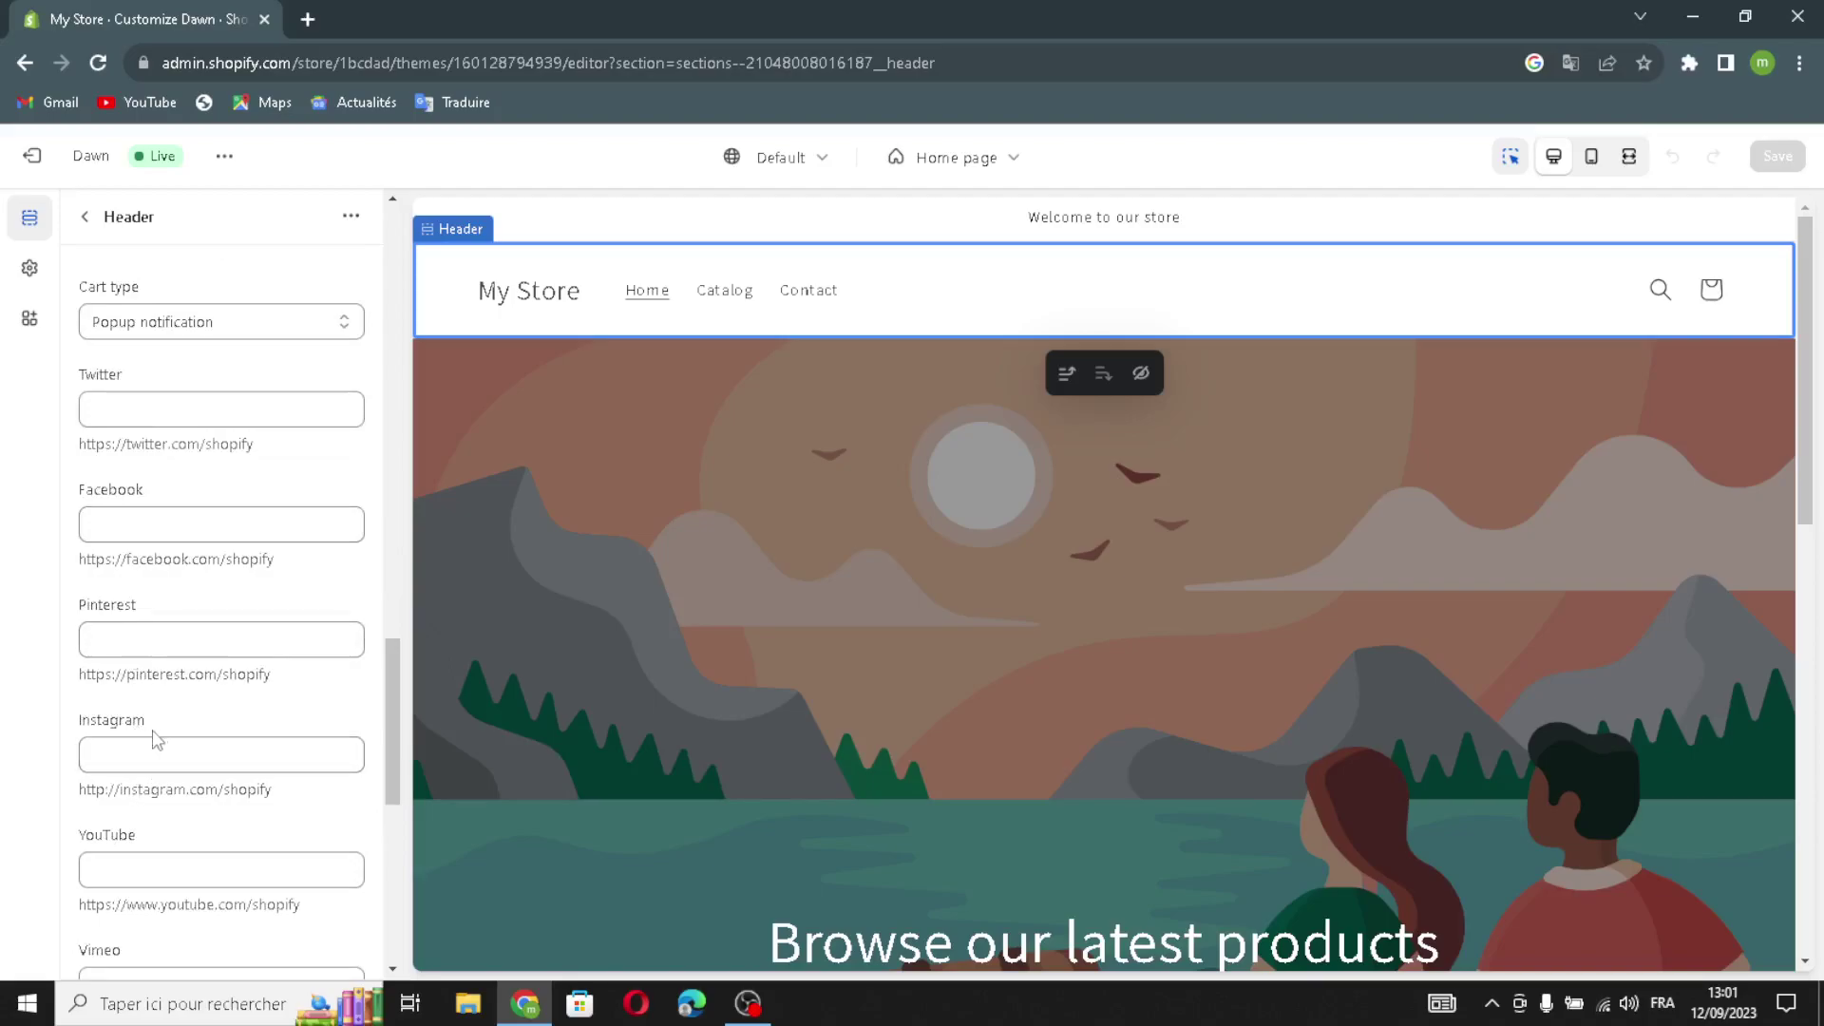
{"action": "scroll", "coordinate": [146, 744], "scroll_direction": "down", "scroll_amount": 6}
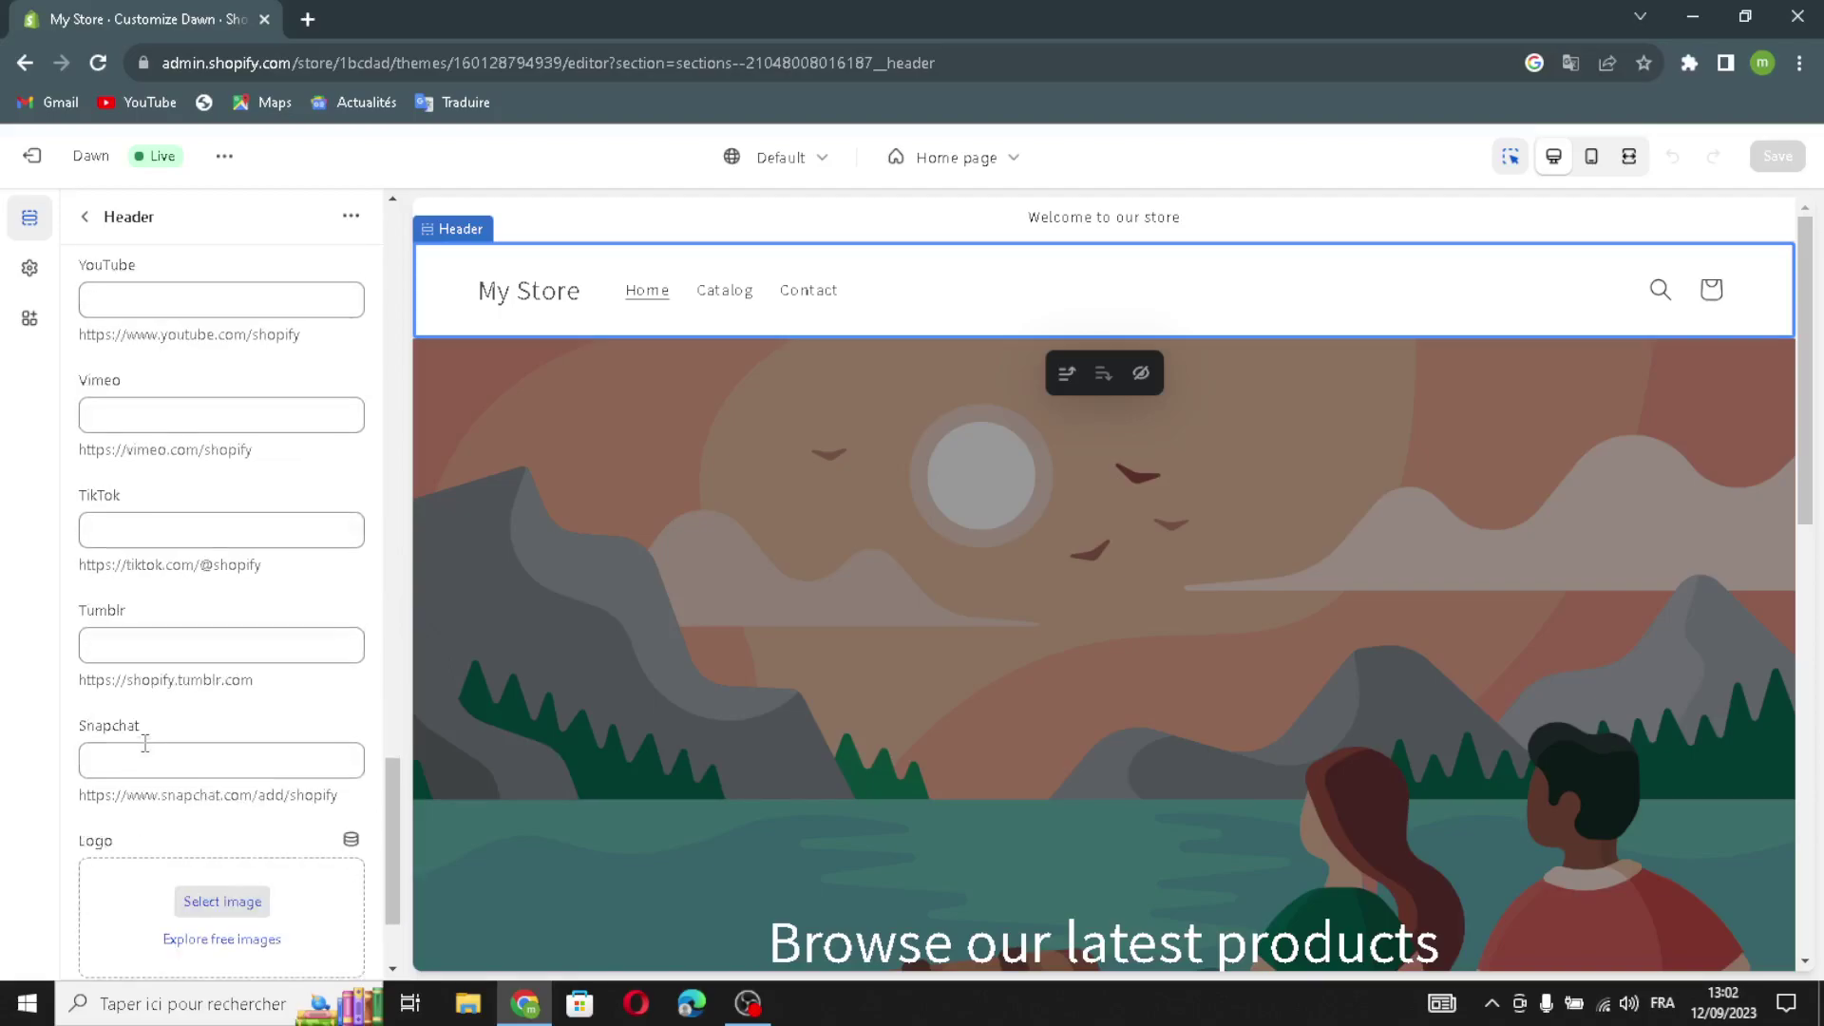
{"action": "left_click", "coordinate": [194, 736]}
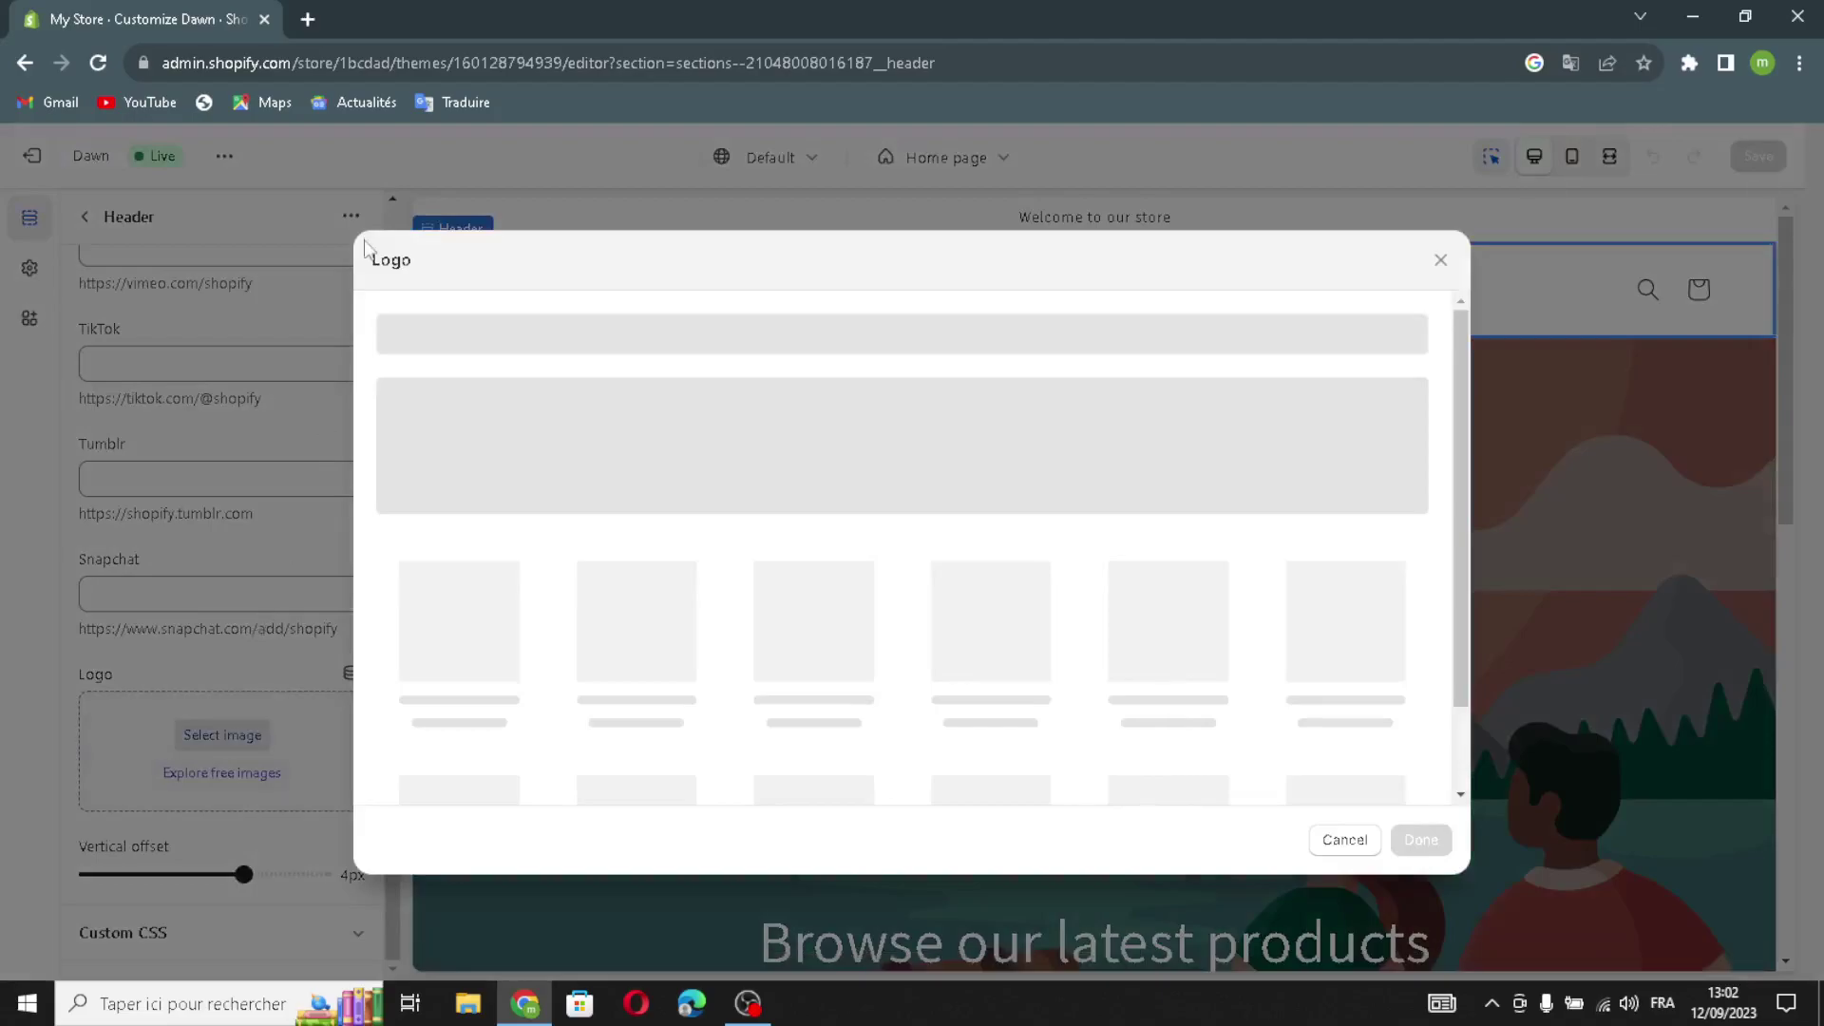
- Search Google for "meditation guides logo" in a new browser tab
{"action": "left_click", "coordinate": [306, 20]}
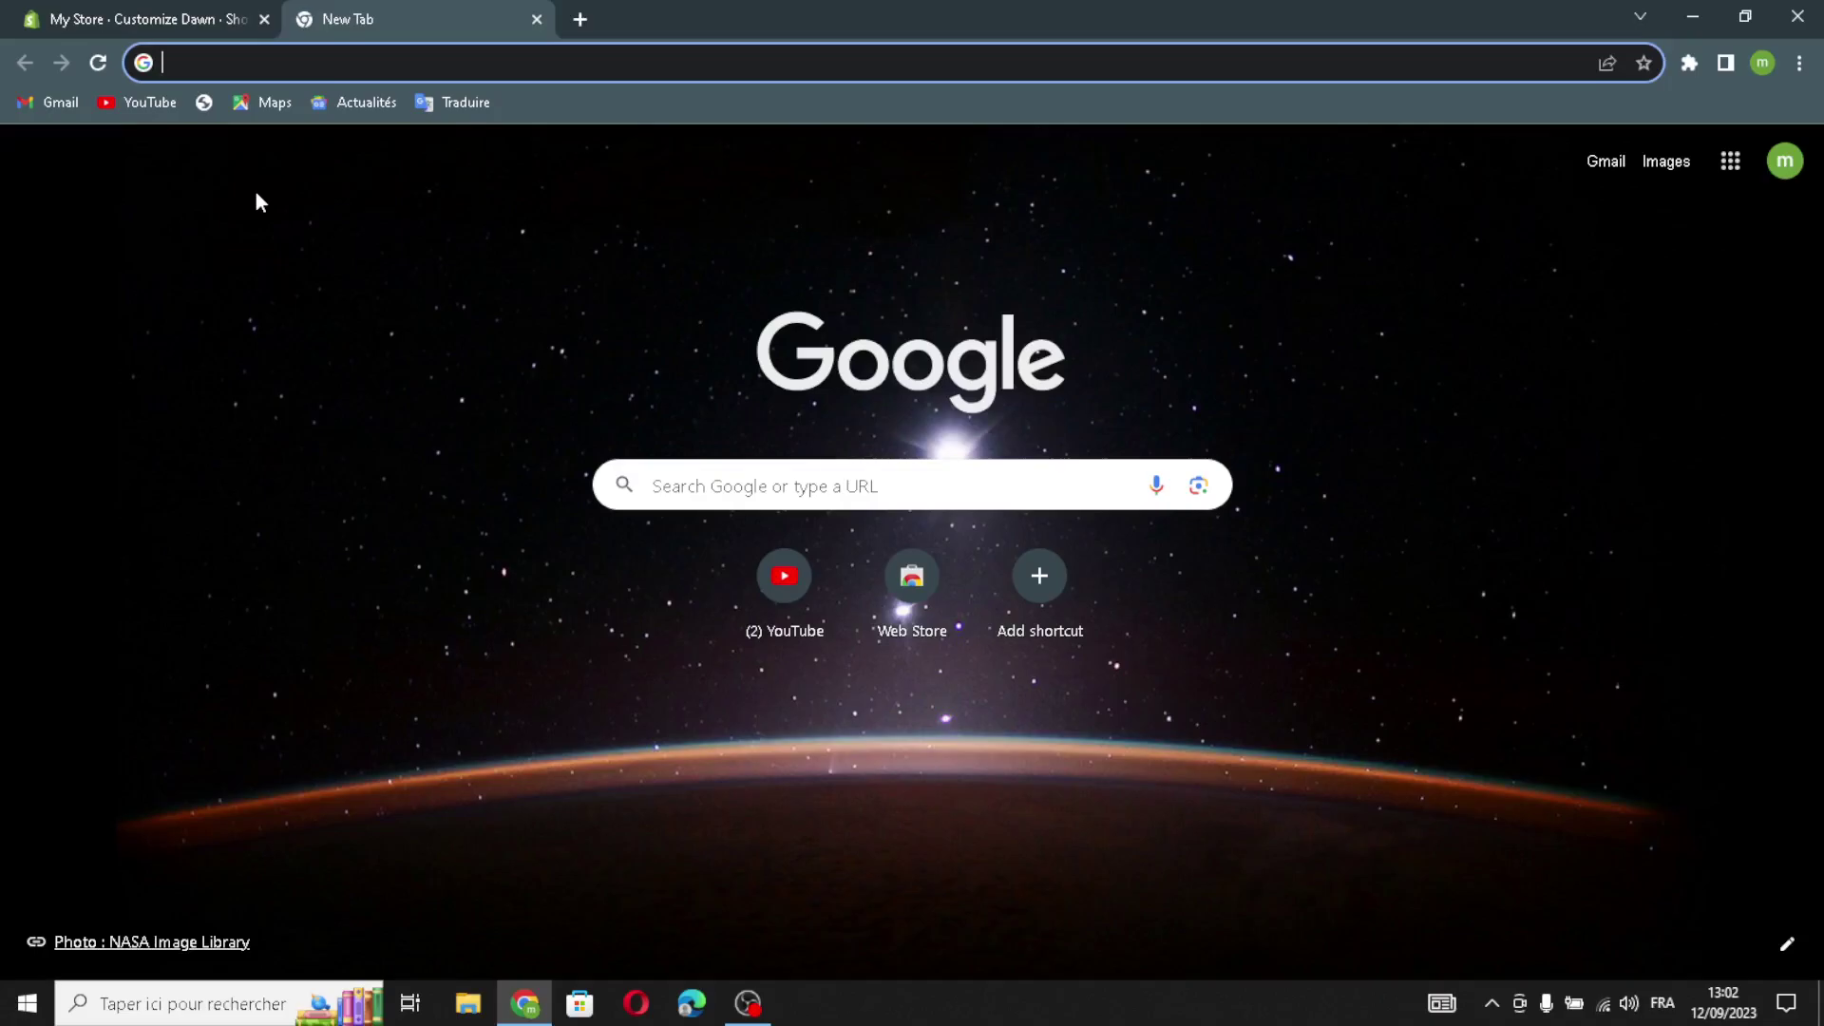
{"action": "type", "text": "medi"}
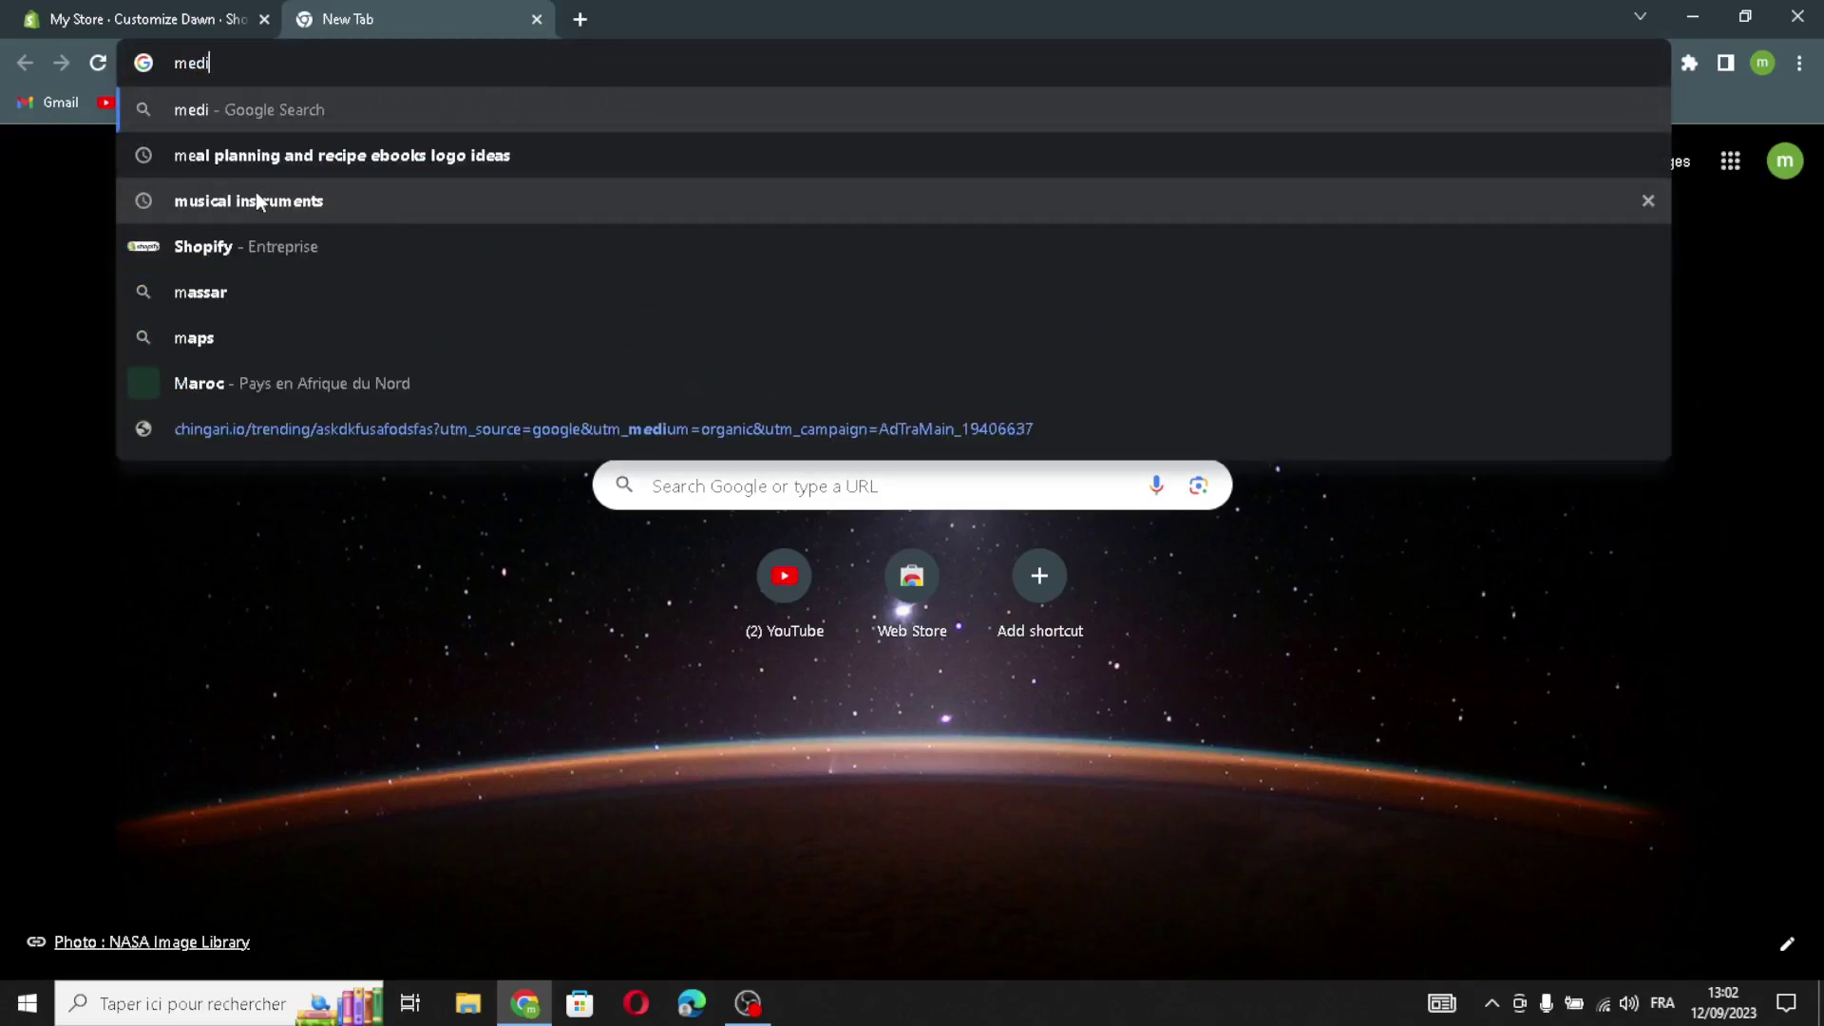
{"action": "type", "text": "tation"}
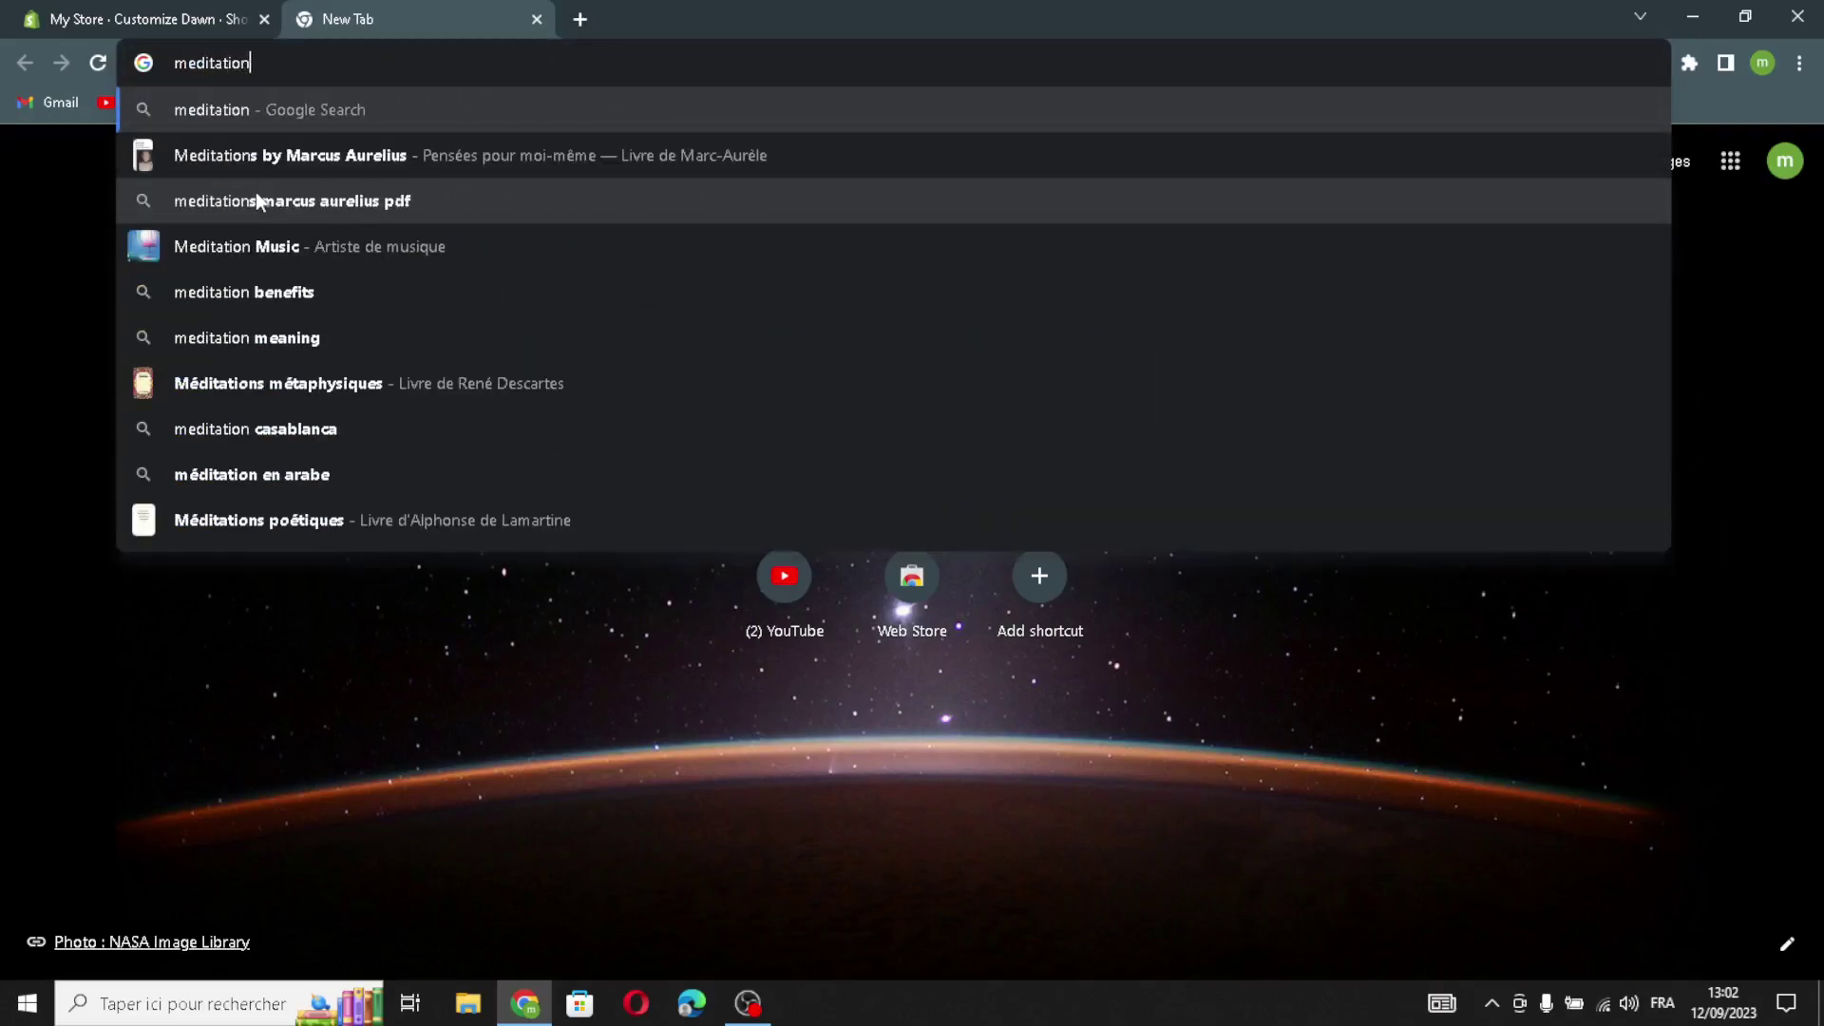
{"action": "type", "text": " guides lo"}
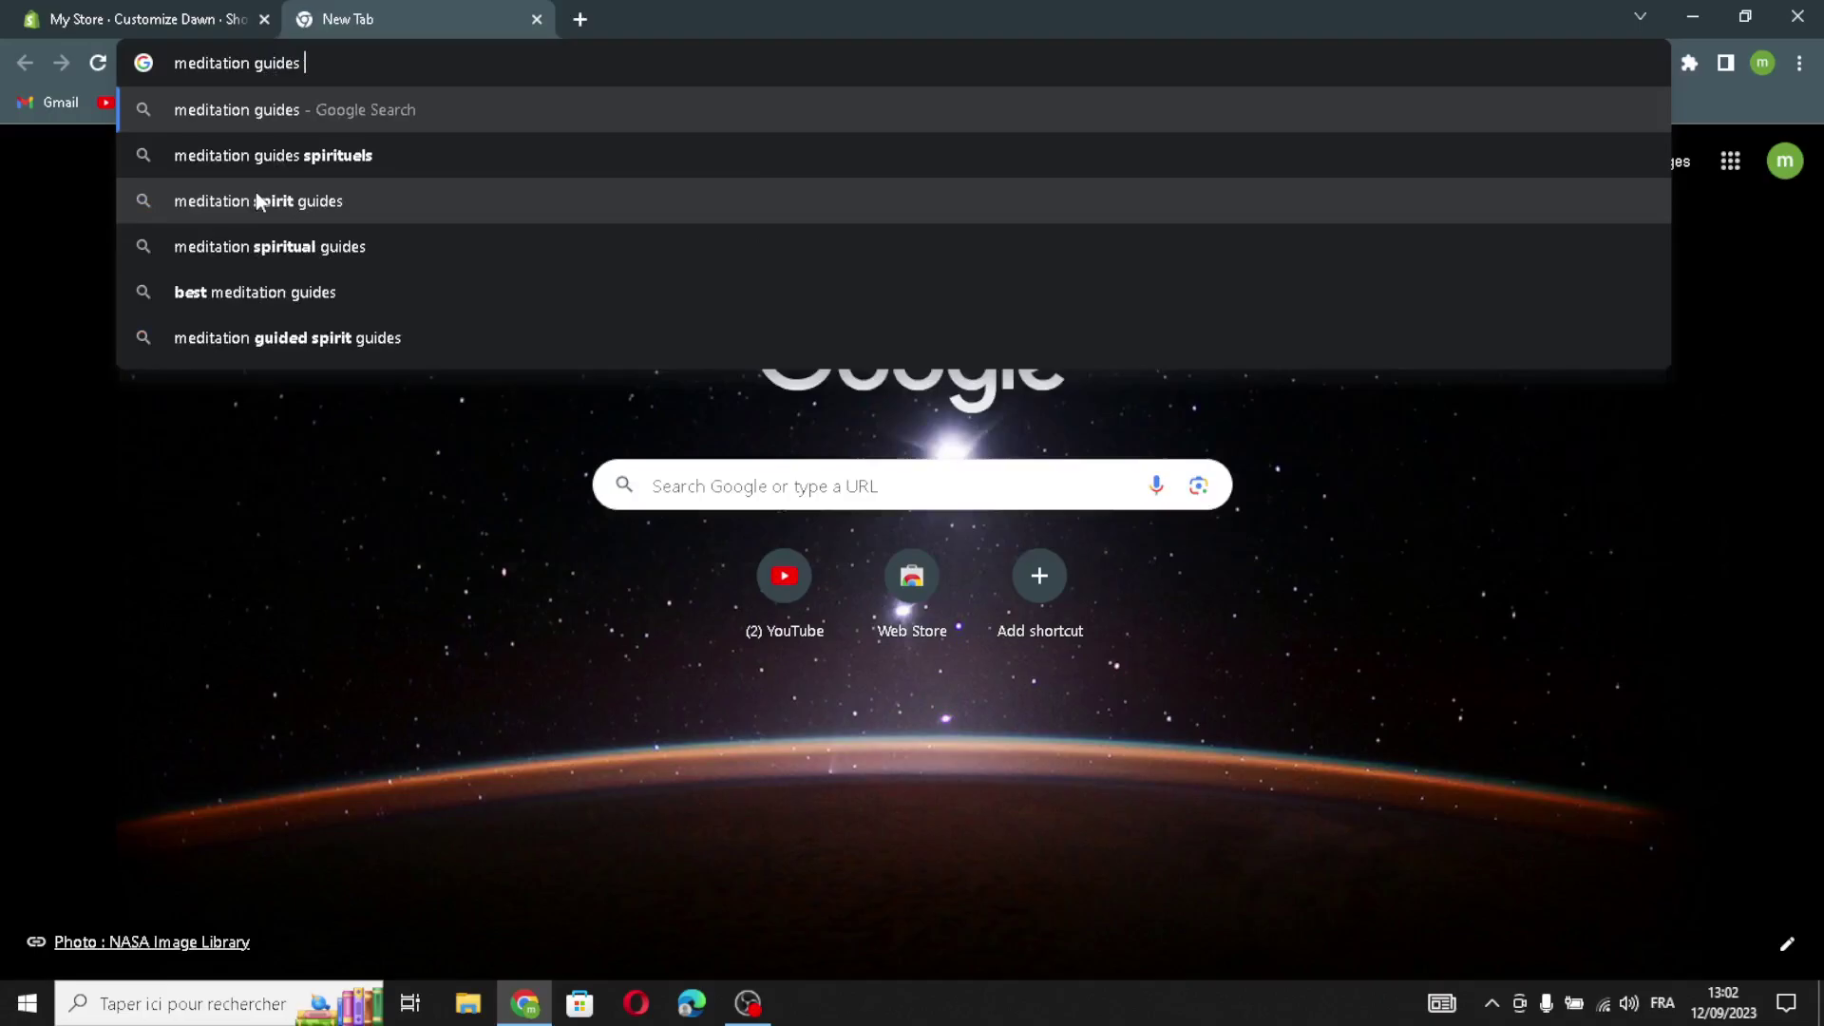
{"action": "type", "text": "go"}
{"action": "key", "text": "Return"}
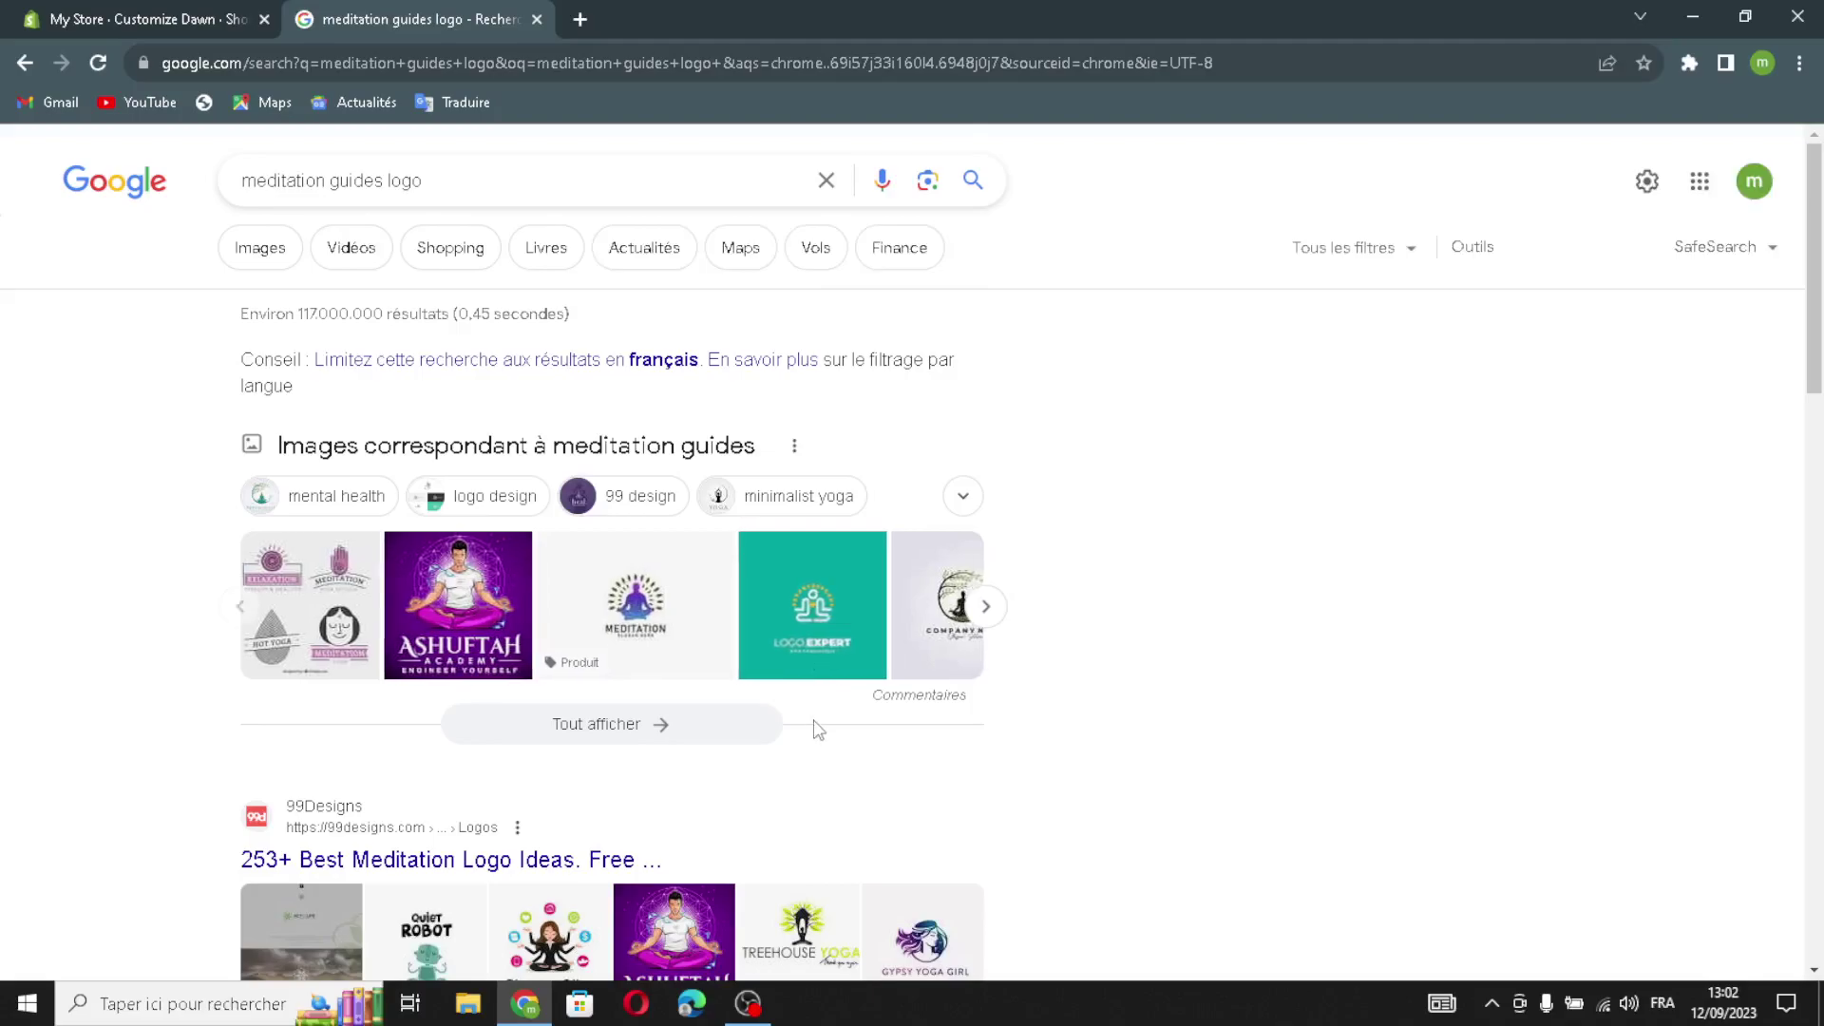
- Upload the Vecteezy circle-tree meditation image from the results as the header logo and return to the home page's section list
{"action": "left_click", "coordinate": [810, 646]}
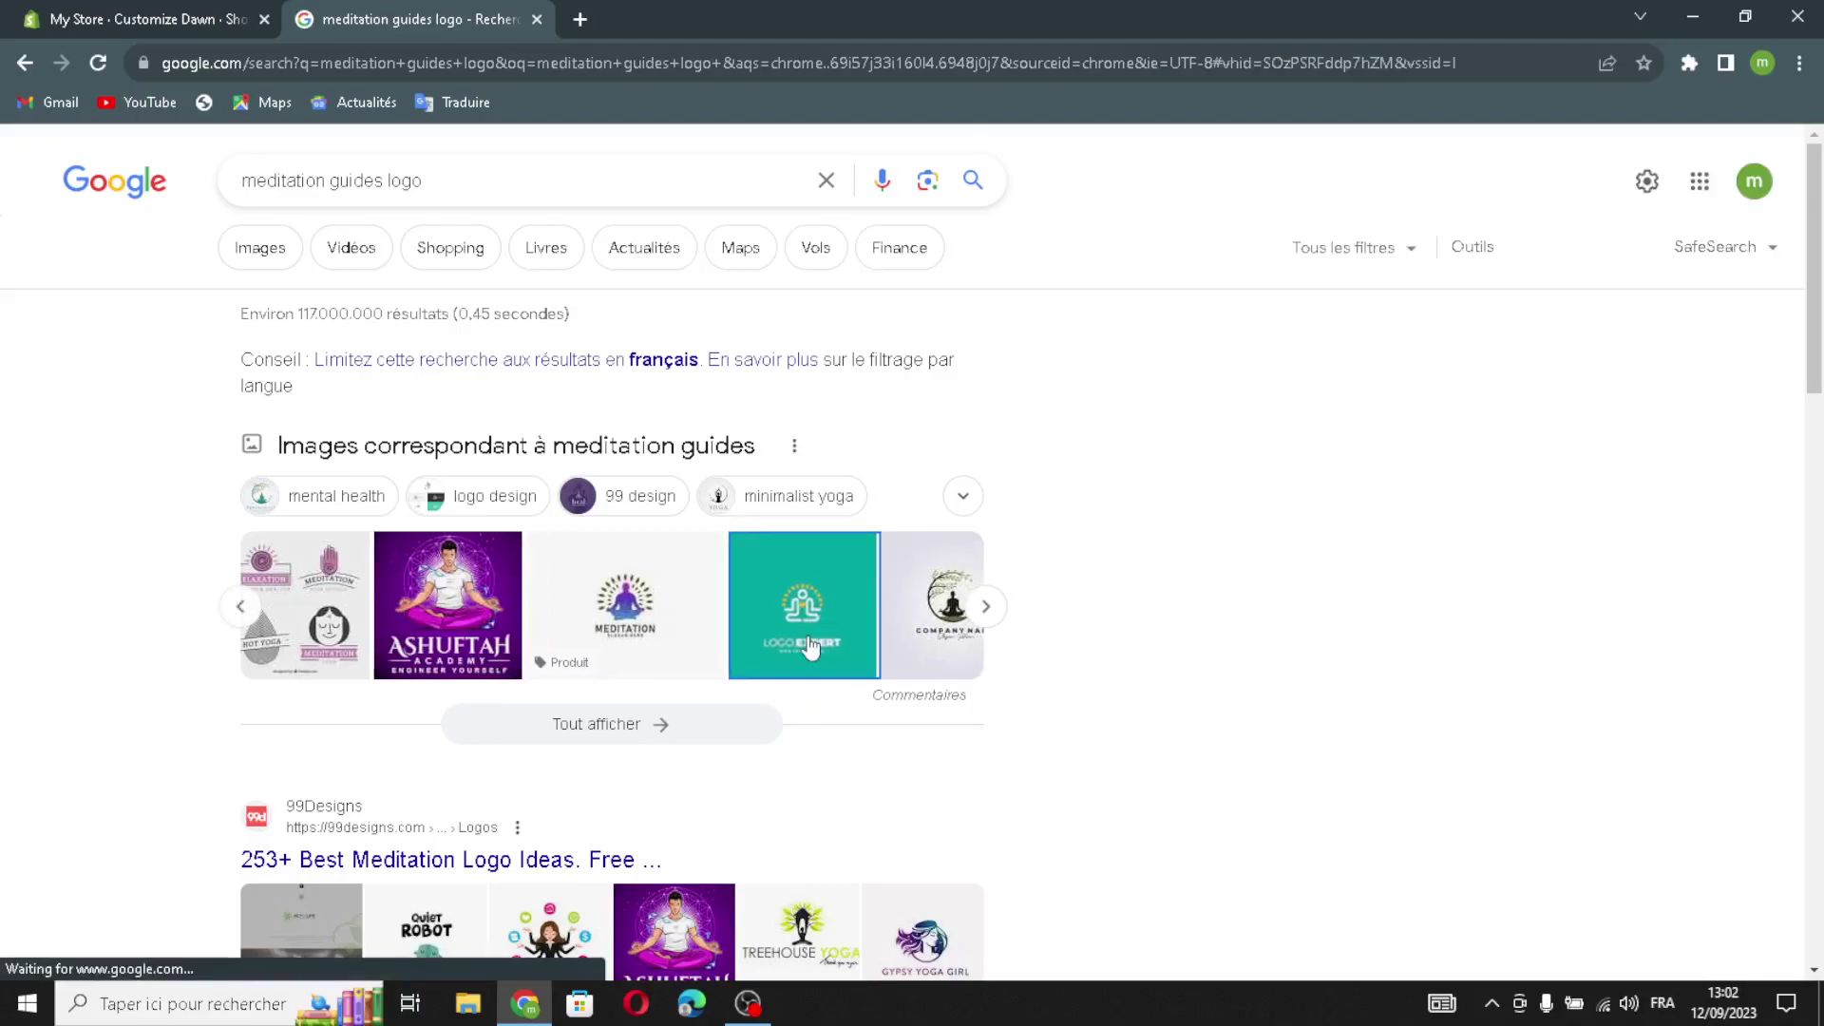
{"action": "left_click", "coordinate": [898, 613]}
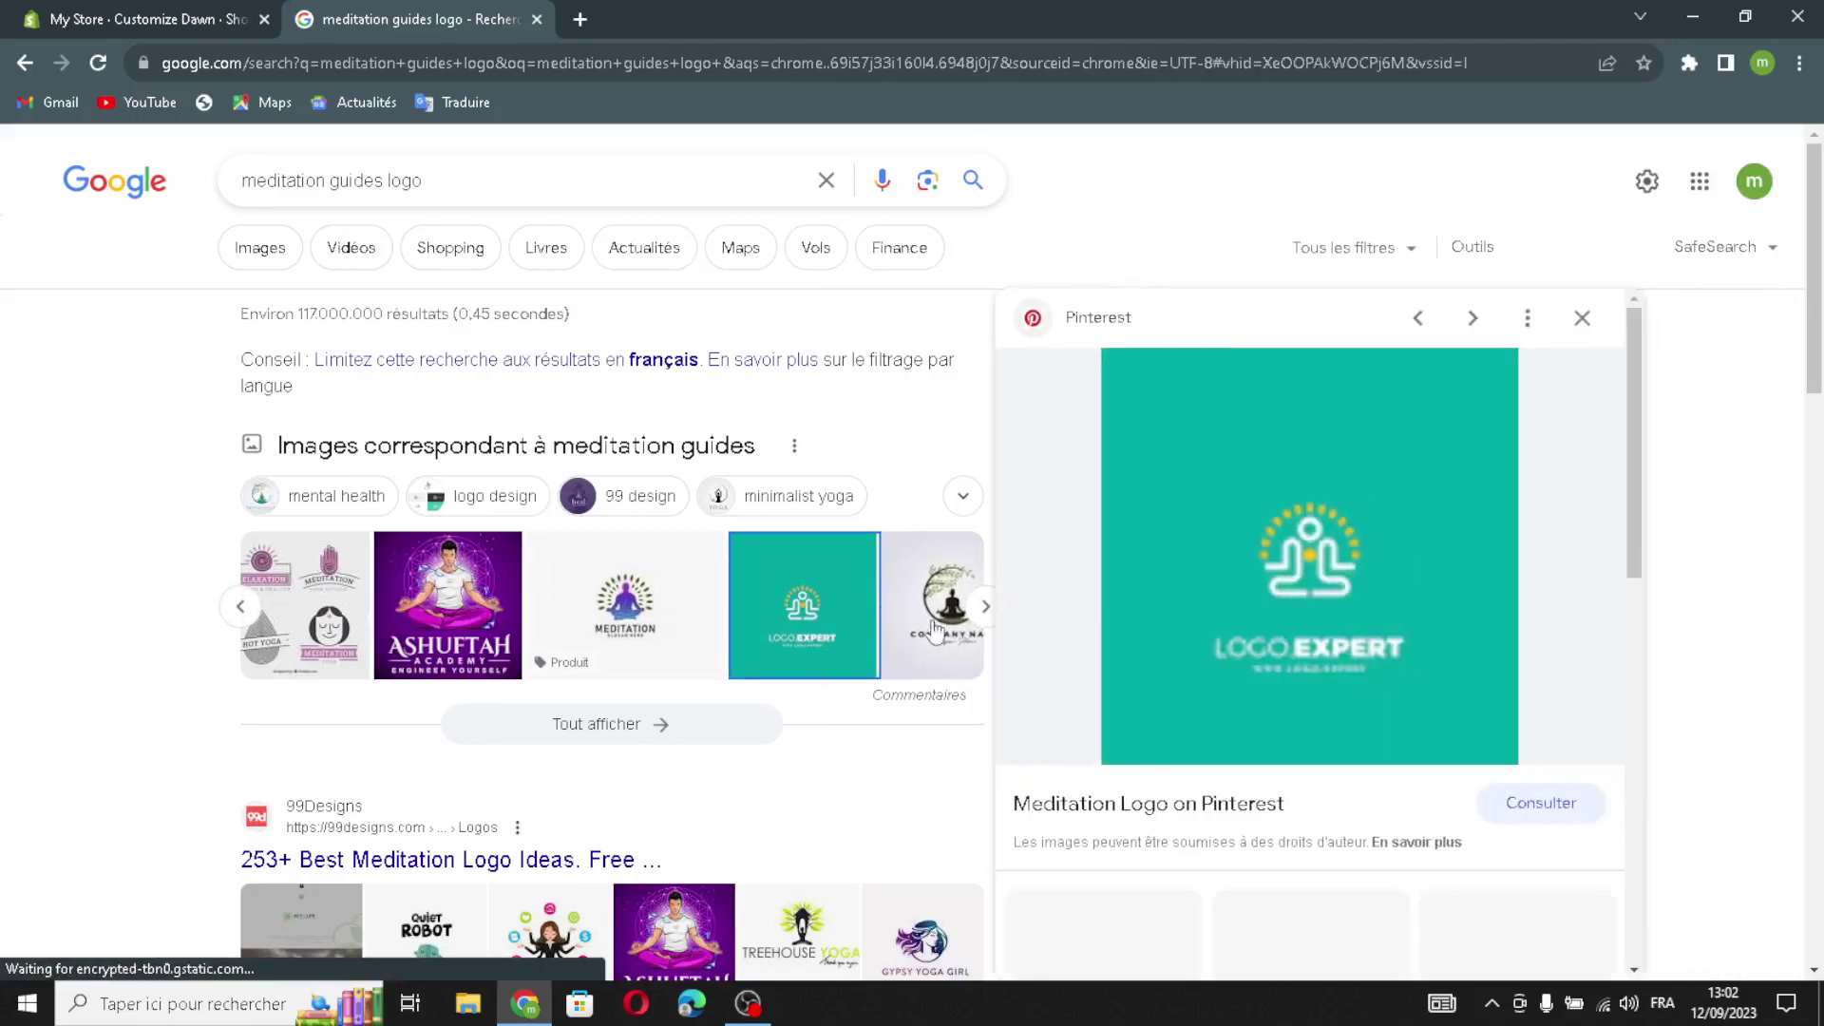
{"action": "left_click_drag", "start_coordinate": [1217, 548], "coordinate": [665, 379]}
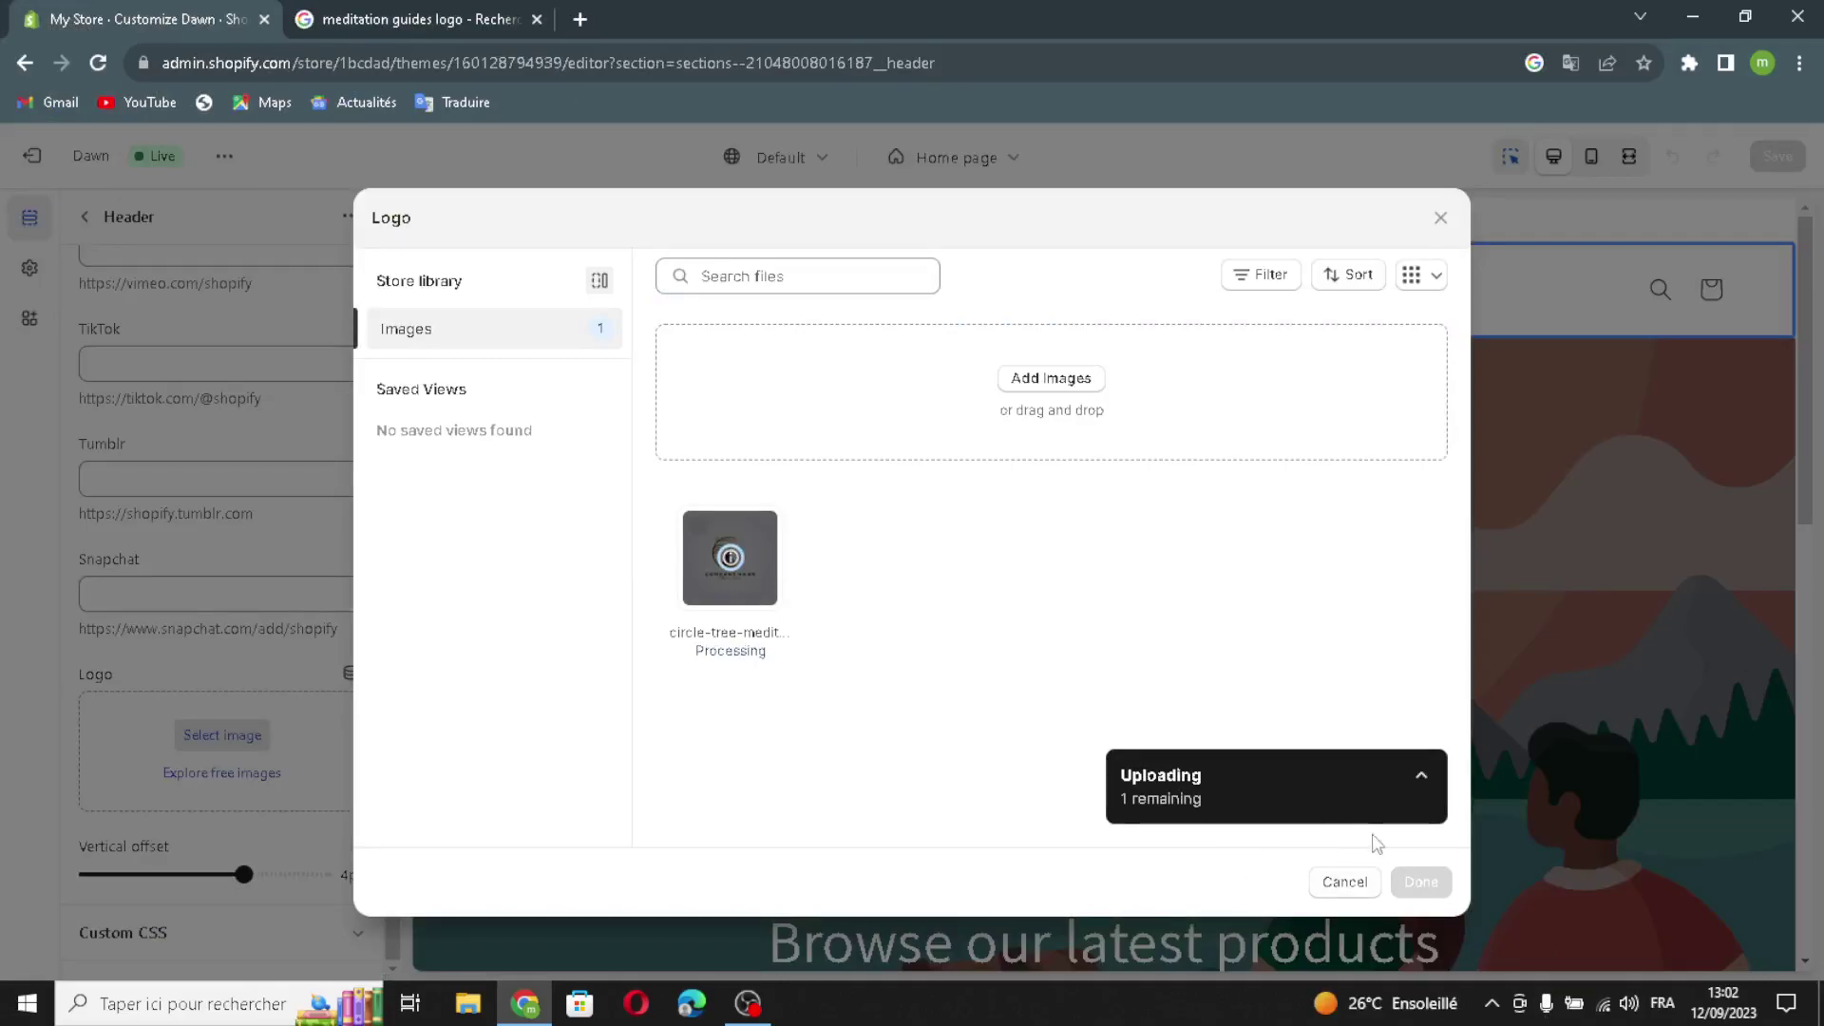
{"action": "left_click", "coordinate": [1415, 881]}
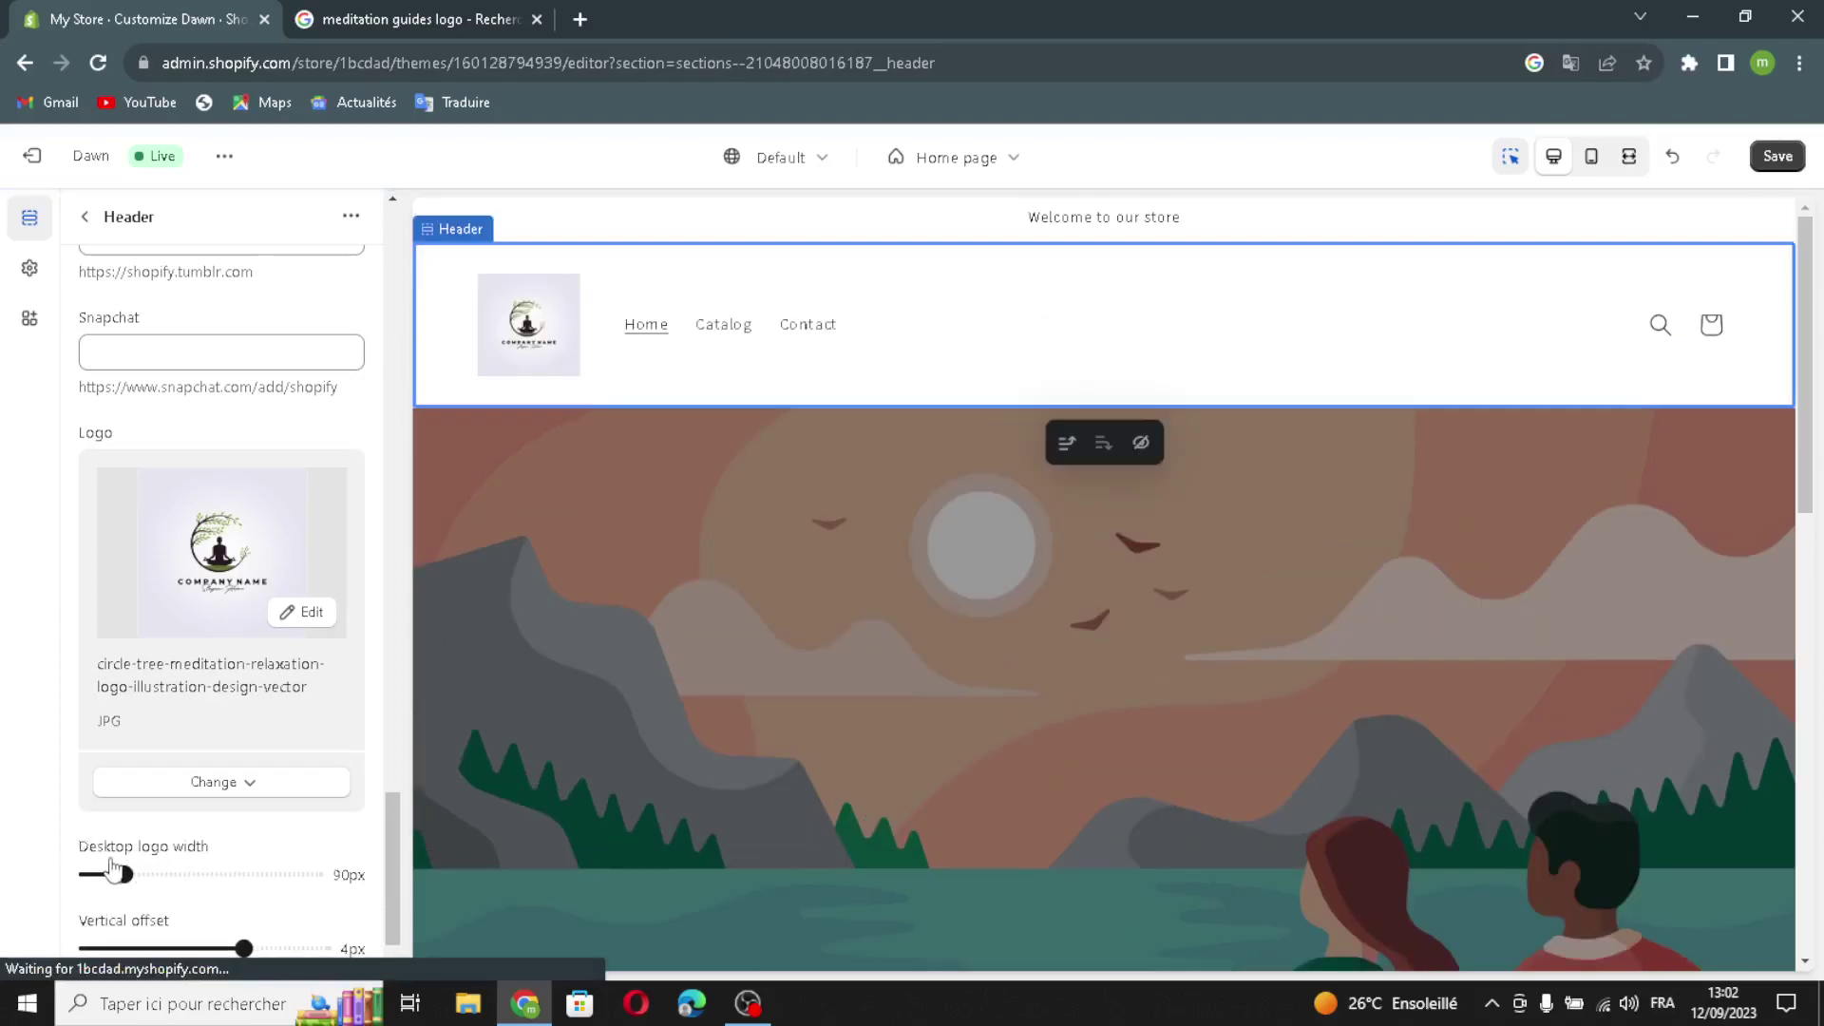
{"action": "scroll", "coordinate": [143, 903], "scroll_direction": "down", "scroll_amount": 1}
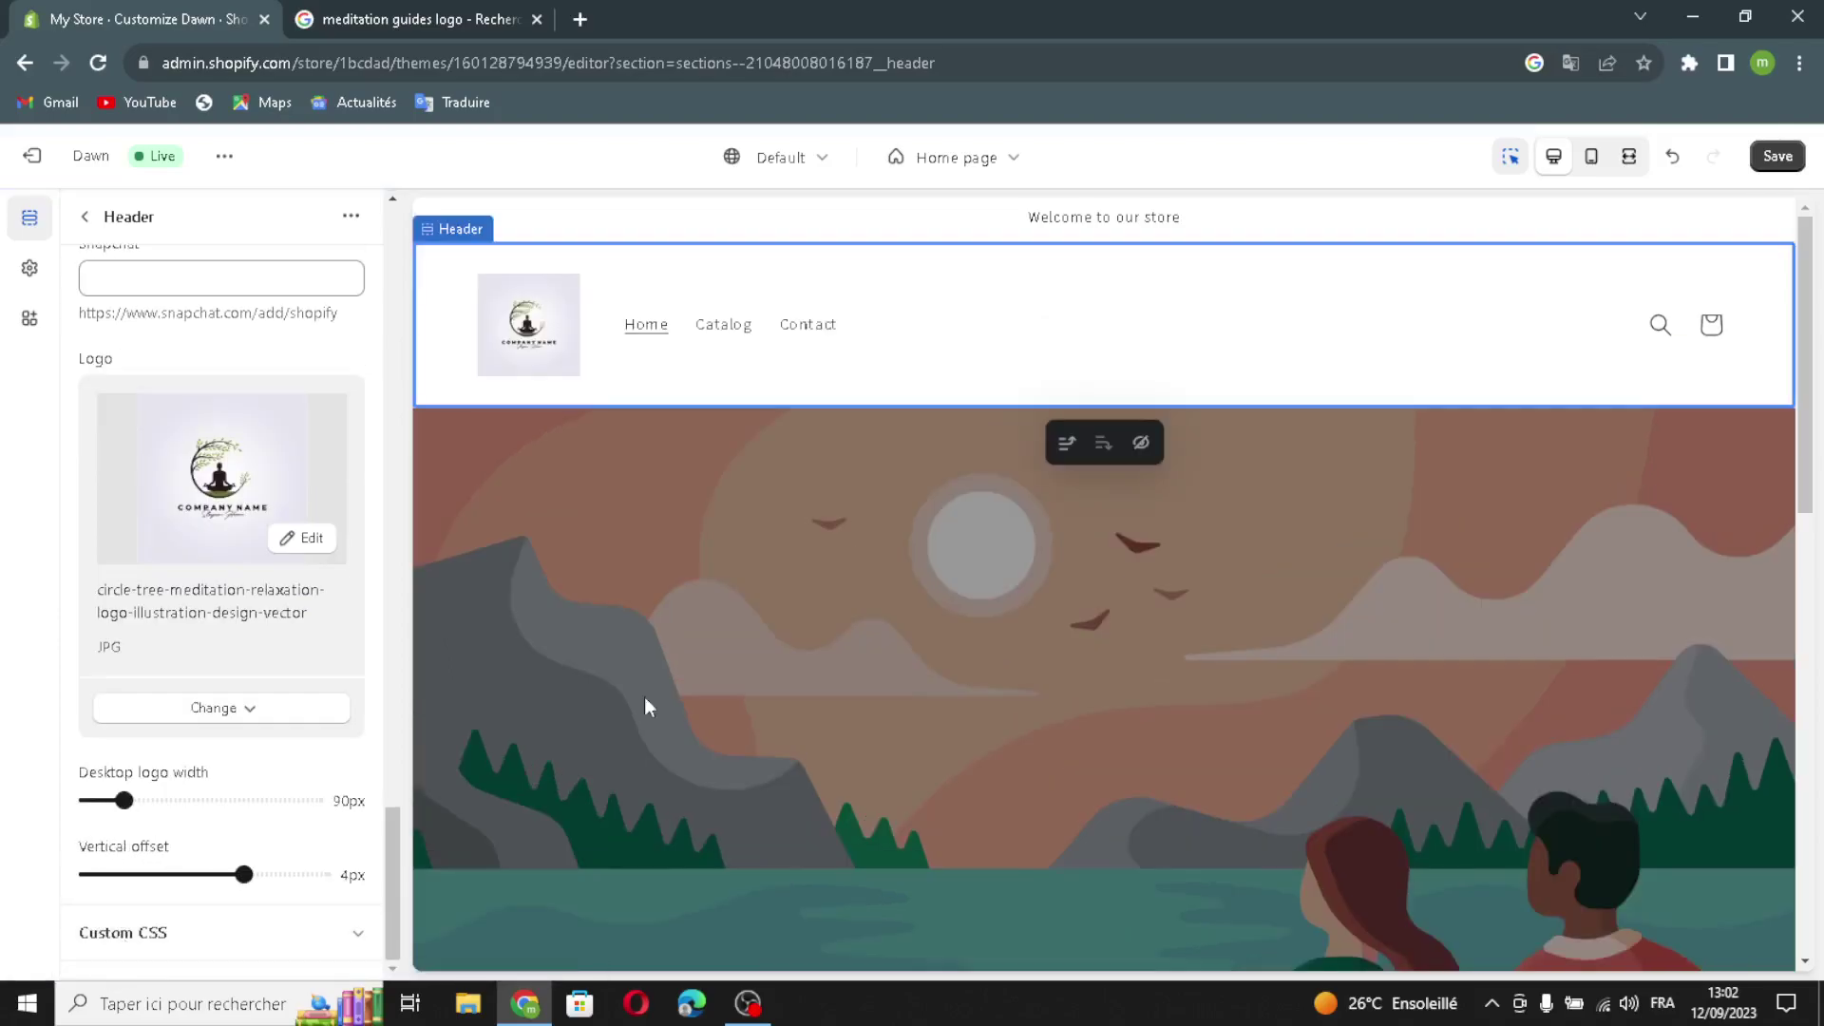
{"action": "left_click", "coordinate": [88, 211]}
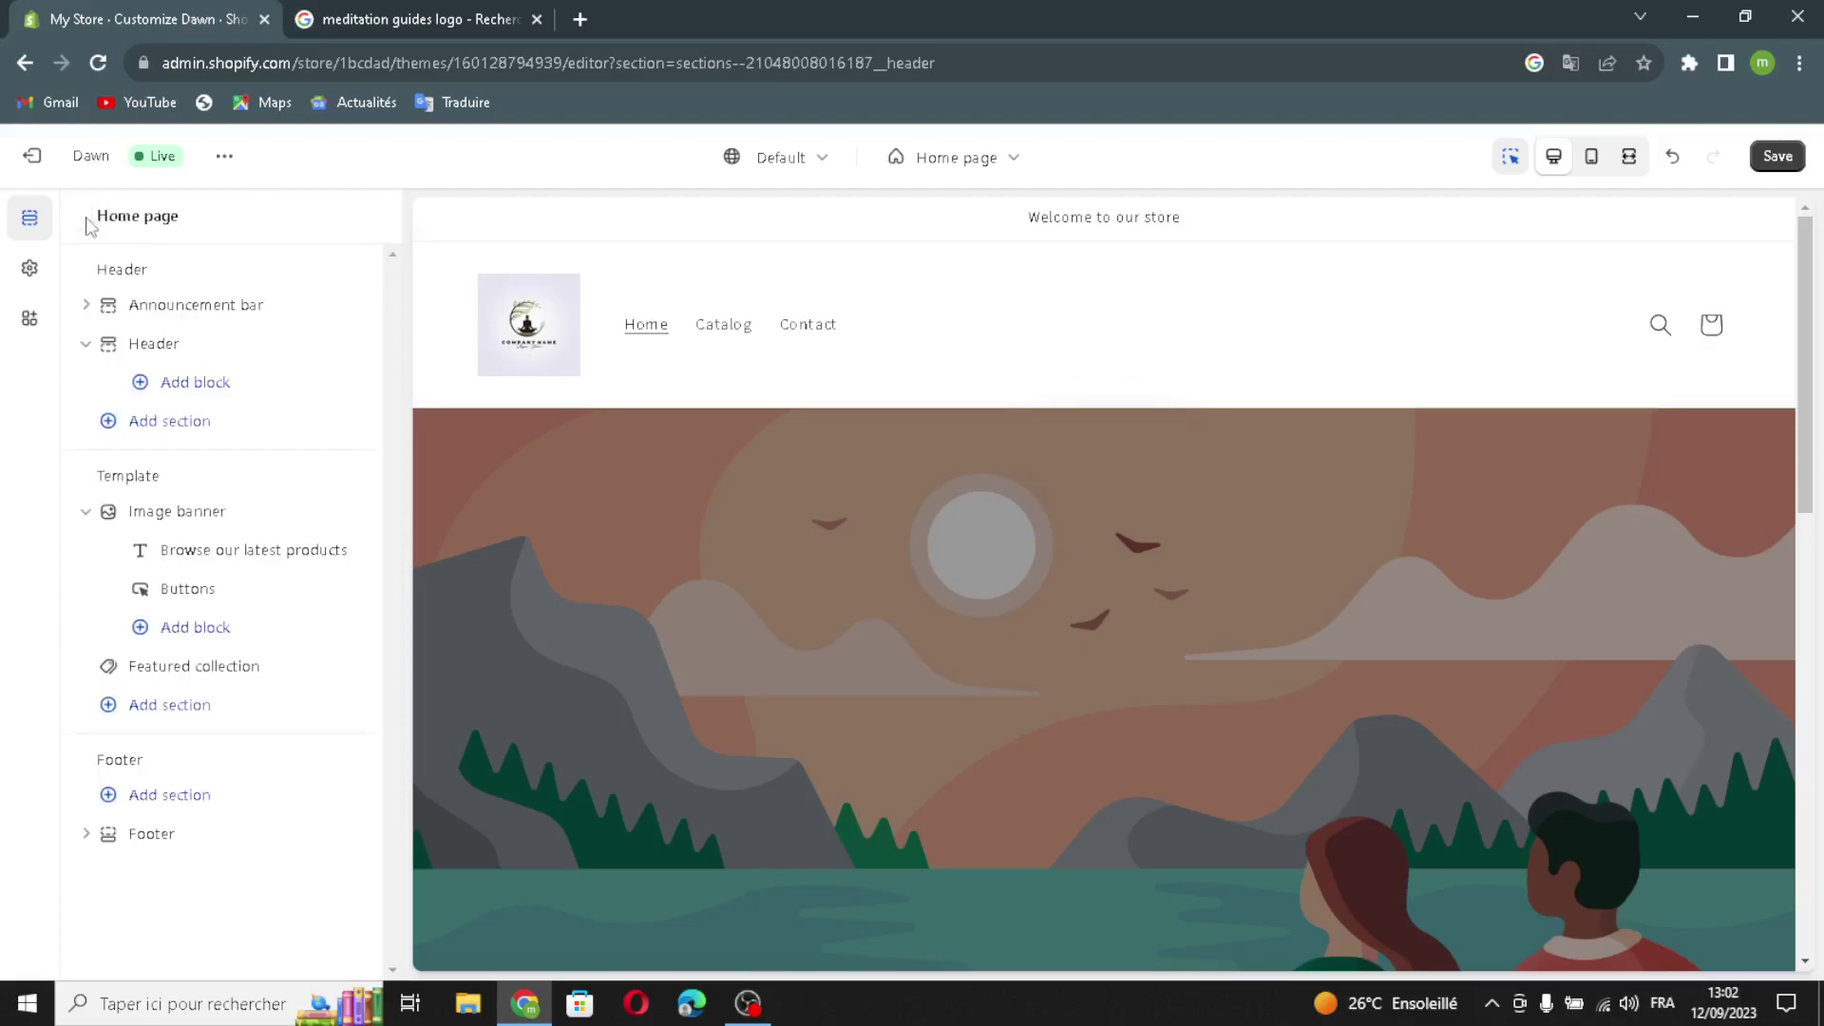
- Open the Image banner's settings, and search Google for "meditation guides" in the other browser tab
{"action": "left_click", "coordinate": [146, 510]}
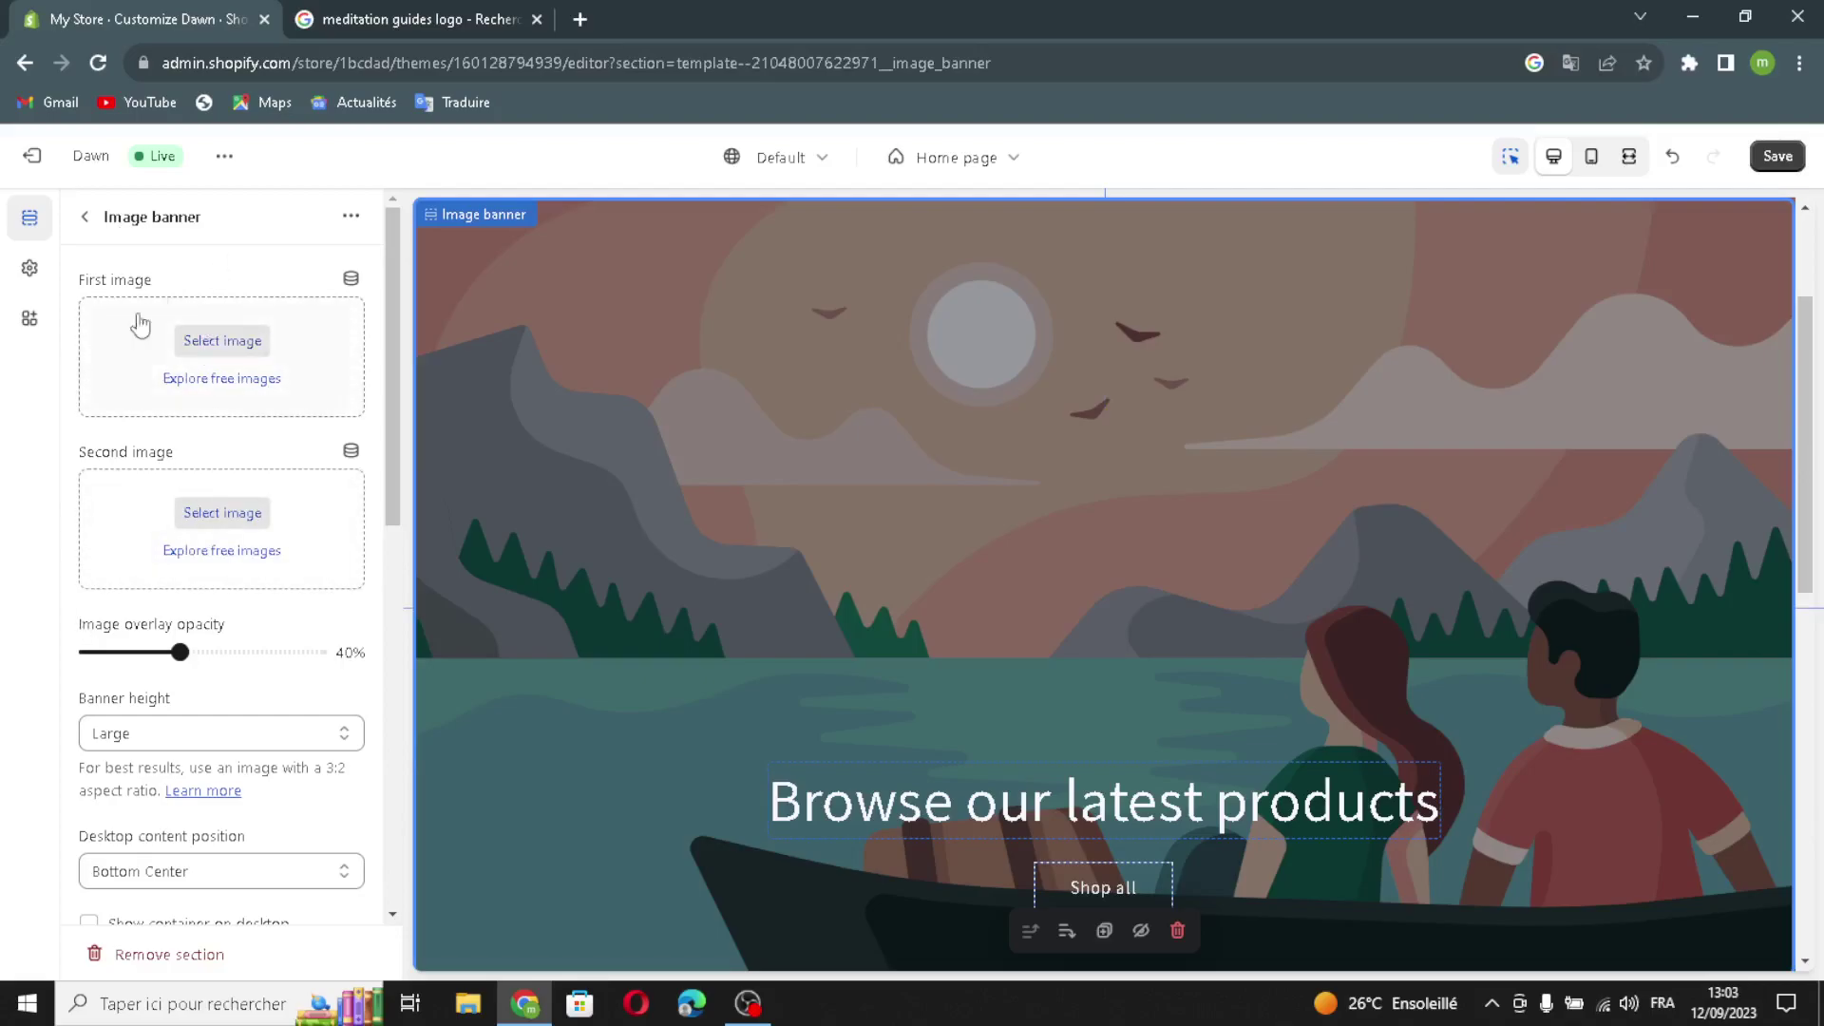
{"action": "left_click", "coordinate": [390, 13]}
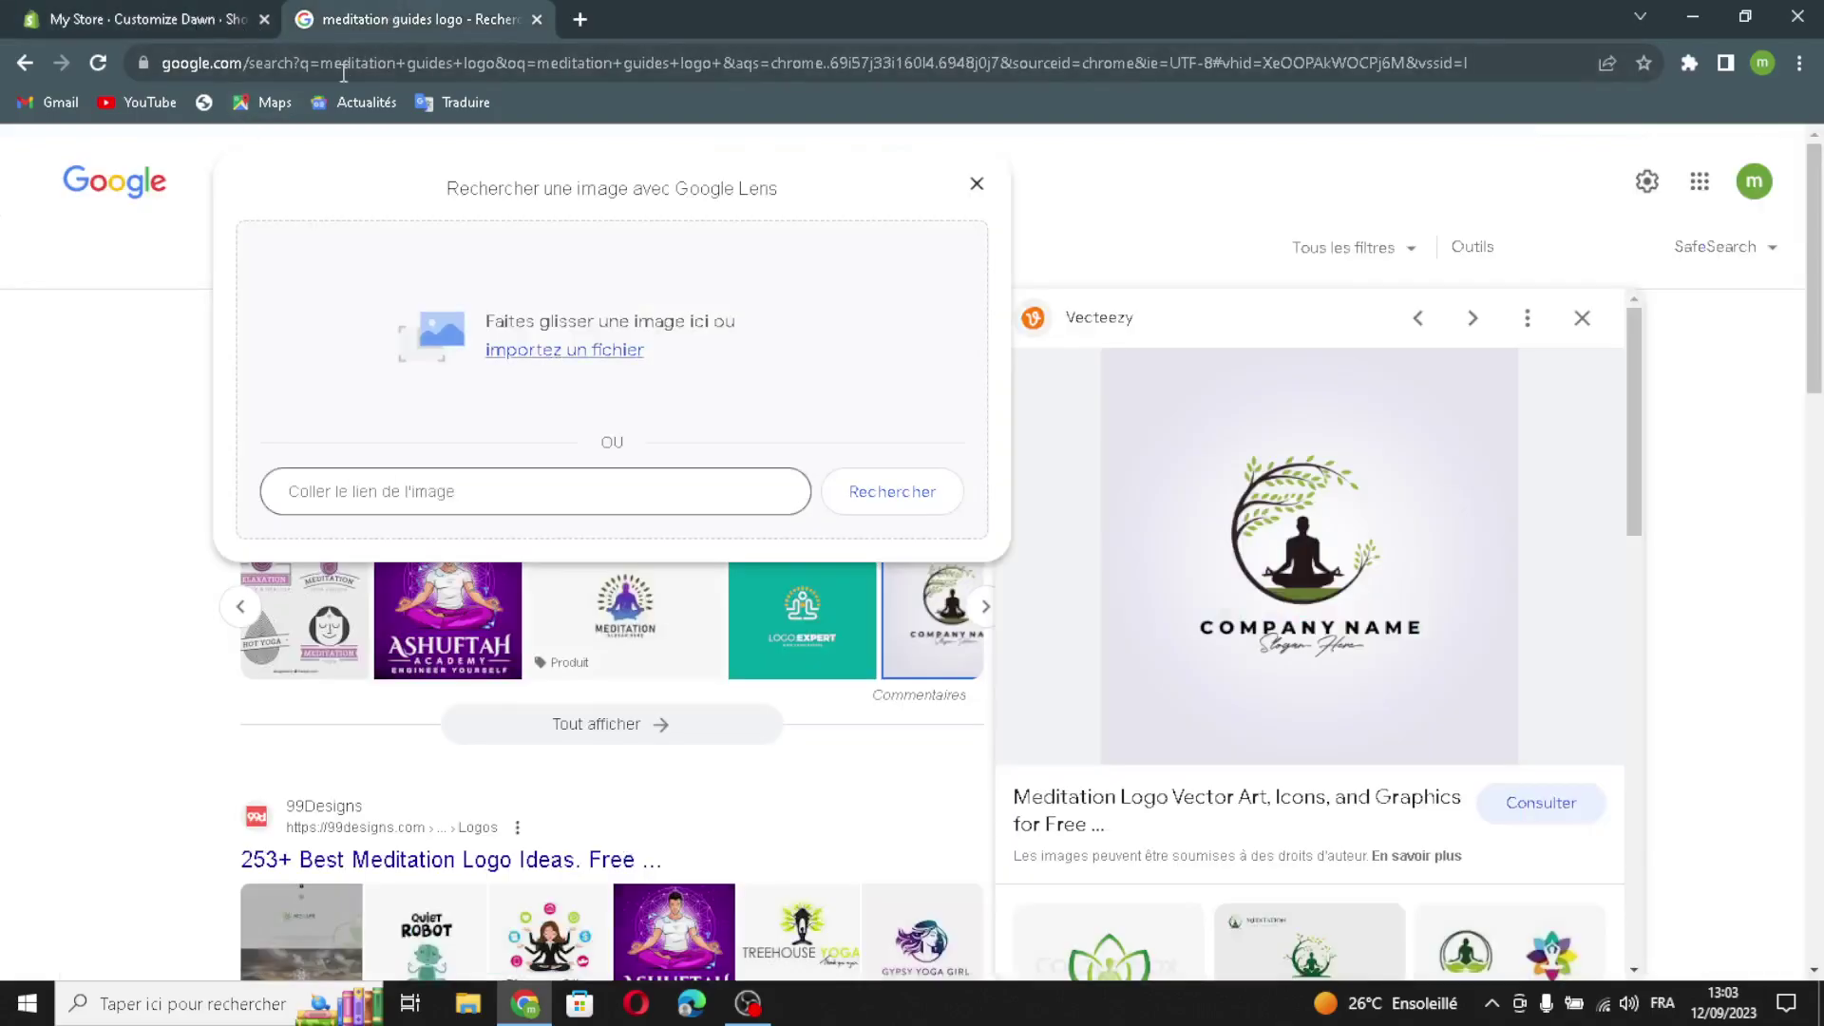
{"action": "left_click", "coordinate": [974, 182]}
{"action": "left_click_drag", "start_coordinate": [423, 180], "coordinate": [392, 185]}
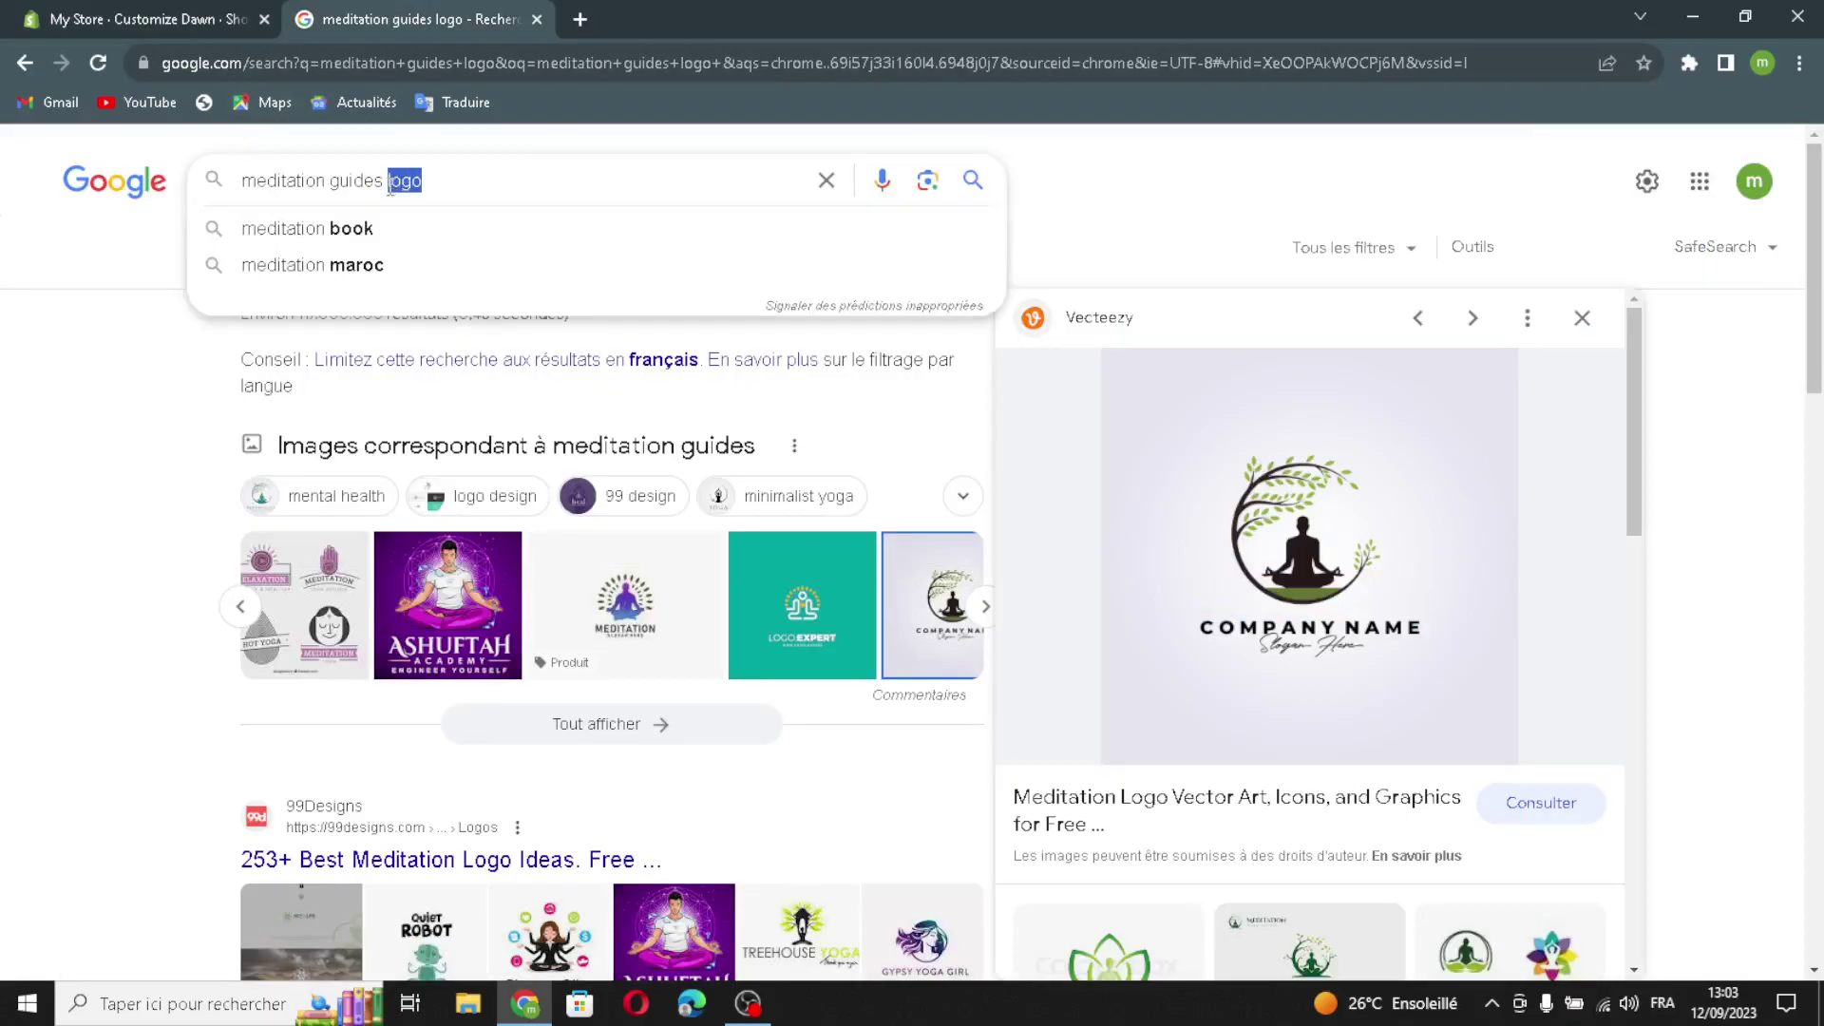
{"action": "key", "text": "BackSpace"}
{"action": "key", "text": "Return"}
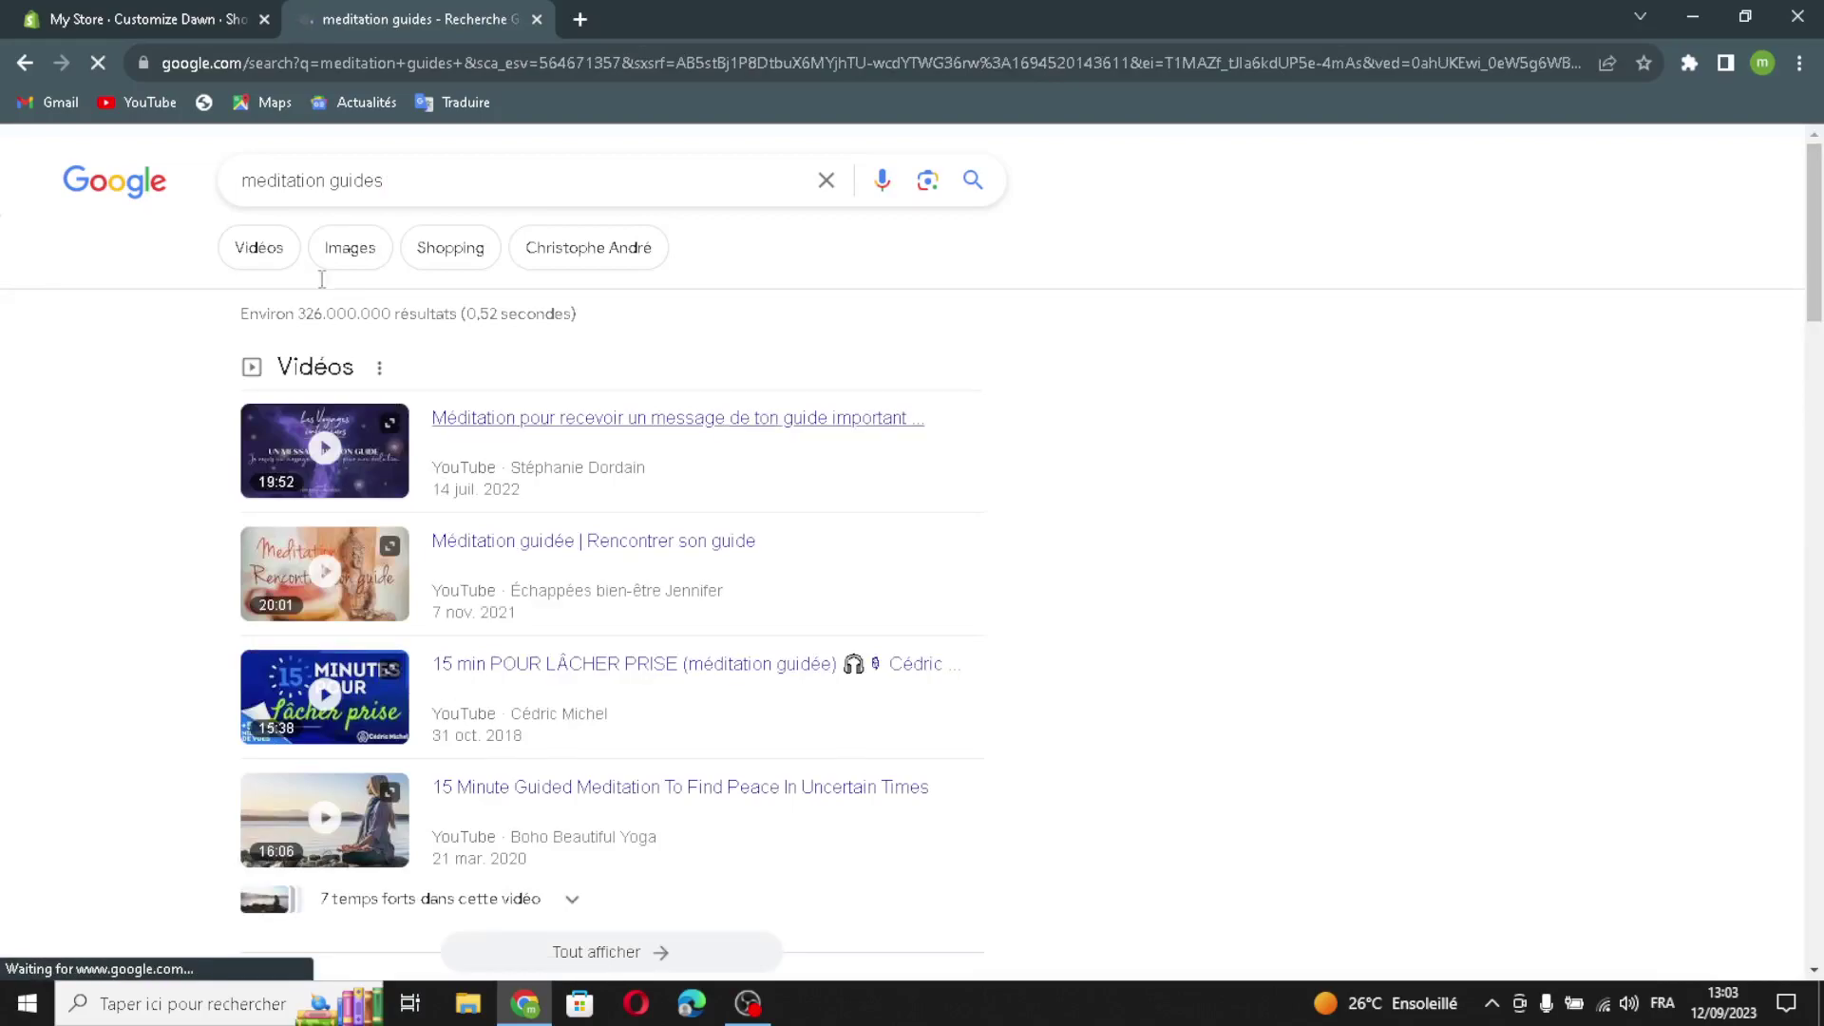
- From the image results, add the Anahana "Benefits of Guided Meditation" picture as the Image banner's first image
{"action": "left_click", "coordinate": [233, 256]}
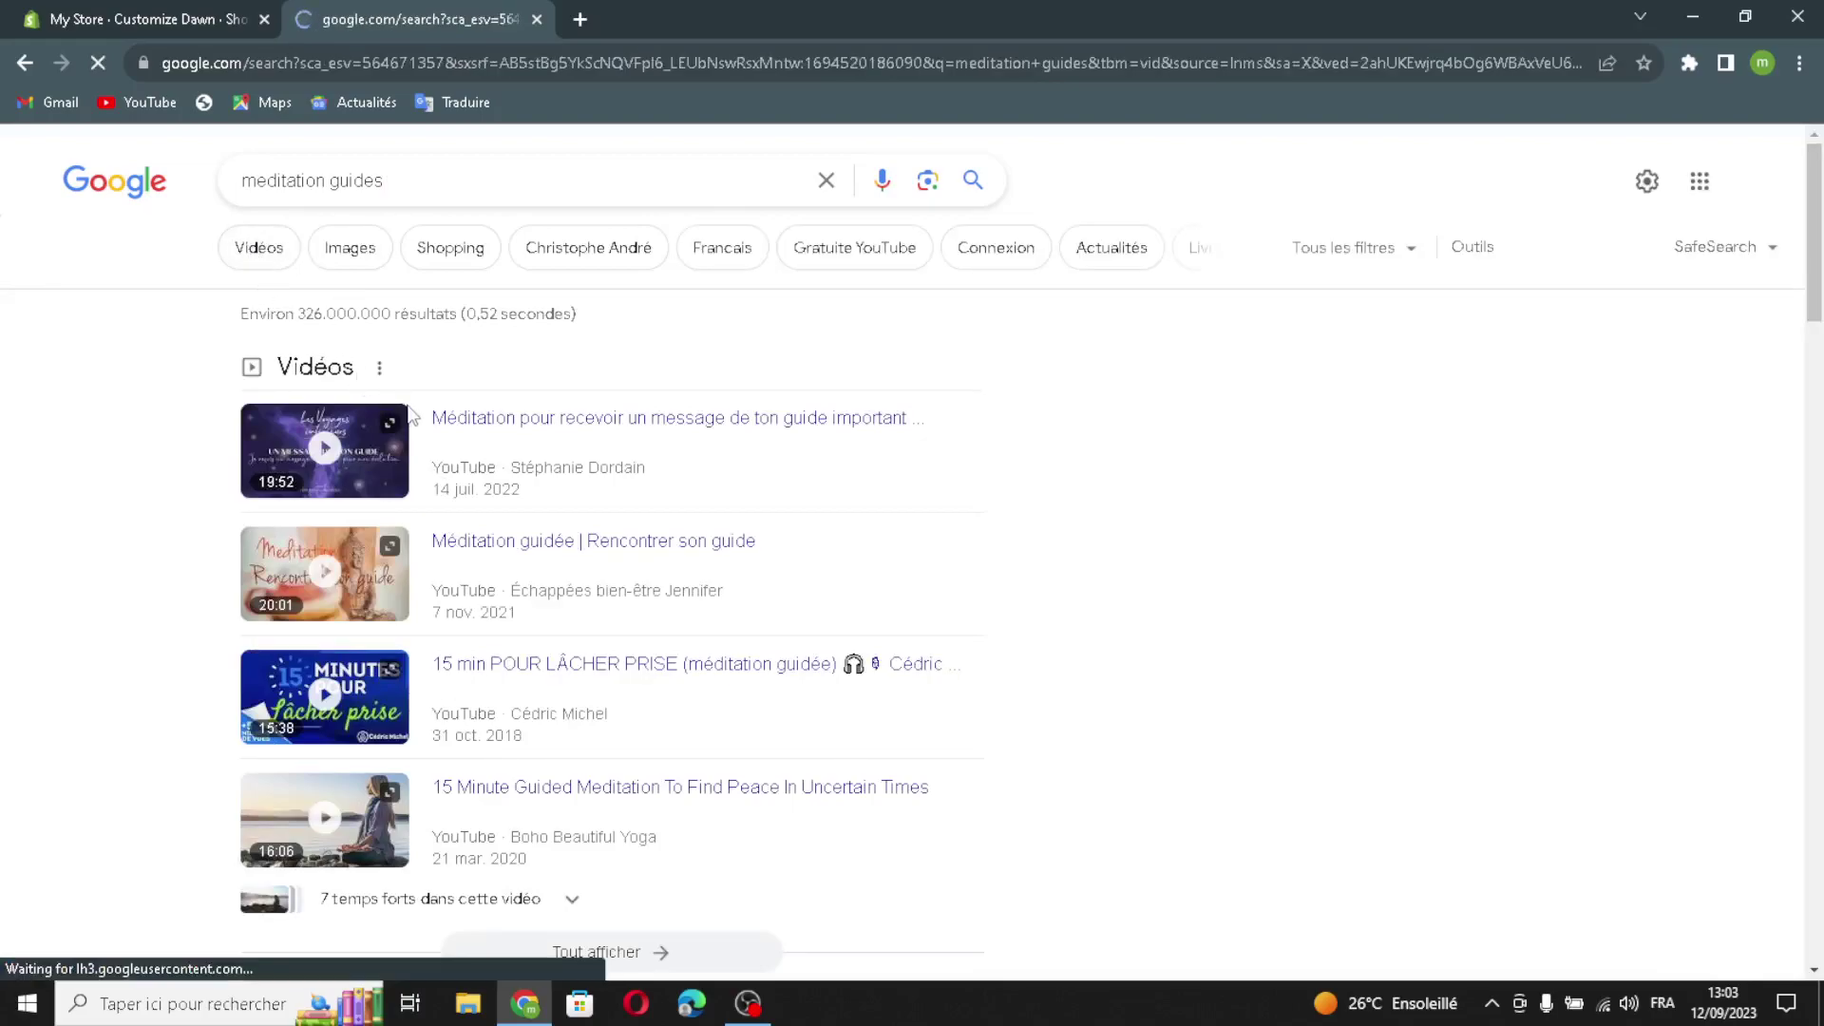
{"action": "left_click", "coordinate": [407, 248]}
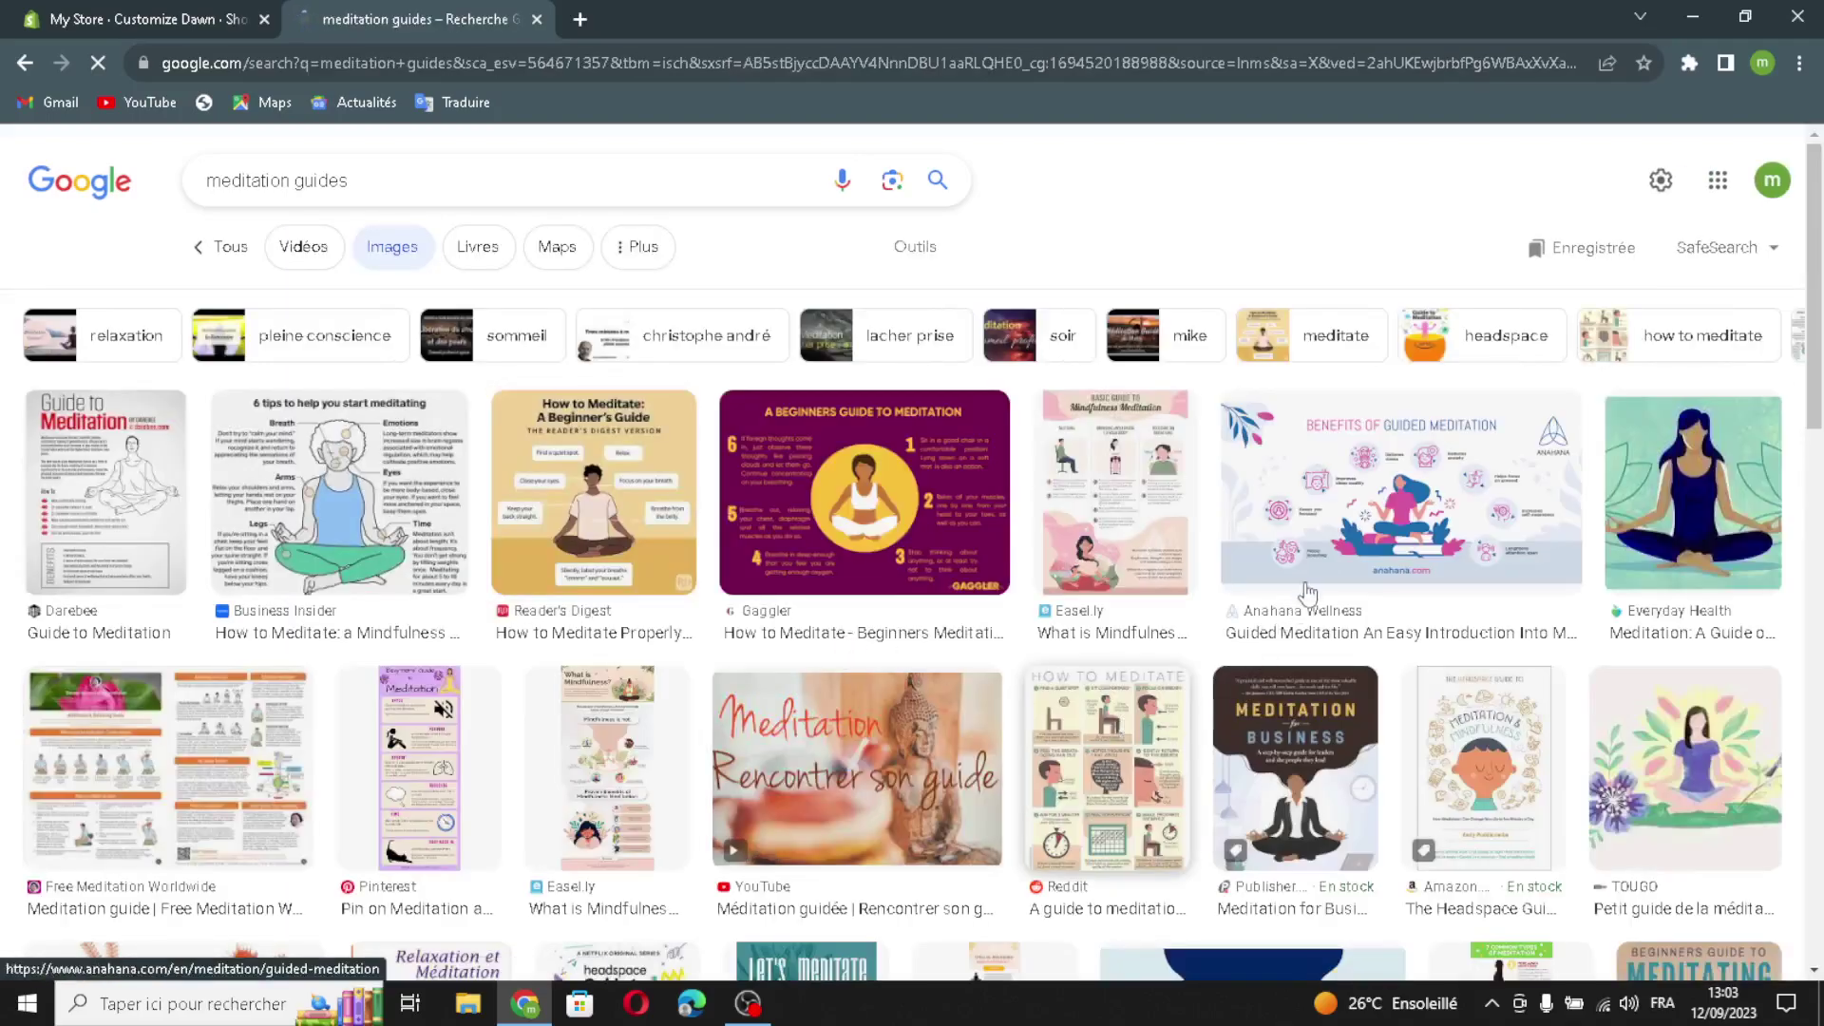
{"action": "left_click", "coordinate": [1349, 524]}
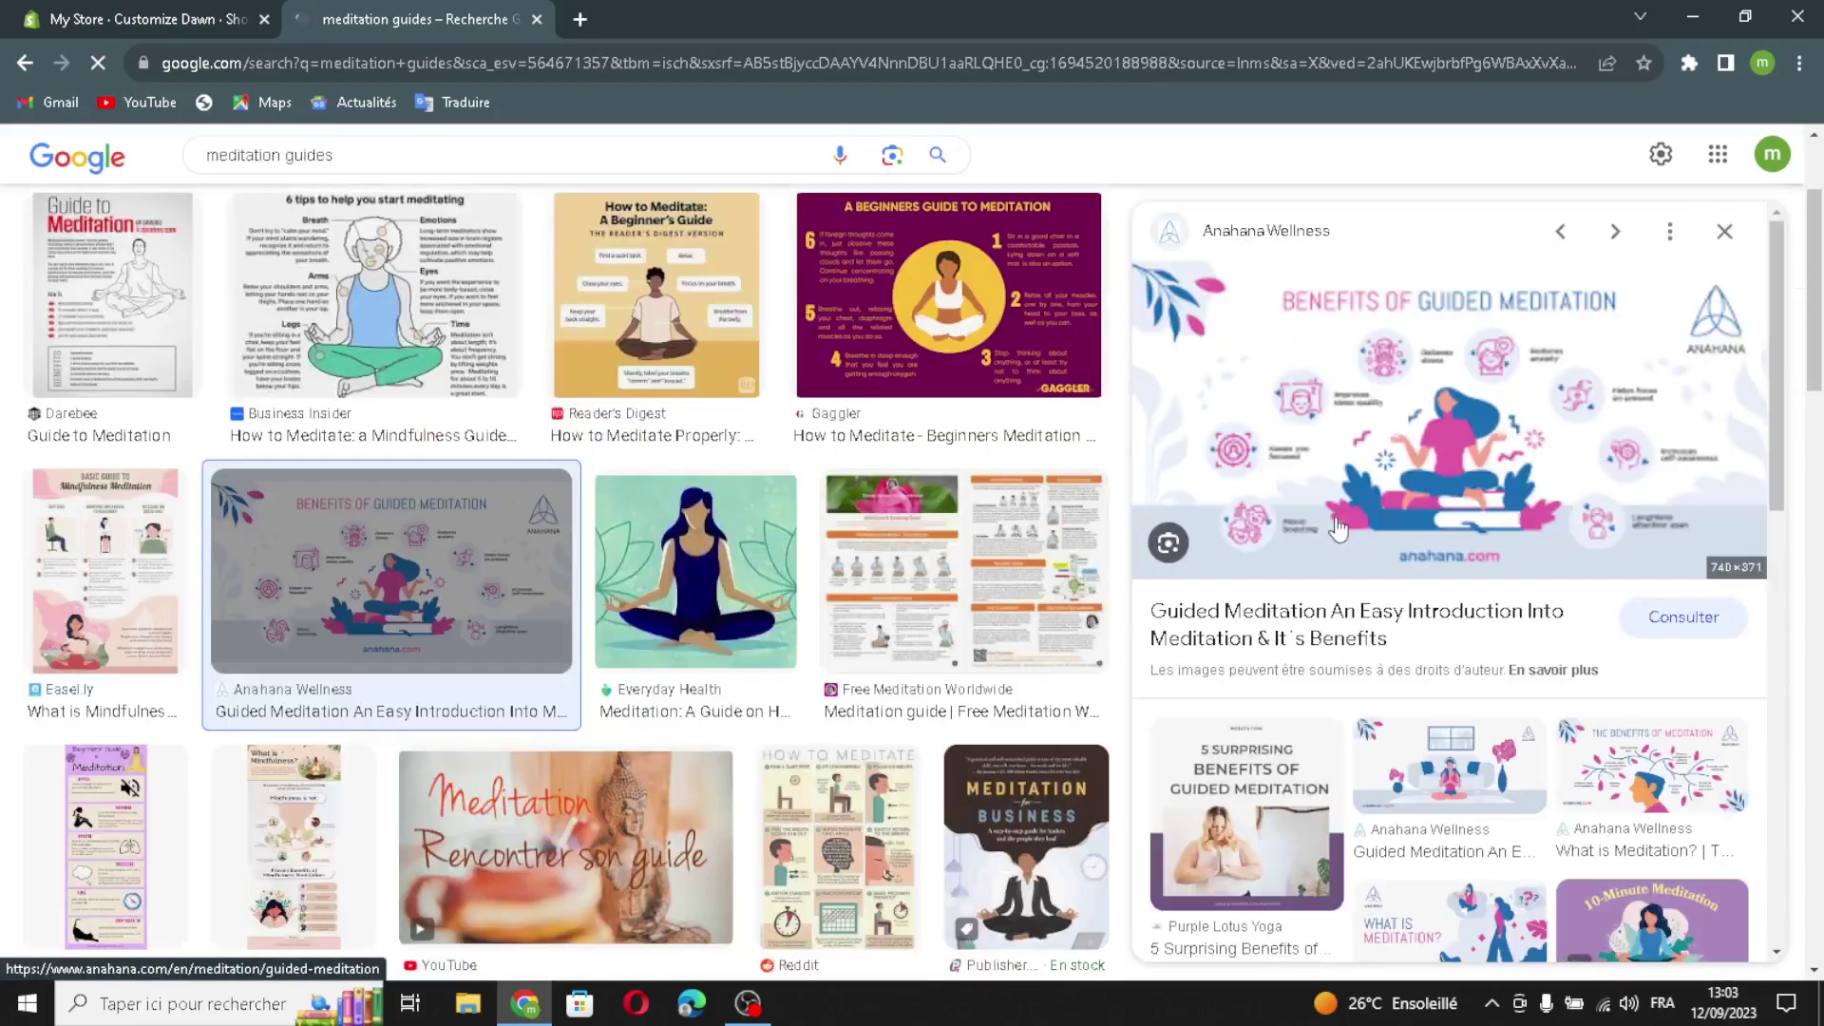
{"action": "left_click_drag", "start_coordinate": [1373, 480], "coordinate": [276, 380]}
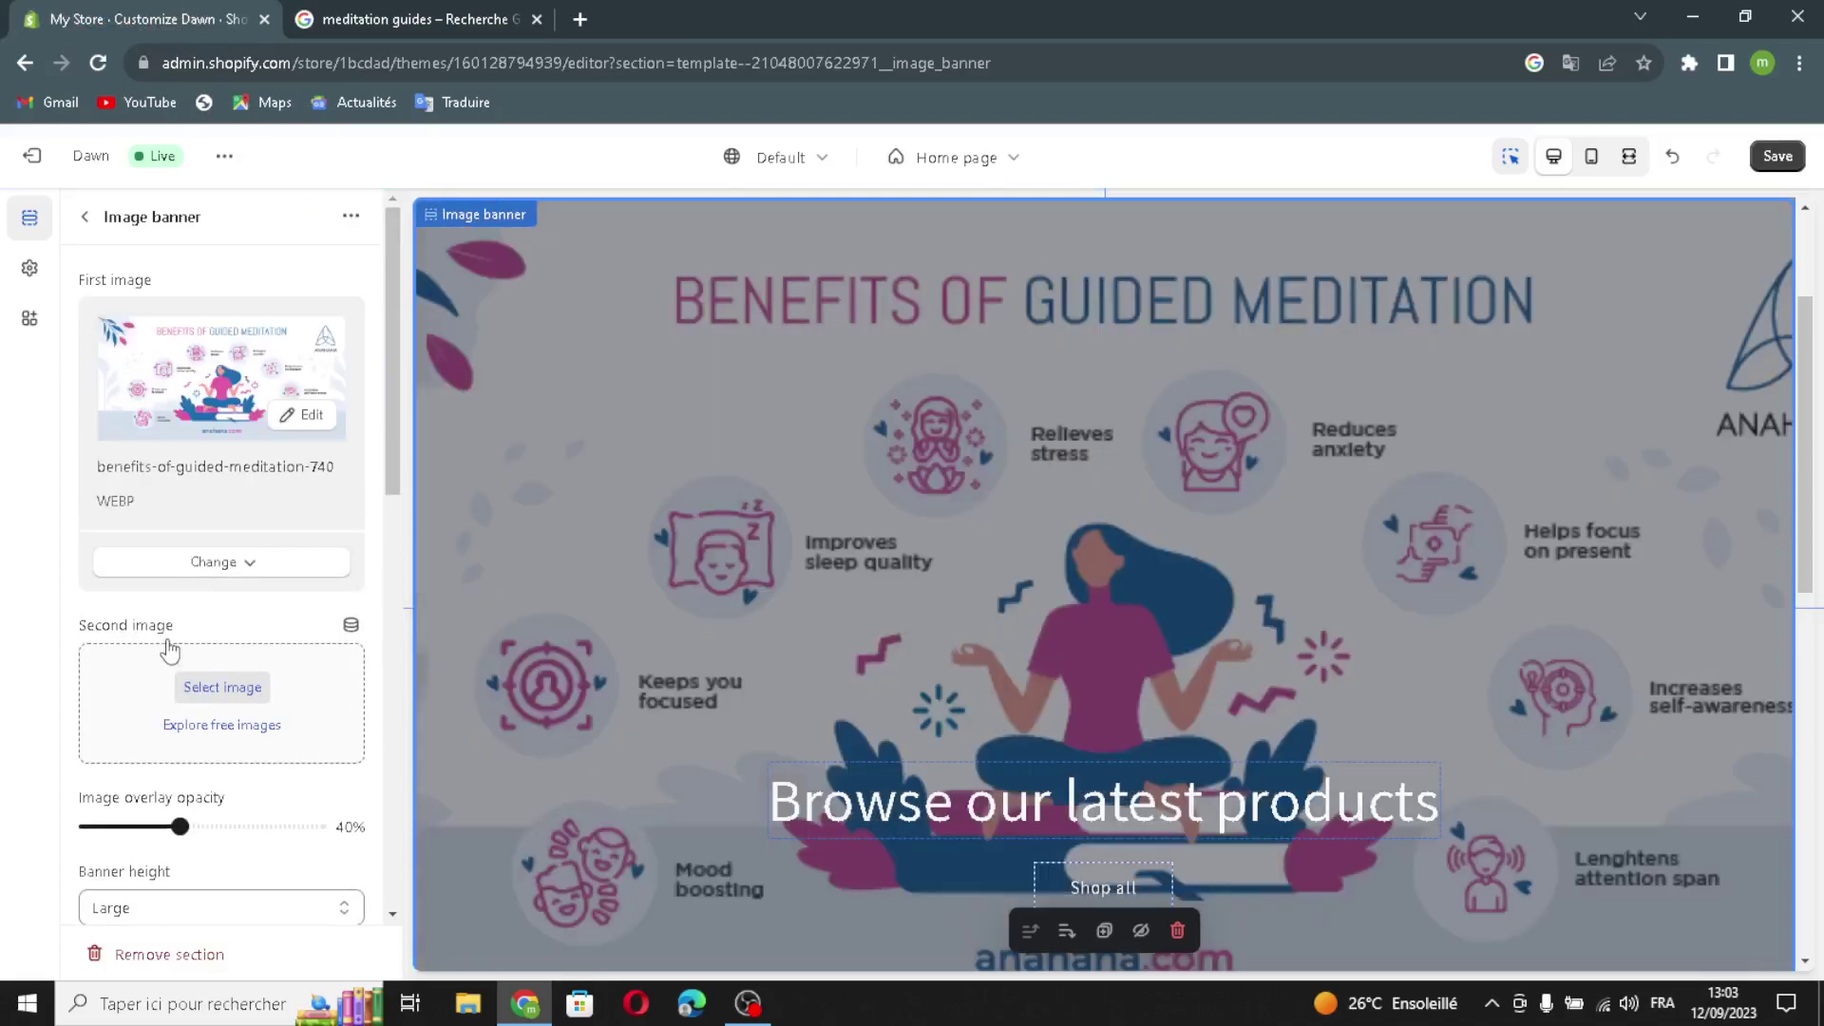
- Choose the Large banner height and Bottom Center desktop content position for the Image banner, and show its container on desktop
{"action": "scroll", "coordinate": [81, 669], "scroll_direction": "down", "scroll_amount": 1}
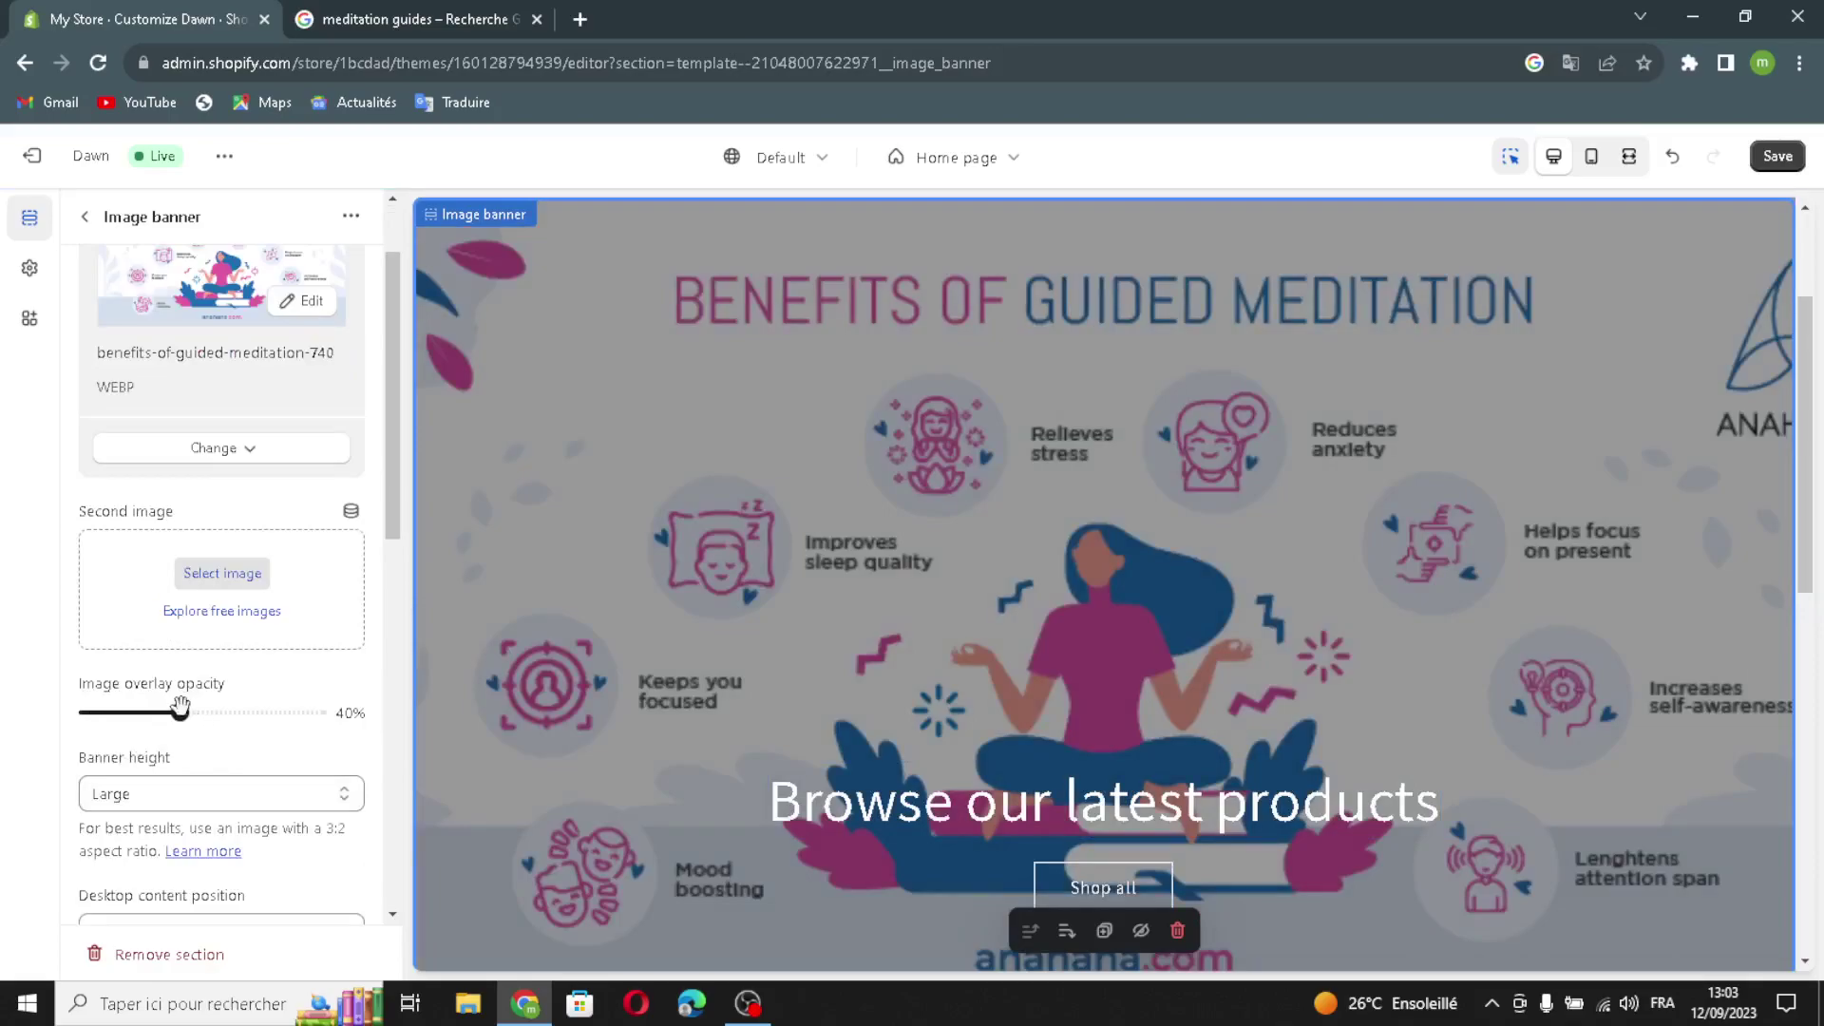
{"action": "left_click", "coordinate": [152, 800]}
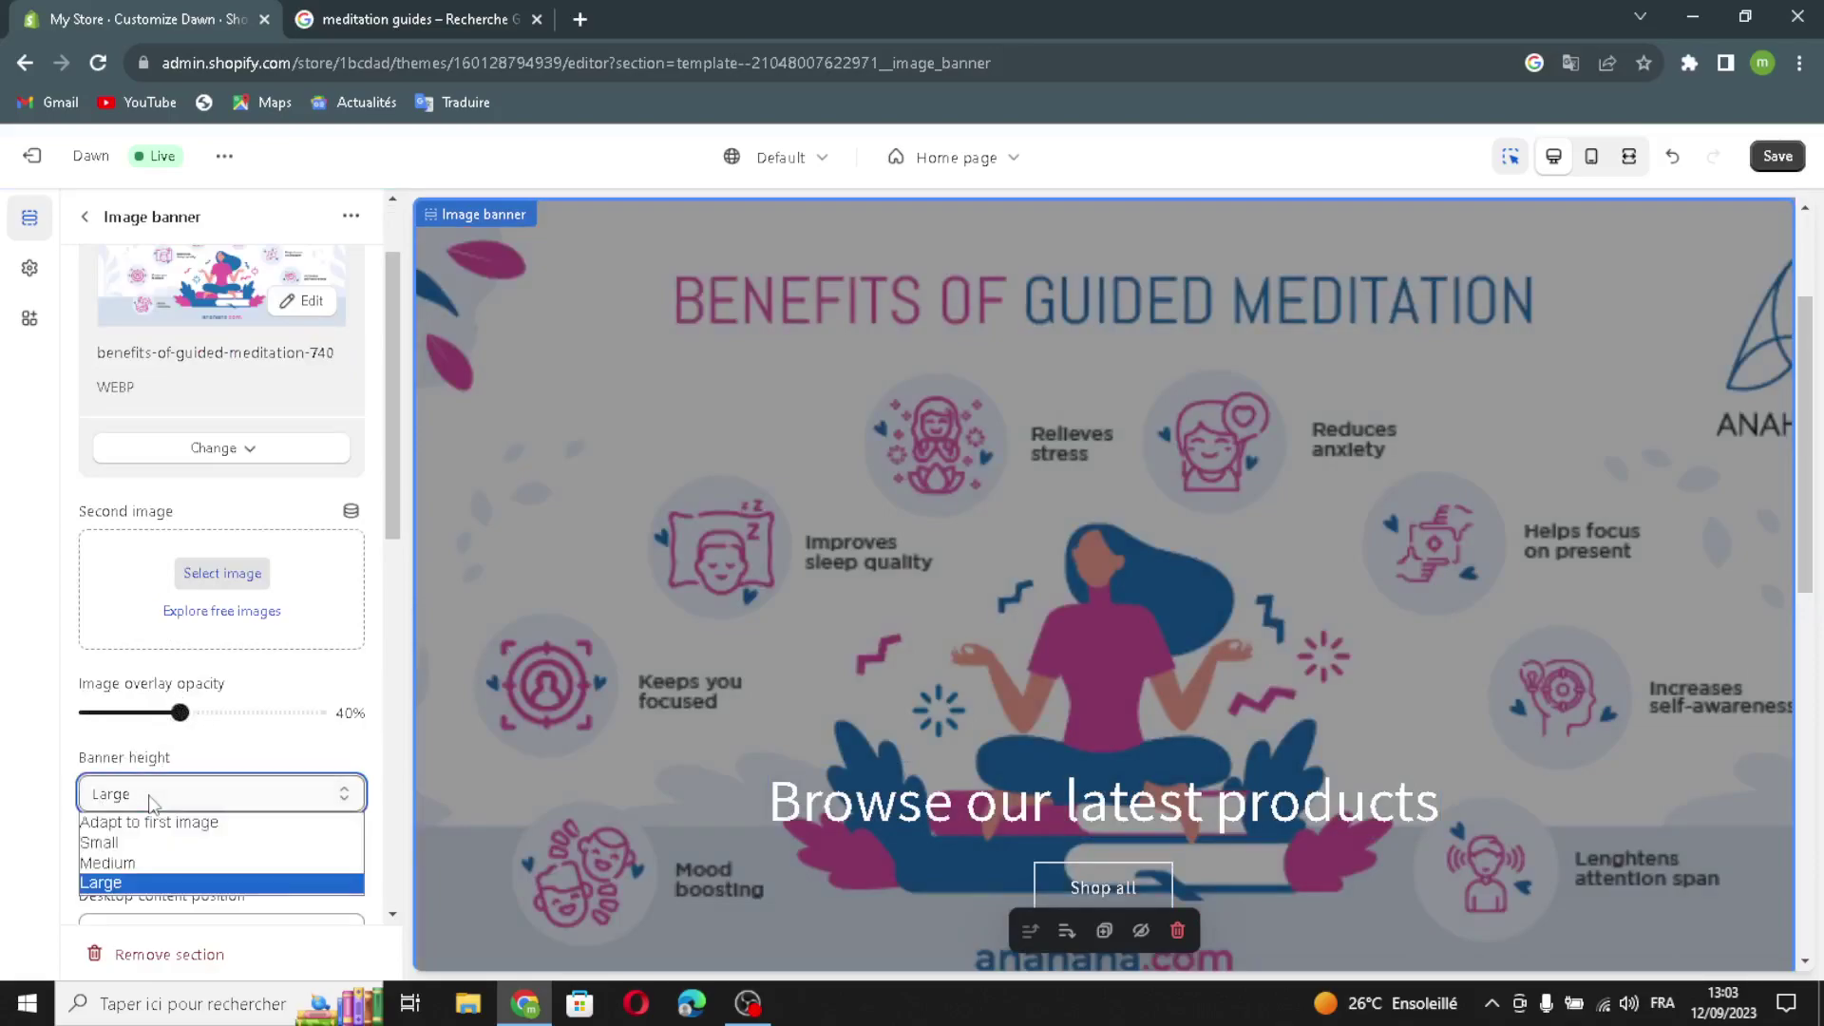
{"action": "left_click", "coordinate": [166, 882]}
{"action": "scroll", "coordinate": [142, 855], "scroll_direction": "down", "scroll_amount": 1}
{"action": "left_click", "coordinate": [145, 826]}
{"action": "left_click", "coordinate": [140, 817]}
{"action": "left_click", "coordinate": [89, 872]}
- Enable stacked images and the container on mobile for the Image banner, and return to the home page's section list
{"action": "scroll", "coordinate": [199, 864], "scroll_direction": "down", "scroll_amount": 2}
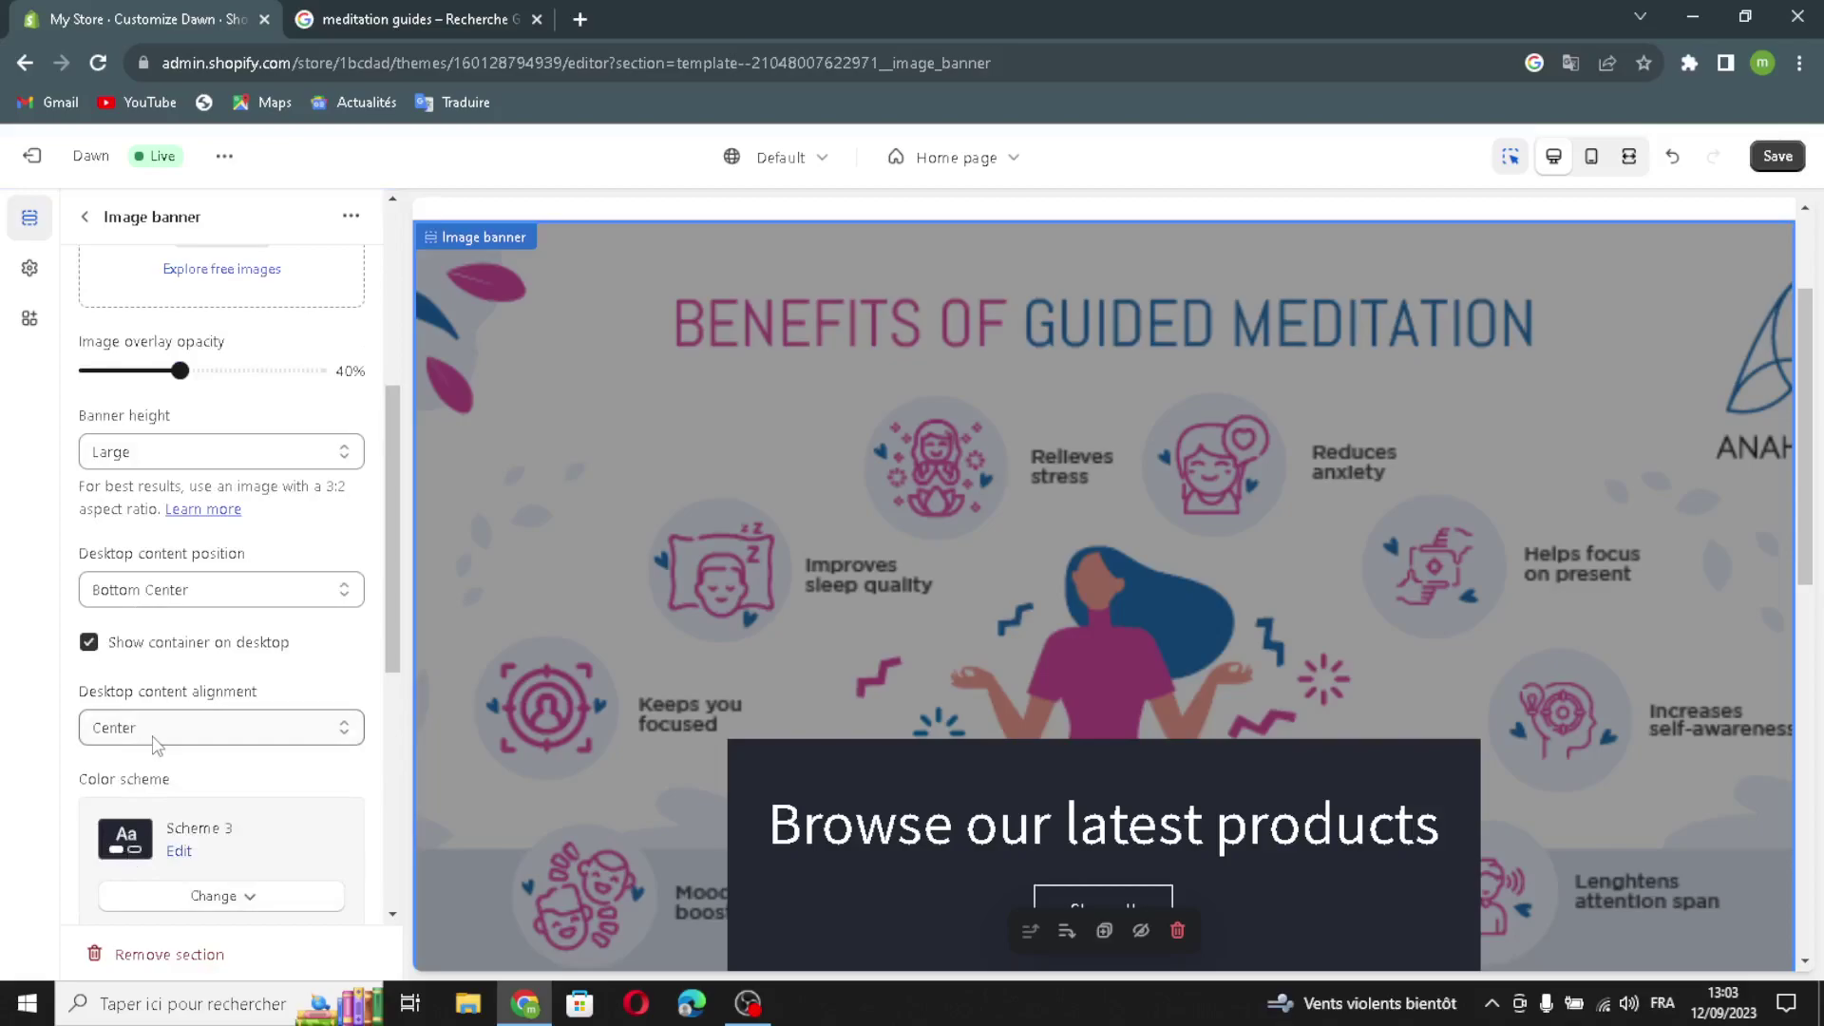
{"action": "scroll", "coordinate": [178, 743], "scroll_direction": "down", "scroll_amount": 5}
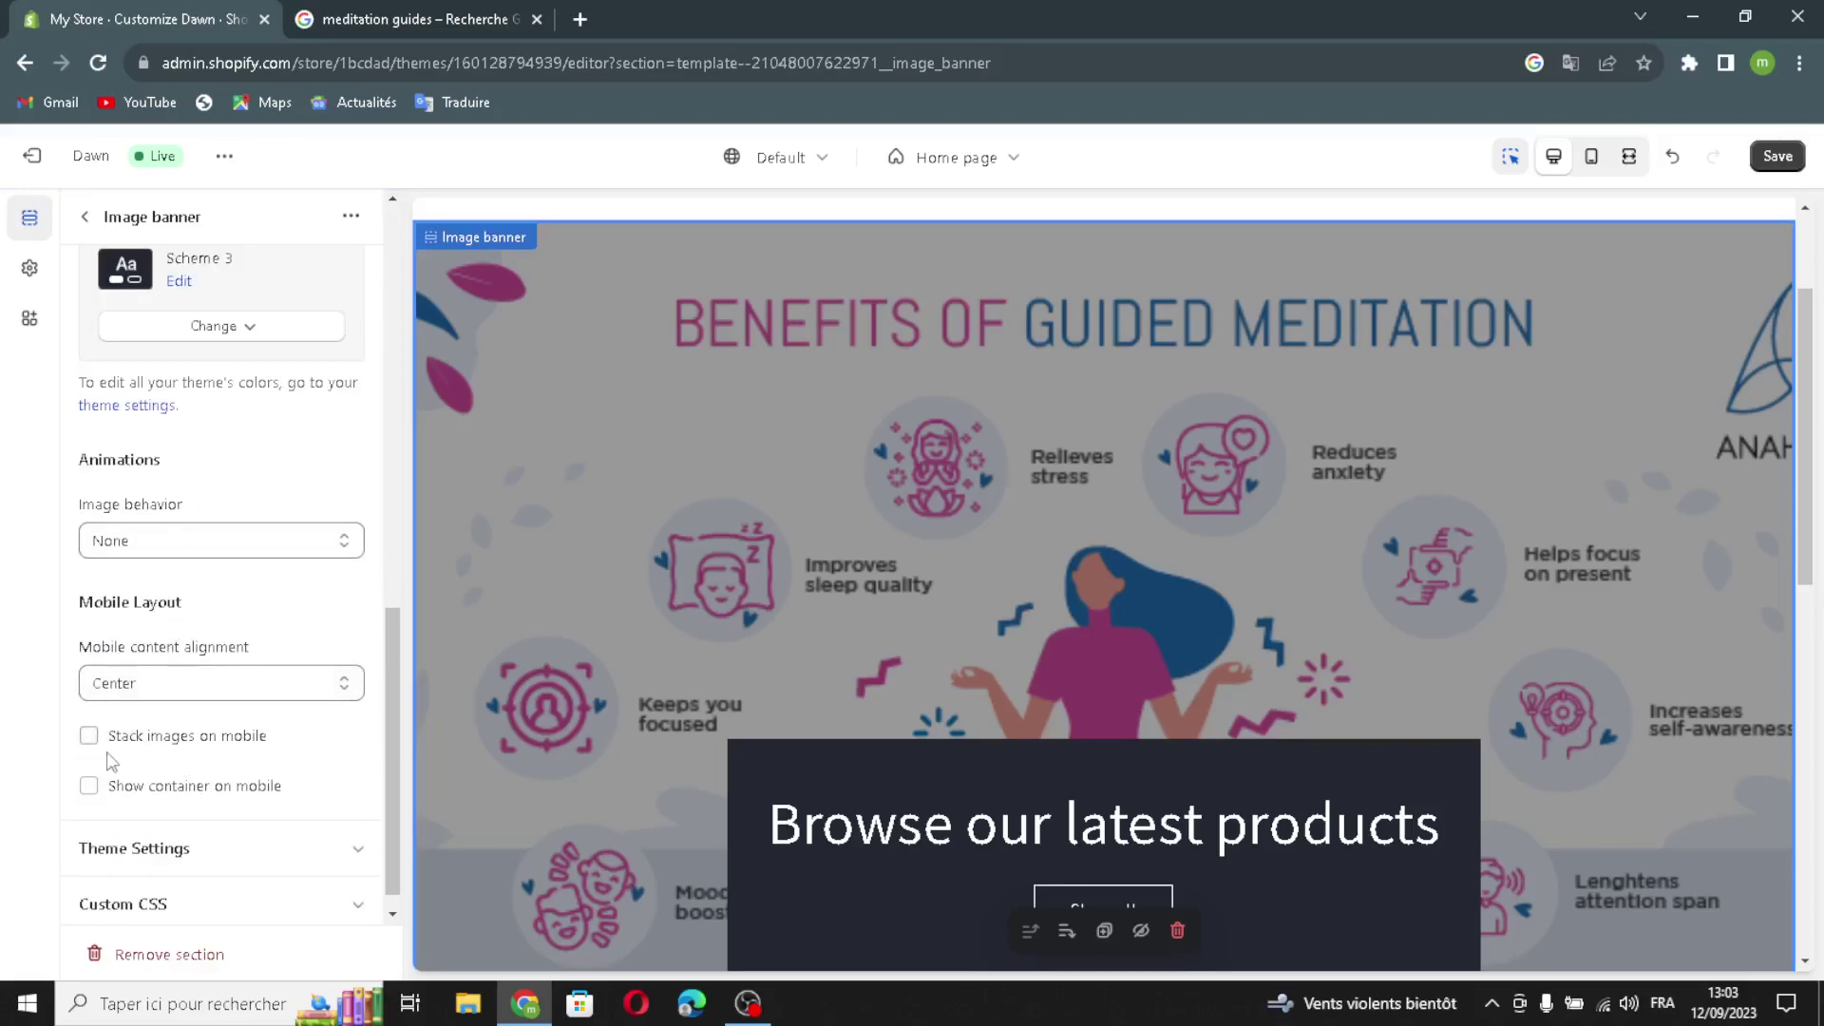
{"action": "scroll", "coordinate": [142, 676], "scroll_direction": "down", "scroll_amount": 1}
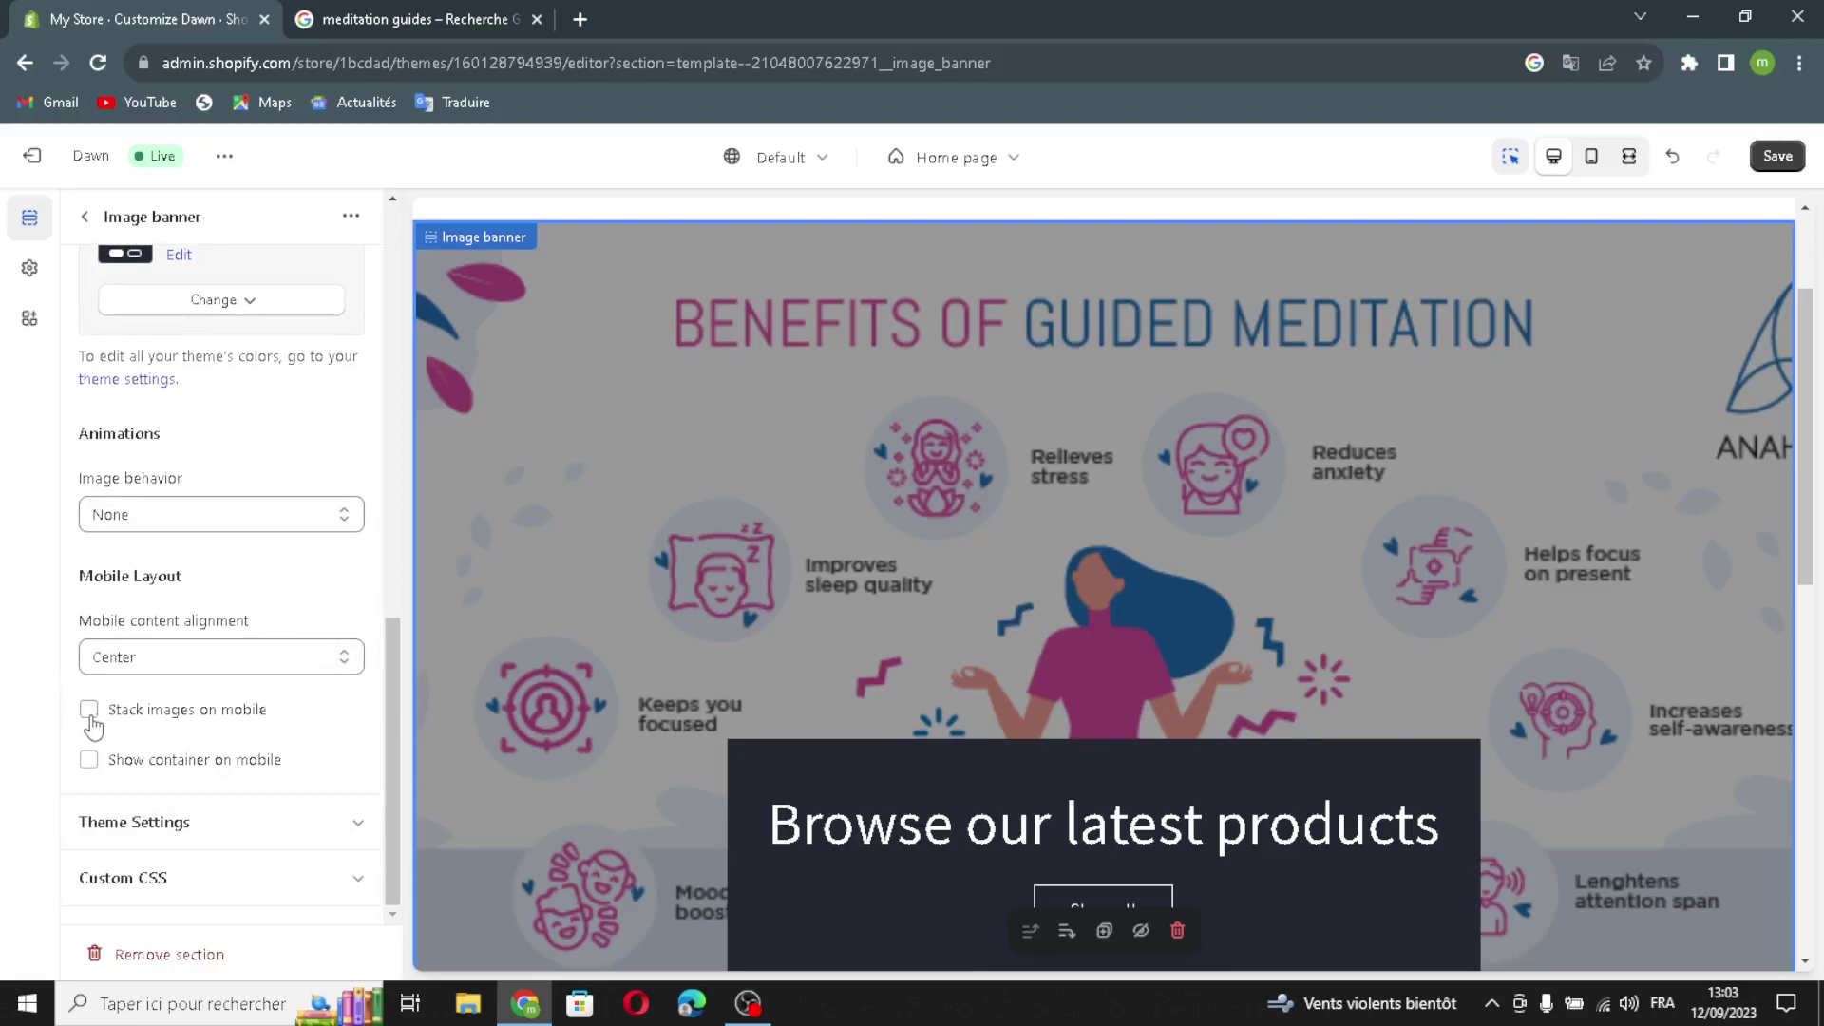
{"action": "left_click", "coordinate": [89, 762]}
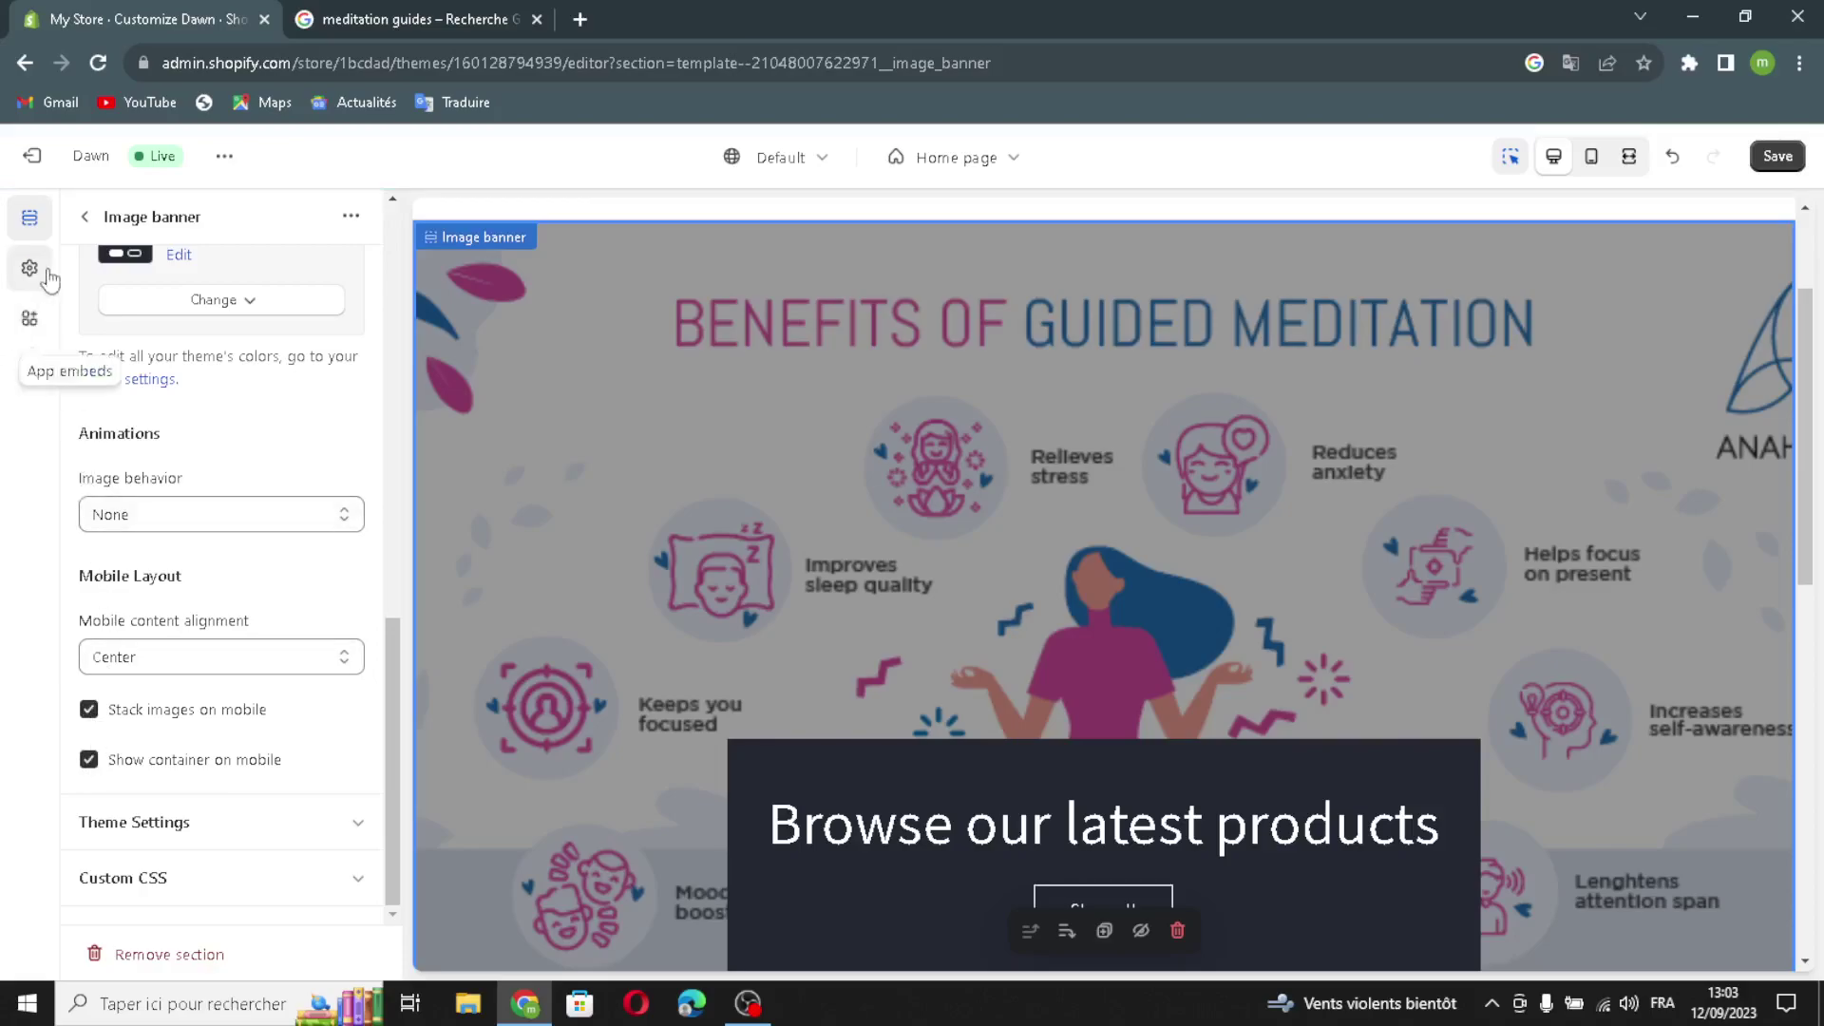
{"action": "left_click", "coordinate": [84, 217]}
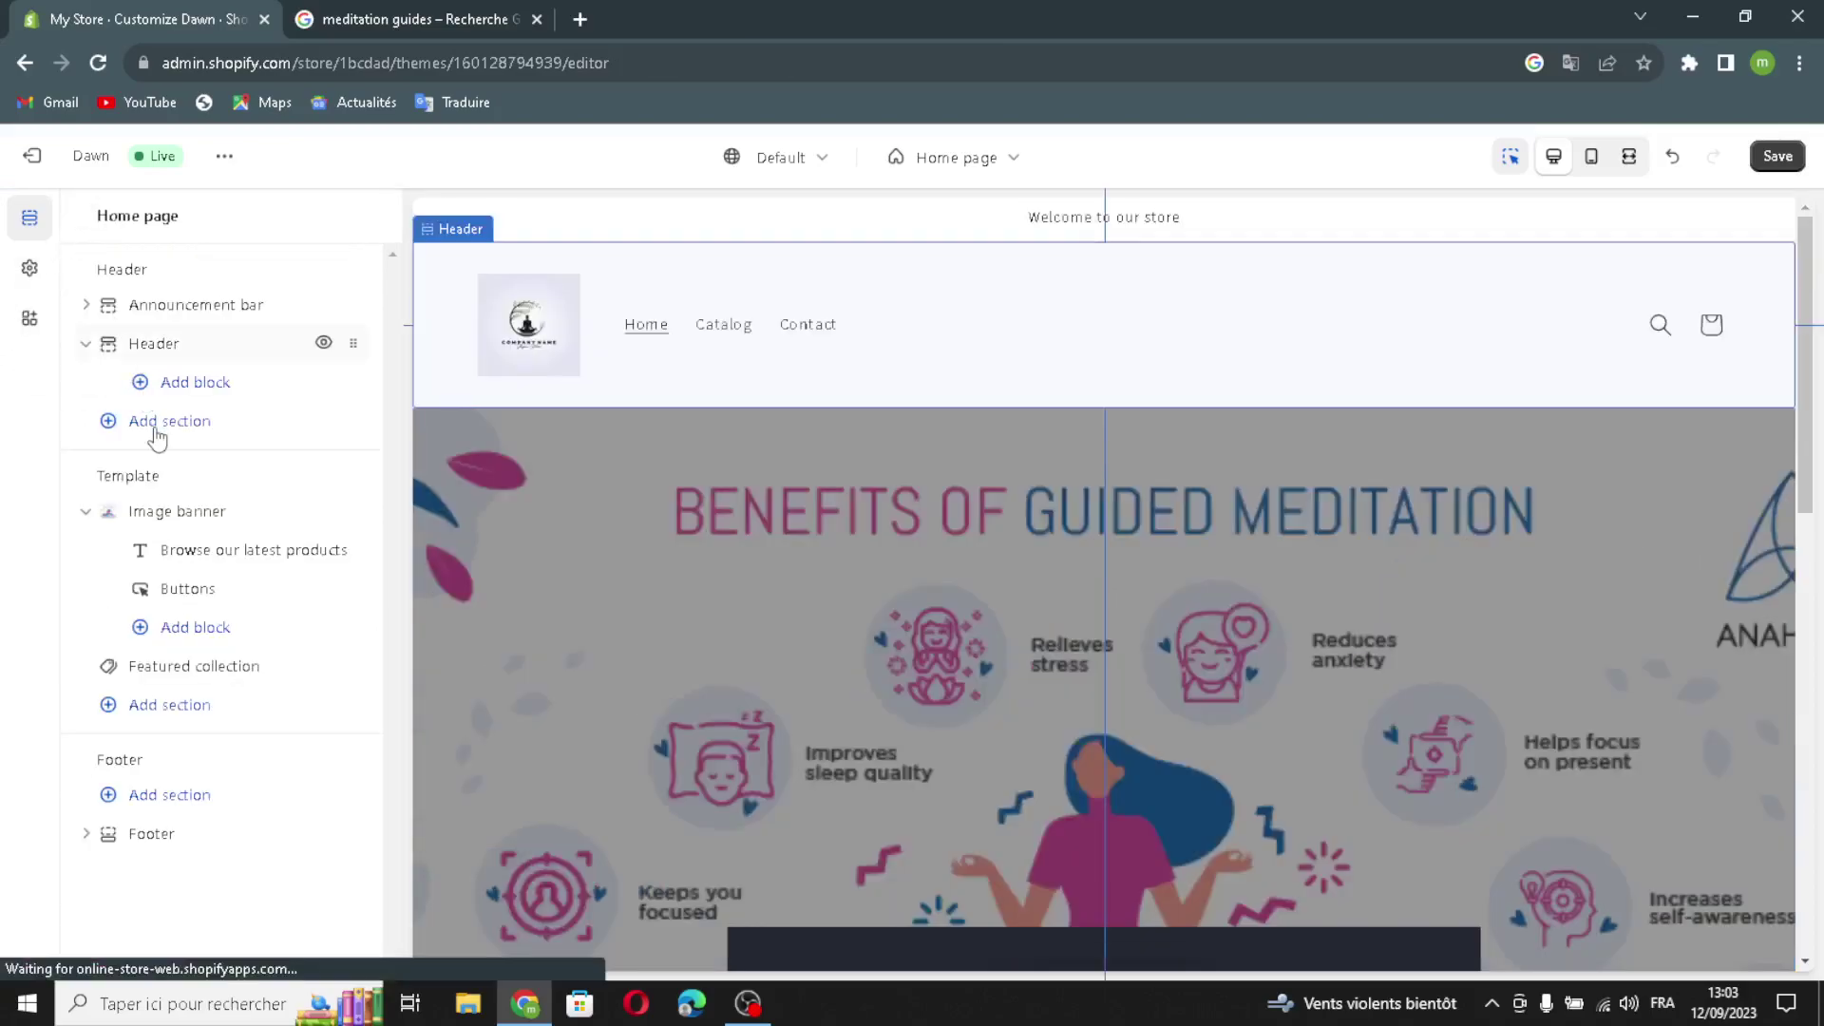
- Generate an Expert-tone heading for the Image banner from "meditaion guides" and use "Expertly Guide Your Meditation Practice."
{"action": "left_click", "coordinate": [200, 560]}
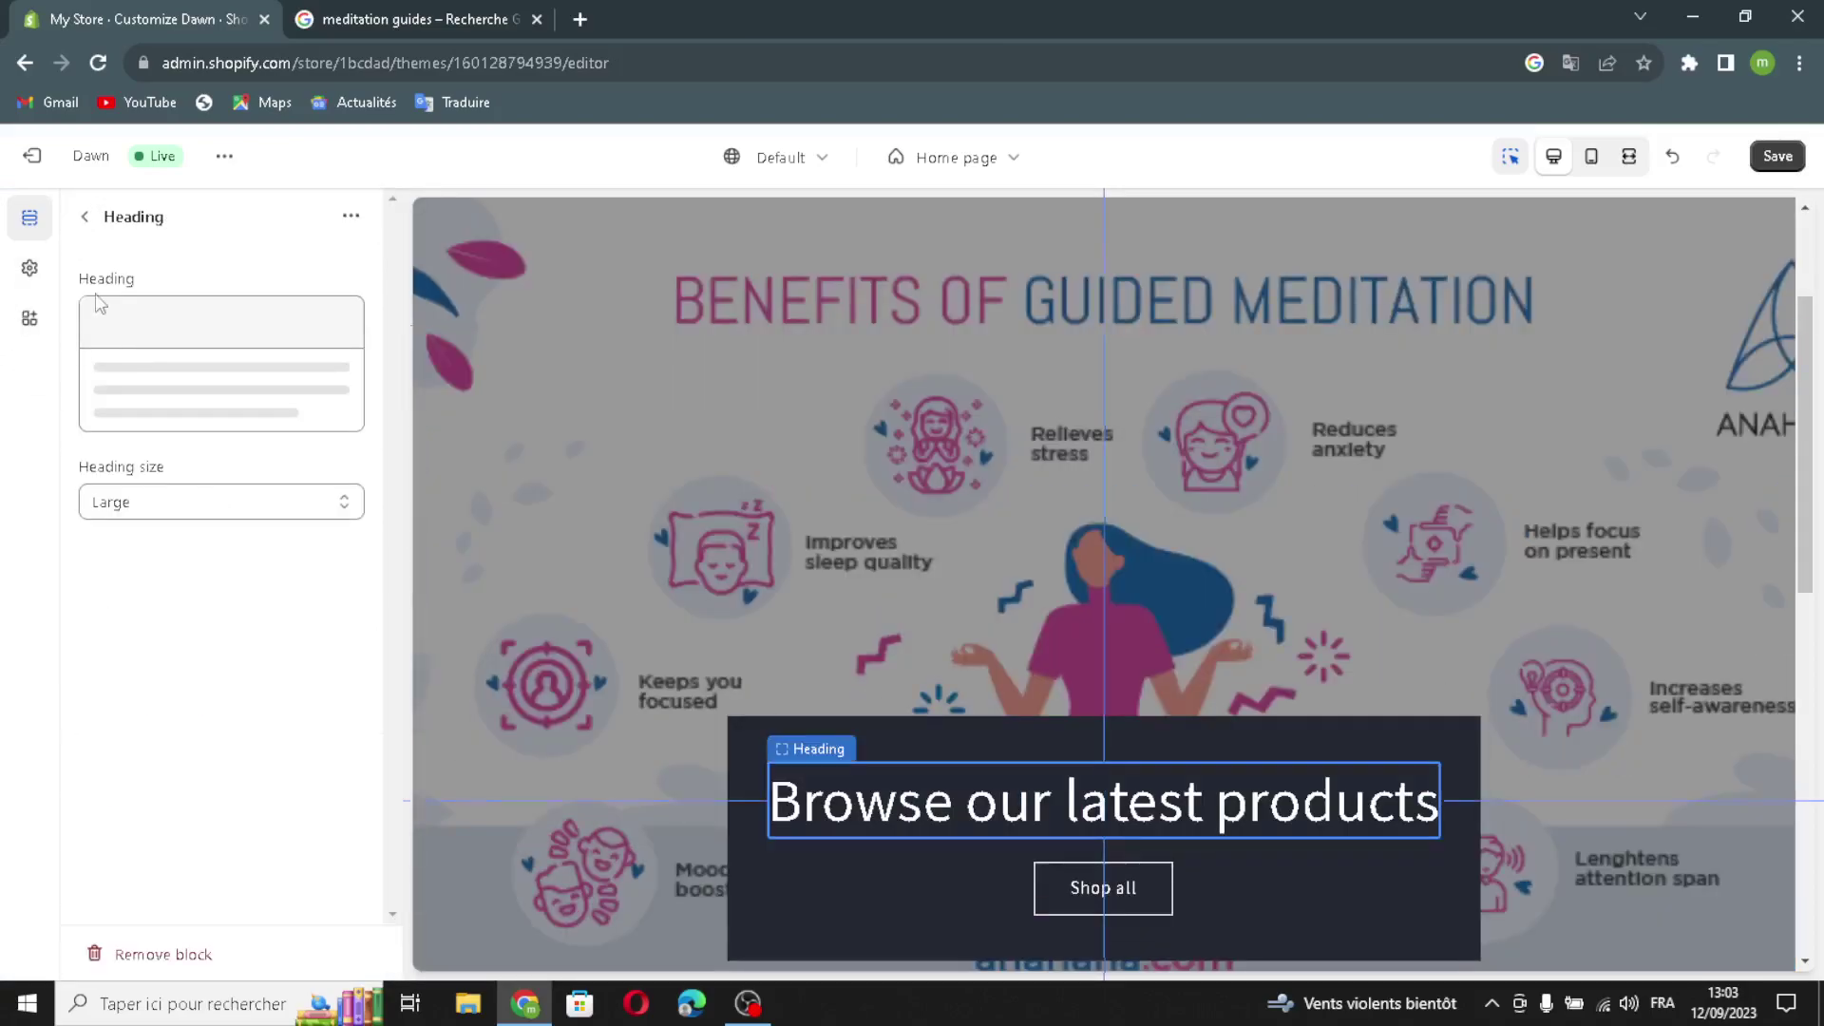
{"action": "left_click", "coordinate": [104, 320]}
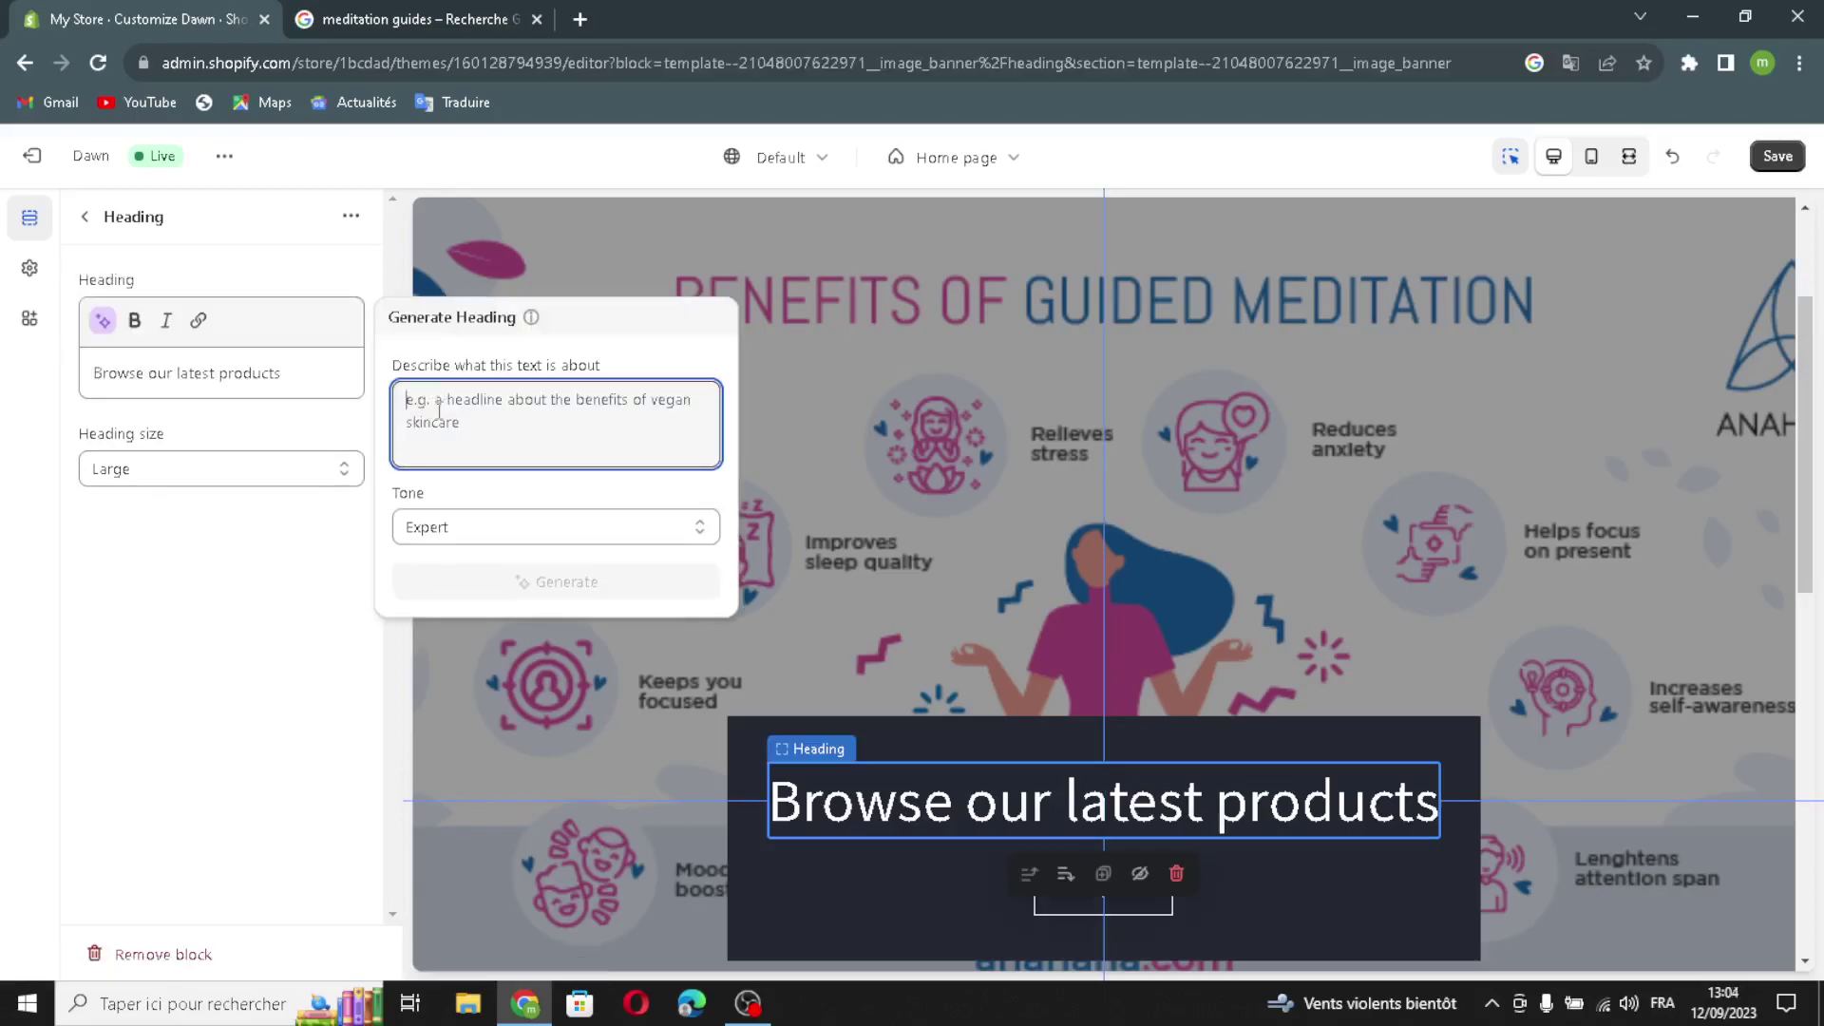
{"action": "type", "text": "medita"}
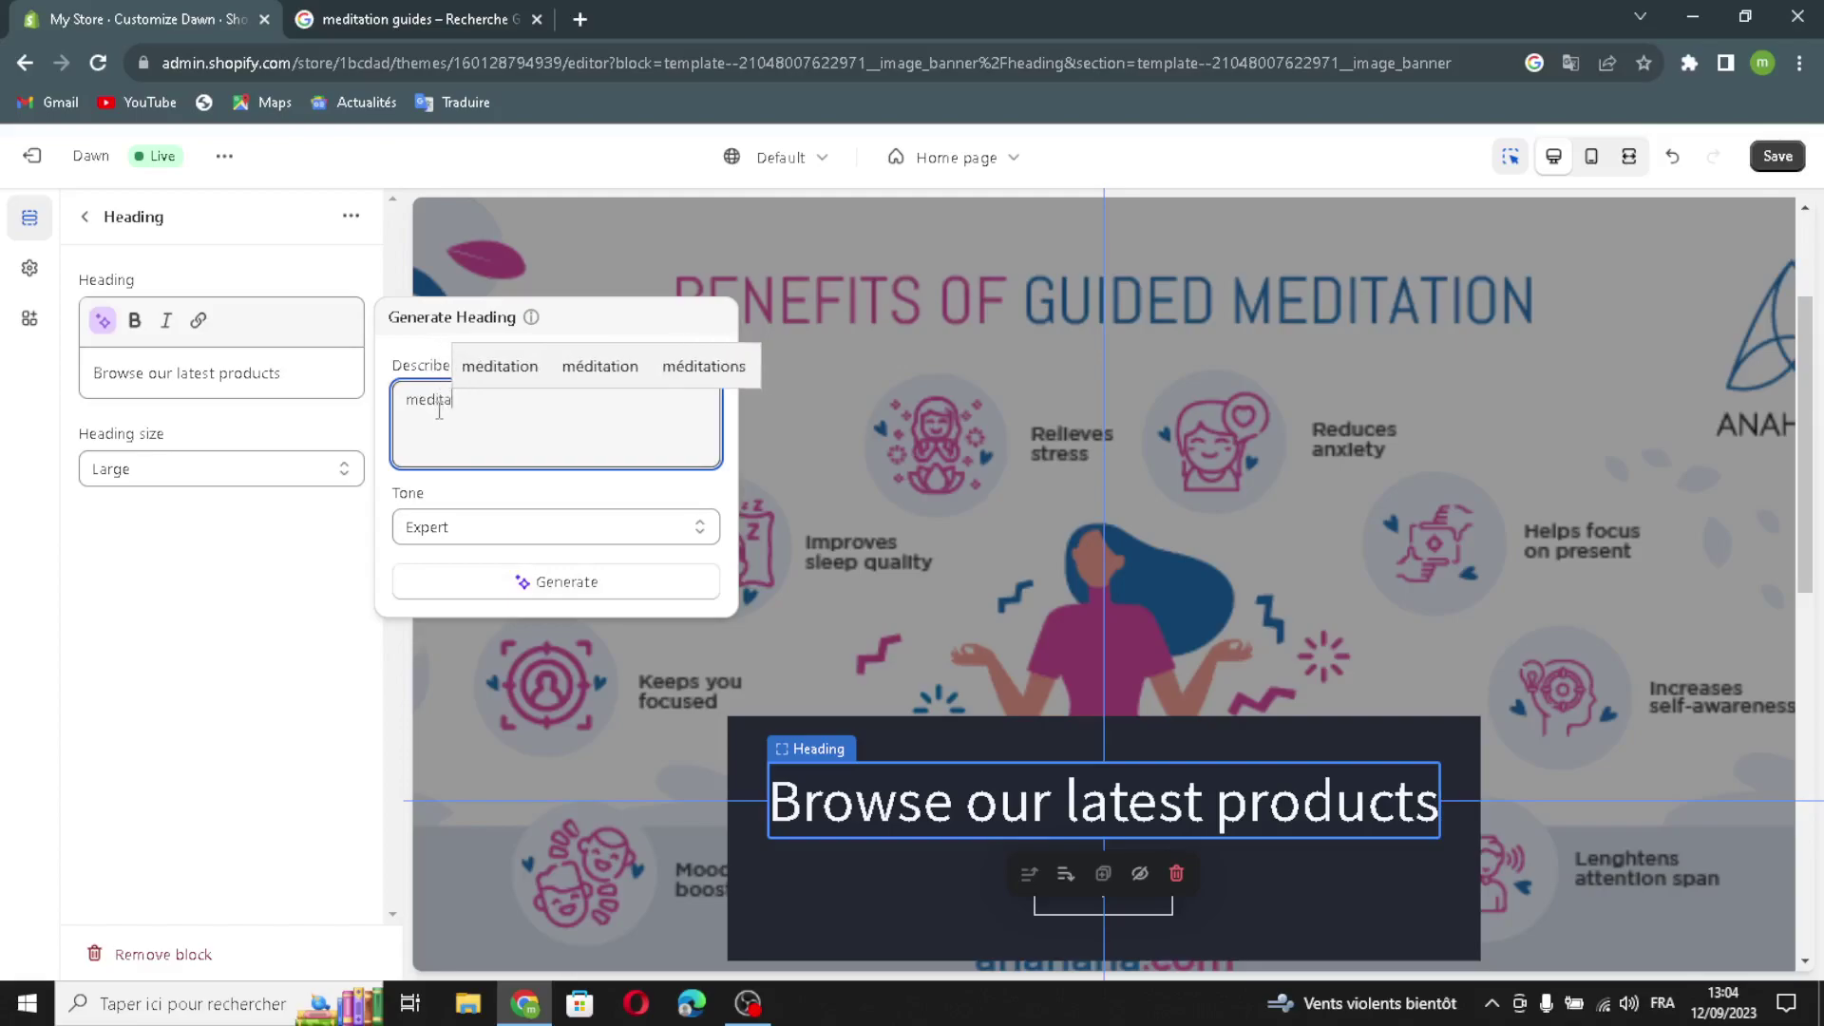
{"action": "type", "text": "ion guides"}
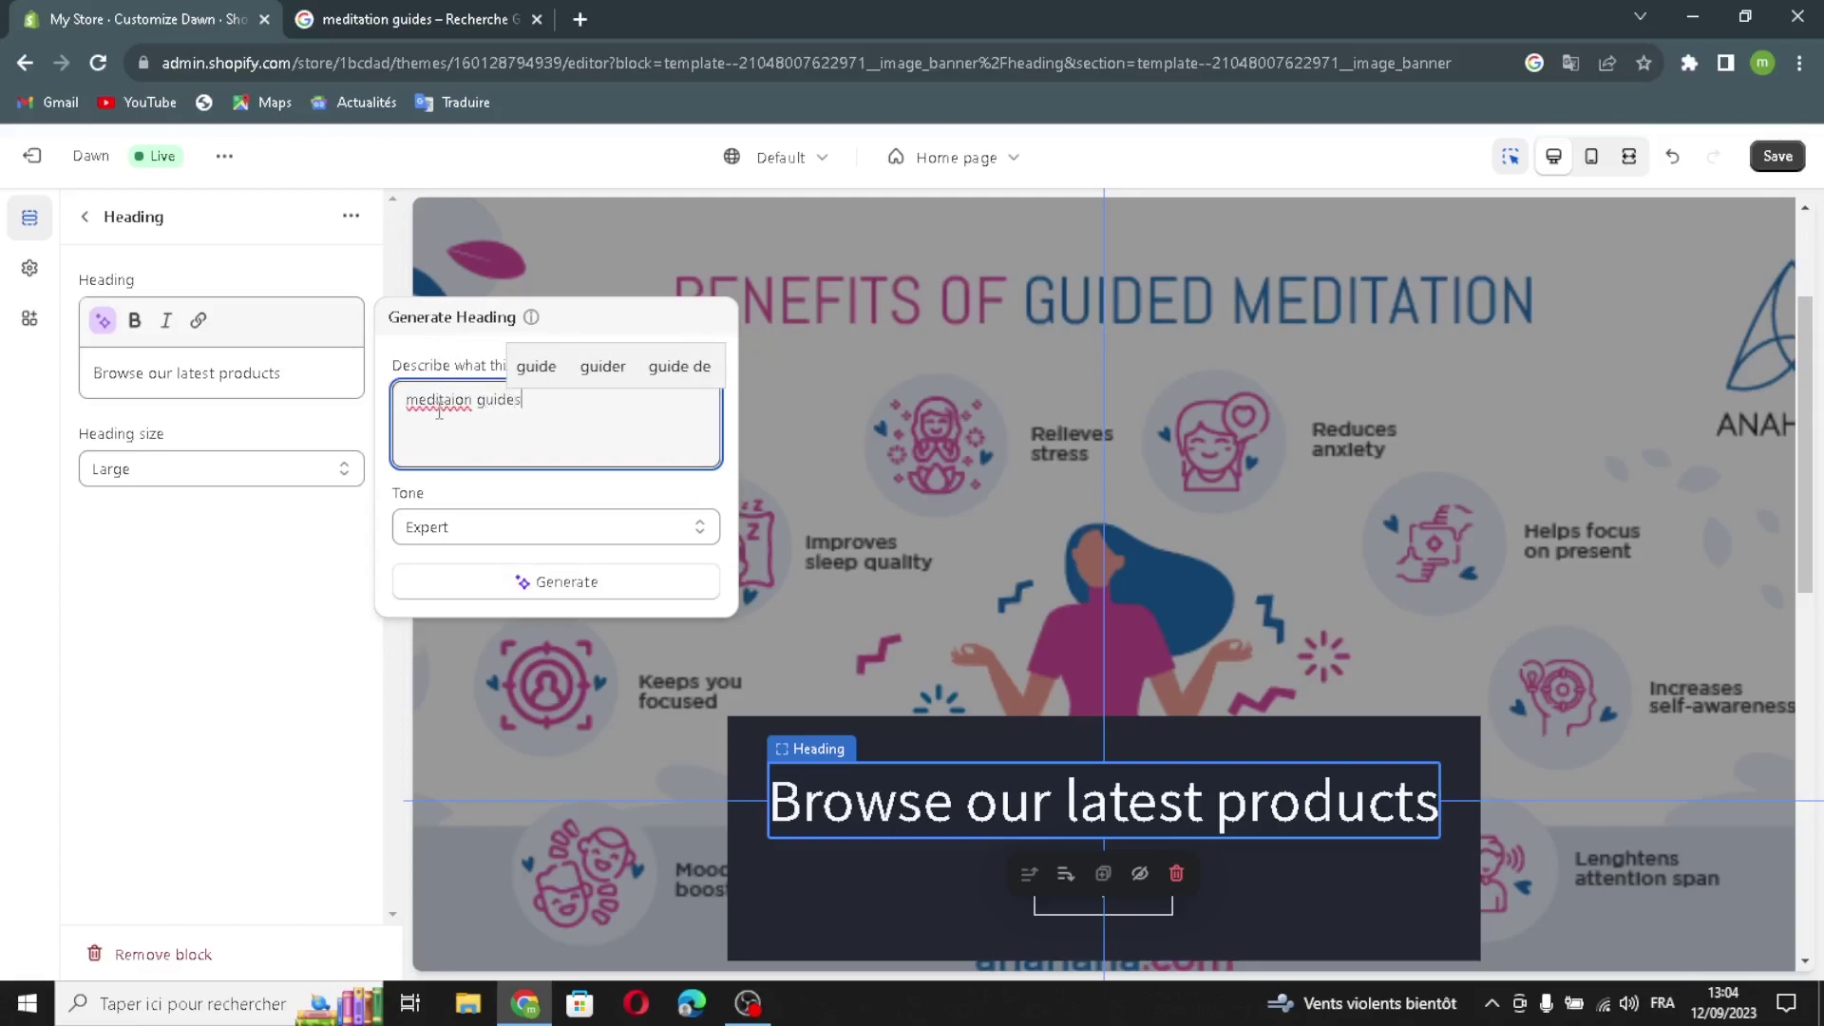
{"action": "key", "text": "Return"}
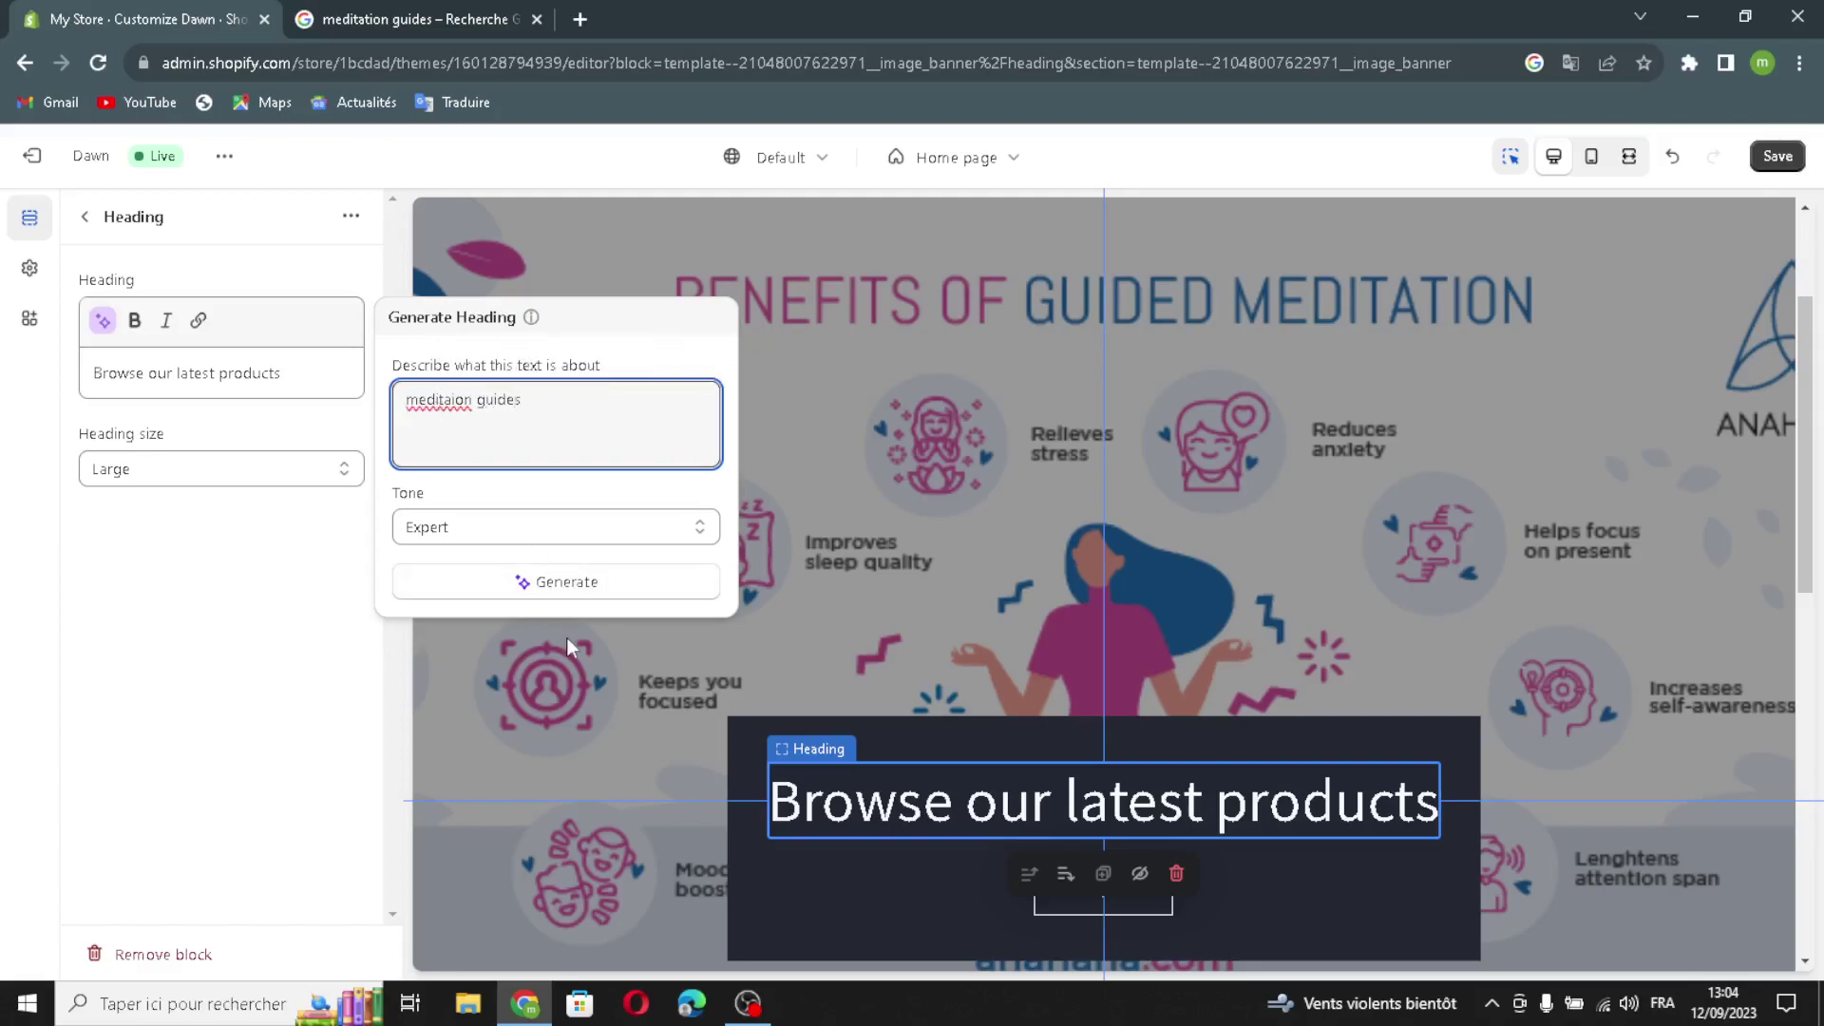
{"action": "left_click", "coordinate": [557, 580]}
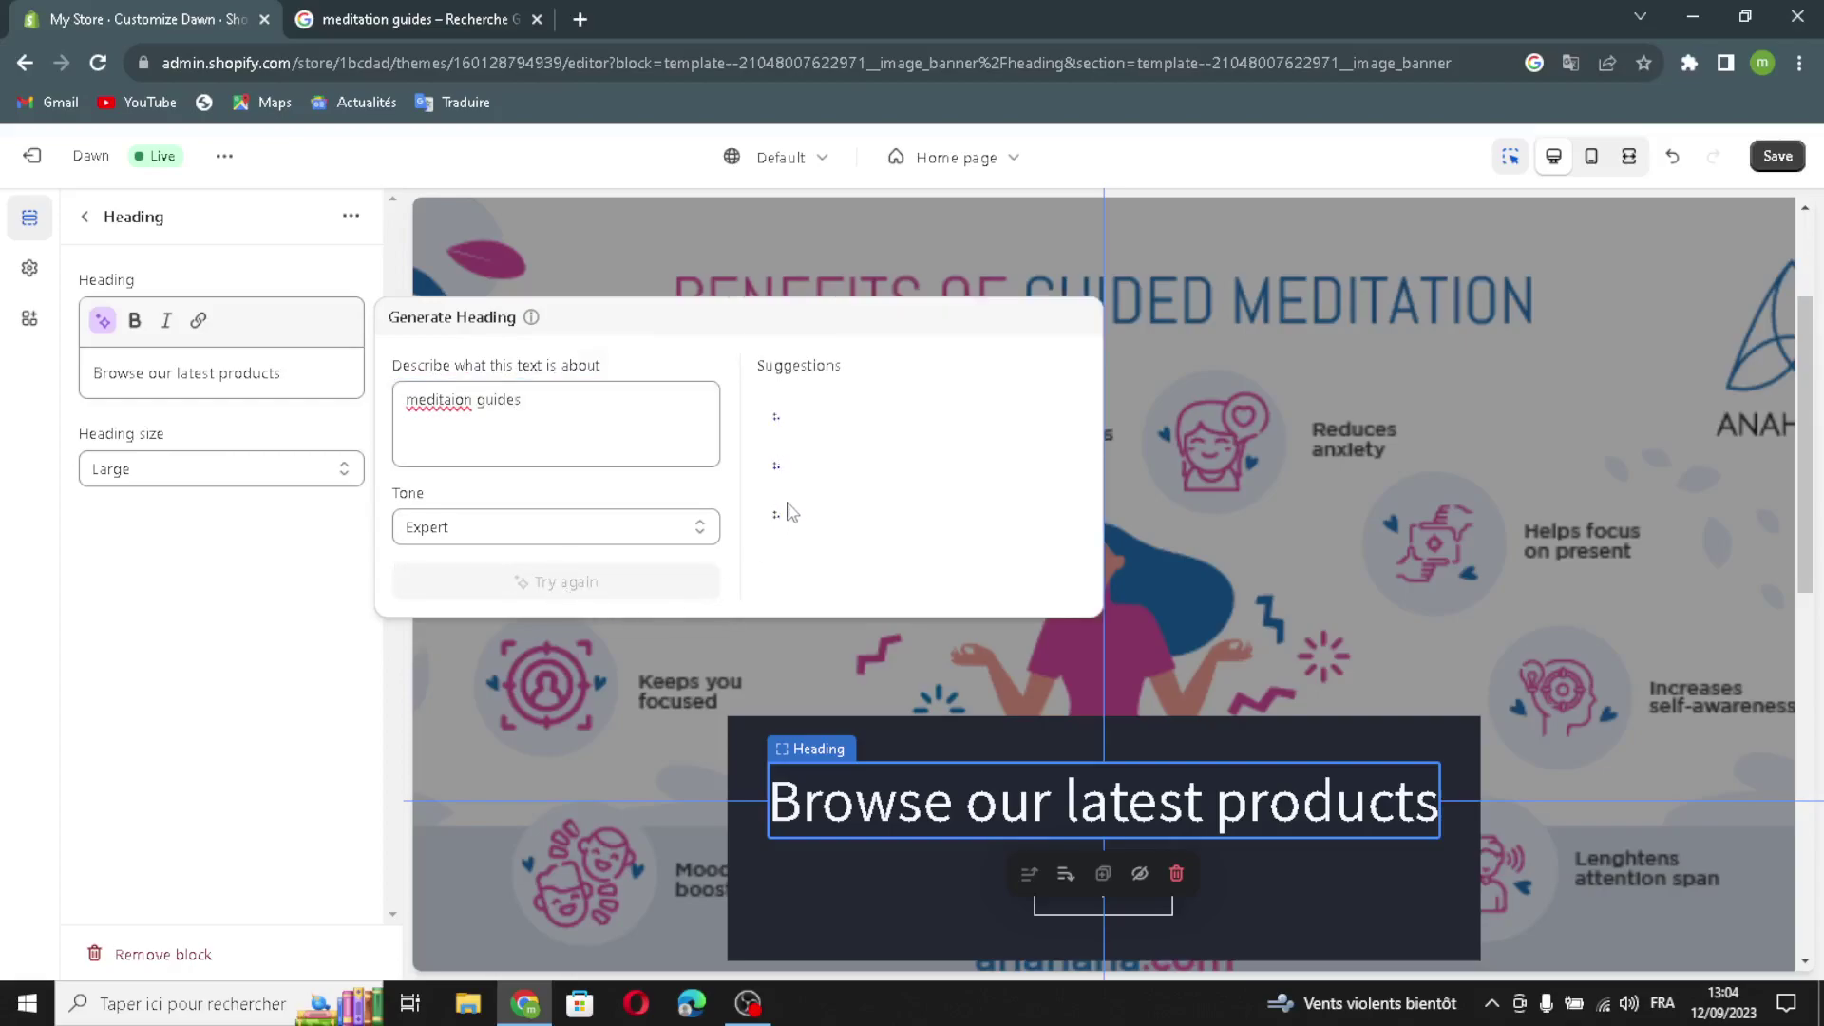
{"action": "left_click", "coordinate": [806, 428]}
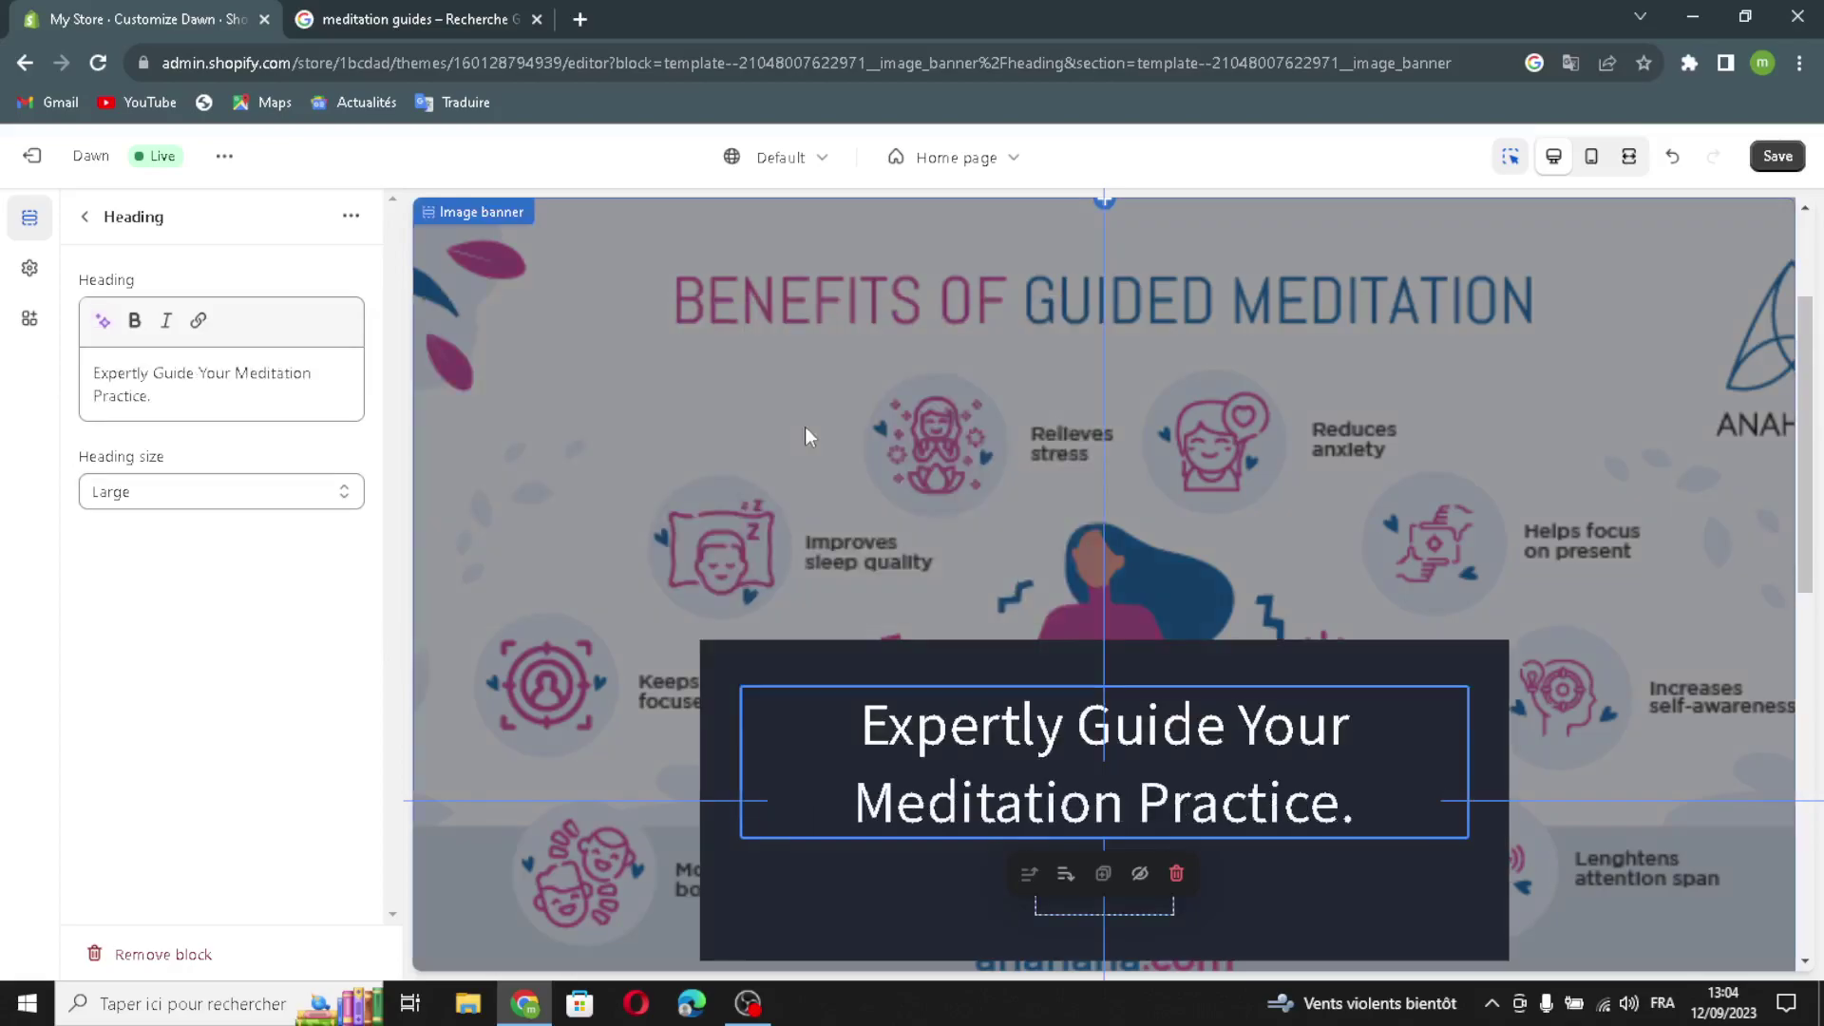
- Set the Image banner heading's size to Medium and return to the home page's section list
{"action": "left_click", "coordinate": [203, 494]}
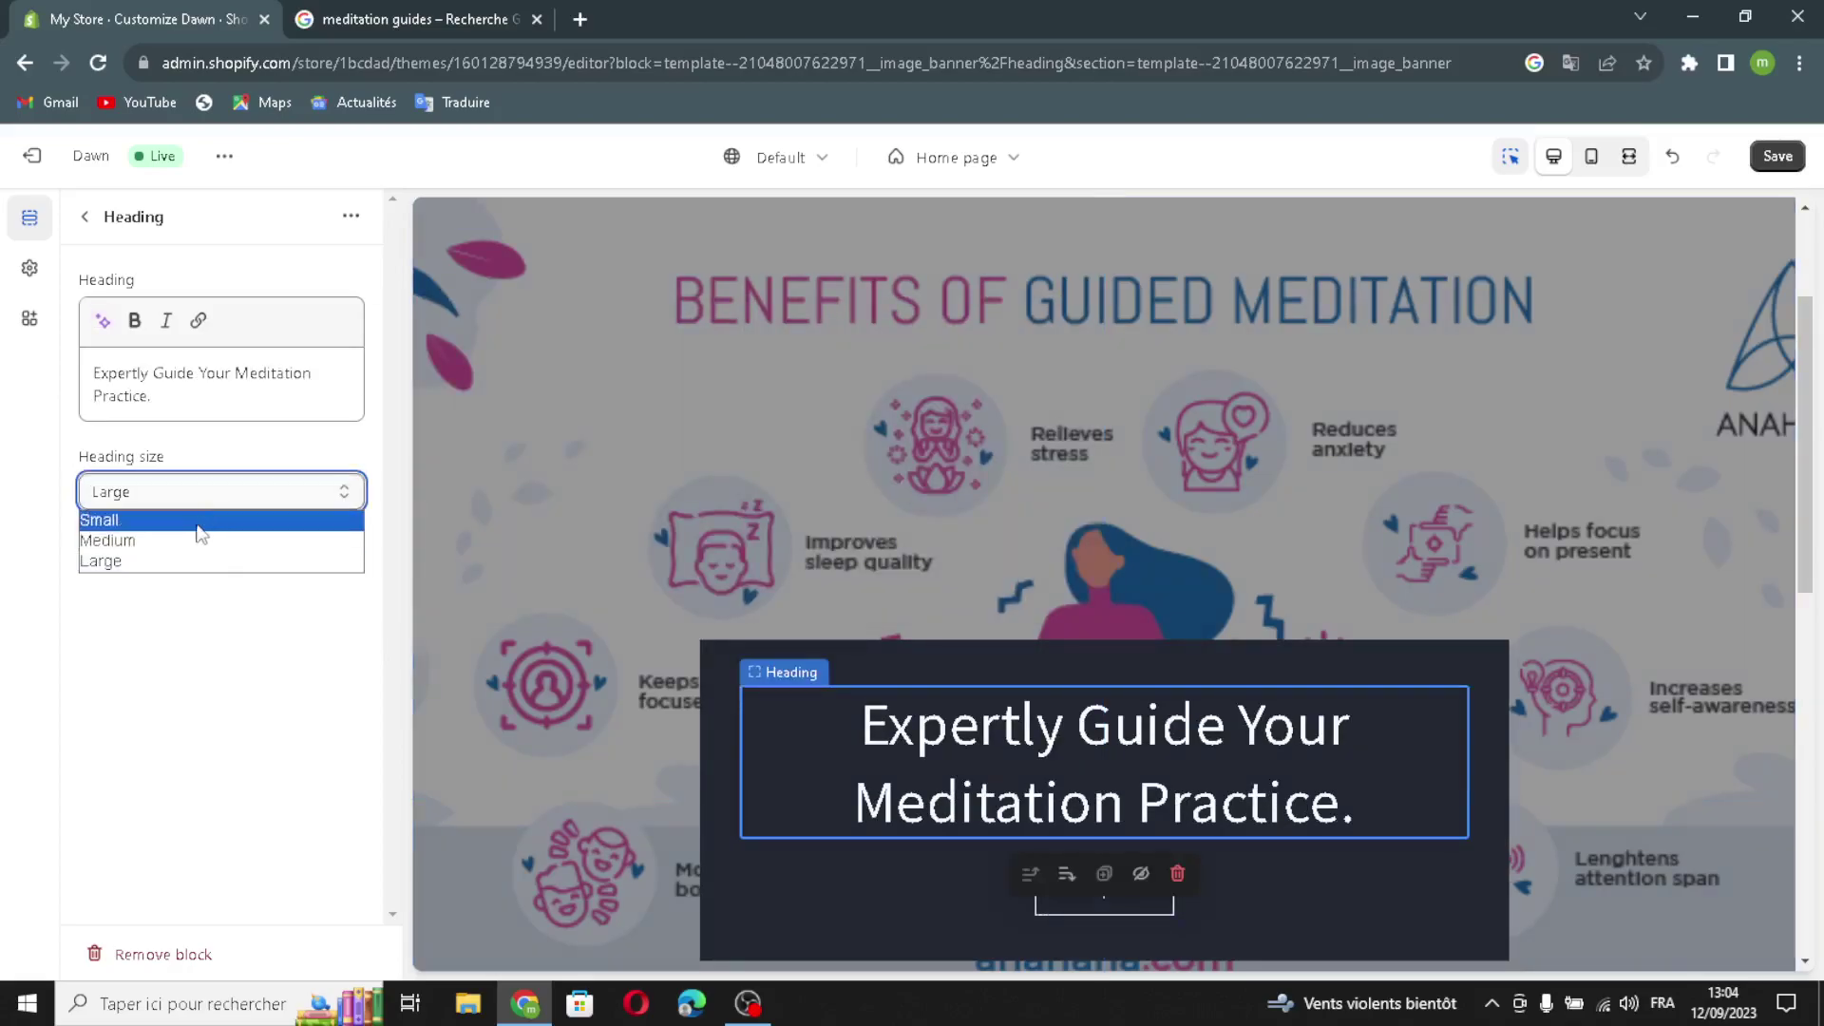
{"action": "left_click", "coordinate": [167, 542]}
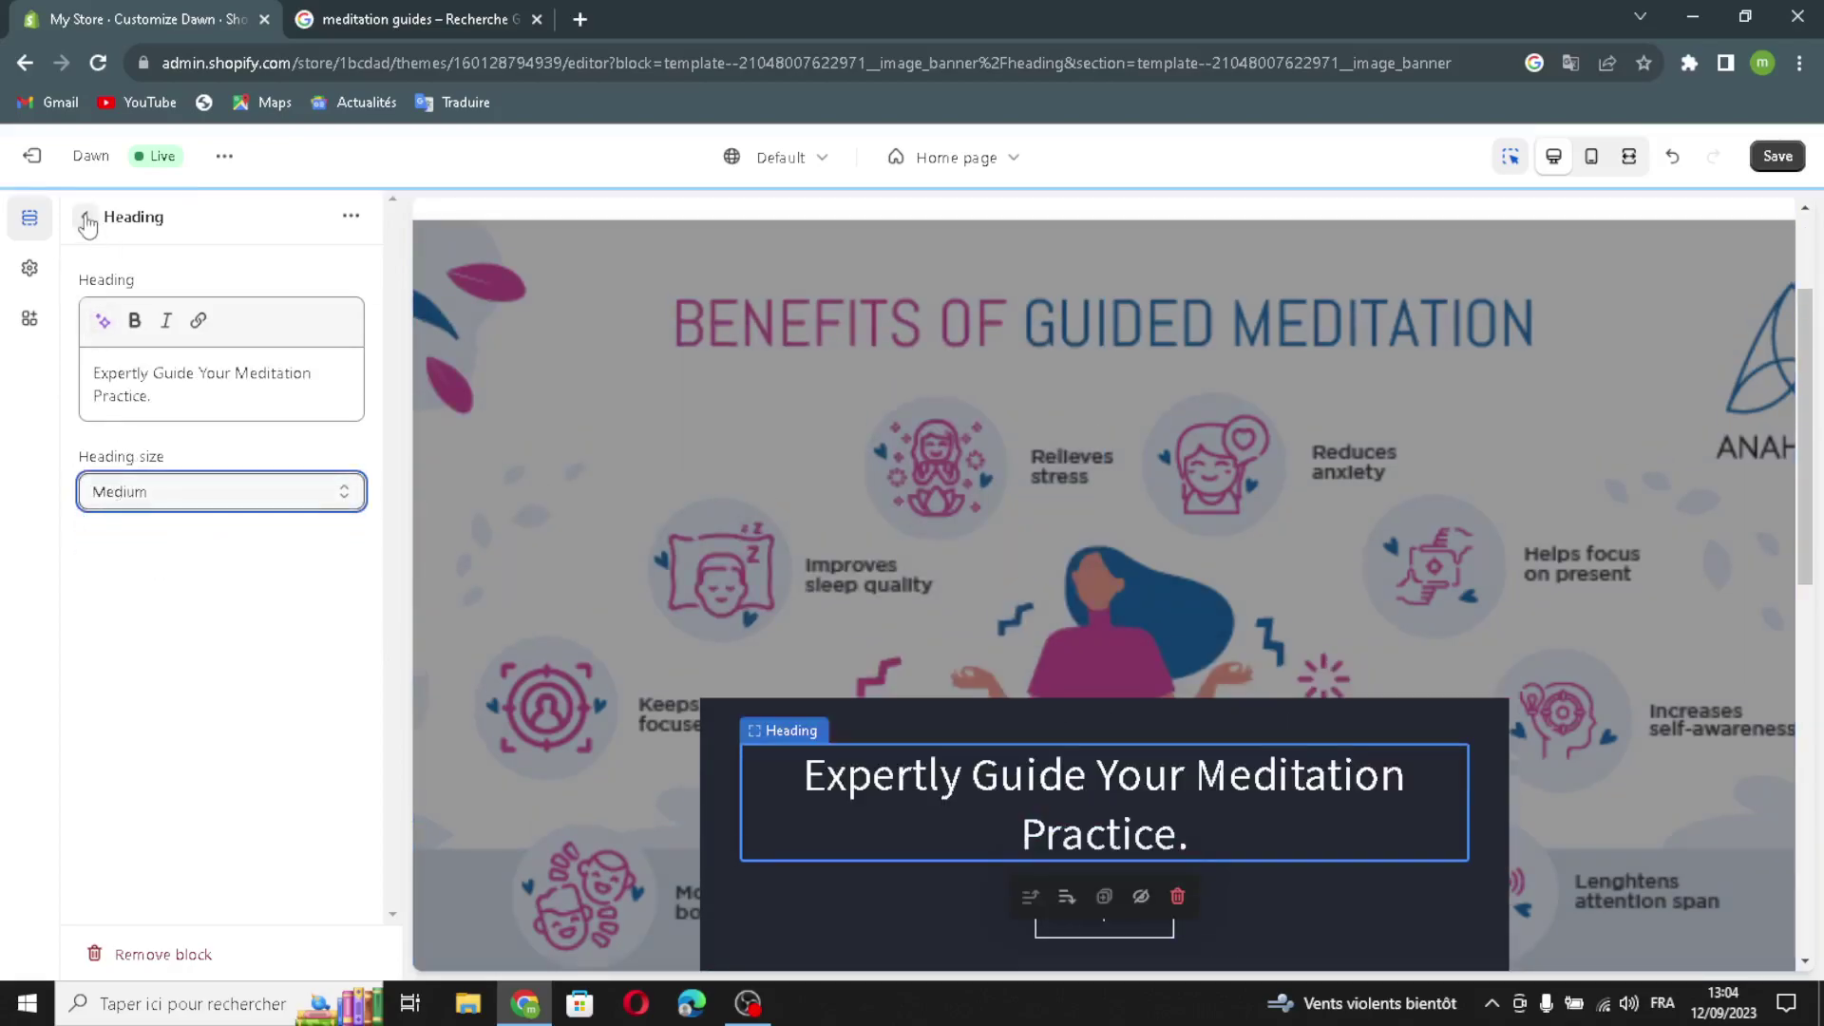
{"action": "left_click", "coordinate": [86, 218]}
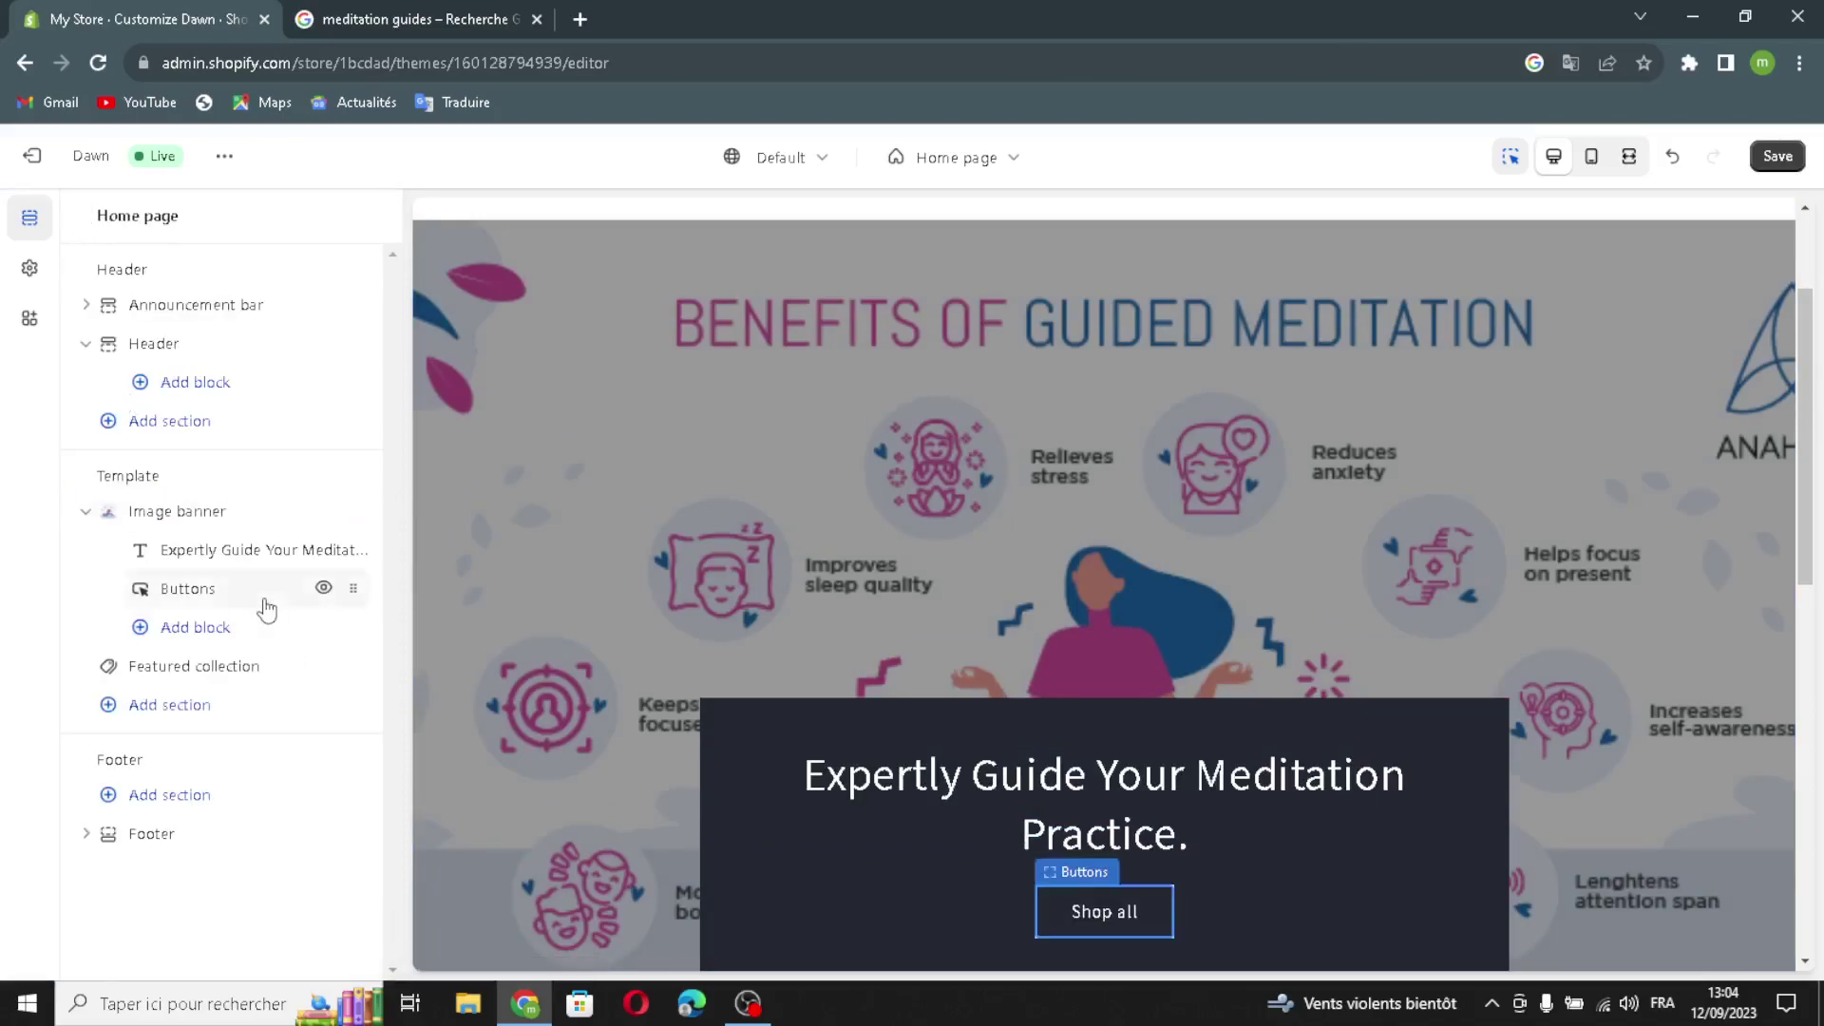
- Review the label, link and outline style settings of the Image banner's Buttons block, and return to the section list
{"action": "left_click", "coordinate": [265, 601]}
{"action": "left_click", "coordinate": [171, 317]}
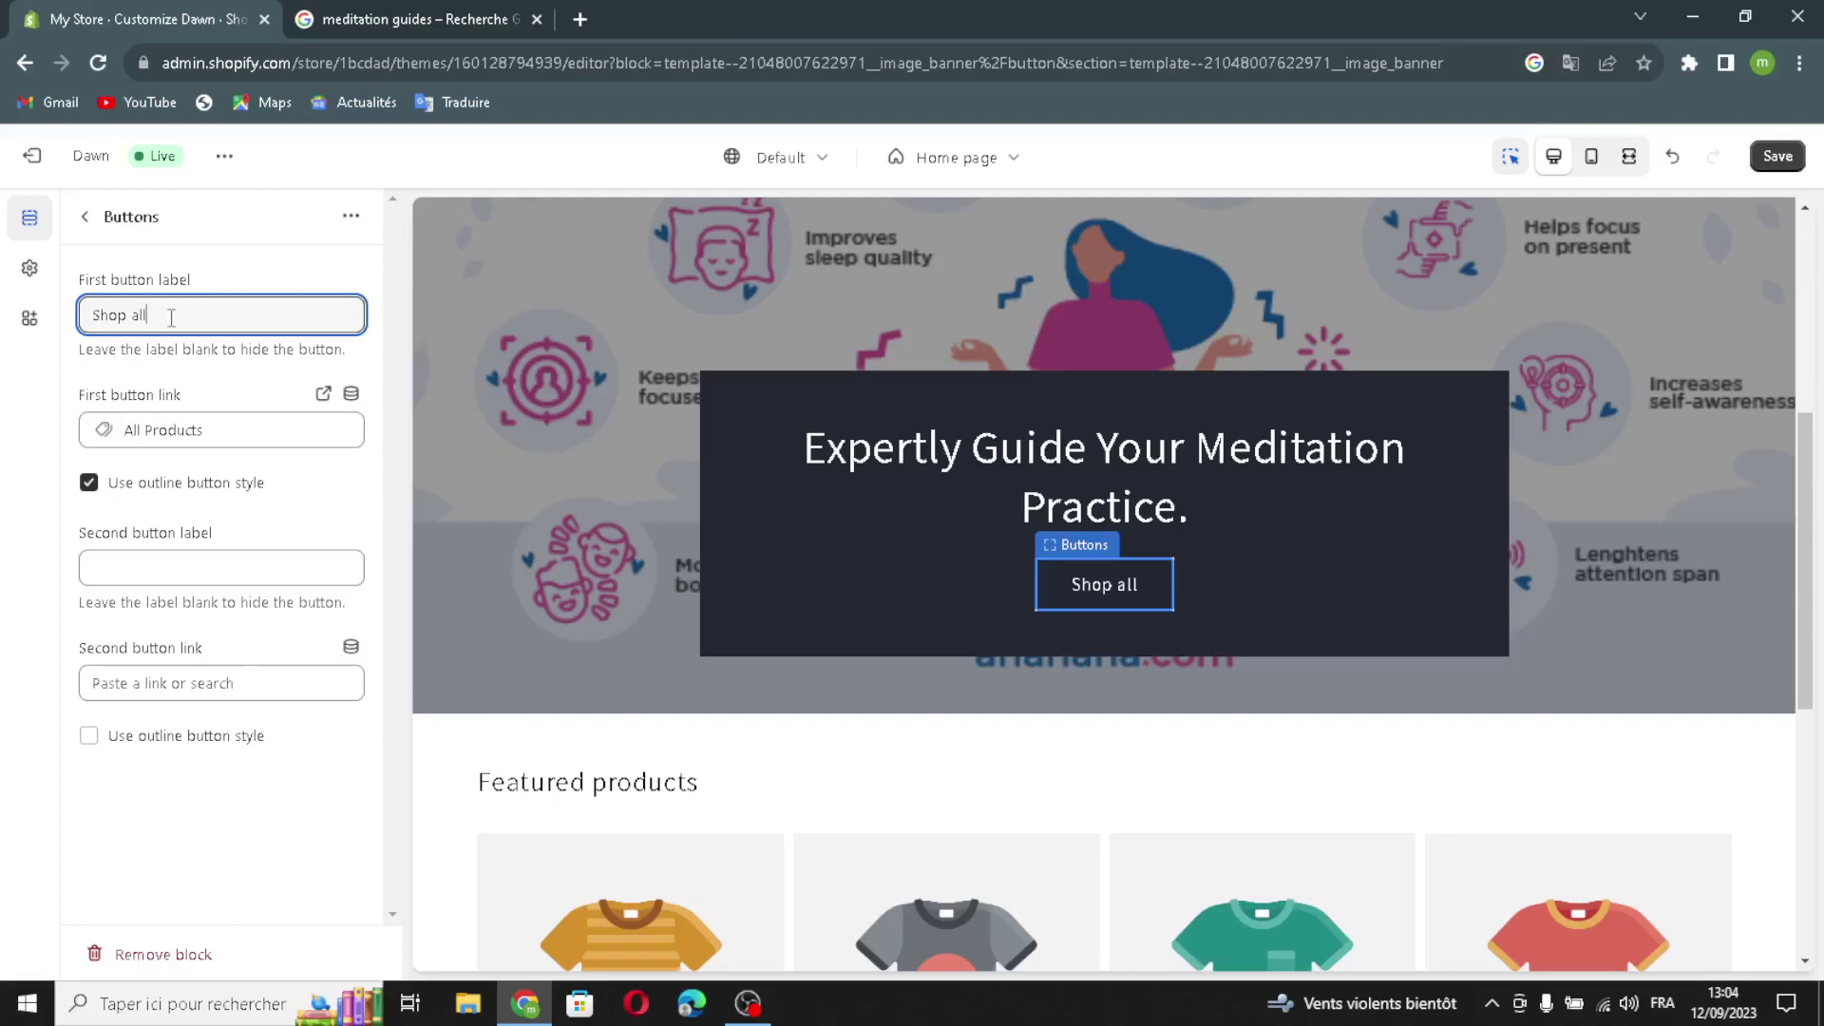
{"action": "left_click", "coordinate": [211, 432]}
{"action": "left_click", "coordinate": [200, 380]}
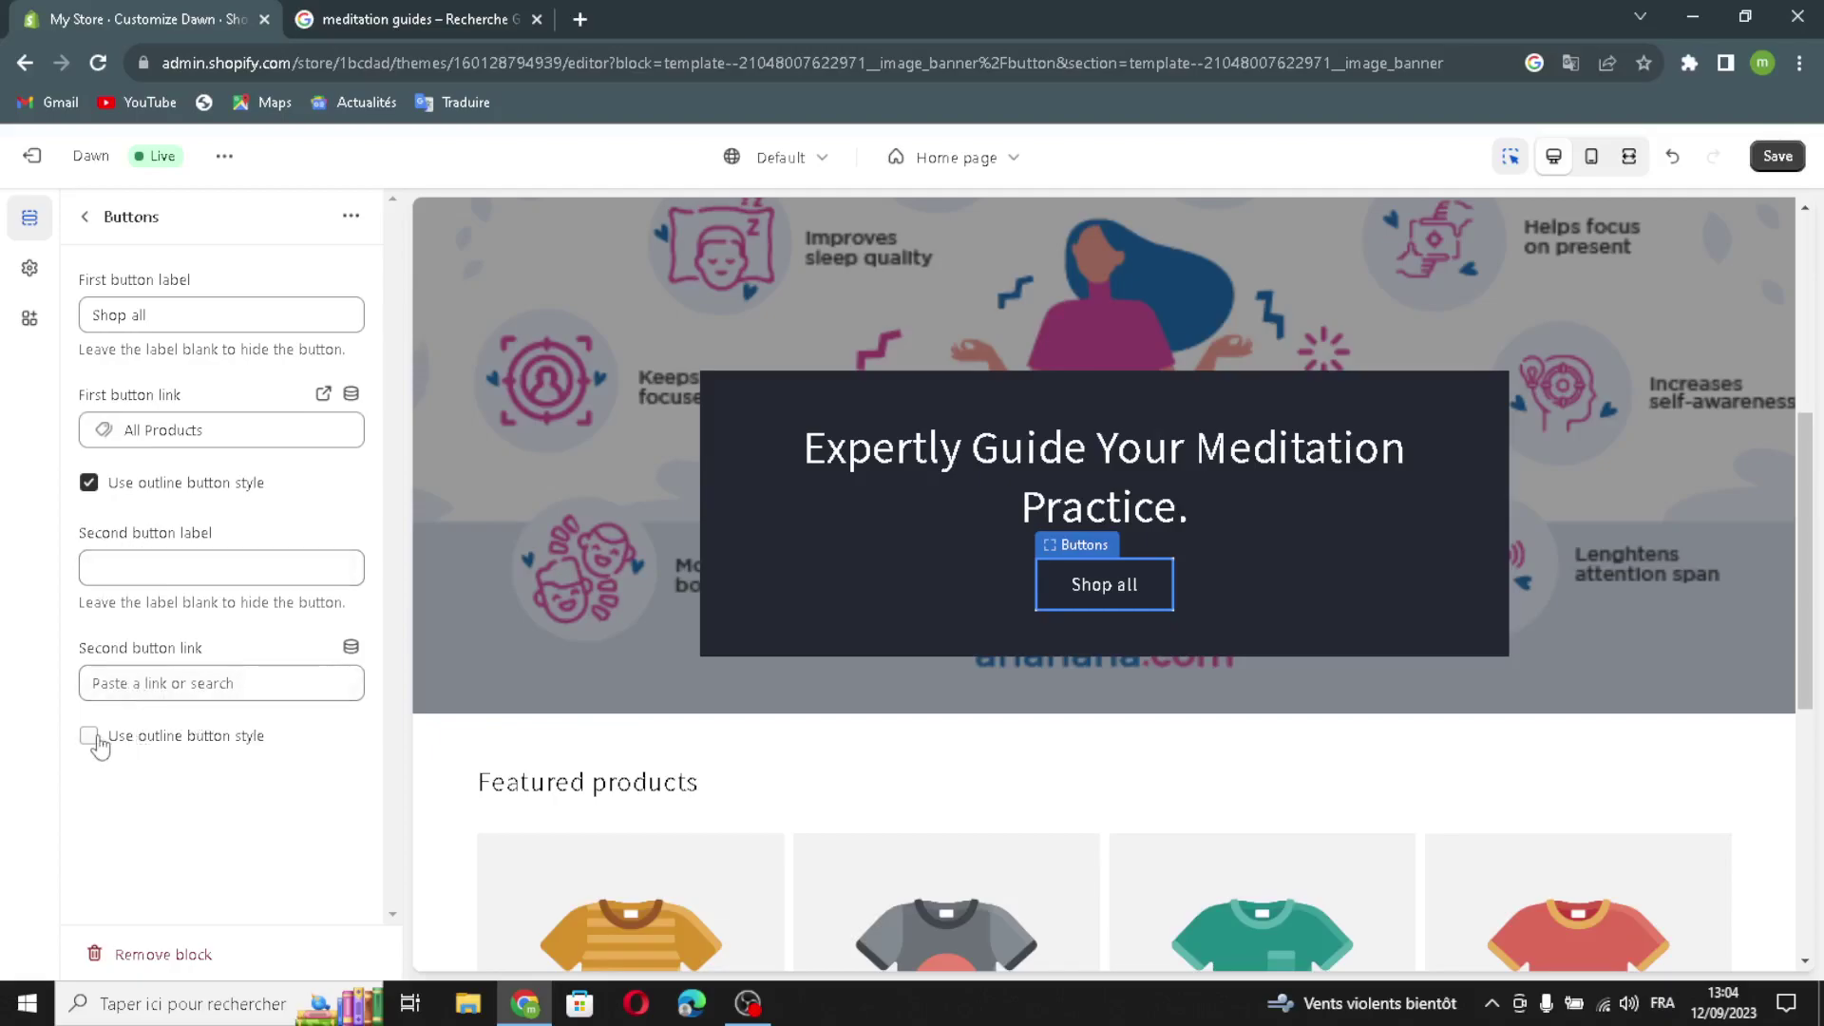
{"action": "left_click", "coordinate": [85, 217]}
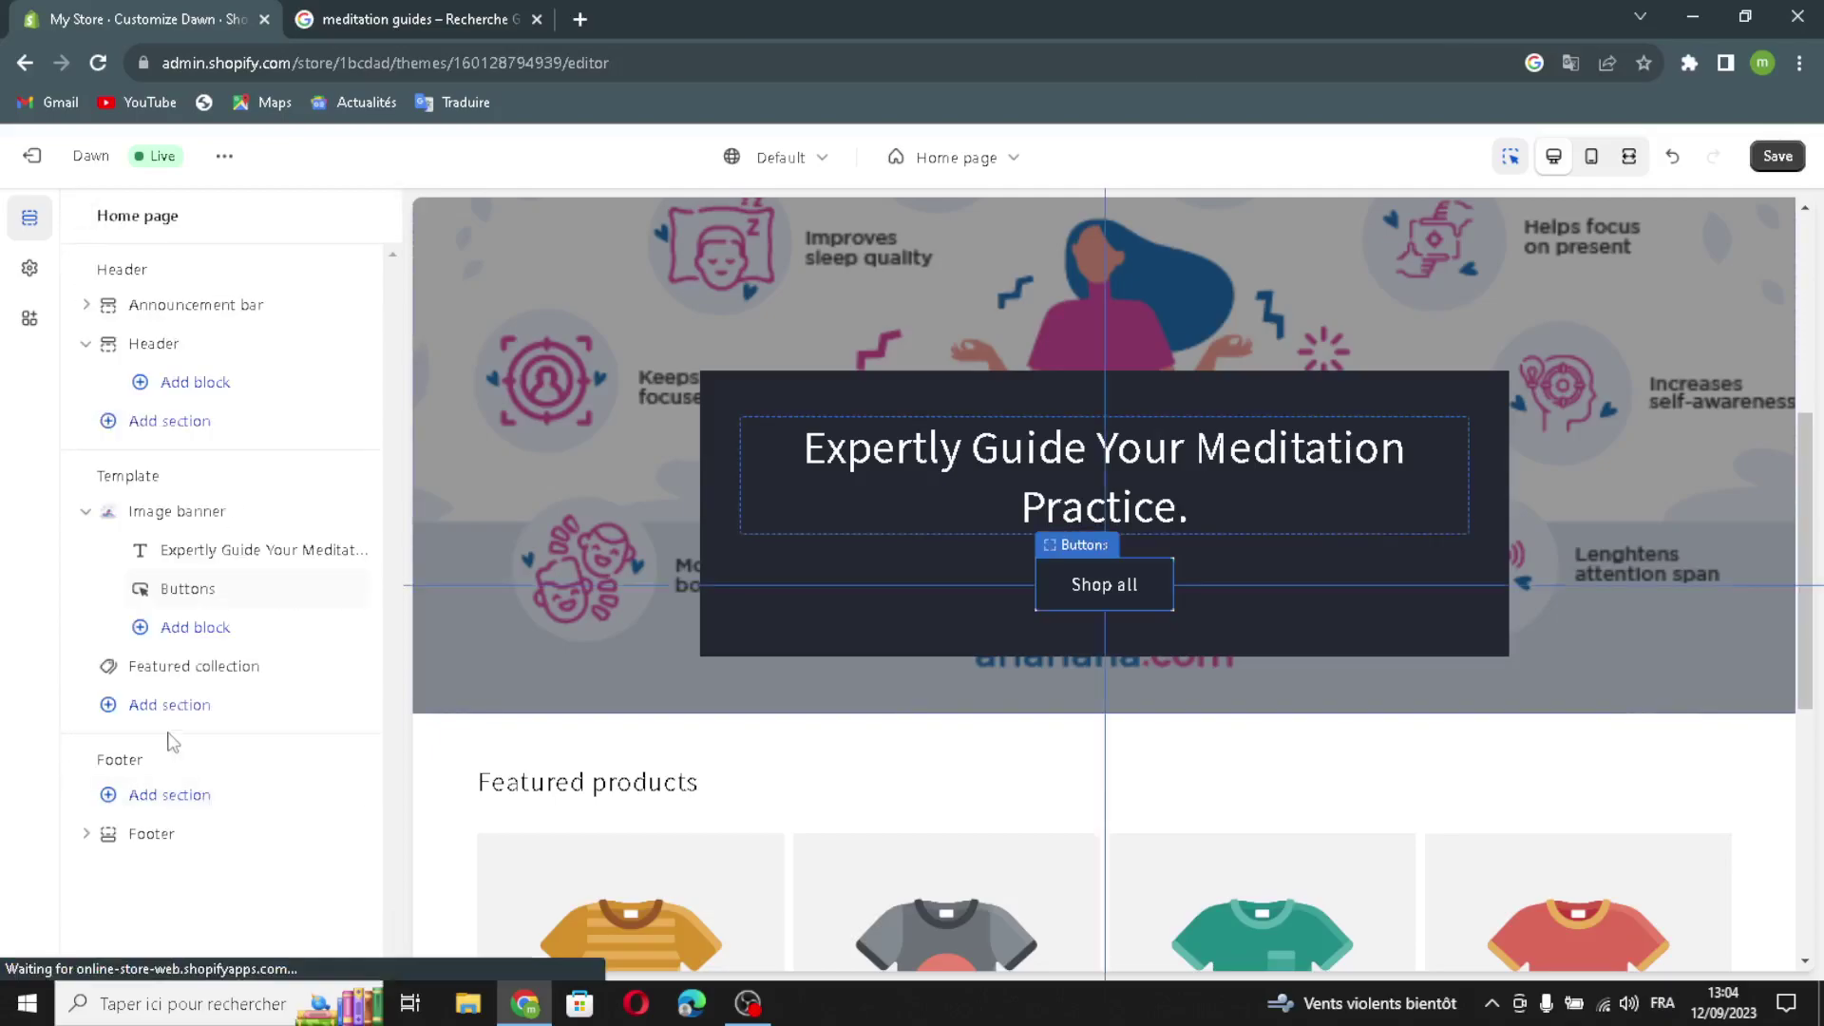
- Generate an Expert-tone Featured collection heading from "meditaion guides" and use "Unlock the Secrets of Meditation with Our Expert Guides."
{"action": "left_click", "coordinate": [212, 681]}
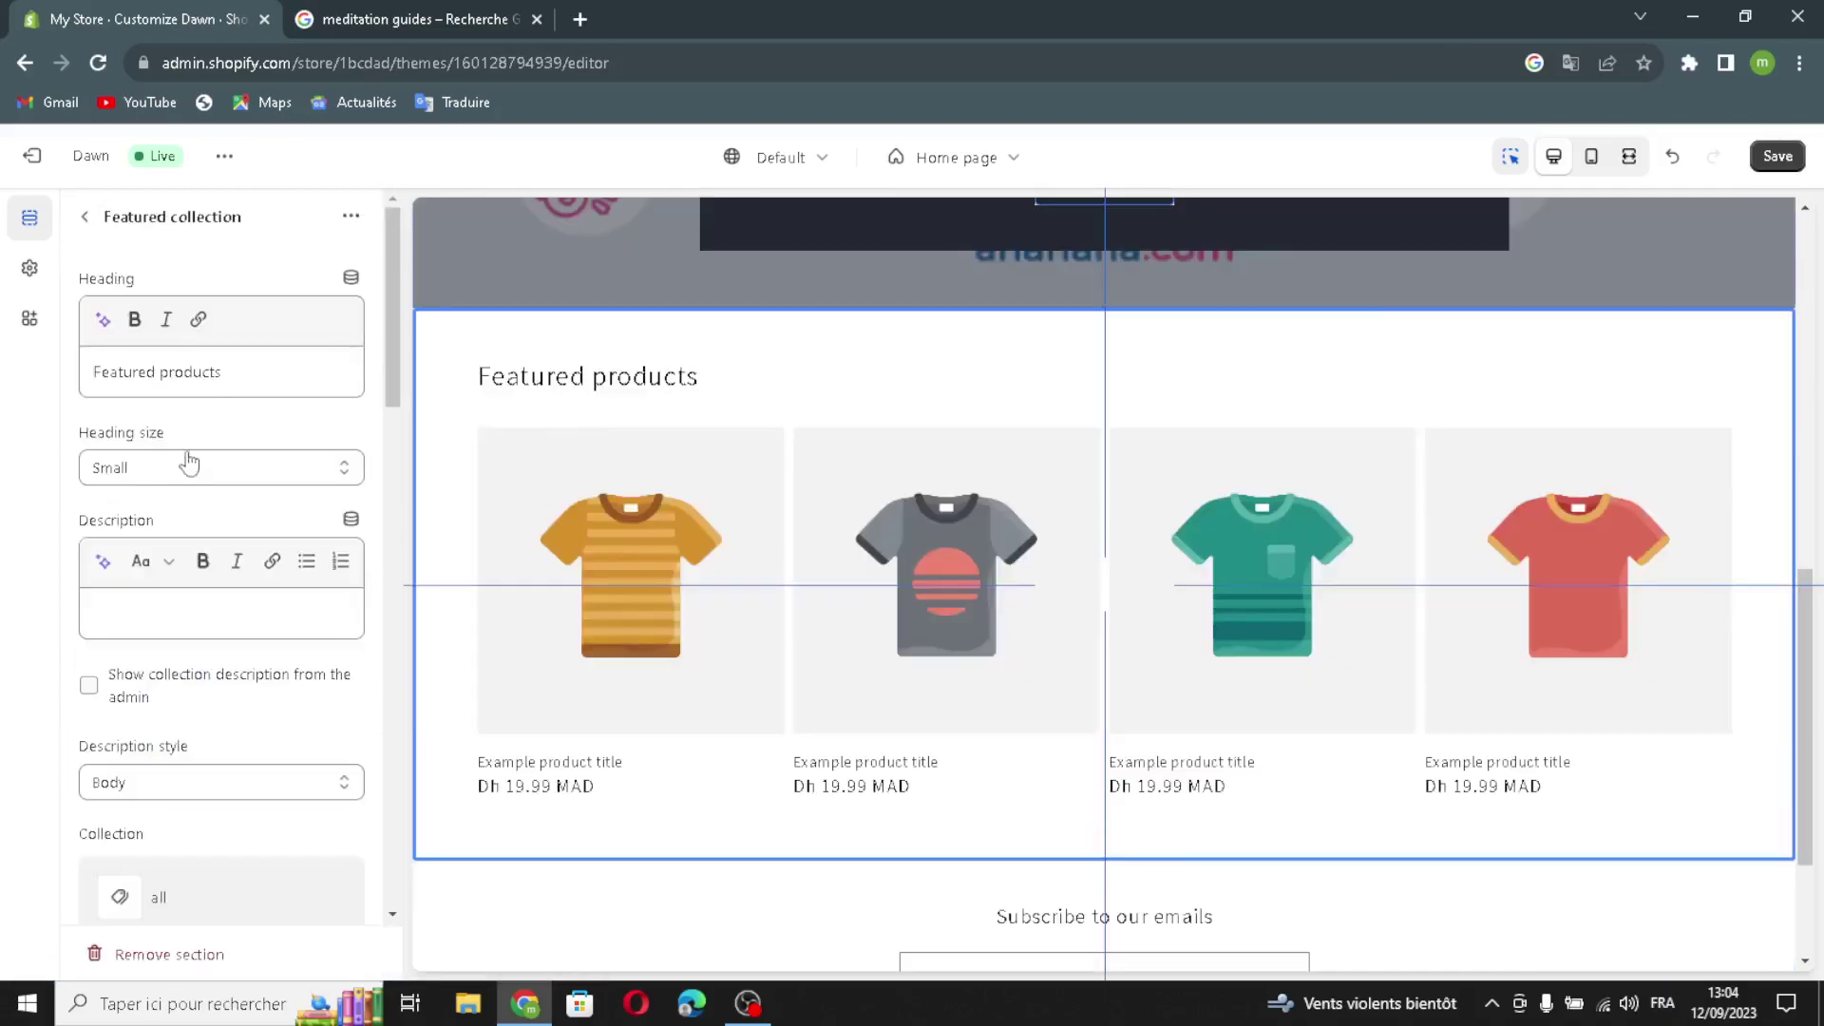
{"action": "left_click", "coordinate": [230, 373]}
{"action": "triple_click", "coordinate": [230, 374]}
{"action": "left_click", "coordinate": [230, 373]}
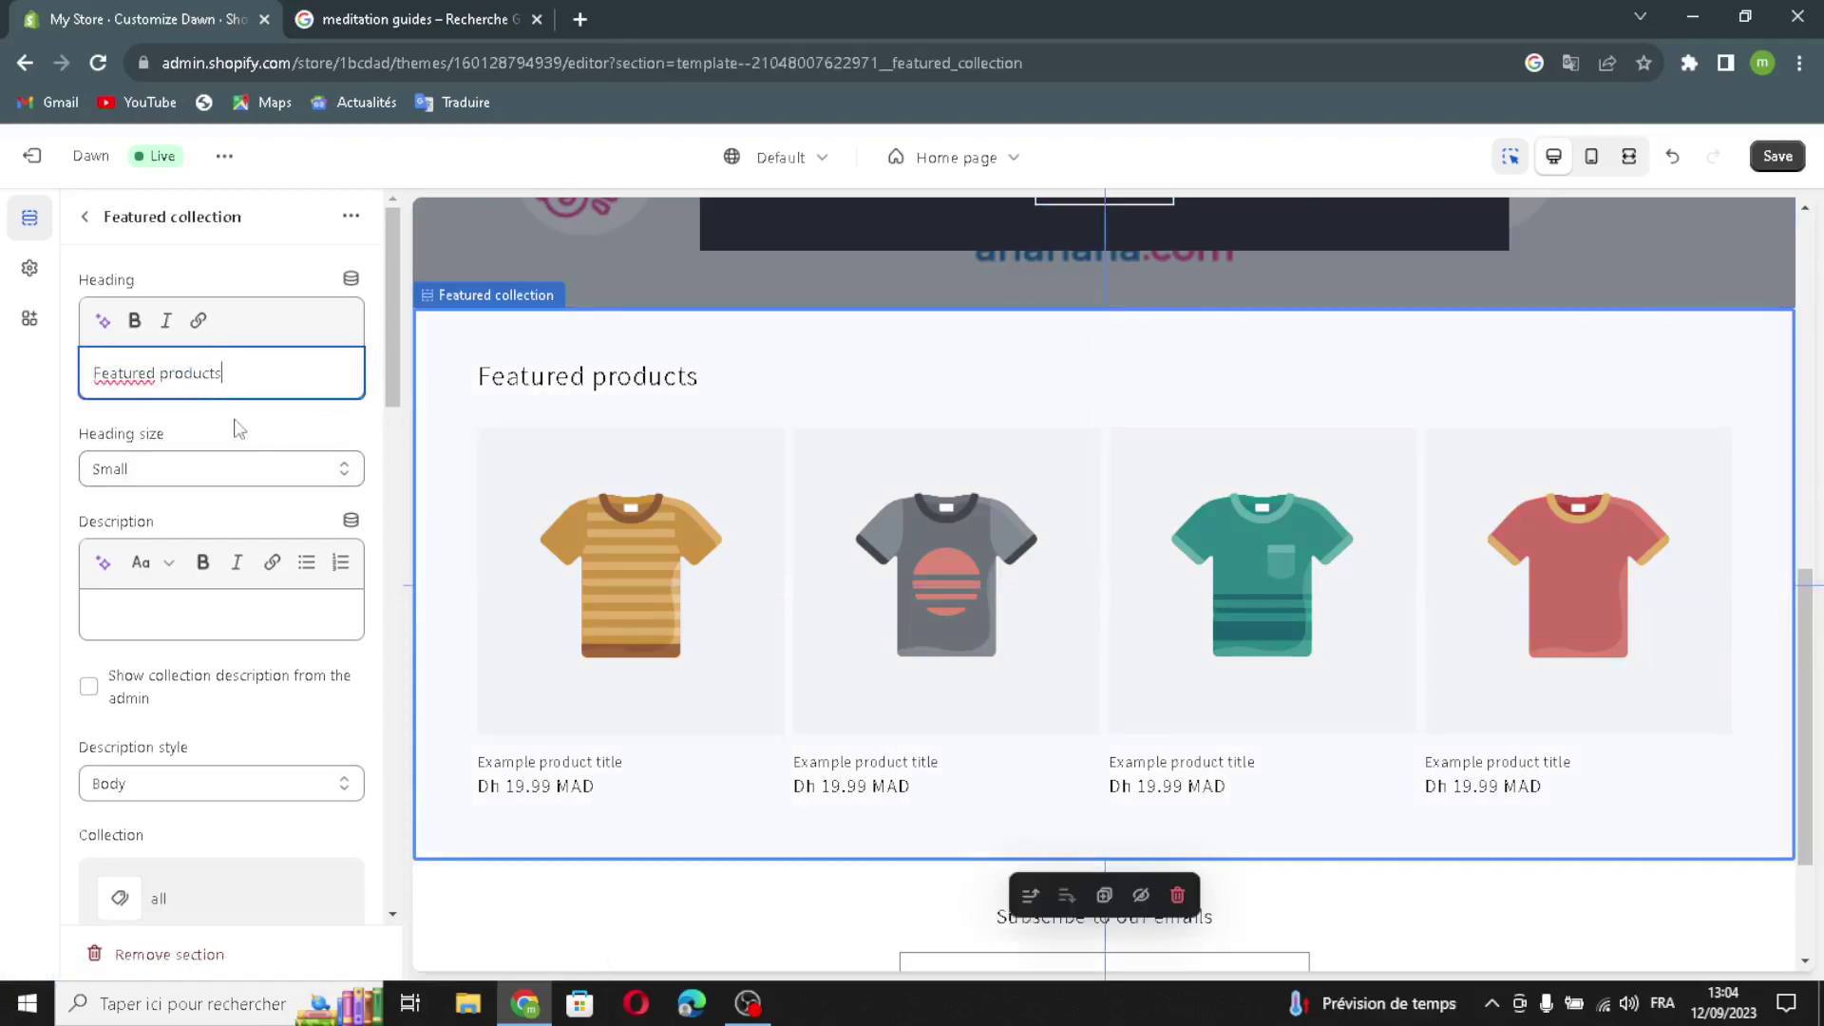
{"action": "left_click", "coordinate": [104, 321]}
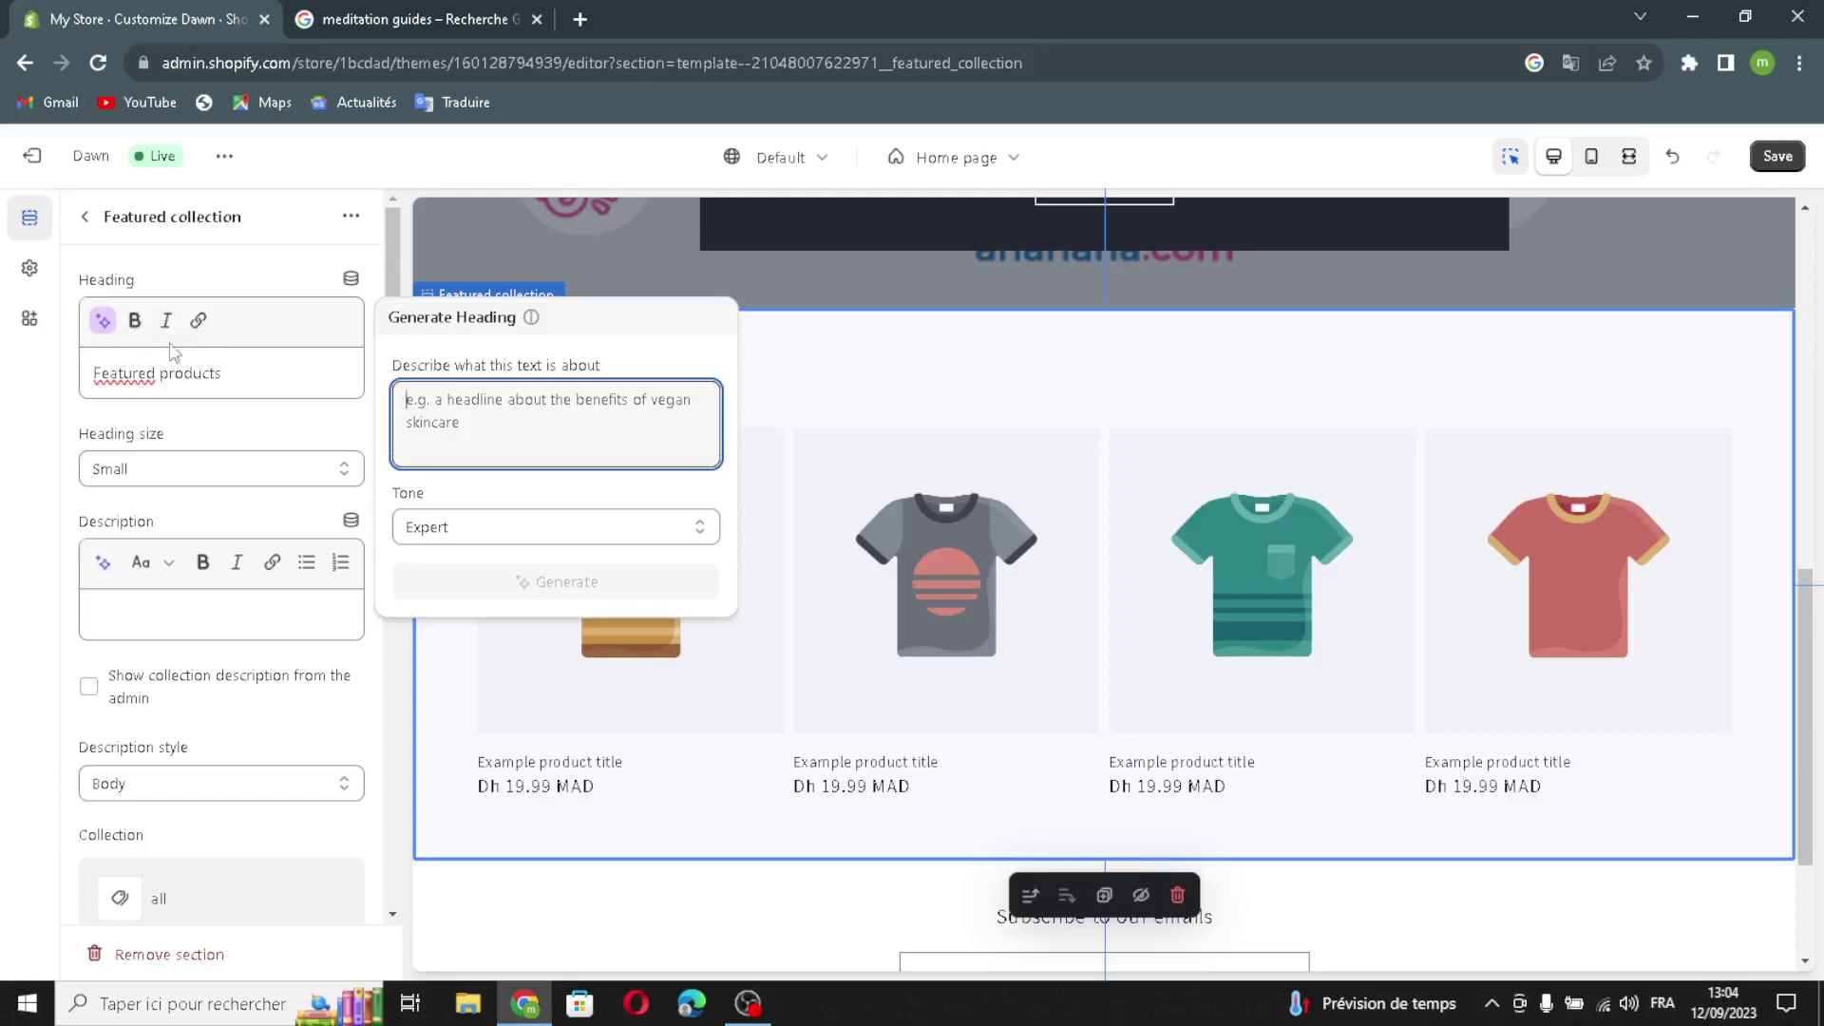
{"action": "type", "text": "m"}
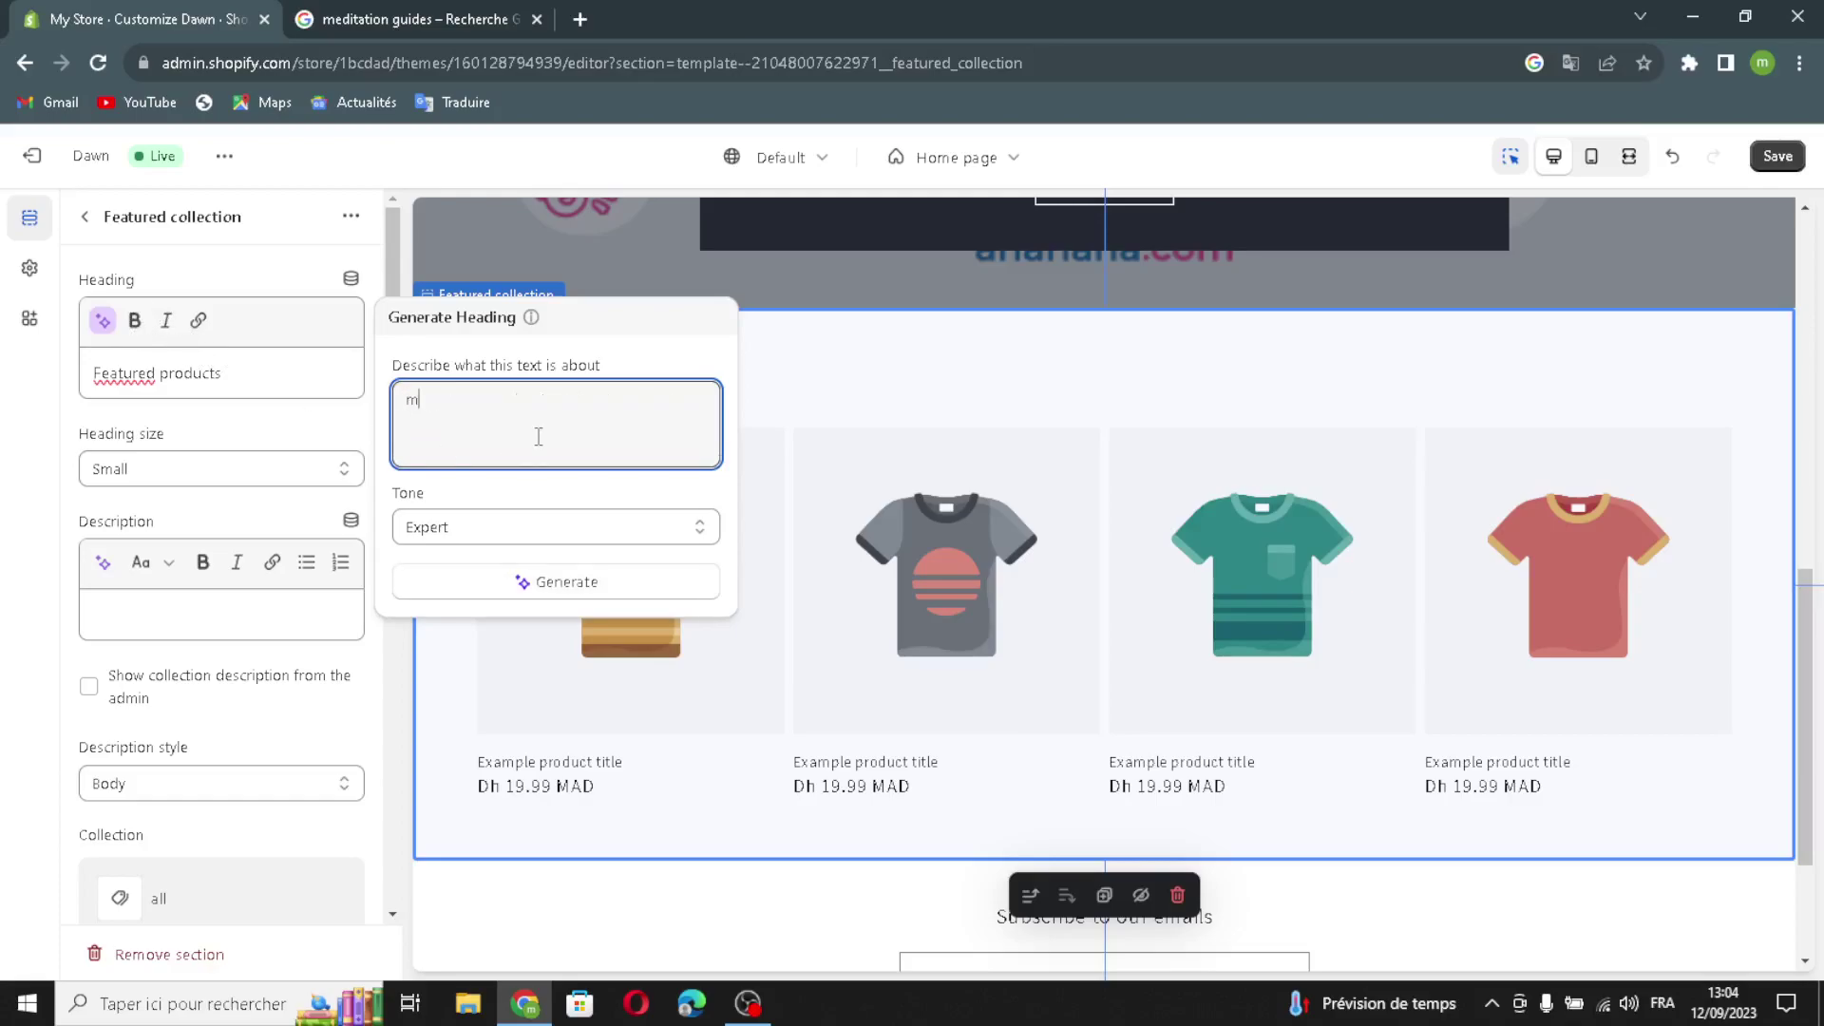
{"action": "type", "text": "editaion "}
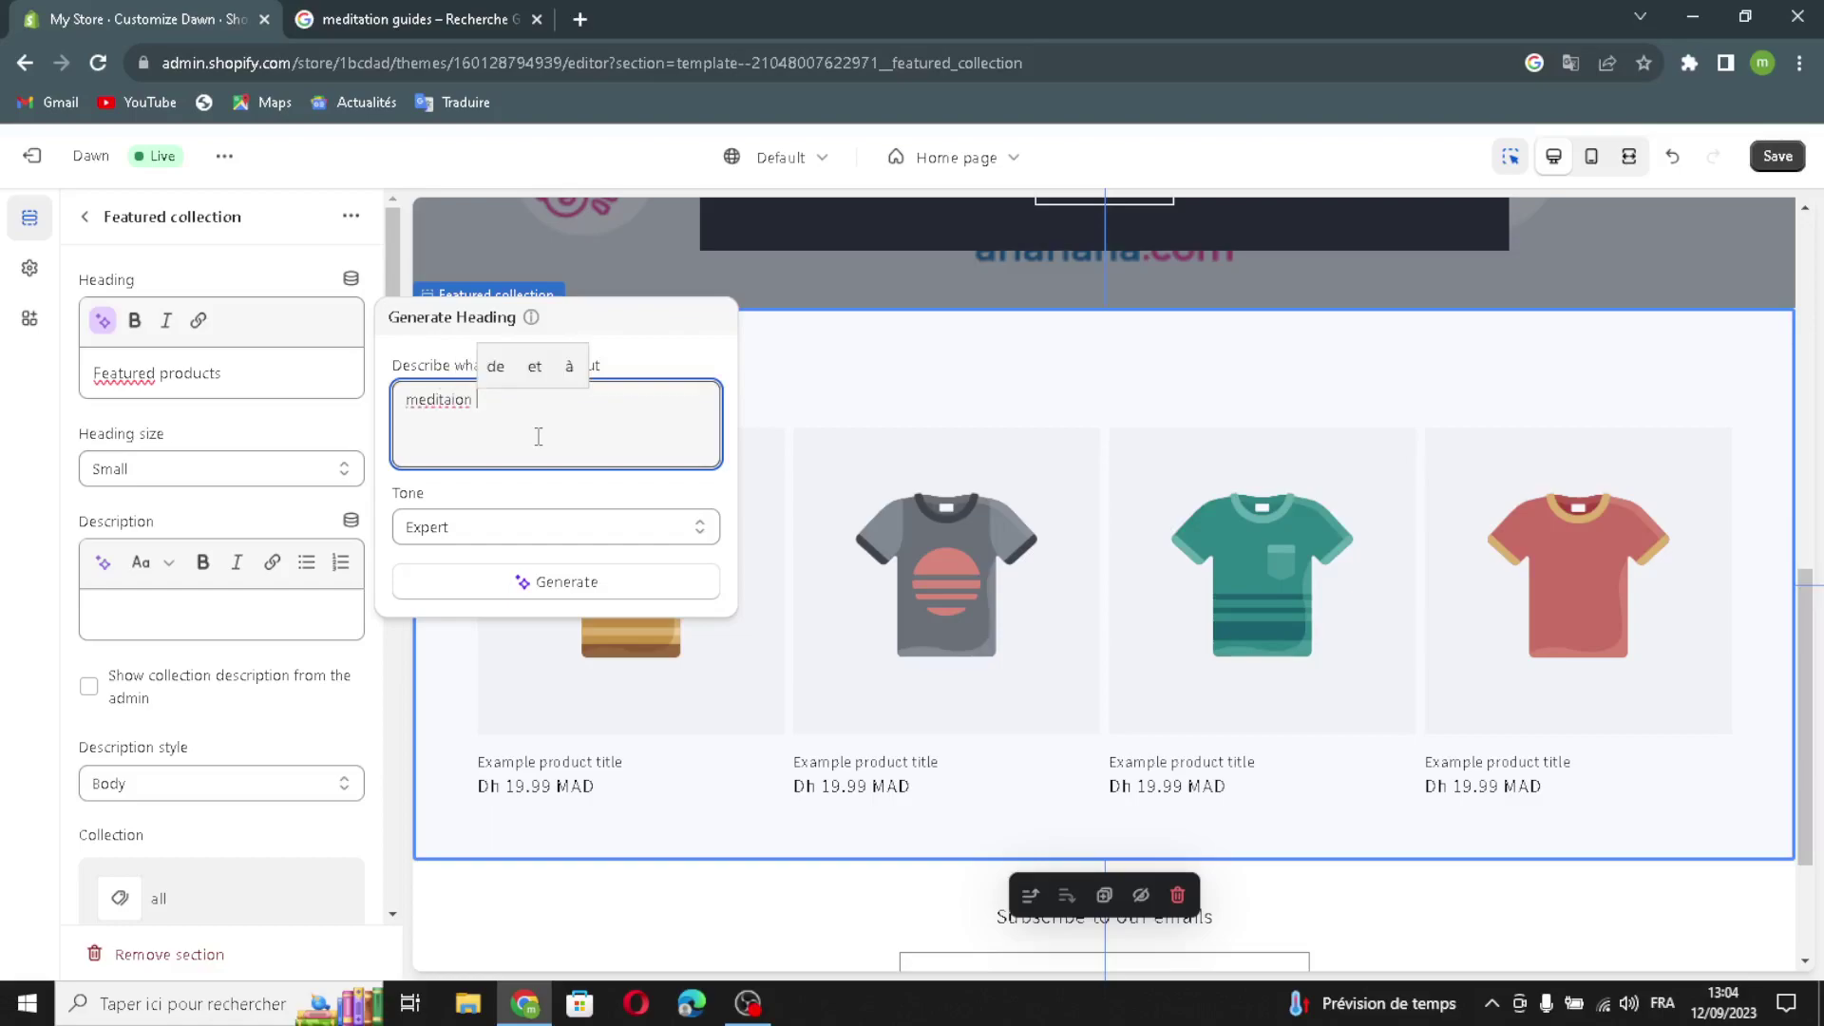
{"action": "type", "text": "guides"}
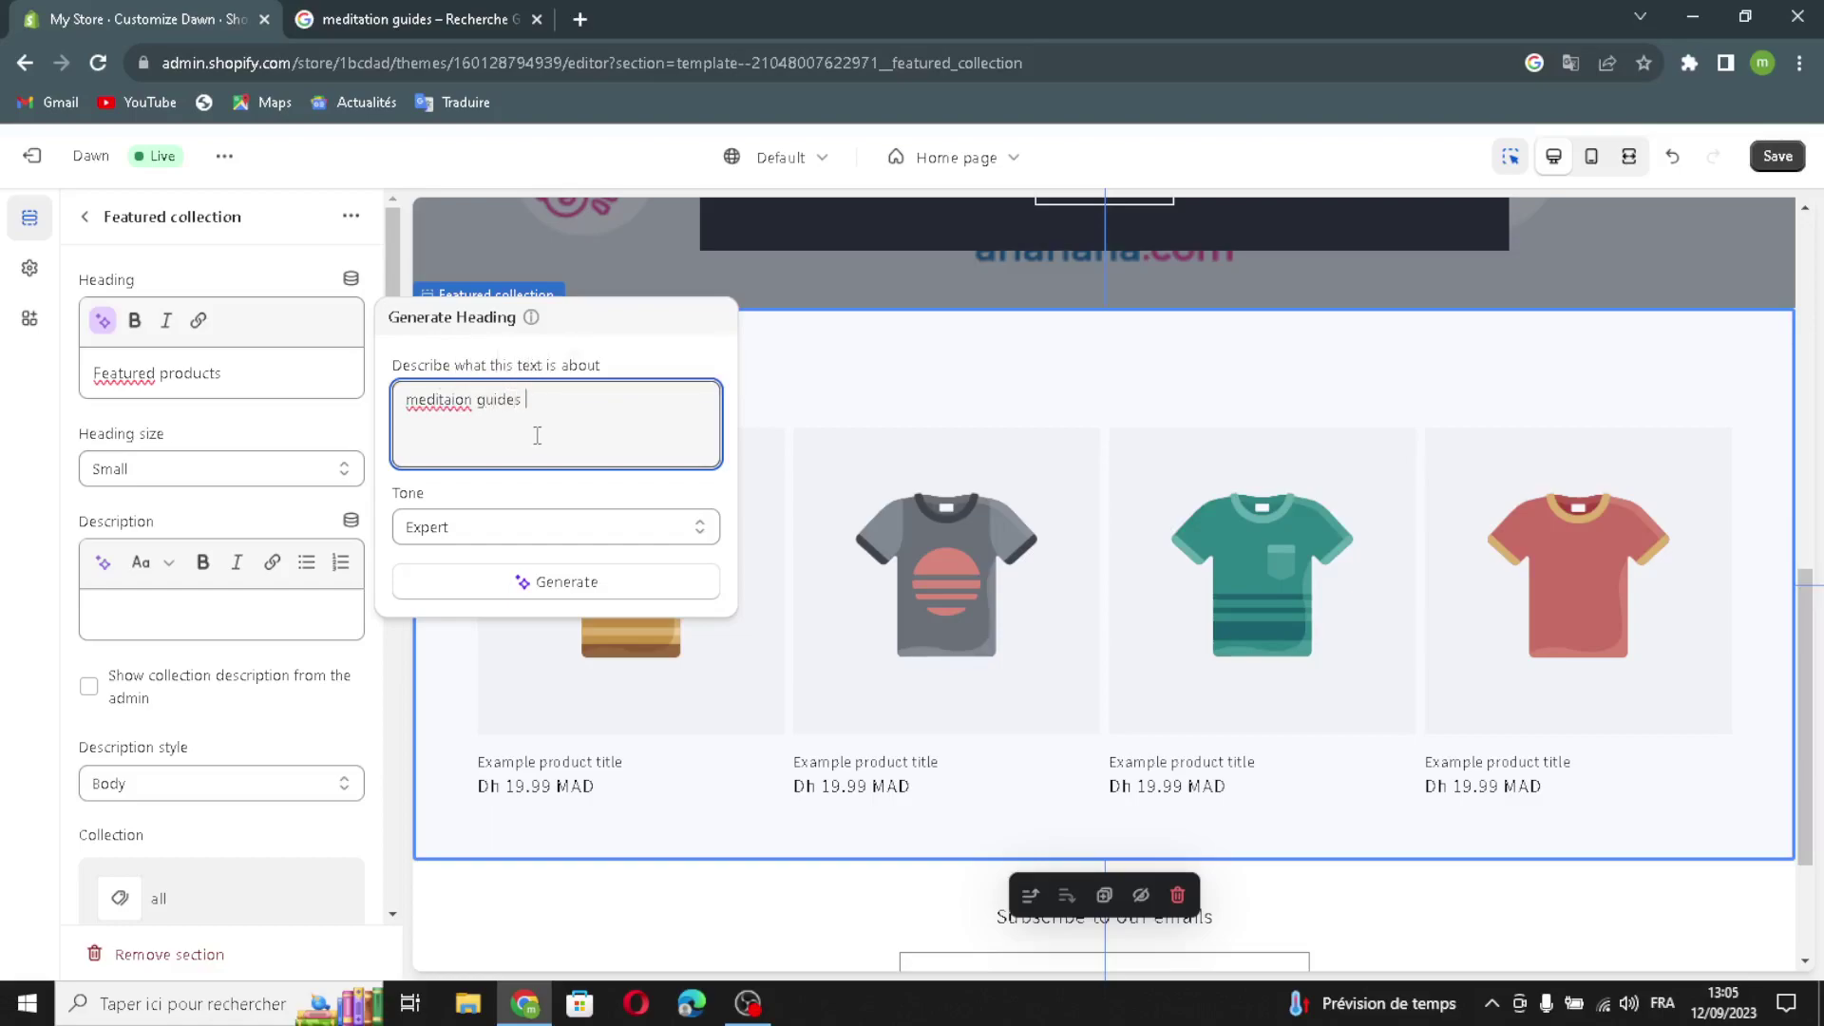
{"action": "left_click", "coordinate": [412, 581]}
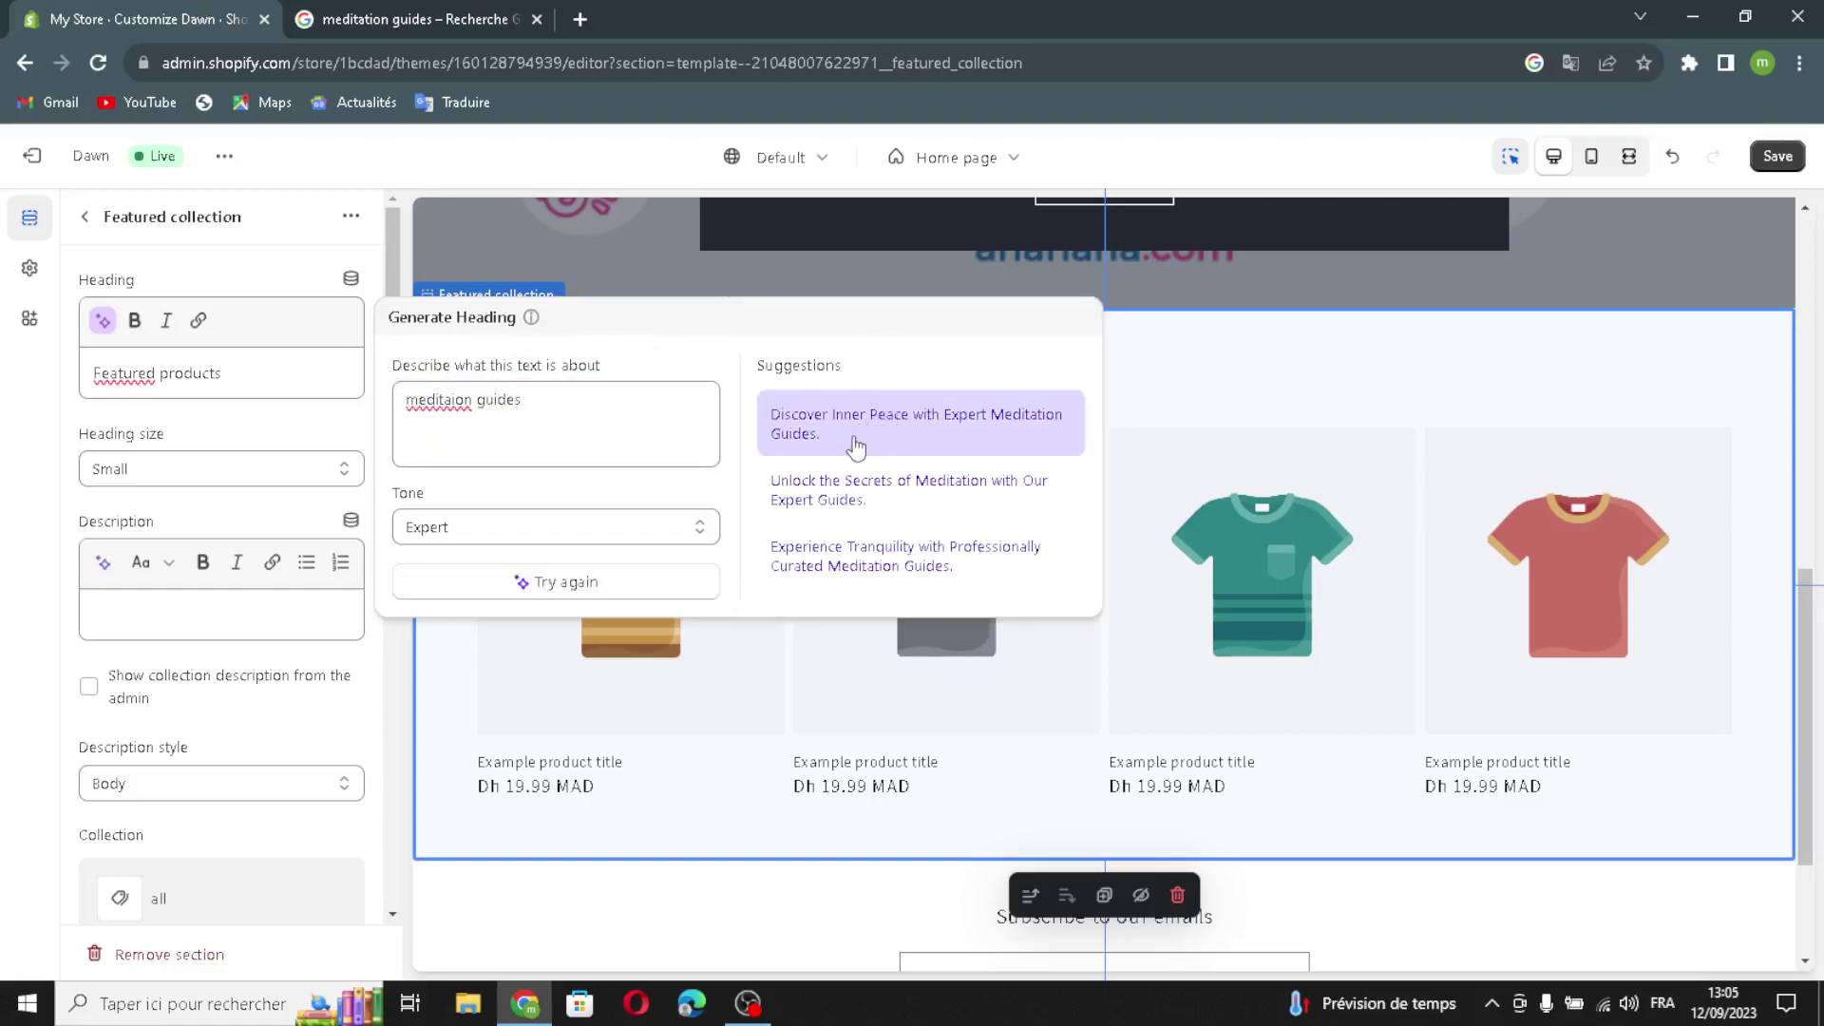
{"action": "left_click", "coordinate": [848, 484]}
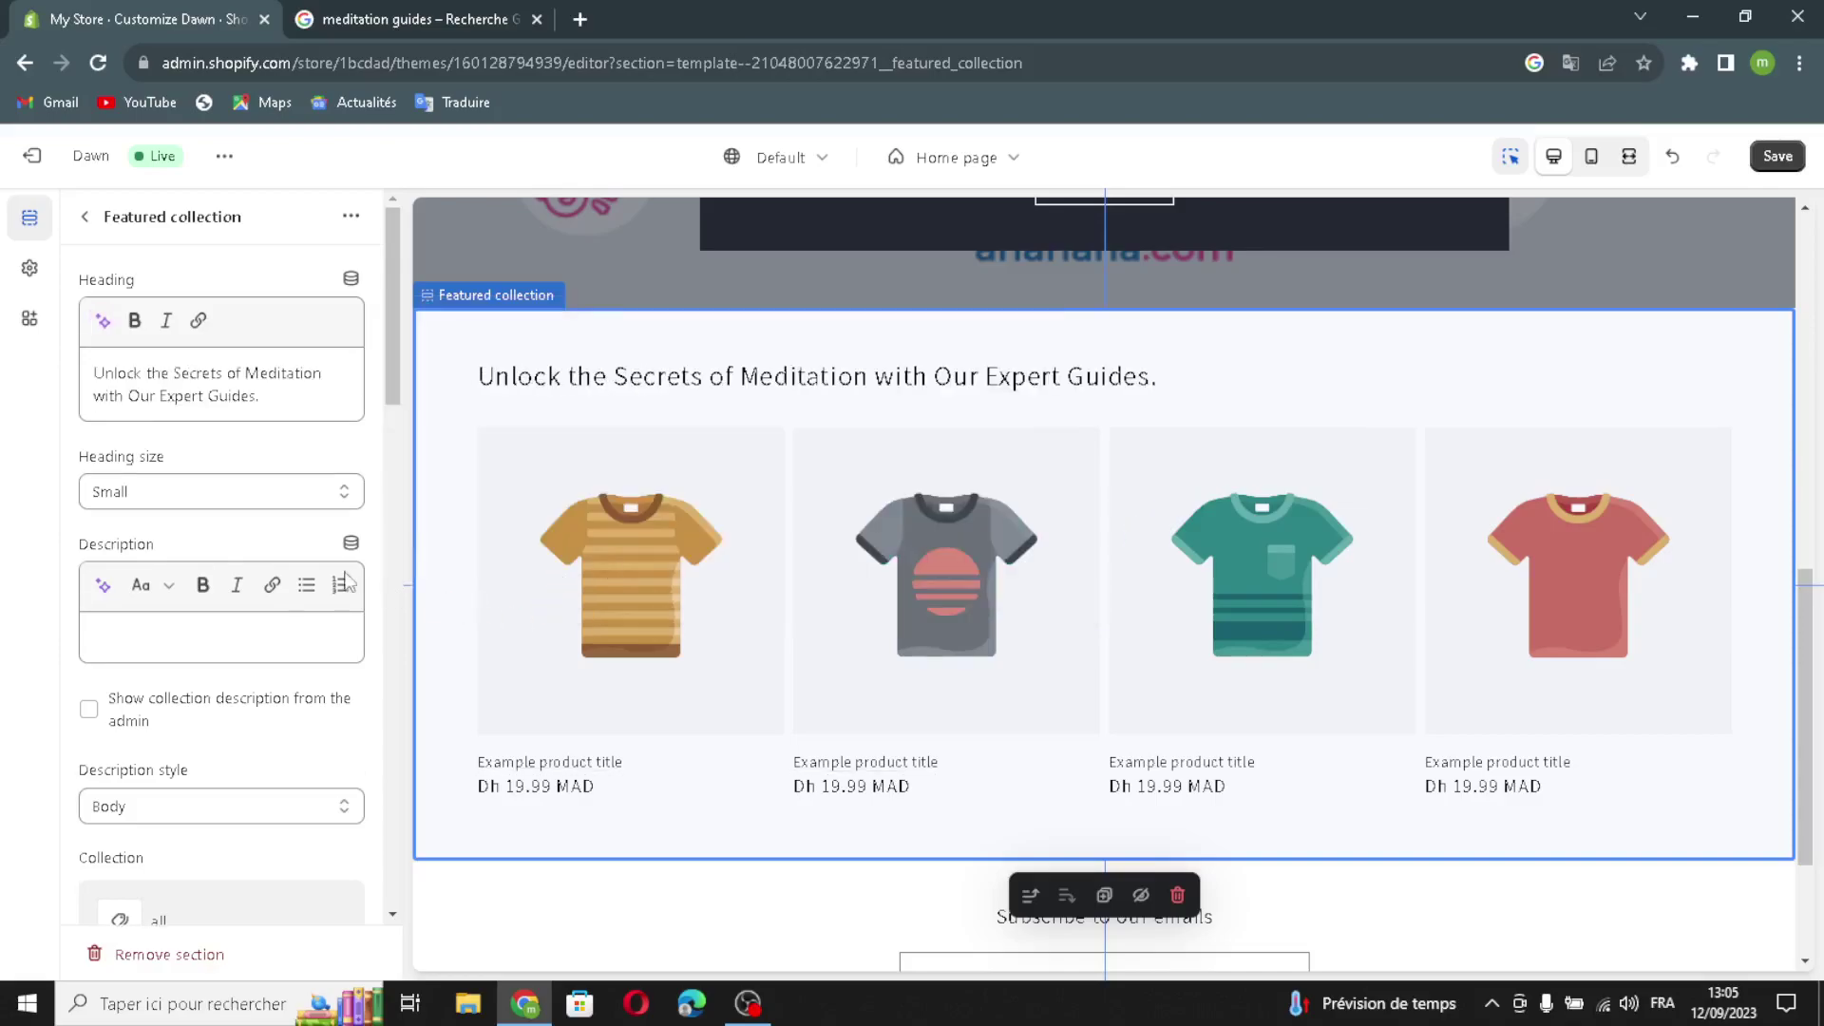
- Set the Featured collection's heading size to Medium and show the collection description from the admin
{"action": "left_click", "coordinate": [282, 492]}
{"action": "left_click", "coordinate": [283, 540]}
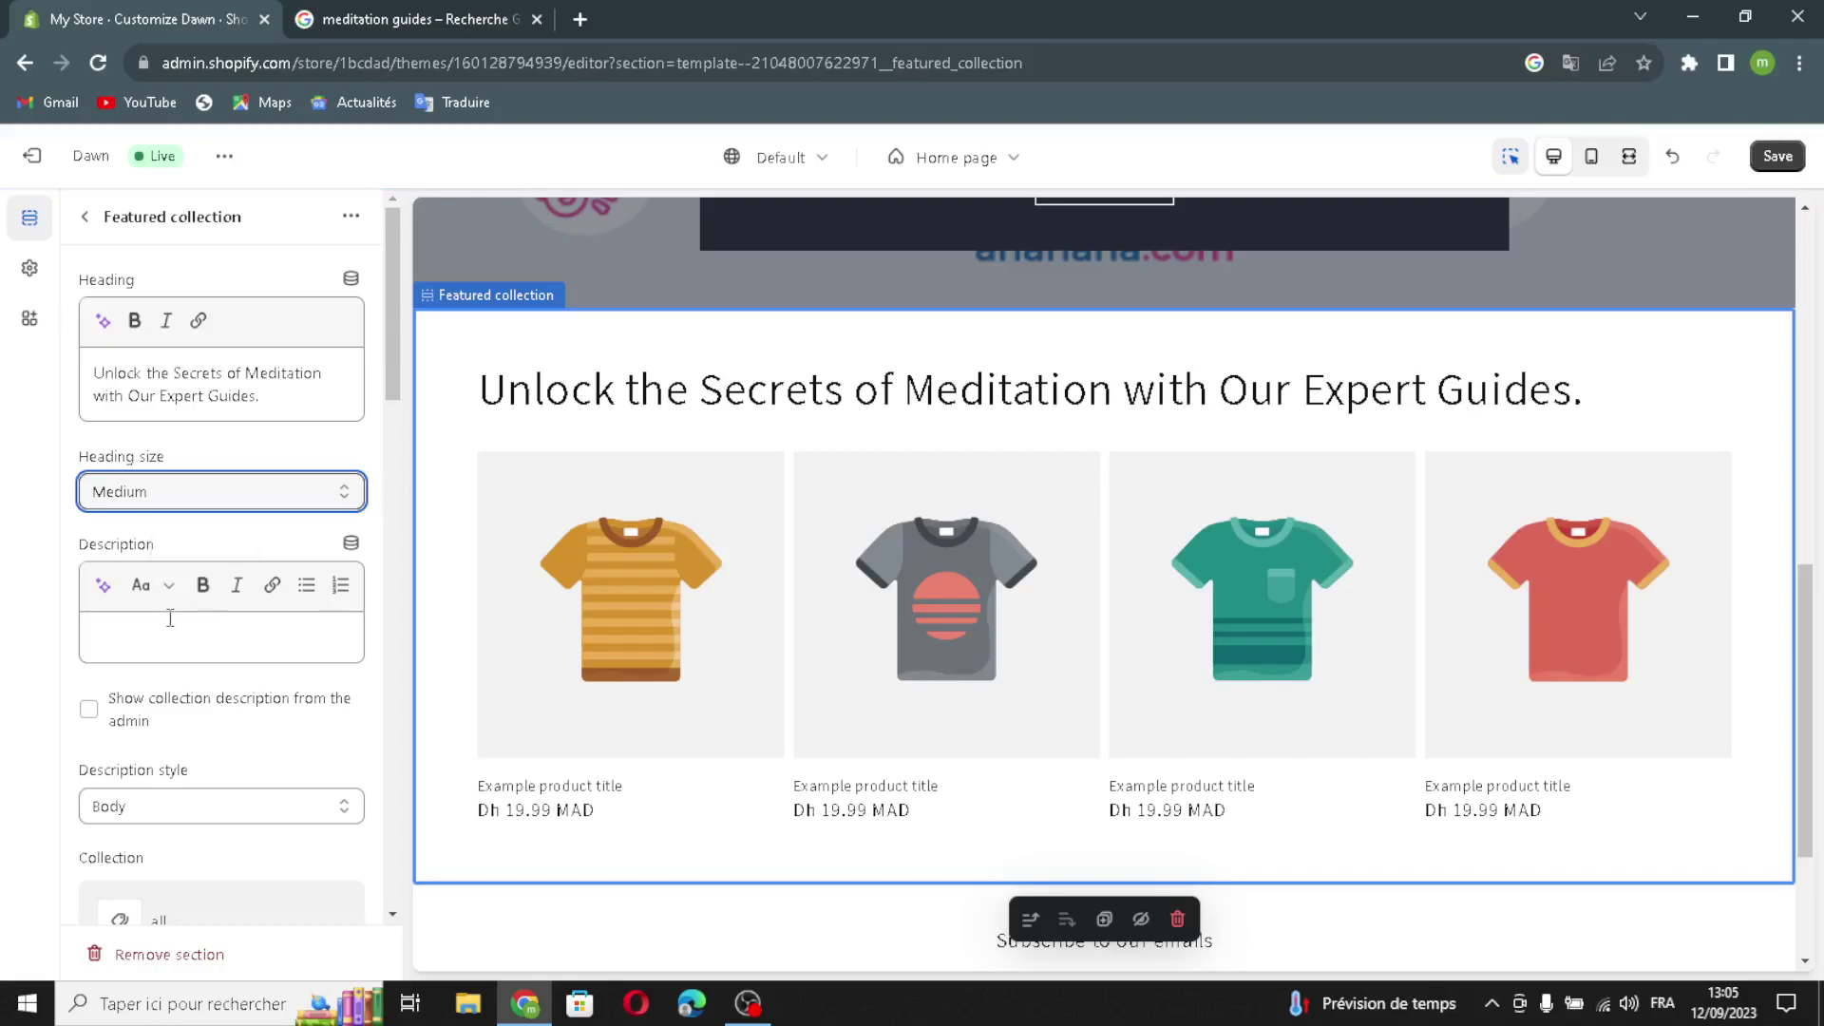
{"action": "left_click", "coordinate": [111, 700]}
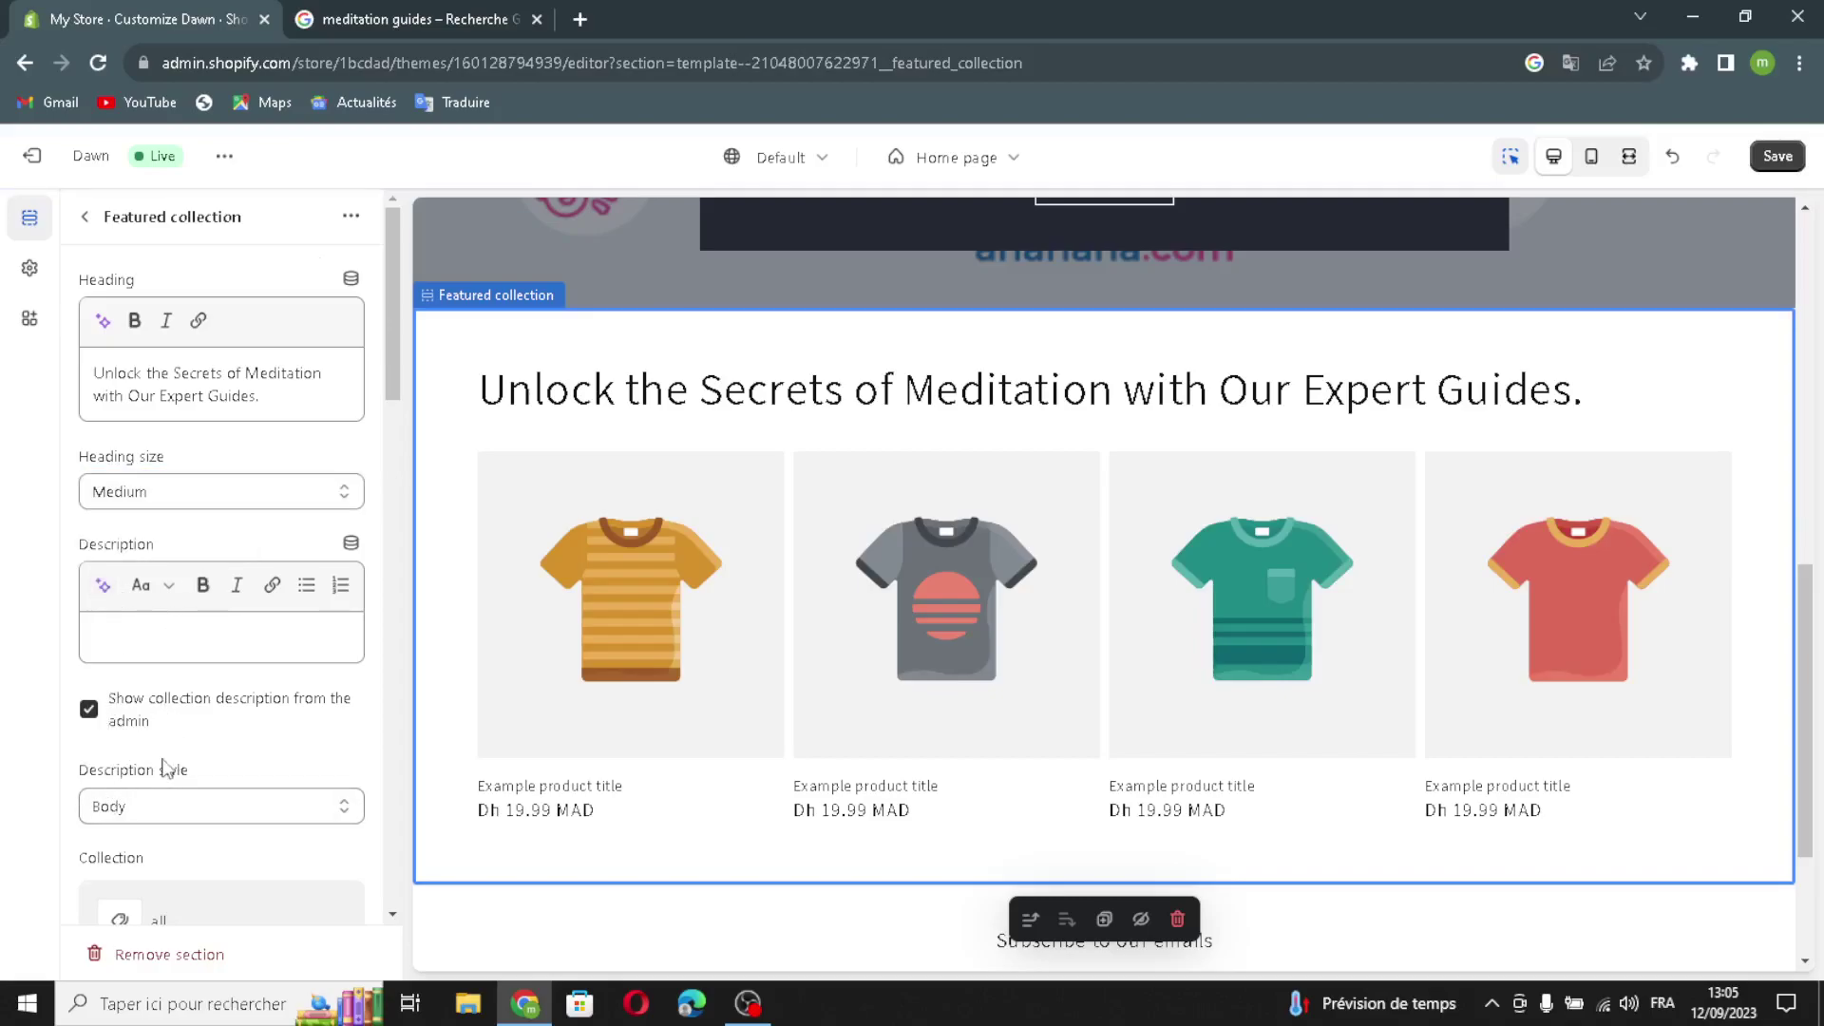
{"action": "scroll", "coordinate": [166, 768], "scroll_direction": "down", "scroll_amount": 3}
{"action": "left_click", "coordinate": [122, 489]}
{"action": "left_click", "coordinate": [123, 476]}
{"action": "scroll", "coordinate": [119, 774], "scroll_direction": "down", "scroll_amount": 3}
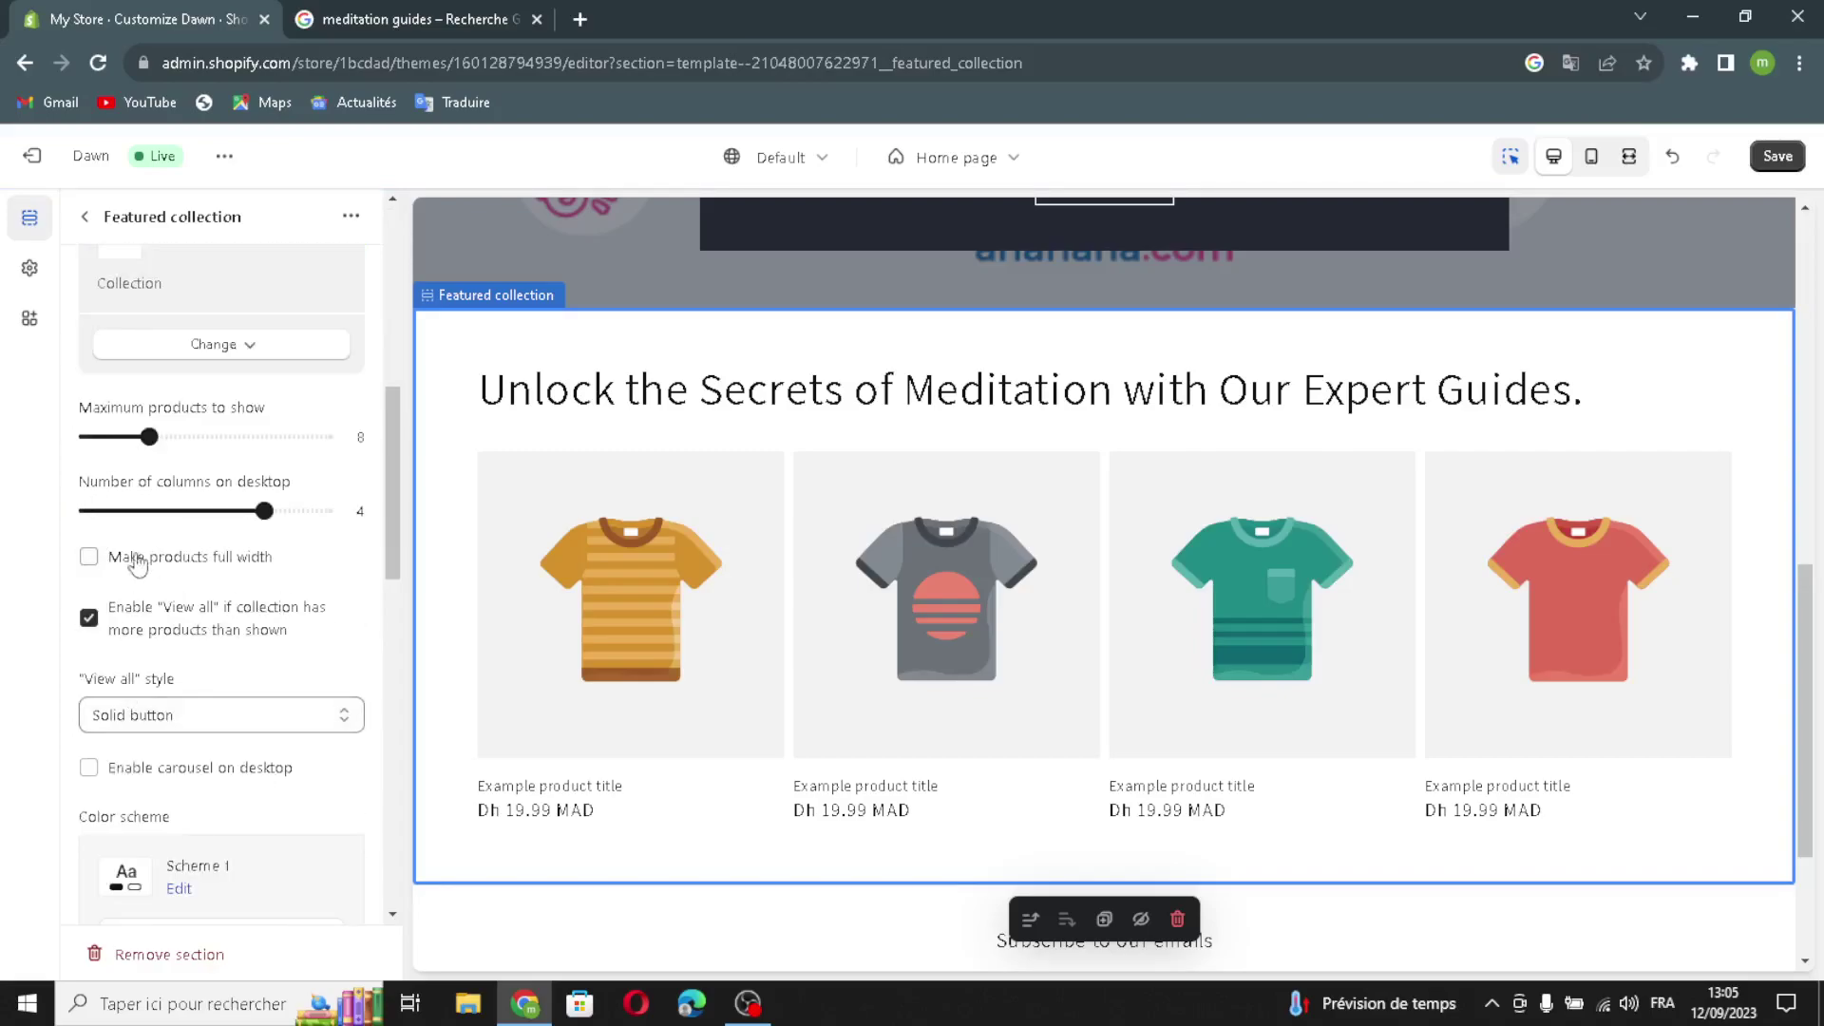
- Make the Featured collection's products full width and enable its carousel on desktop
{"action": "left_click", "coordinate": [89, 557]}
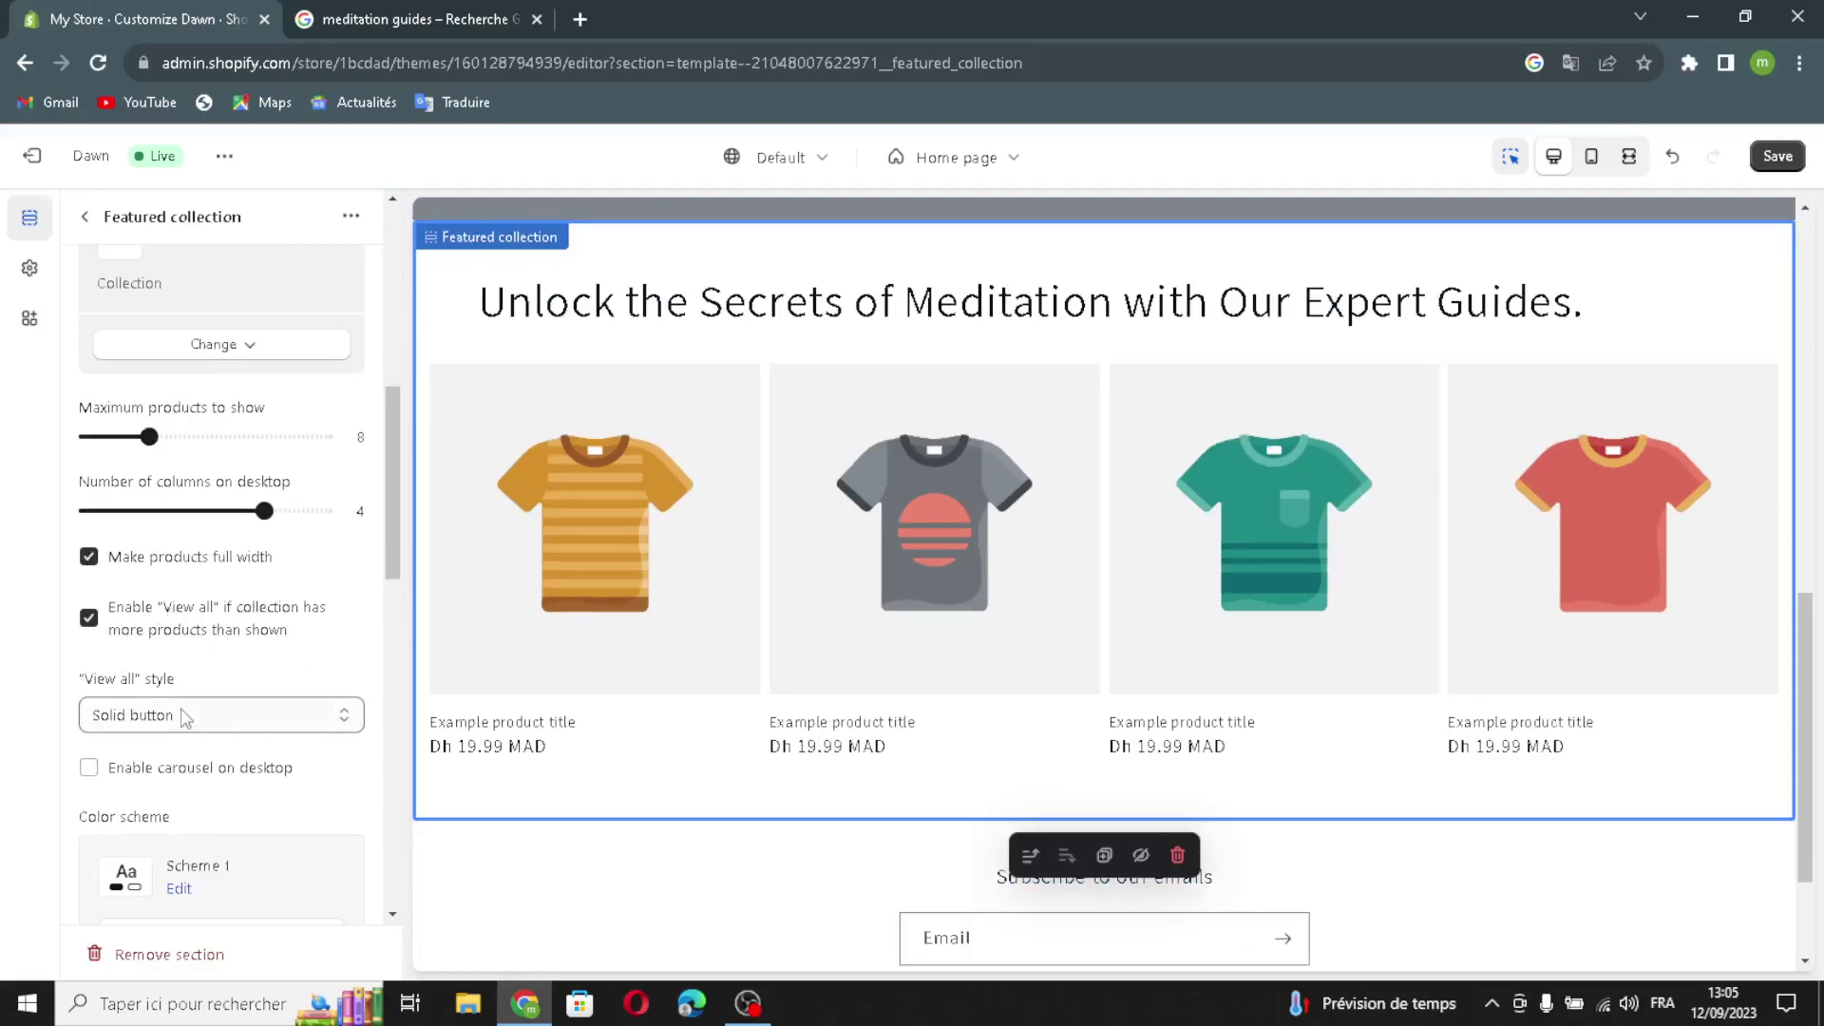
{"action": "scroll", "coordinate": [184, 719], "scroll_direction": "down", "scroll_amount": 2}
{"action": "left_click", "coordinate": [89, 539]}
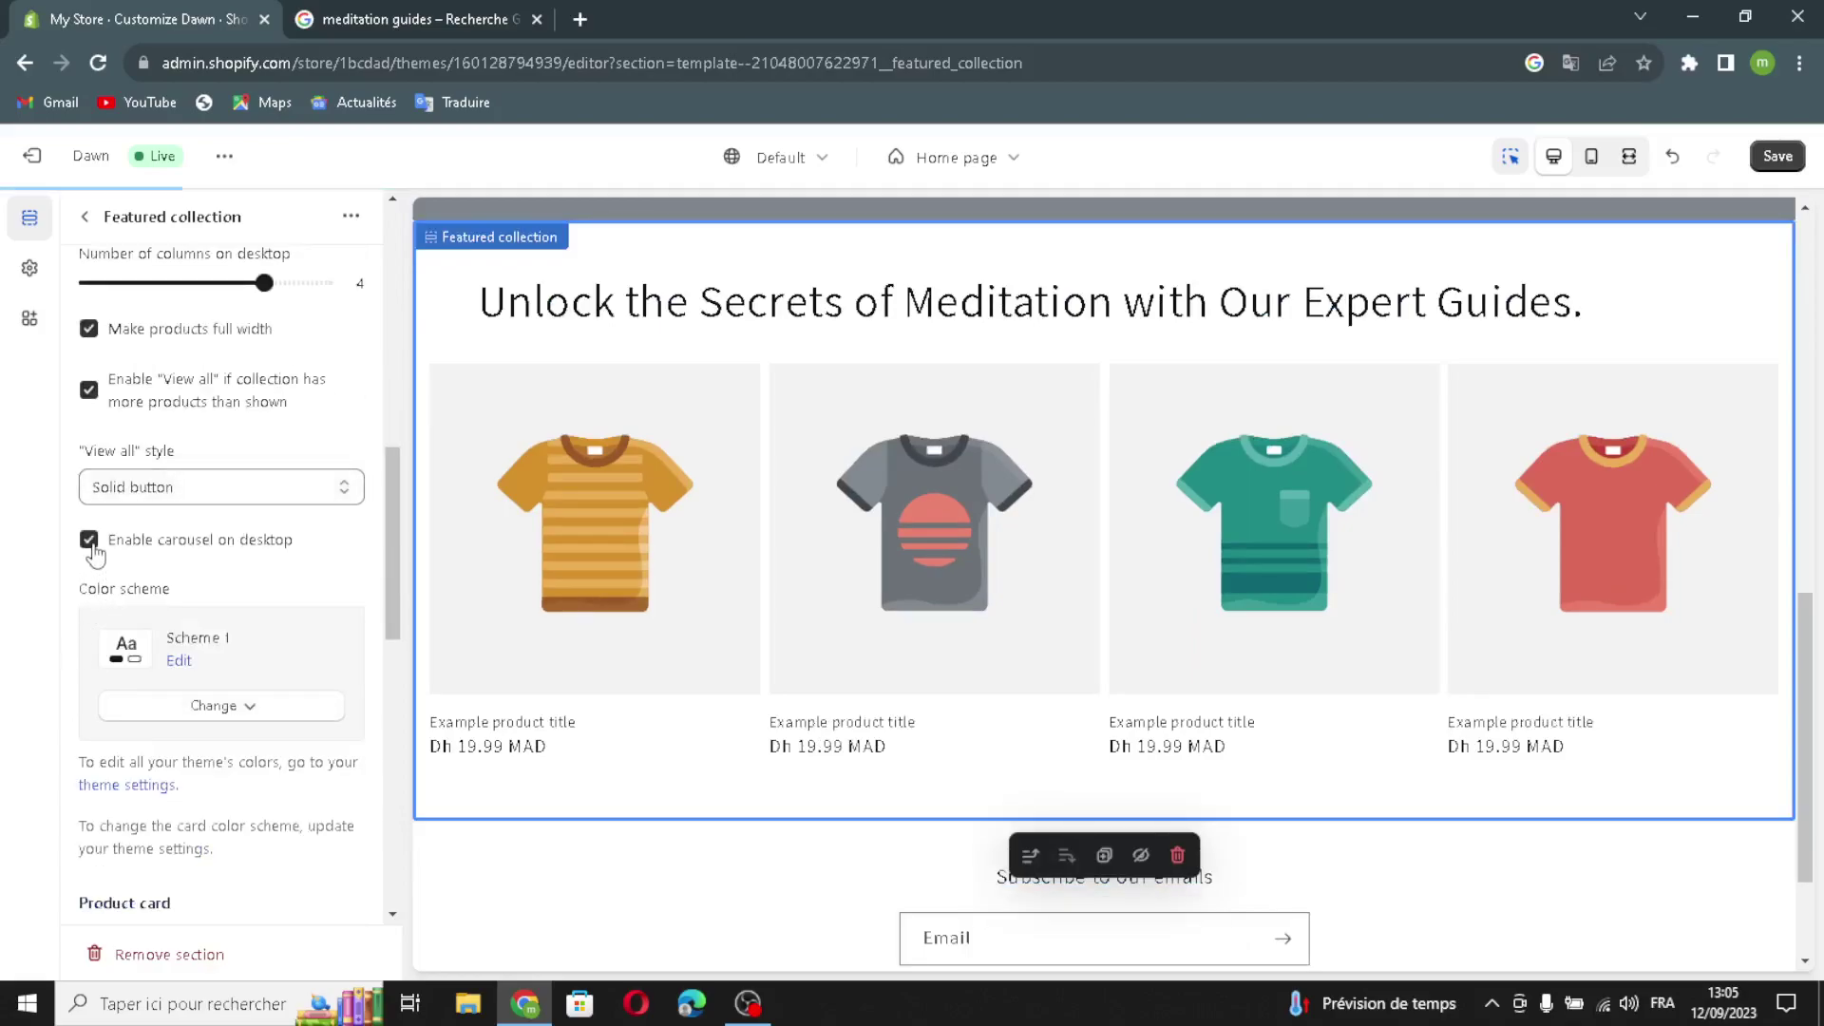
{"action": "scroll", "coordinate": [162, 722], "scroll_direction": "down", "scroll_amount": 1}
{"action": "scroll", "coordinate": [161, 722], "scroll_direction": "down", "scroll_amount": 1}
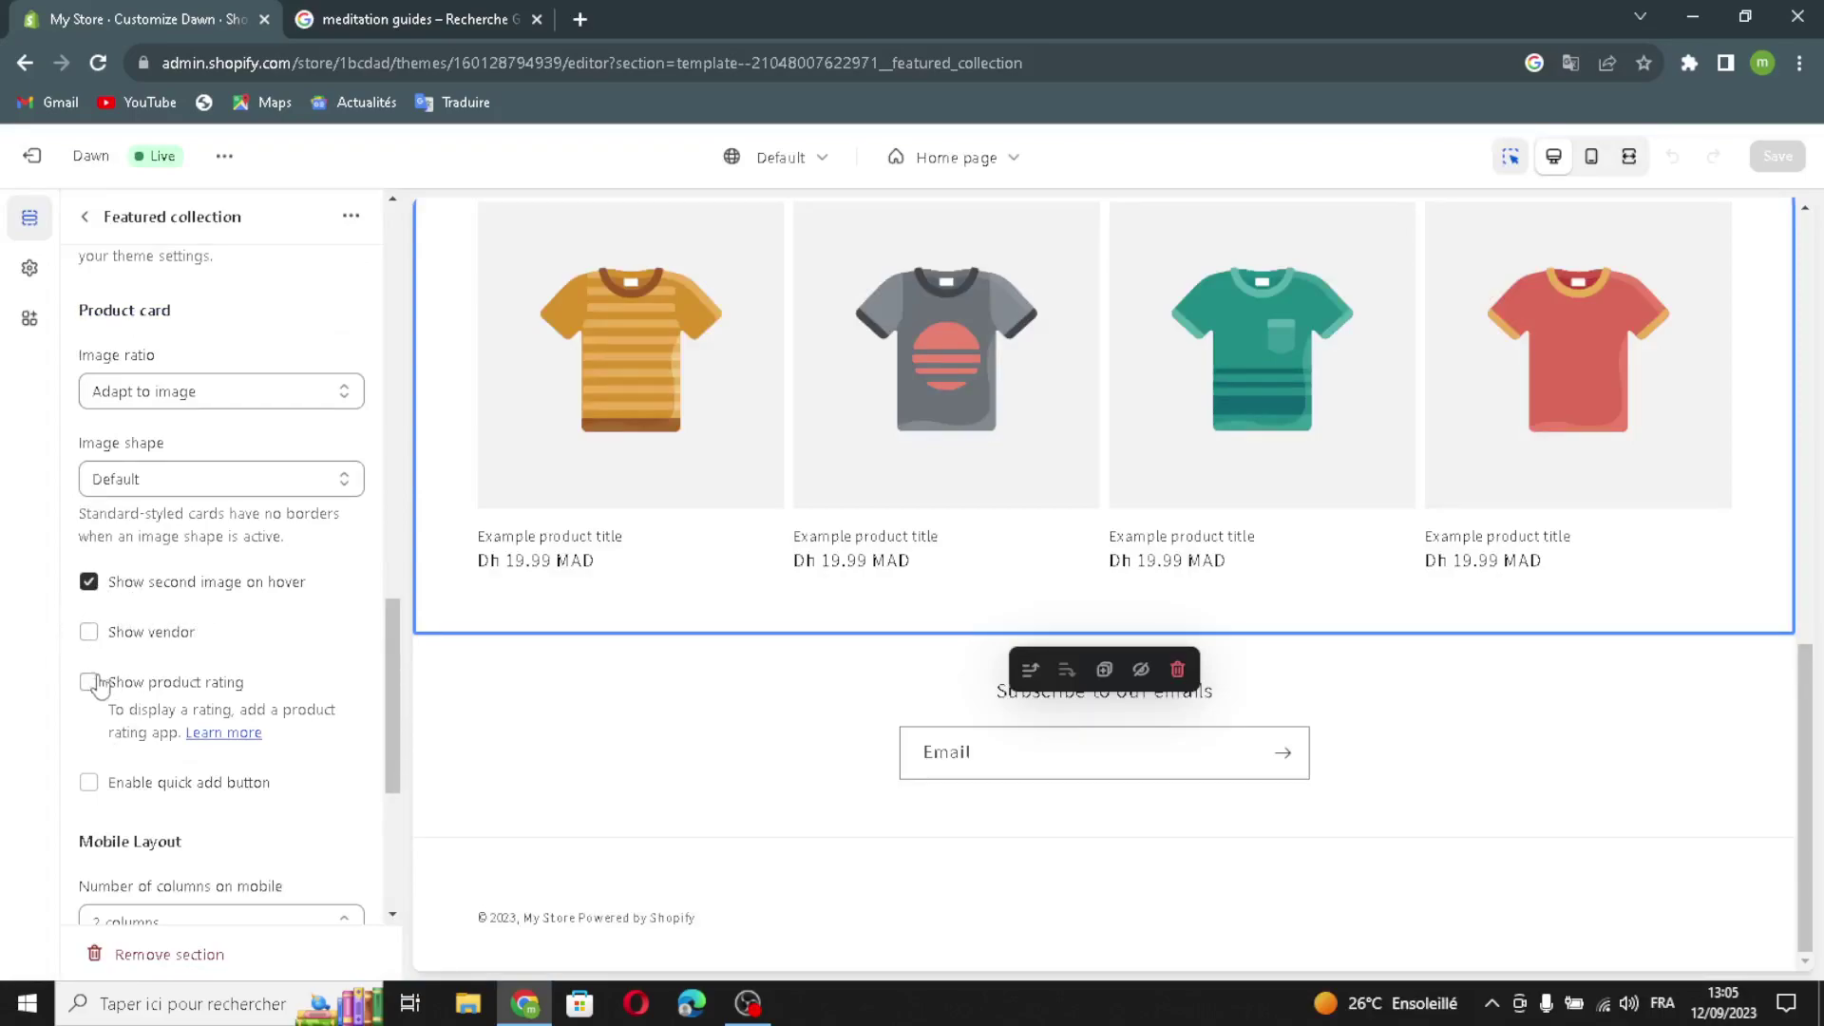
- Enable the quick add button and swipe on mobile for the Featured collection, and return to the section list
{"action": "left_click", "coordinate": [88, 785]}
{"action": "scroll", "coordinate": [133, 836], "scroll_direction": "down", "scroll_amount": 2}
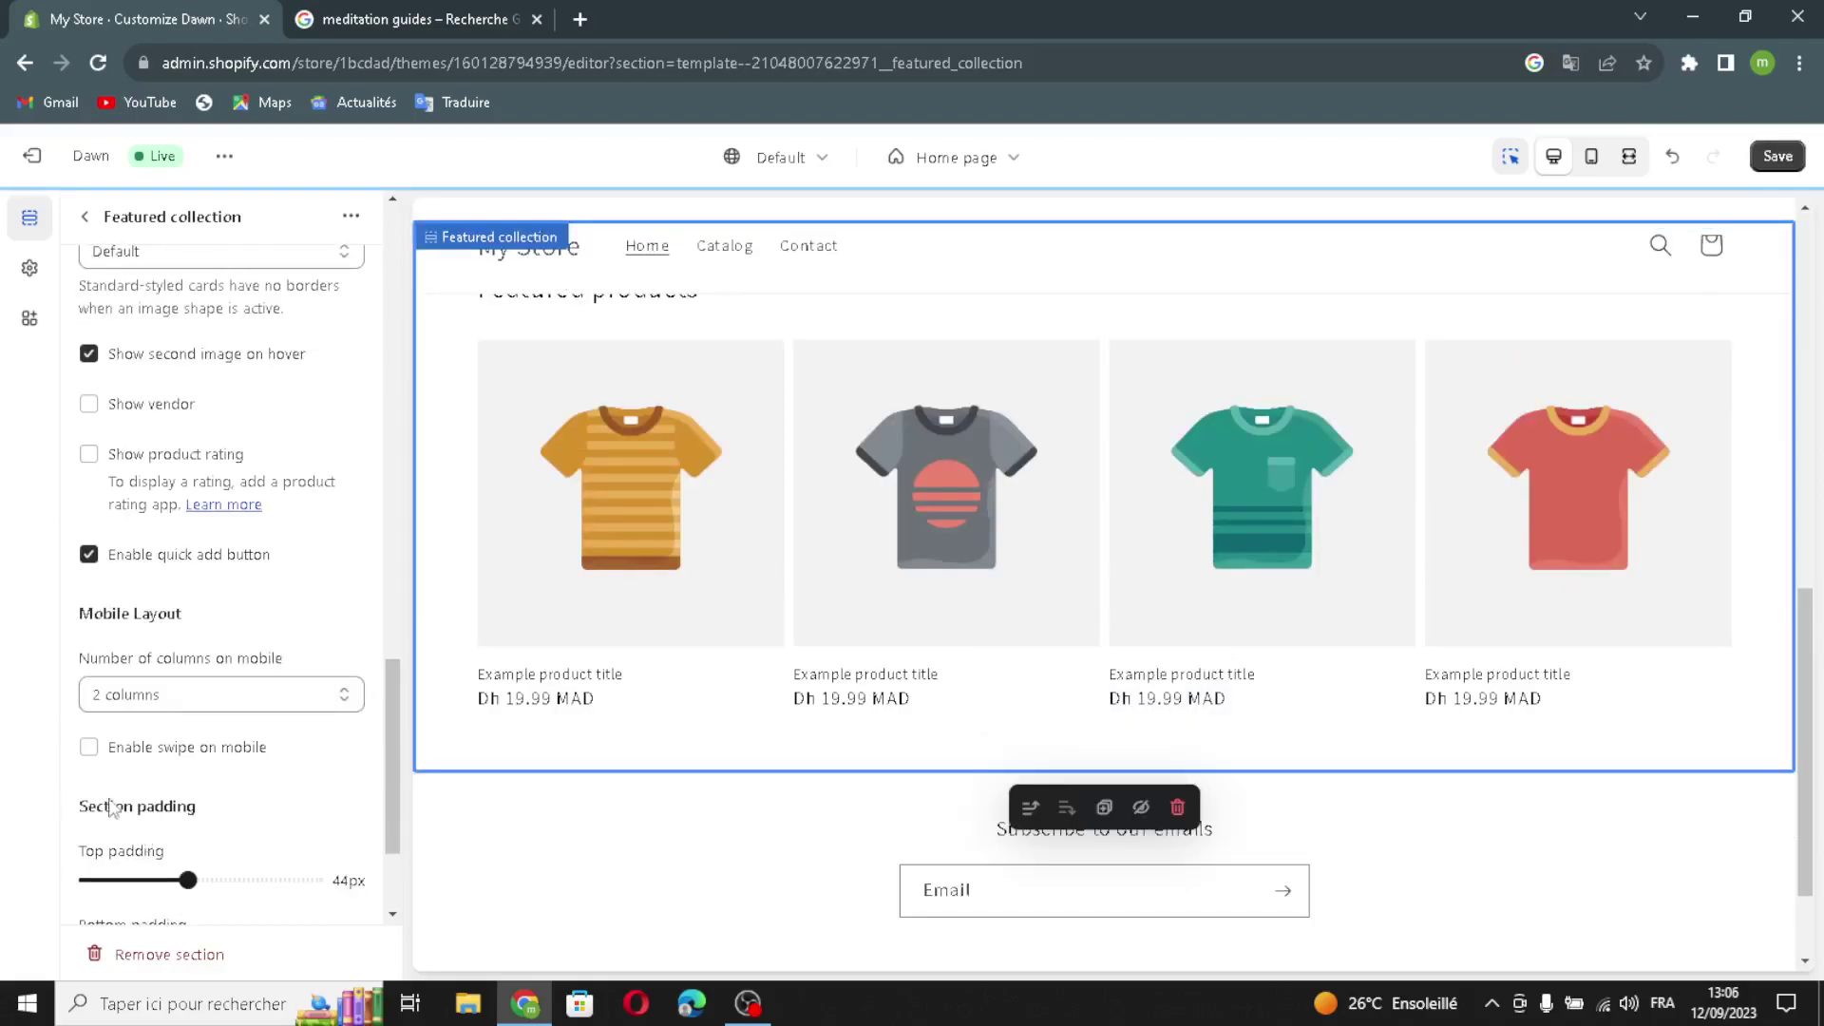
{"action": "left_click", "coordinate": [90, 747]}
{"action": "scroll", "coordinate": [133, 808], "scroll_direction": "down", "scroll_amount": 2}
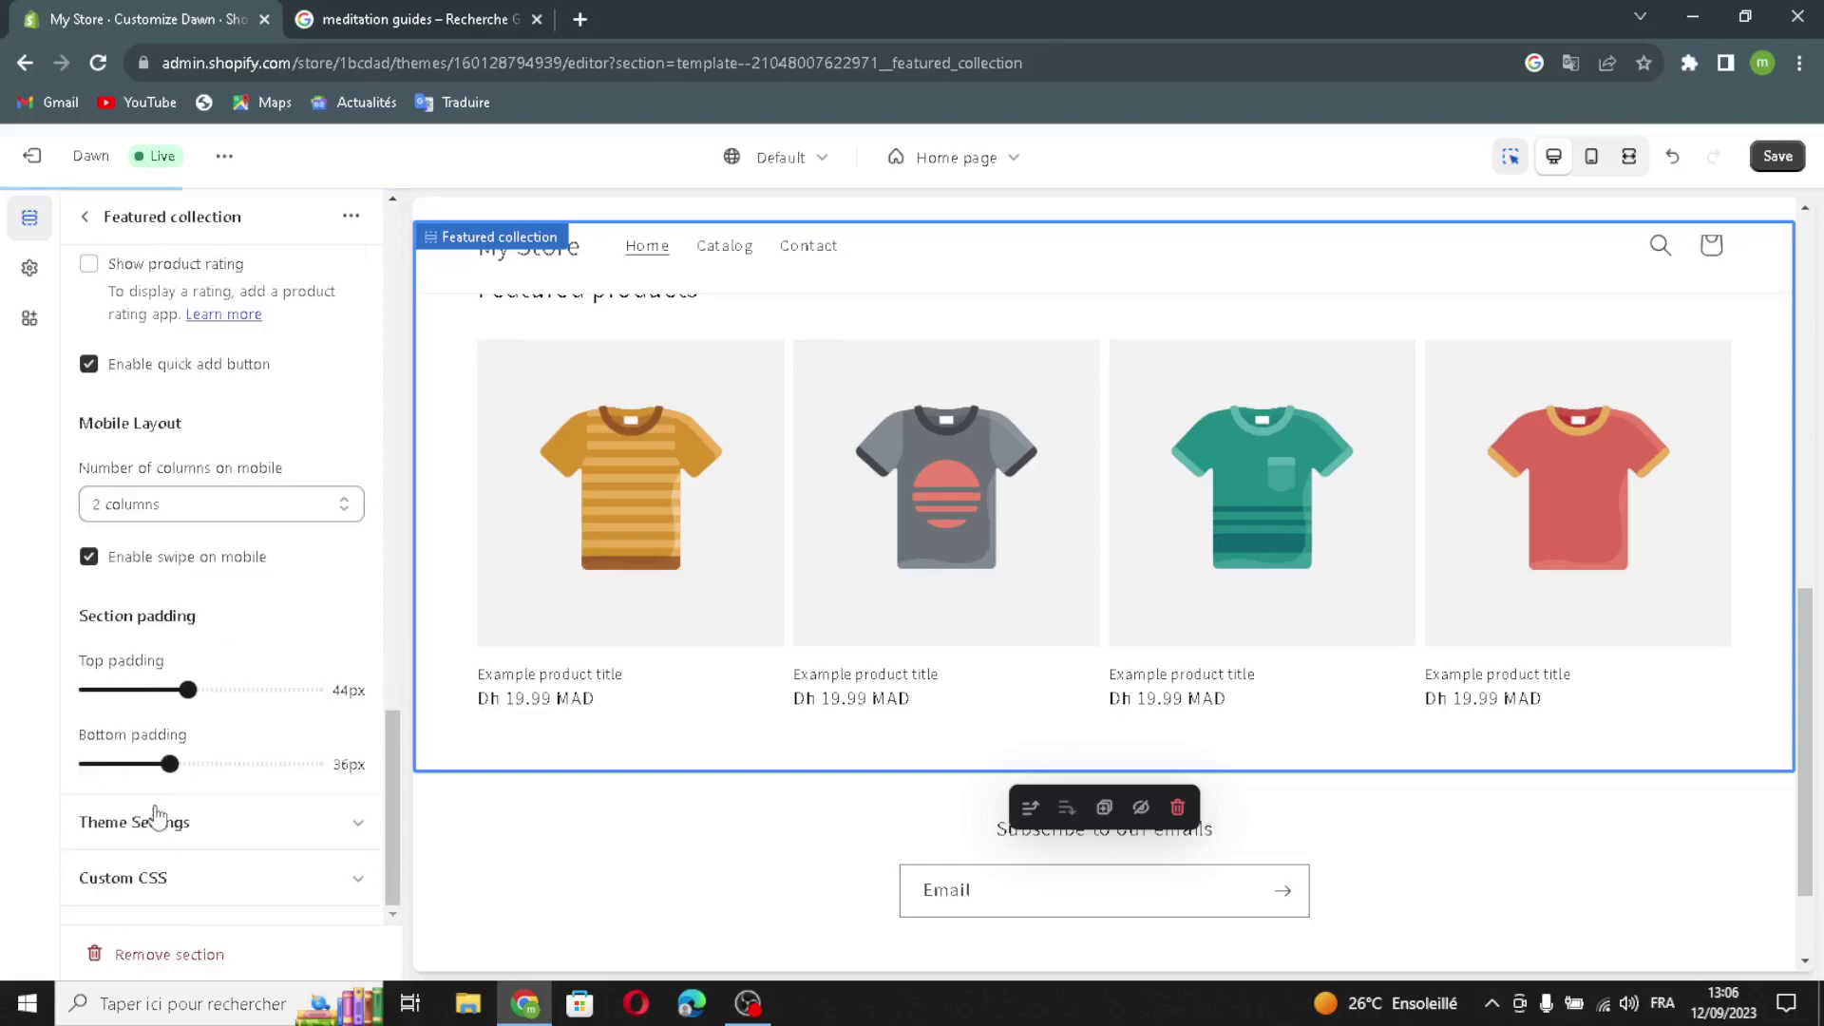
{"action": "left_click", "coordinate": [85, 217]}
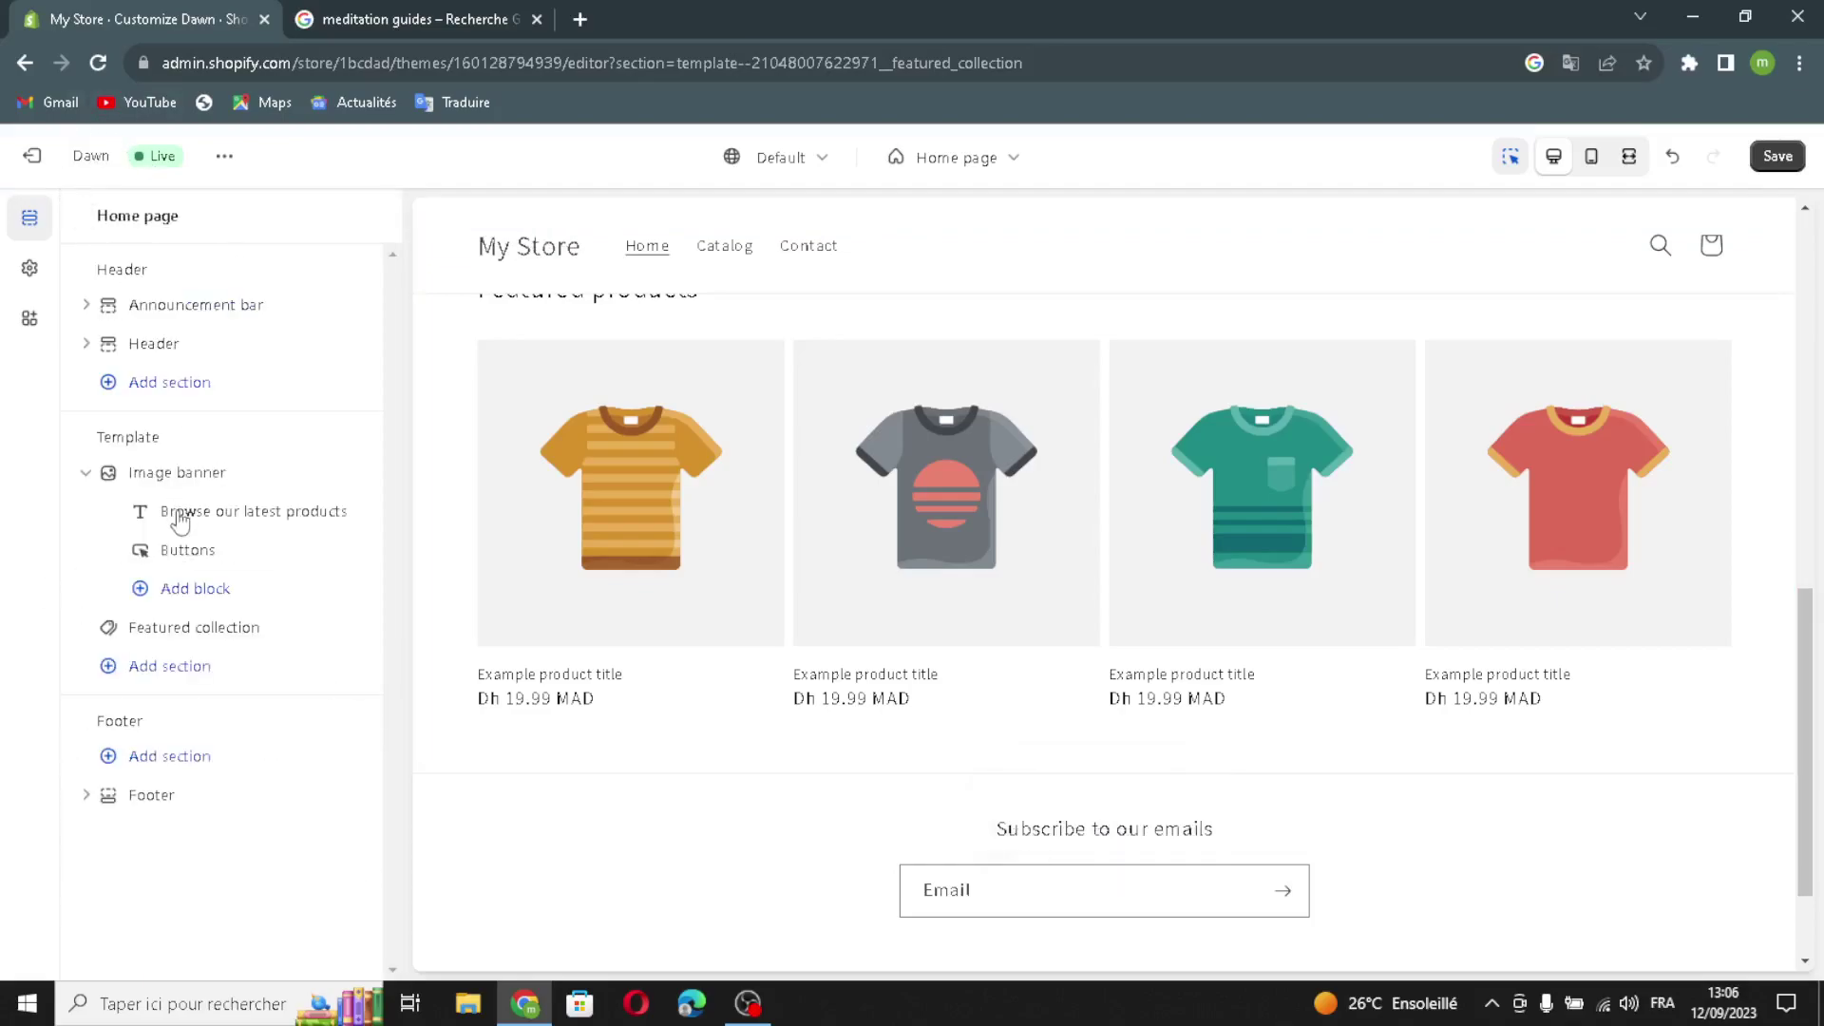
- Browse the section types available for the home page template and close the list without adding one
{"action": "left_click", "coordinate": [169, 666]}
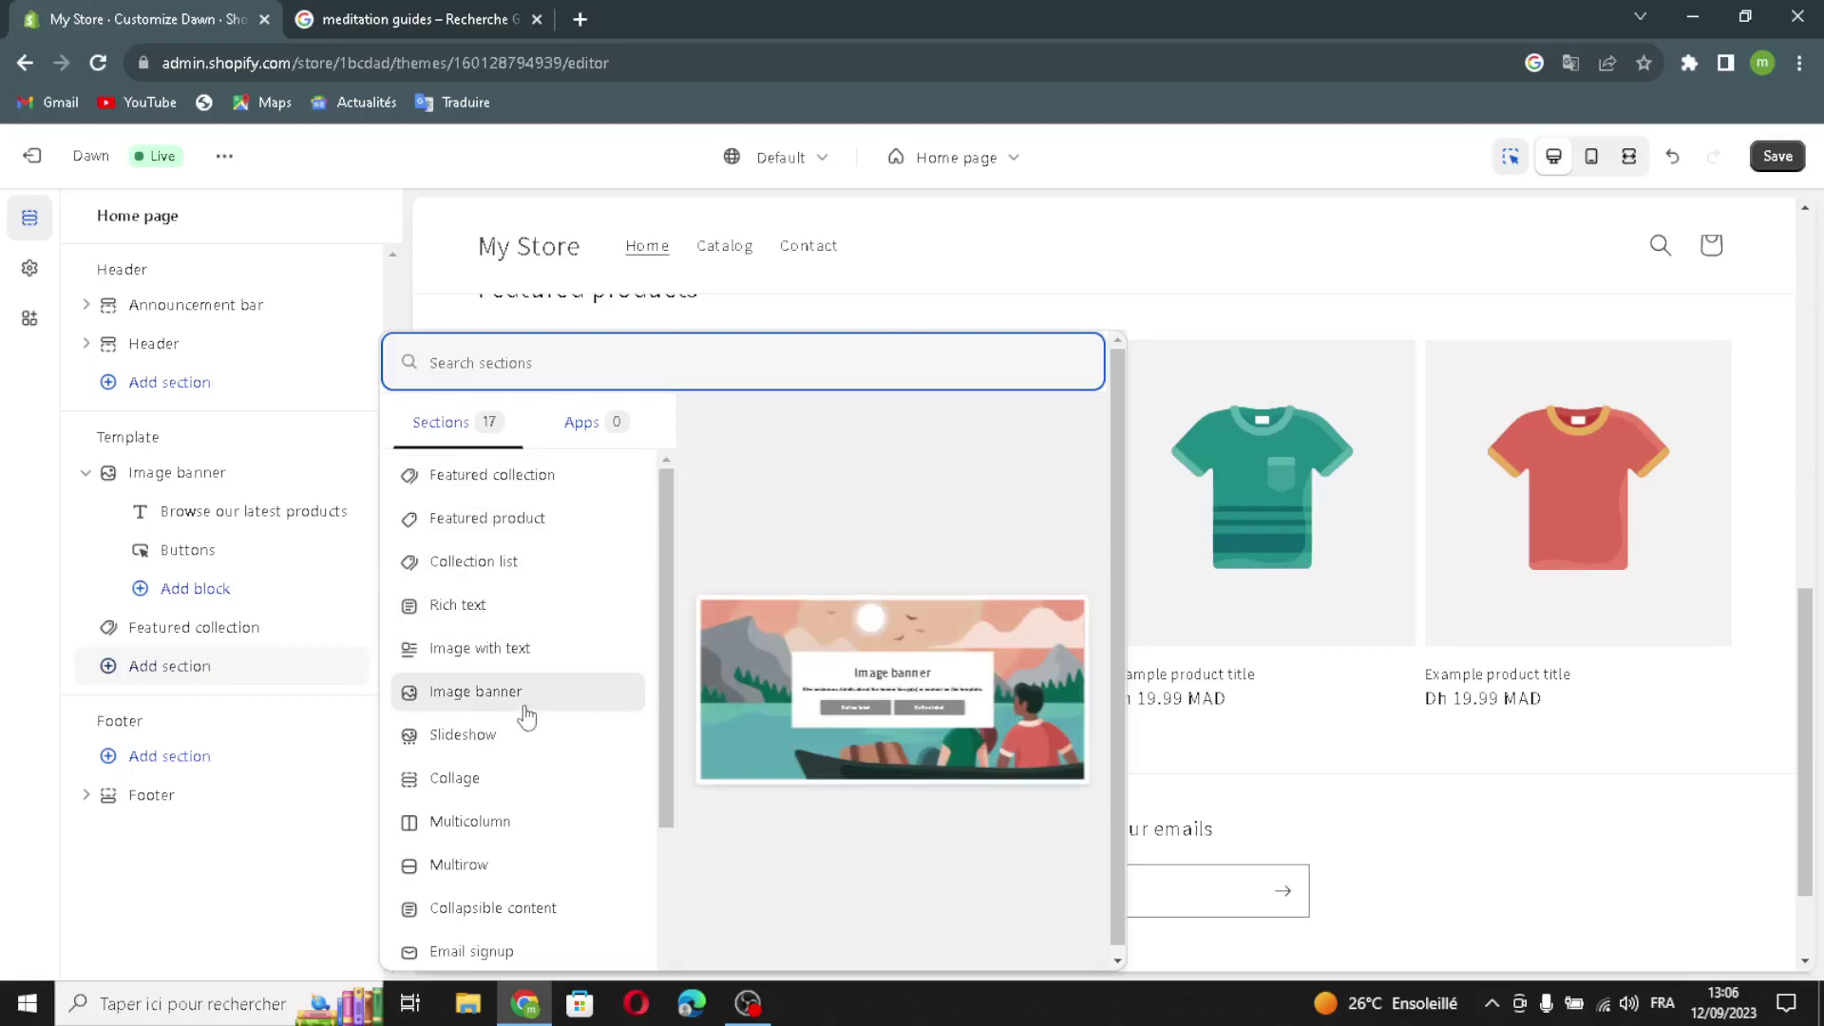
{"action": "scroll", "coordinate": [524, 719], "scroll_direction": "down", "scroll_amount": 3}
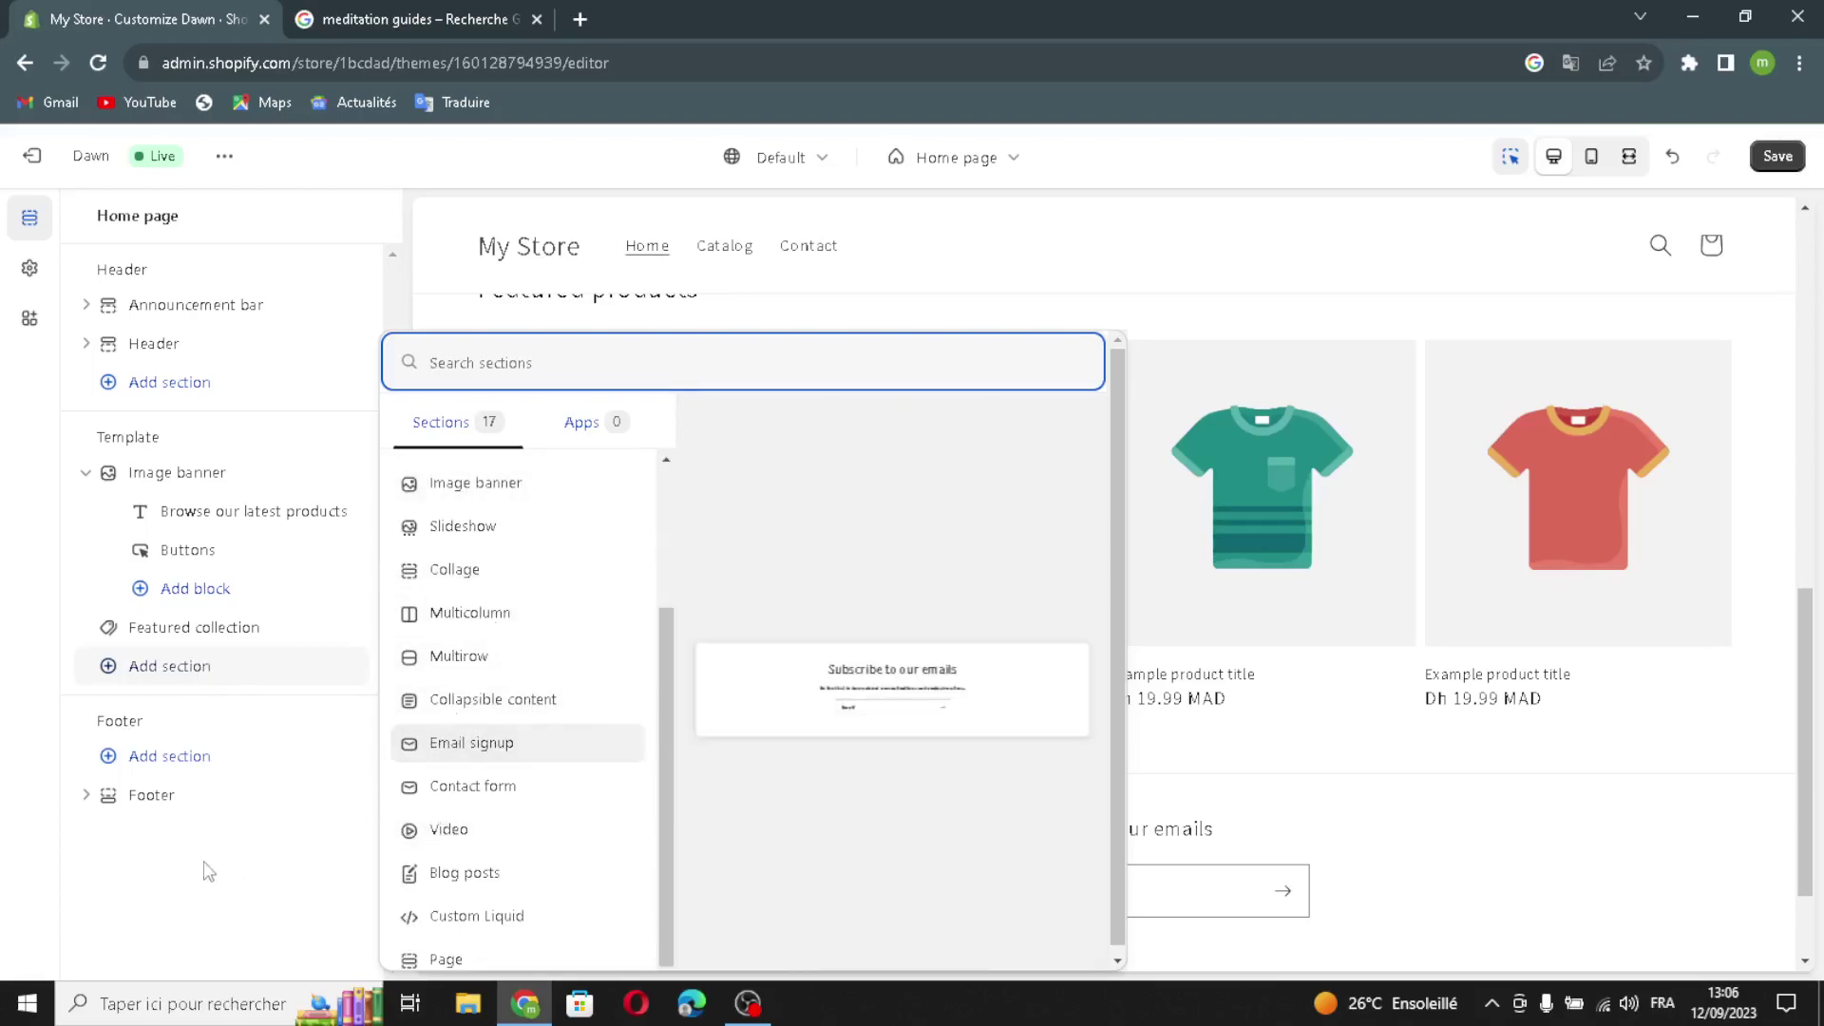
{"action": "left_click", "coordinate": [16, 675]}
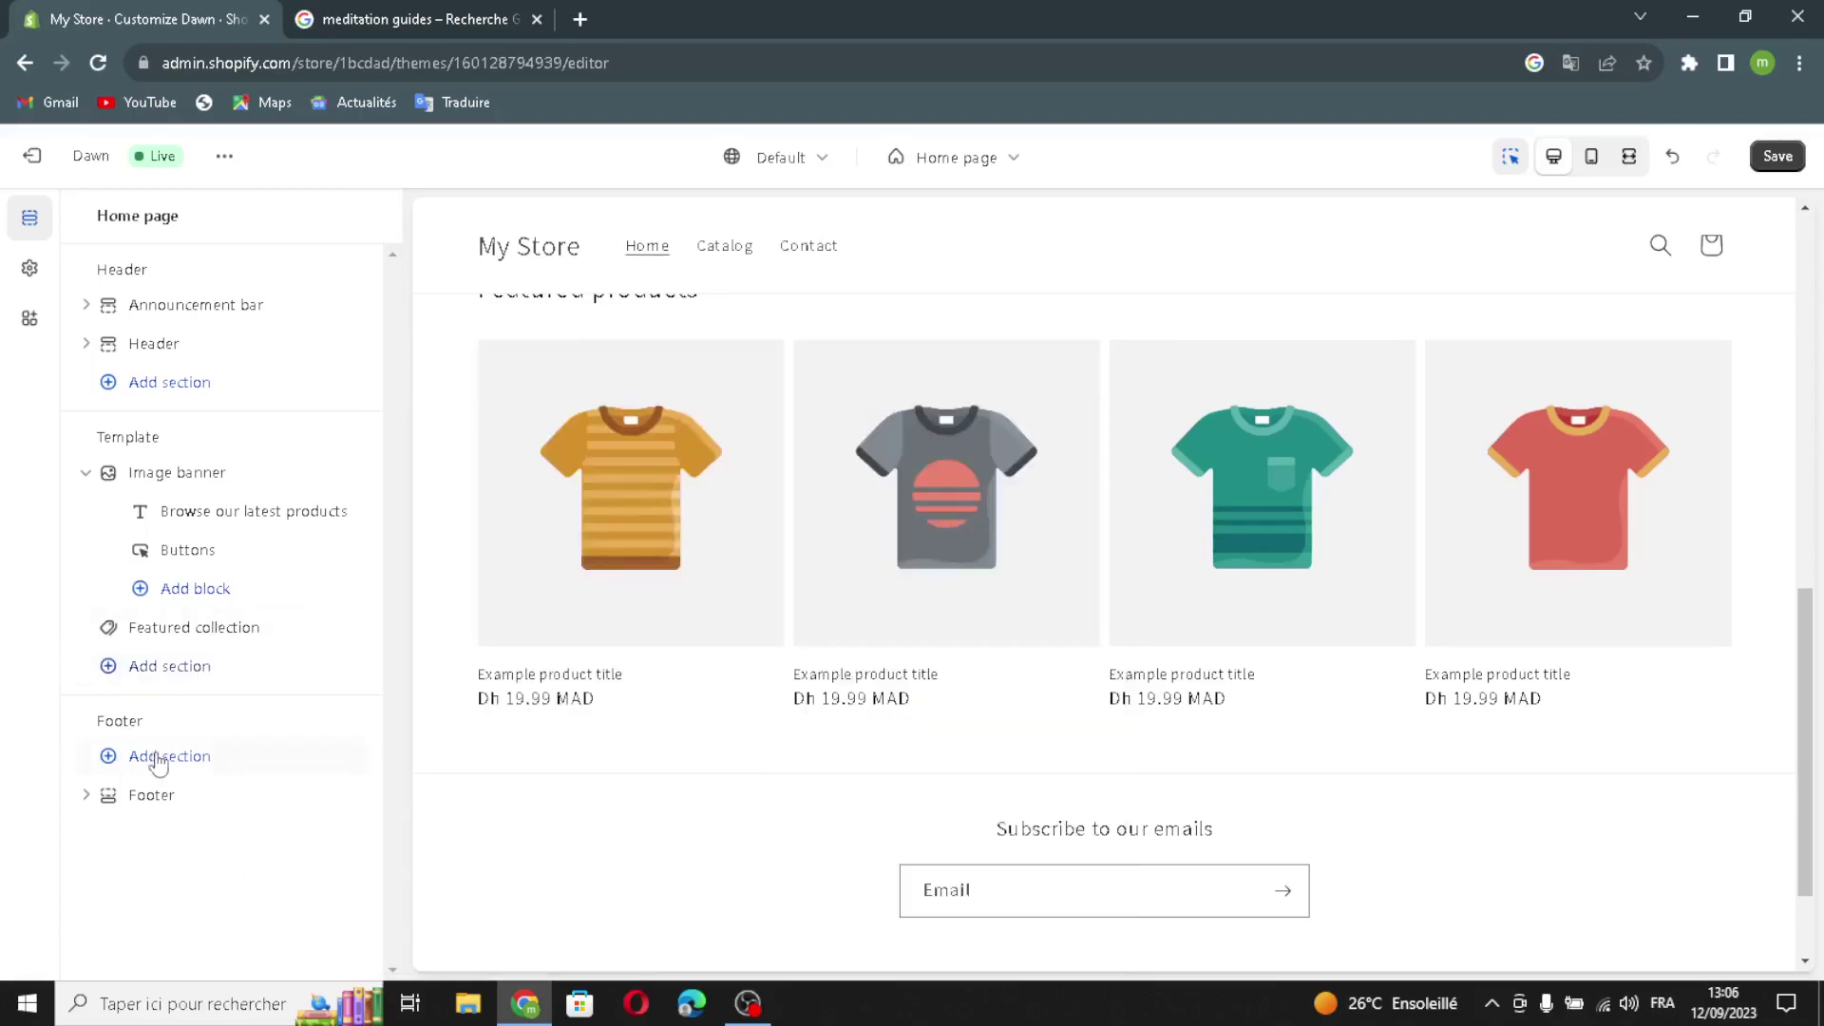
- Review the Footer section's color schemes and its email signup, Follow on Shop and social media icon settings
{"action": "left_click", "coordinate": [162, 796]}
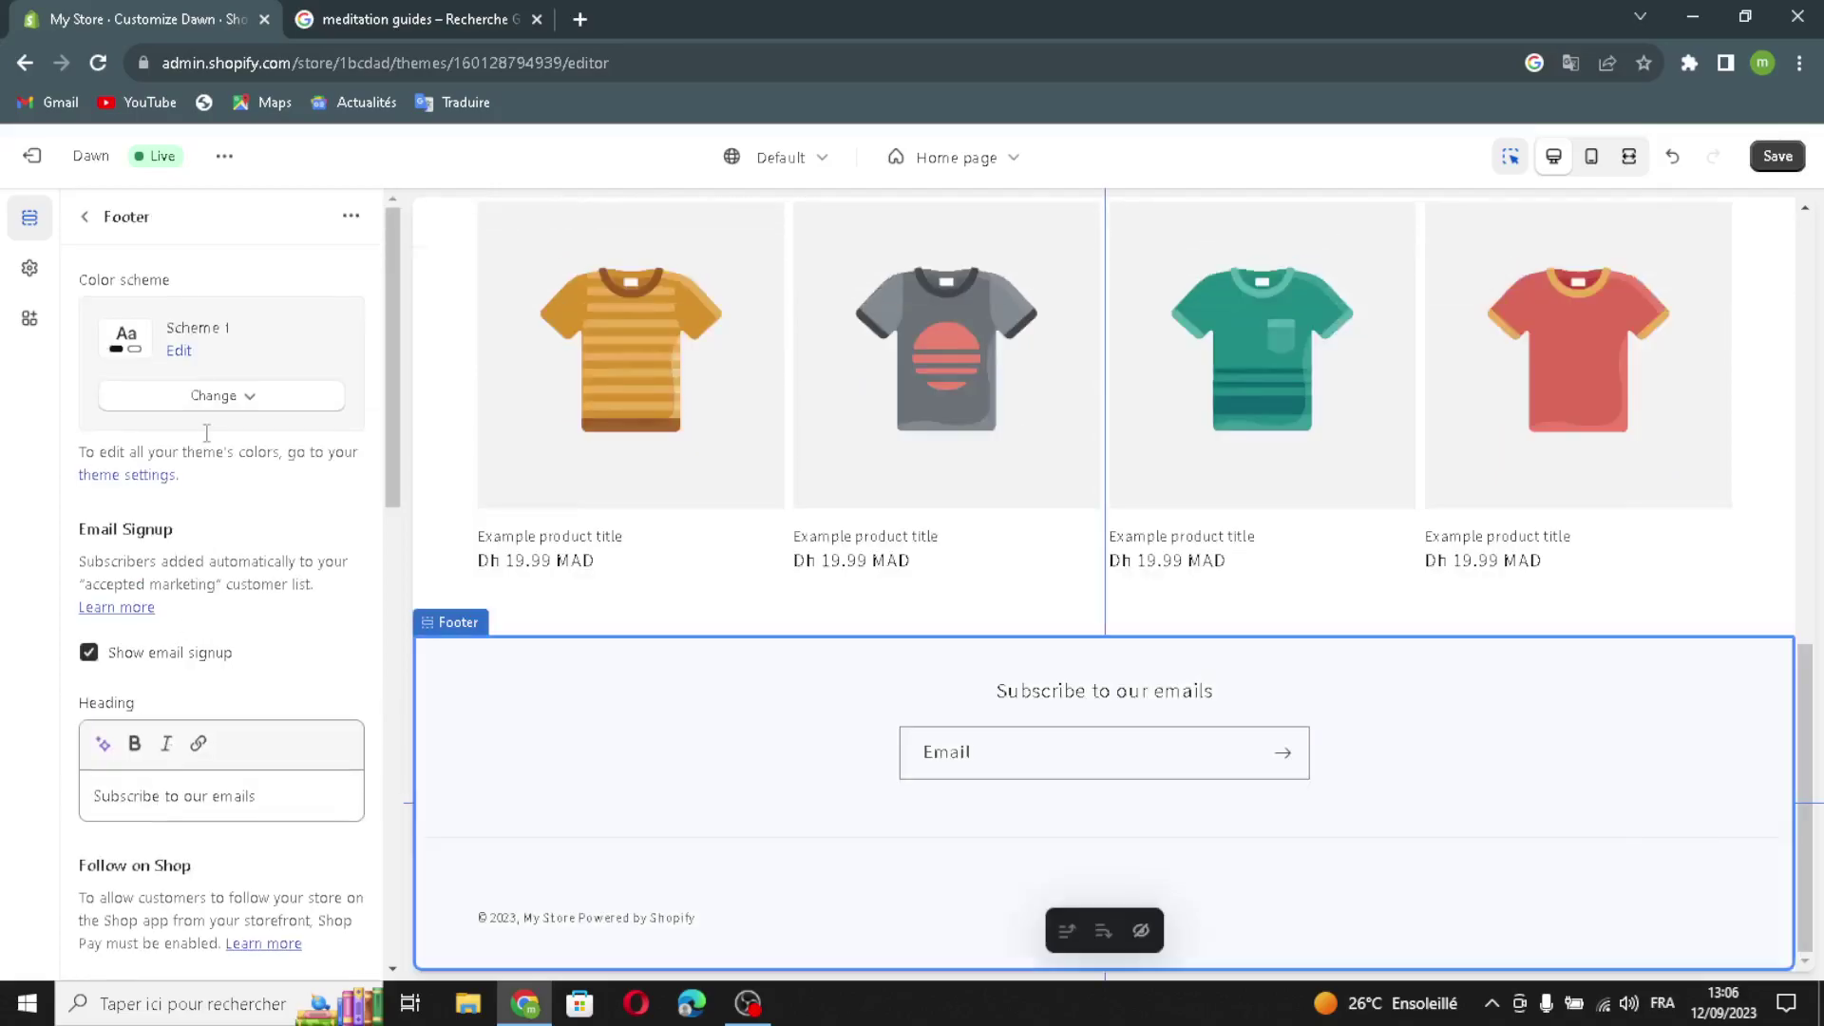
{"action": "left_click", "coordinate": [213, 397]}
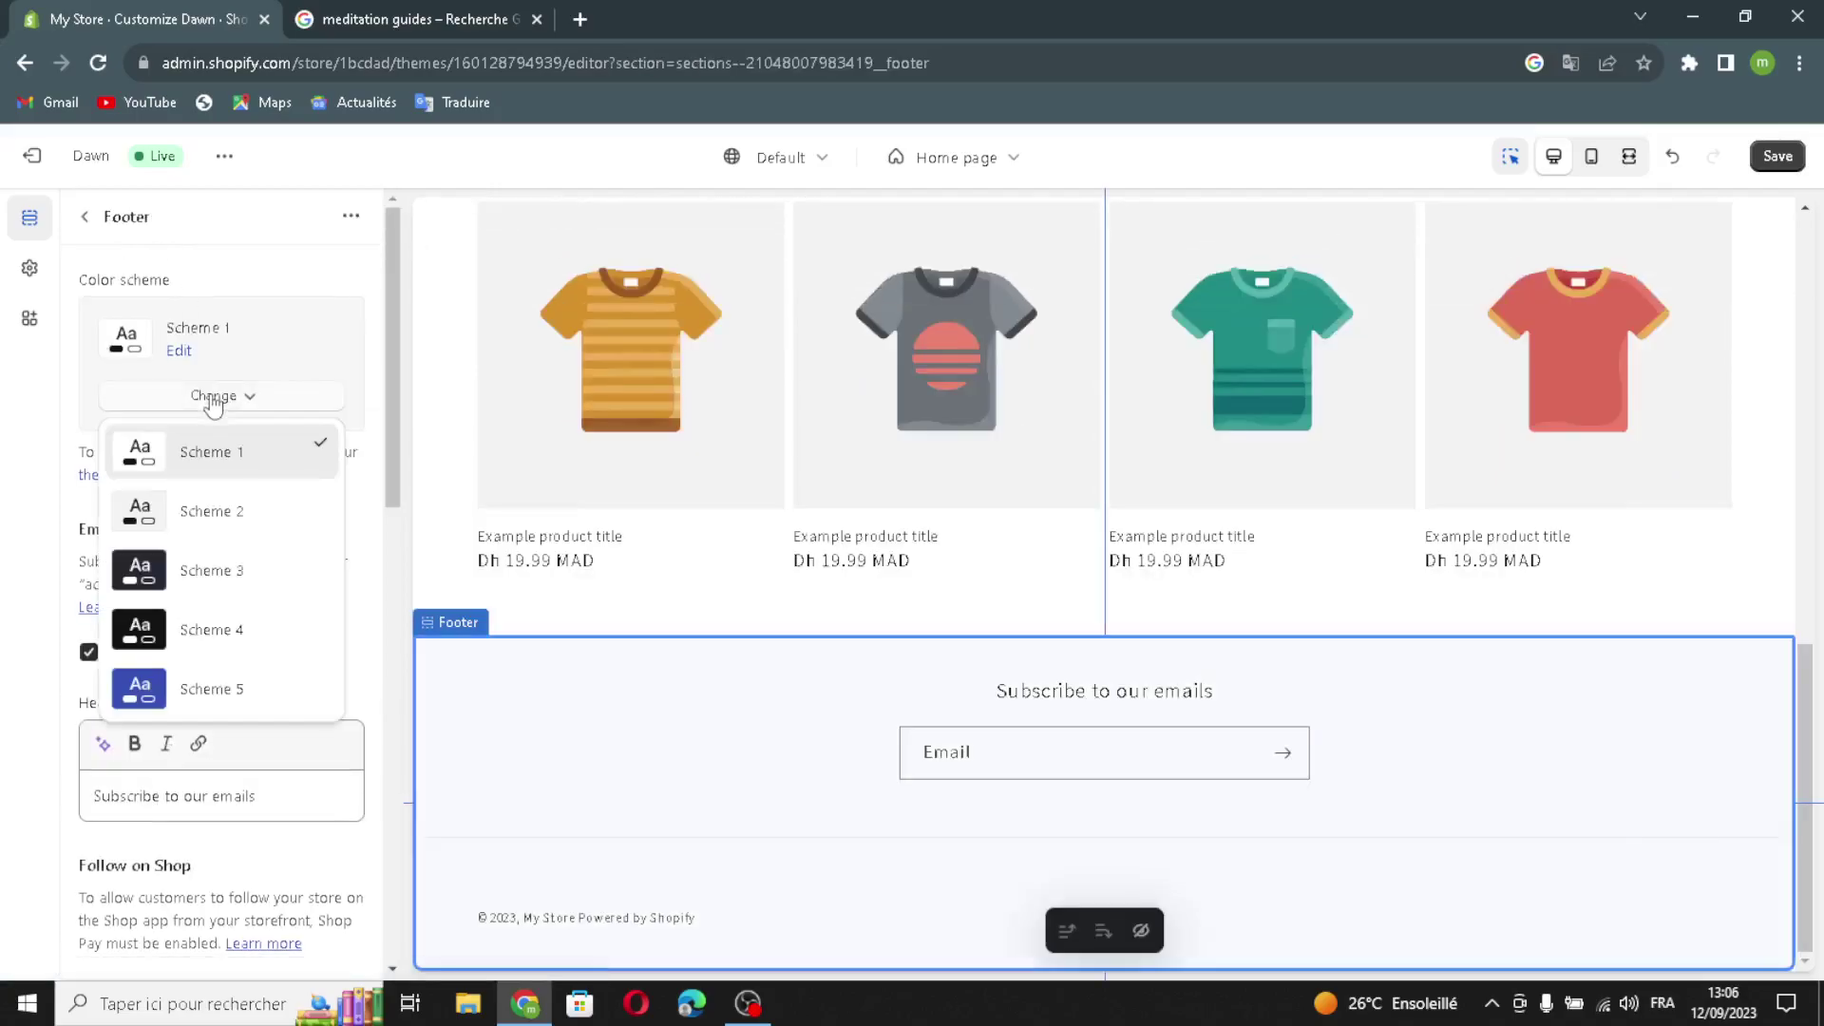
{"action": "left_click", "coordinate": [213, 403]}
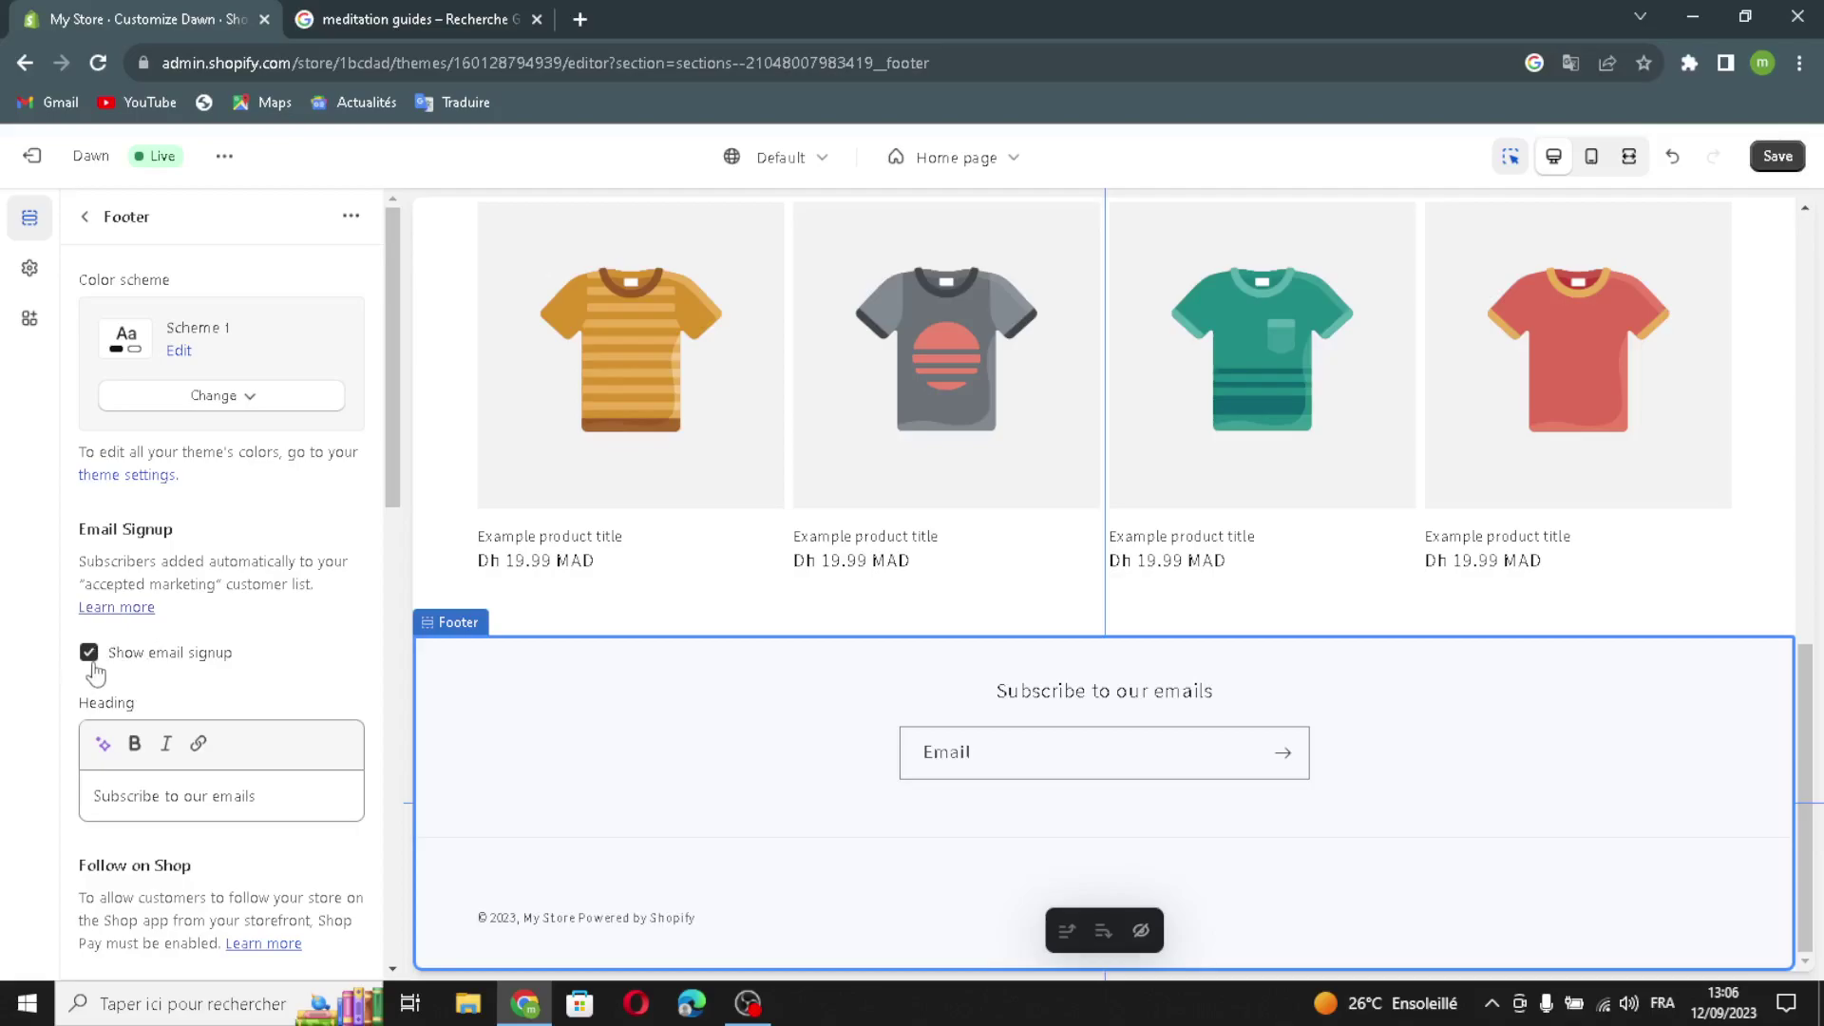
{"action": "scroll", "coordinate": [123, 764], "scroll_direction": "down", "scroll_amount": 1}
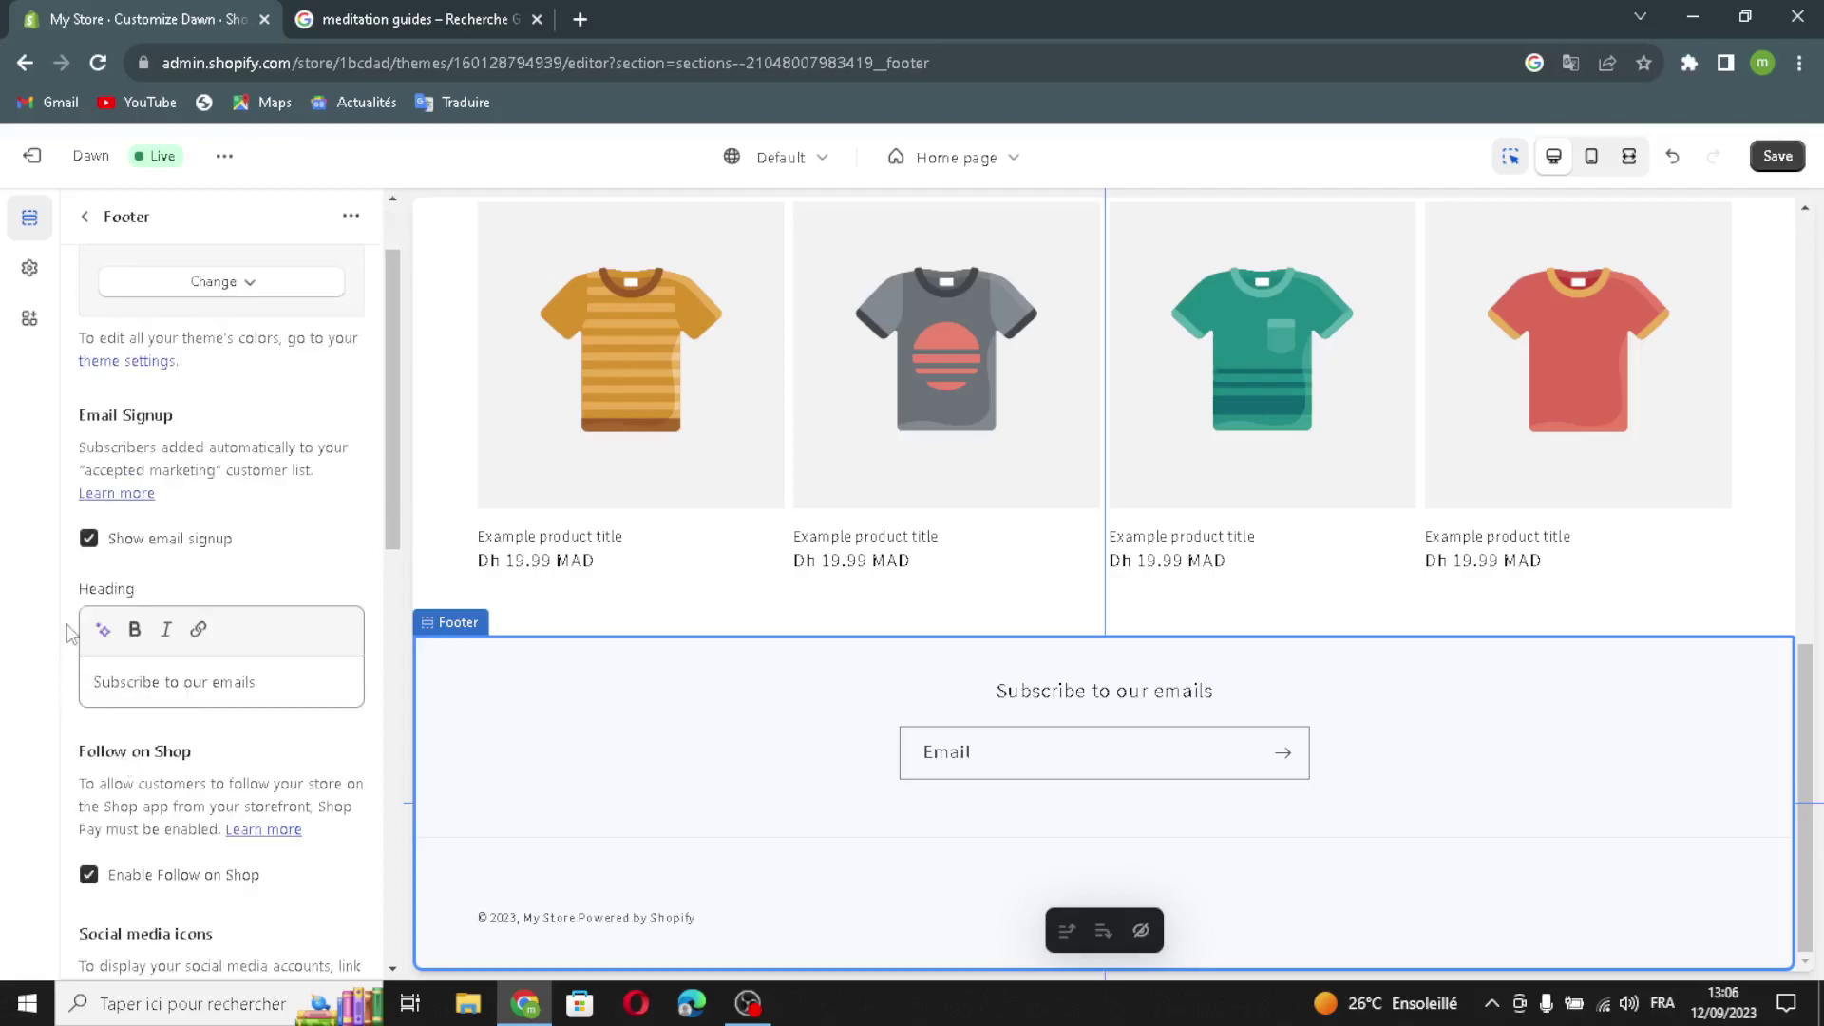
{"action": "scroll", "coordinate": [259, 815], "scroll_direction": "down", "scroll_amount": 2}
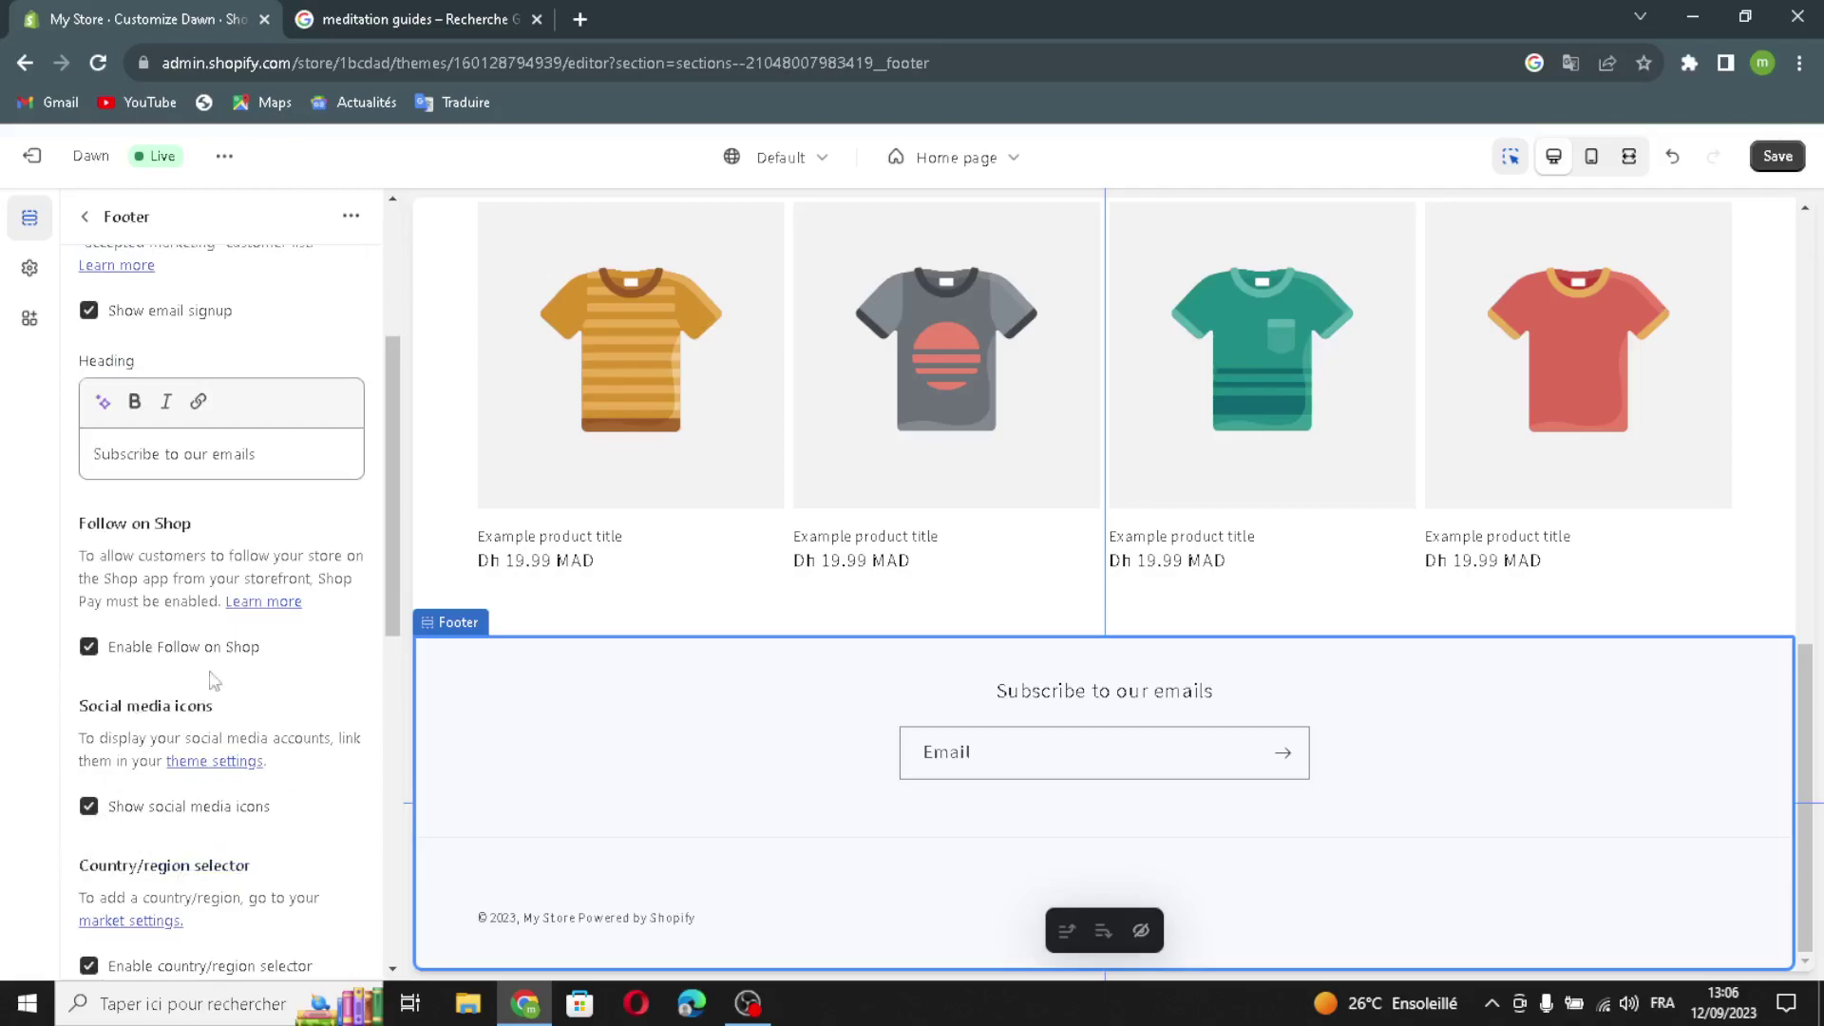
- Save the theme customizations and exit the editor to the store admin's home page
{"action": "left_click", "coordinate": [1777, 156]}
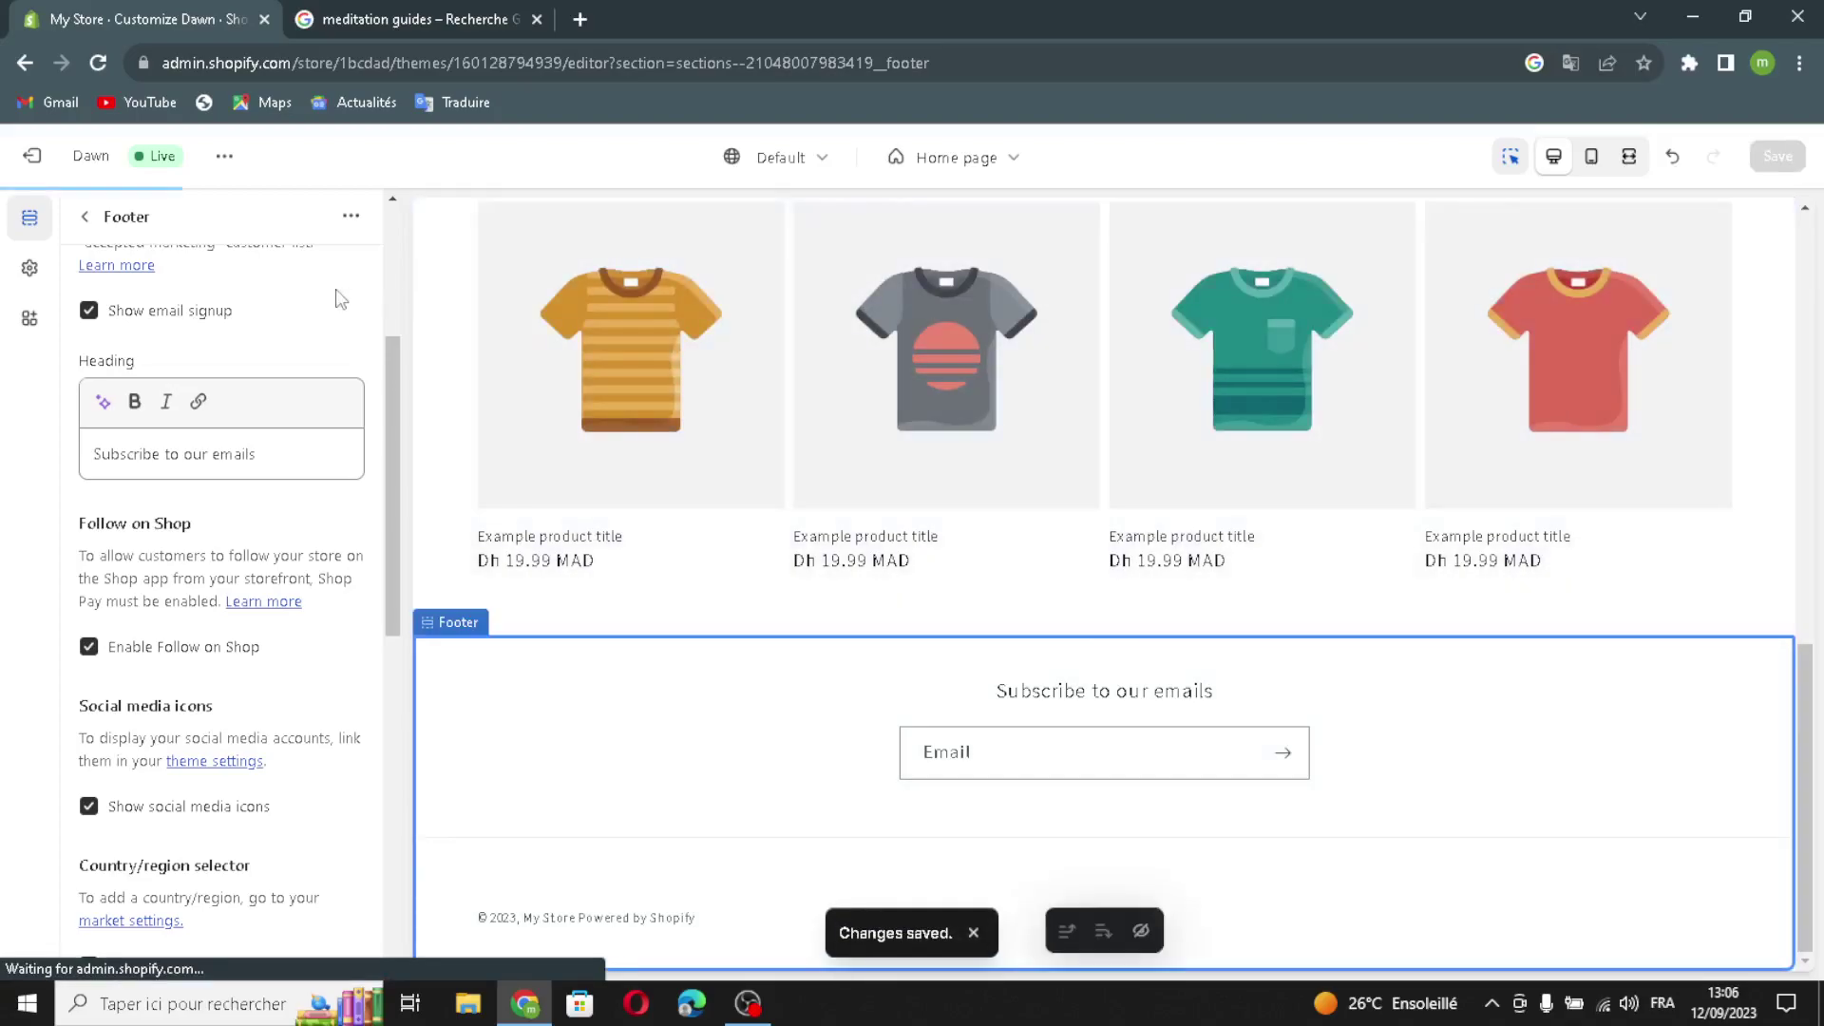
{"action": "left_click", "coordinate": [33, 164]}
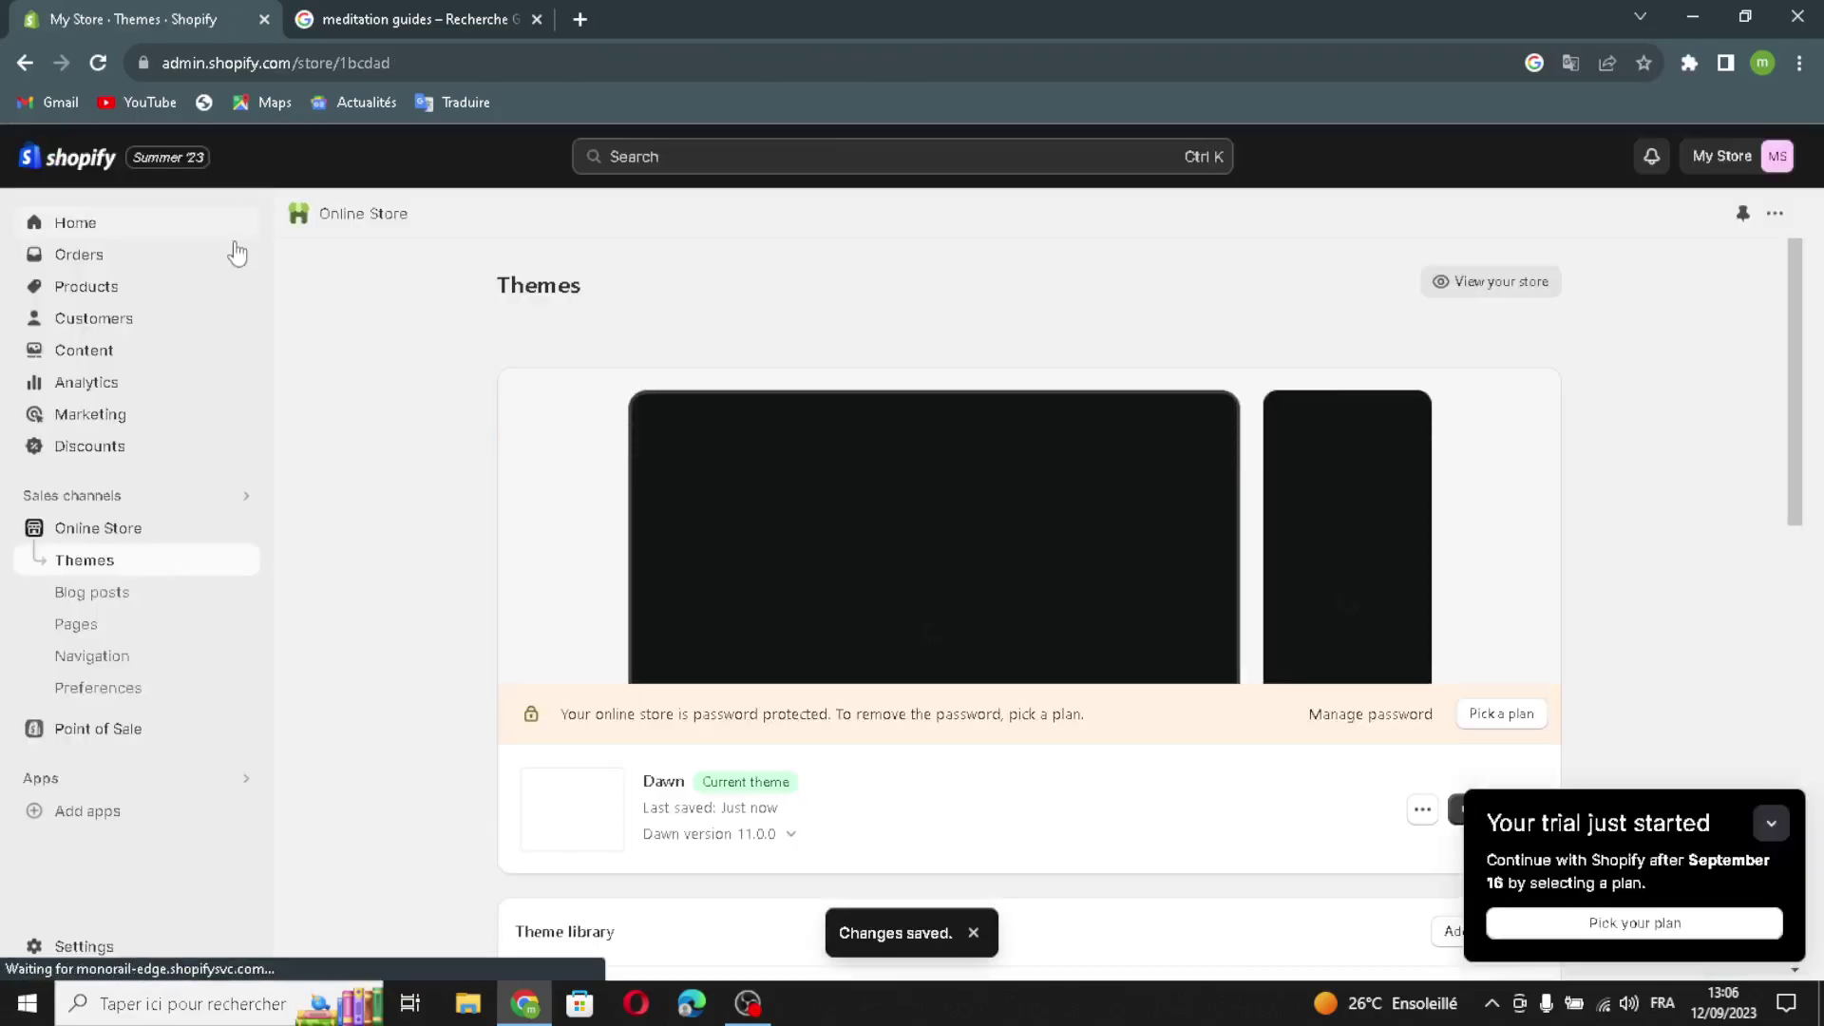
{"action": "left_click", "coordinate": [233, 233]}
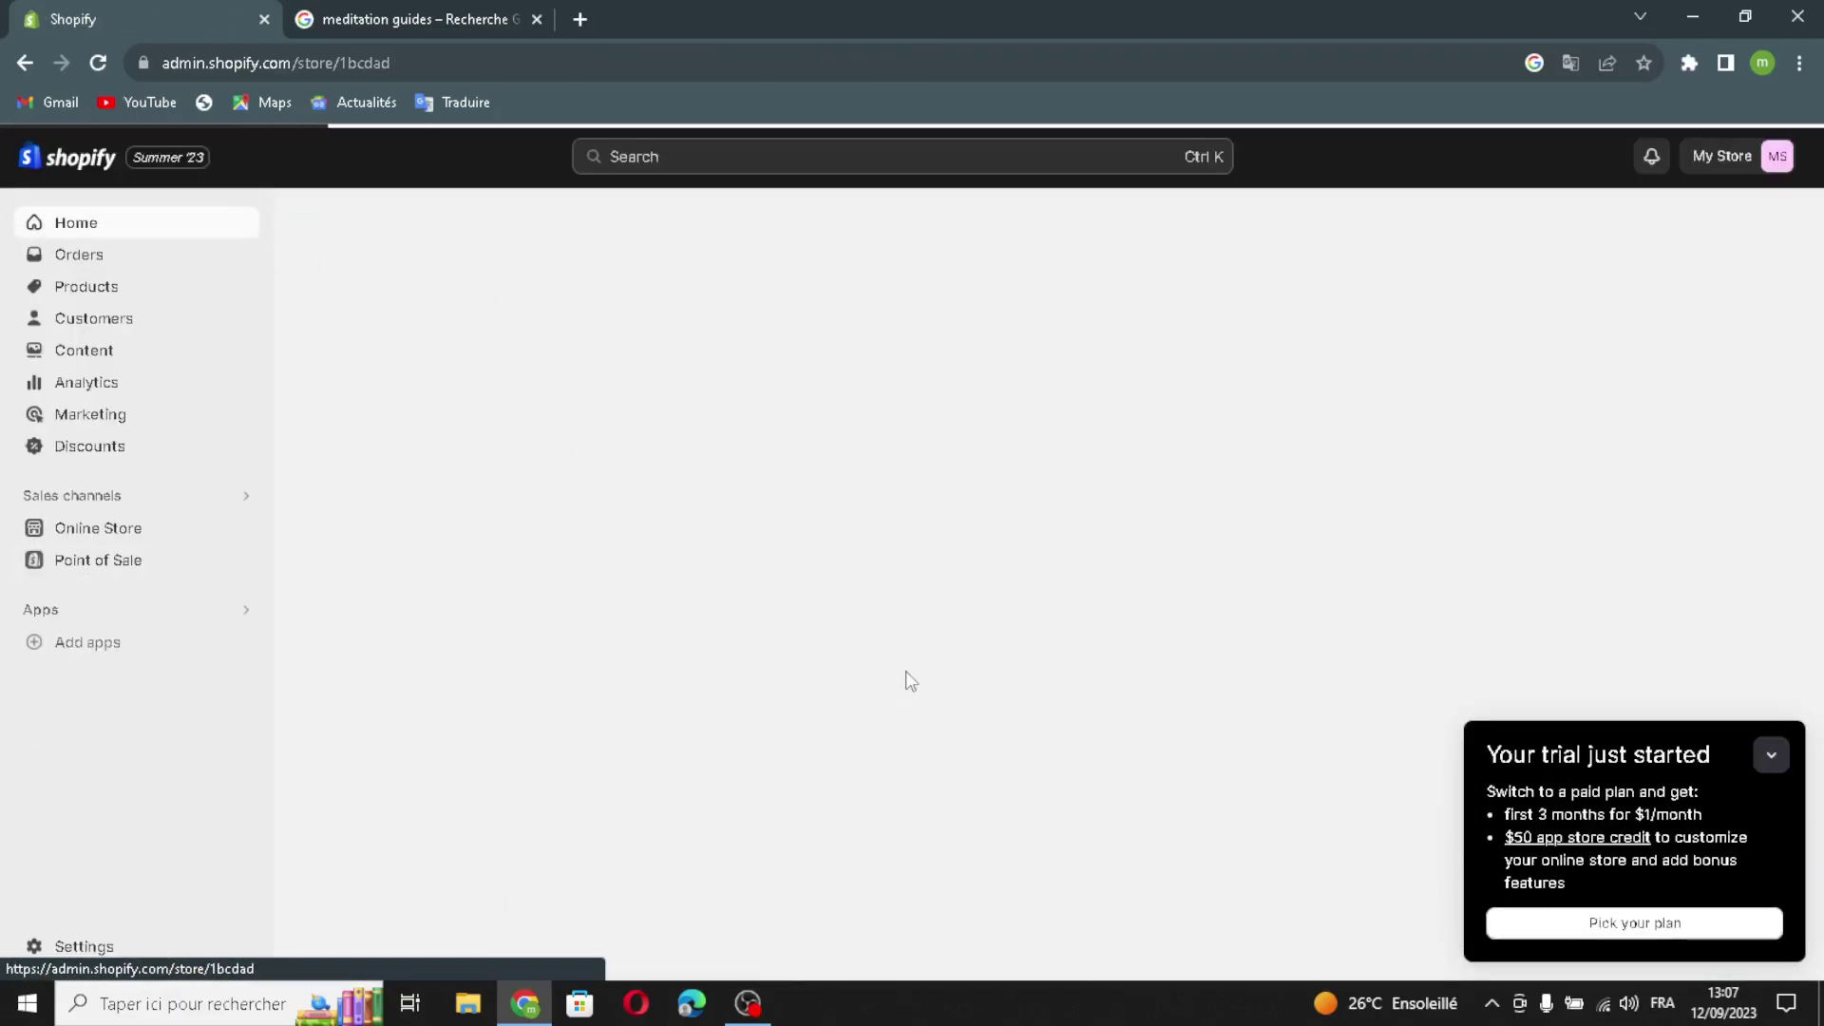
- Collapse the trial notice and mark the setup guide tasks Add a custom domain and Add sharing details as completed
{"action": "left_click", "coordinate": [1769, 758]}
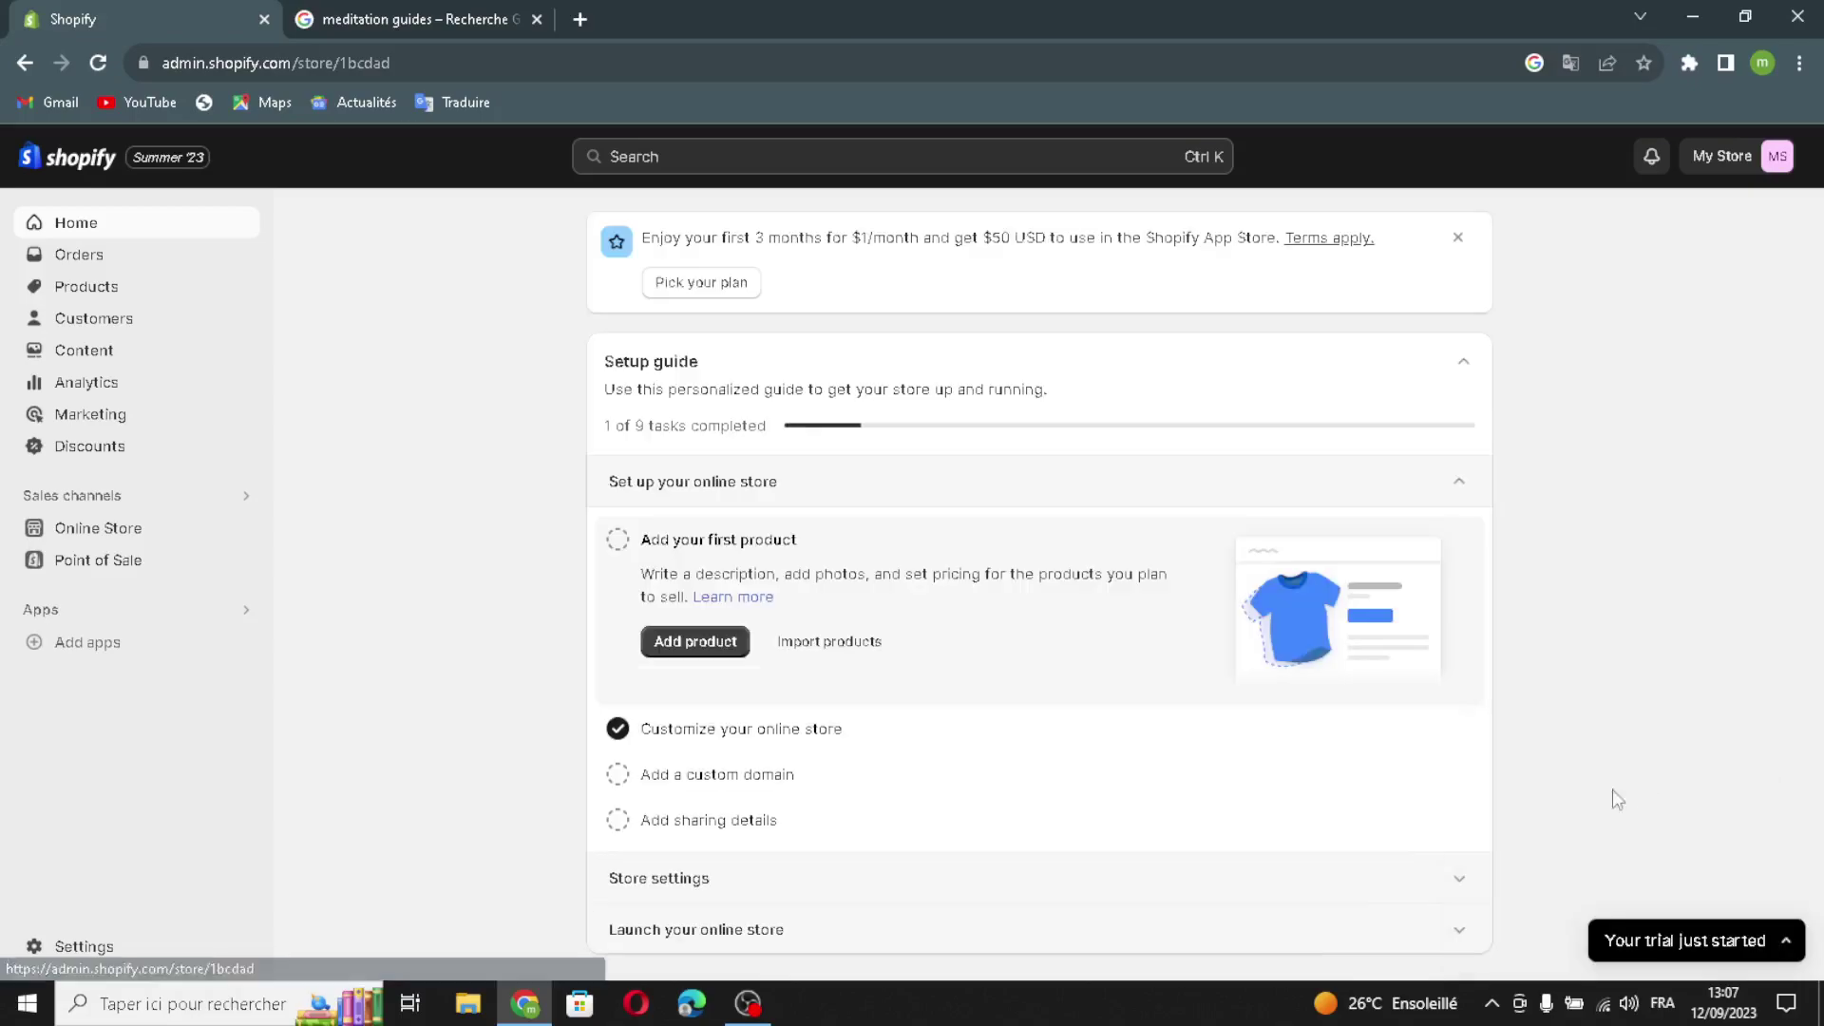
{"action": "left_click", "coordinate": [617, 775]}
{"action": "left_click", "coordinate": [619, 823]}
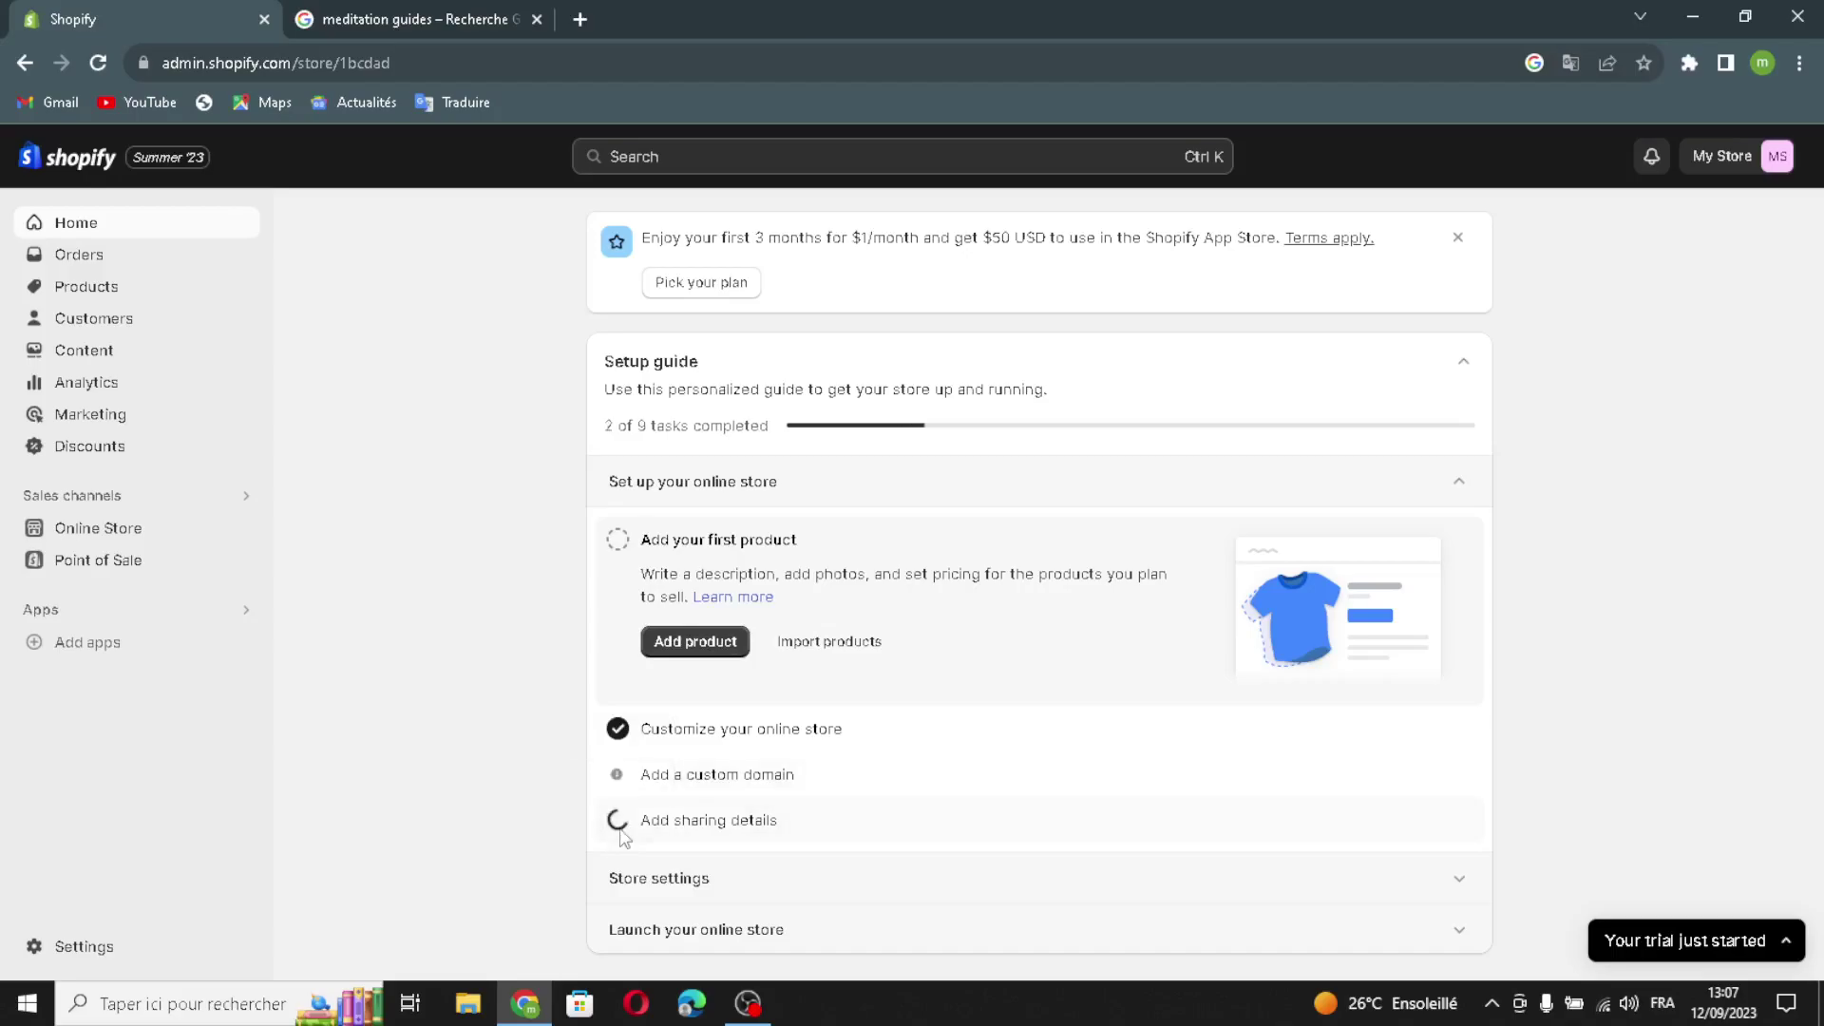
- Open the store name task from the setup guide, name the store Medit8Guides and save the store details
{"action": "left_click", "coordinate": [649, 701]}
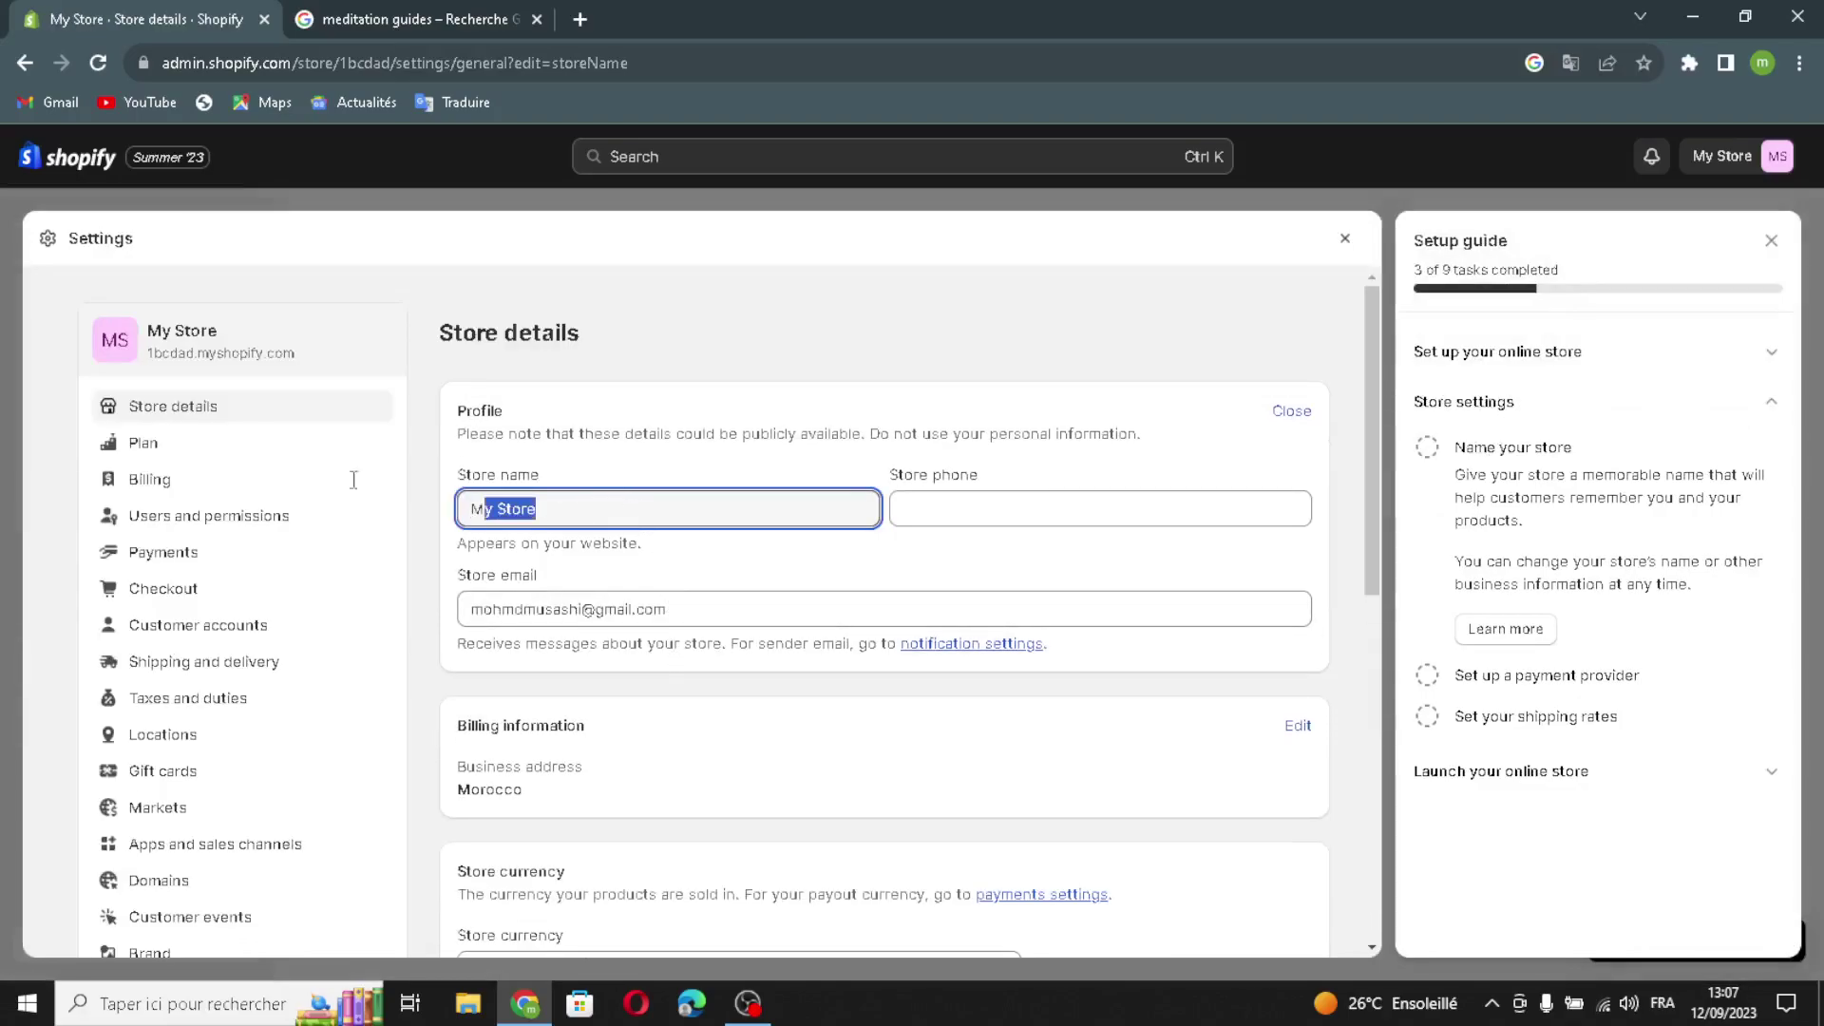
{"action": "type", "text": "Medit8Guides"}
{"action": "left_click", "coordinate": [976, 510]}
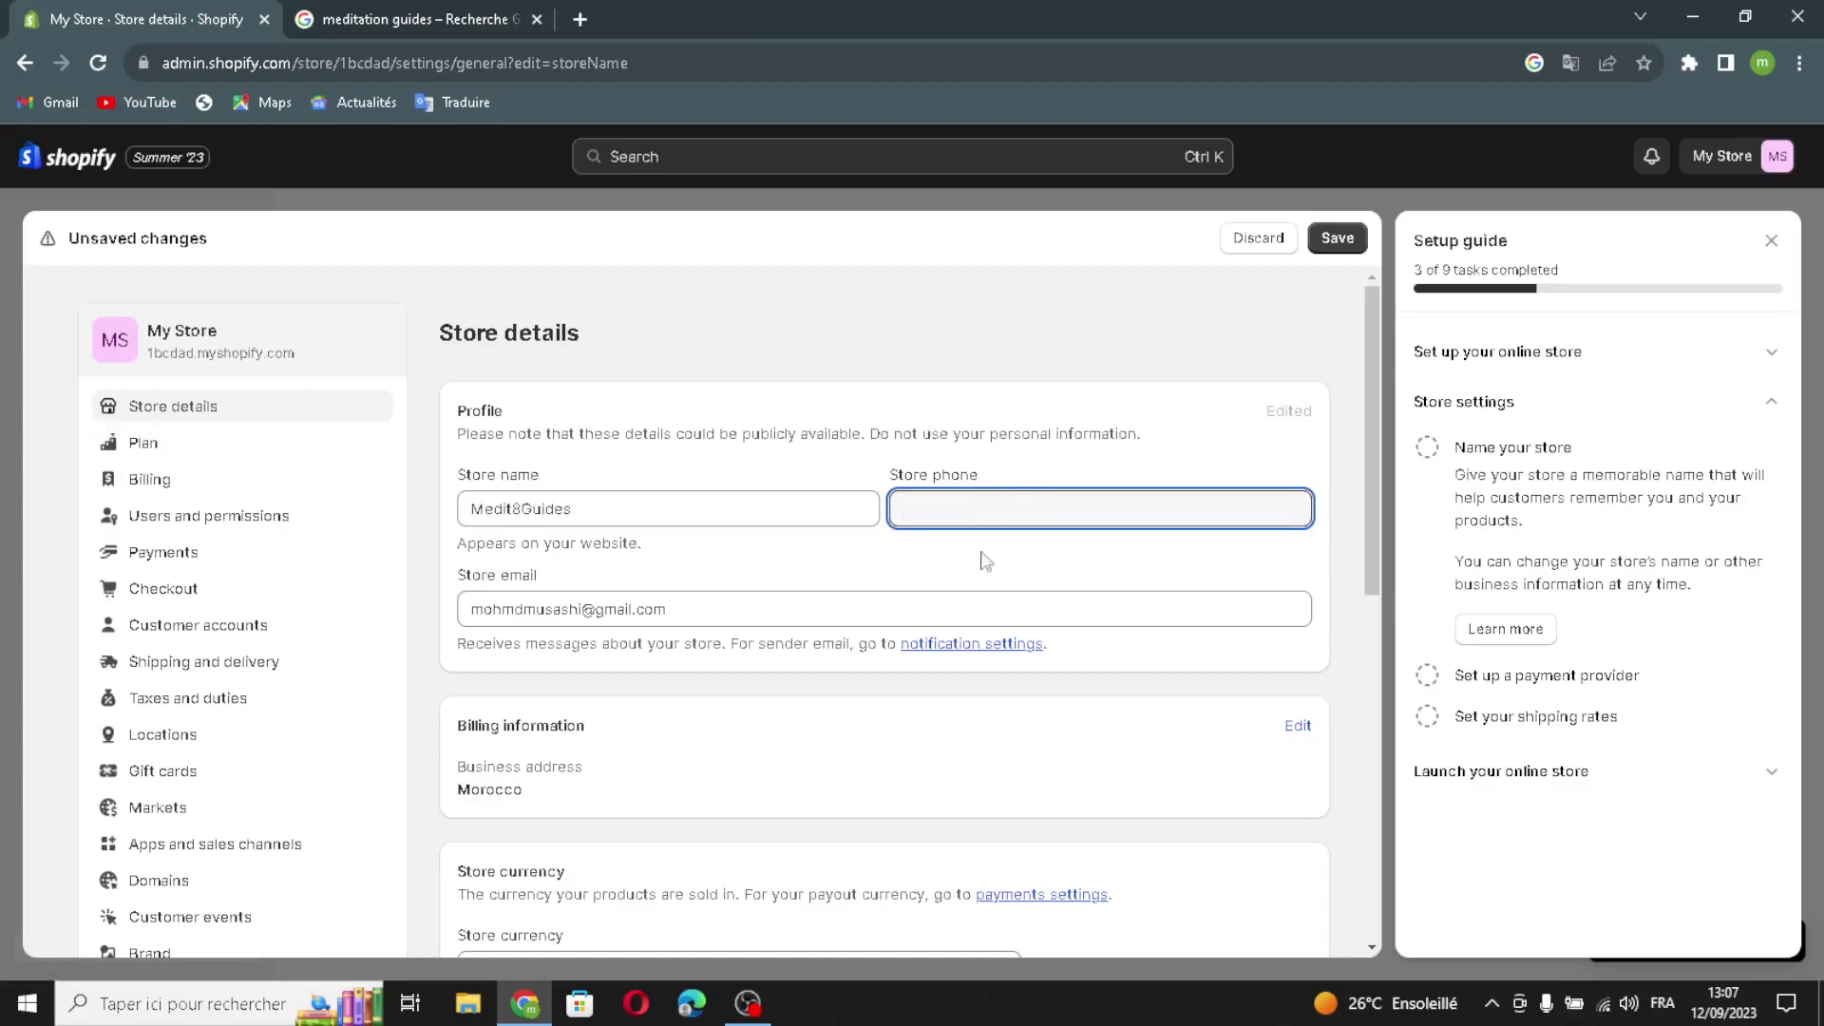
{"action": "left_click", "coordinate": [859, 608]}
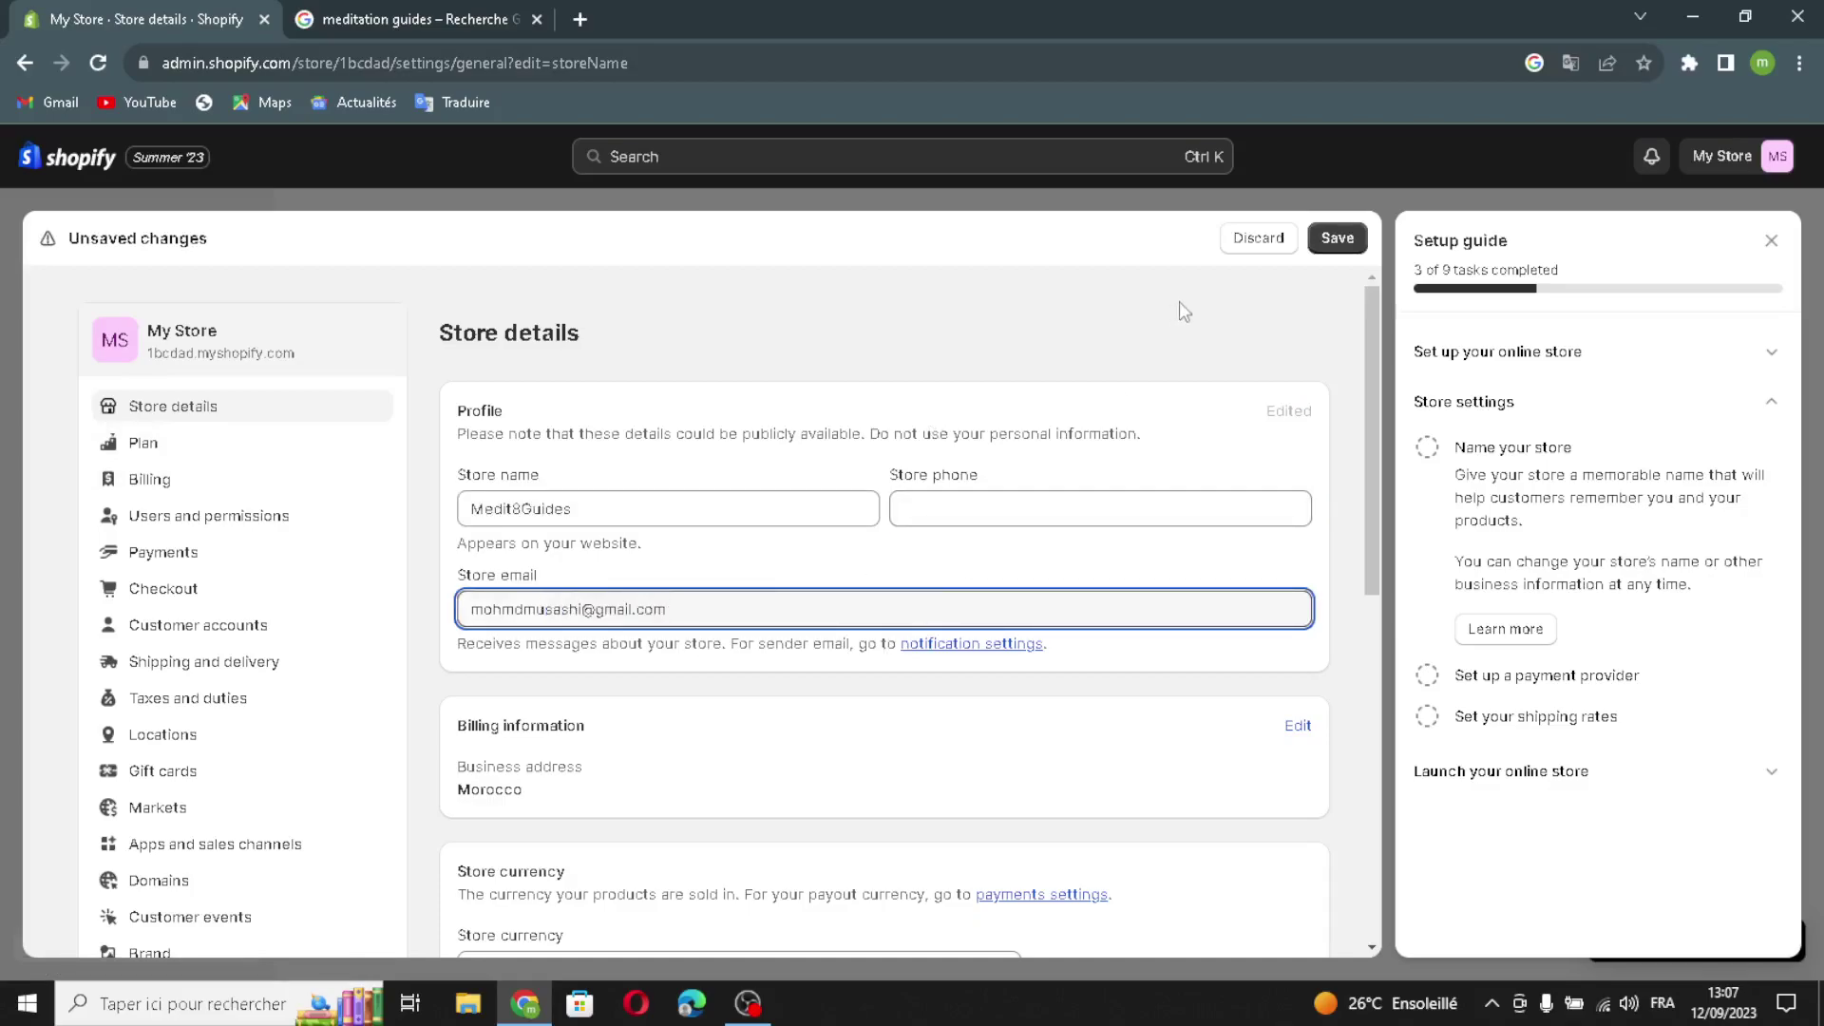
{"action": "left_click", "coordinate": [1358, 239]}
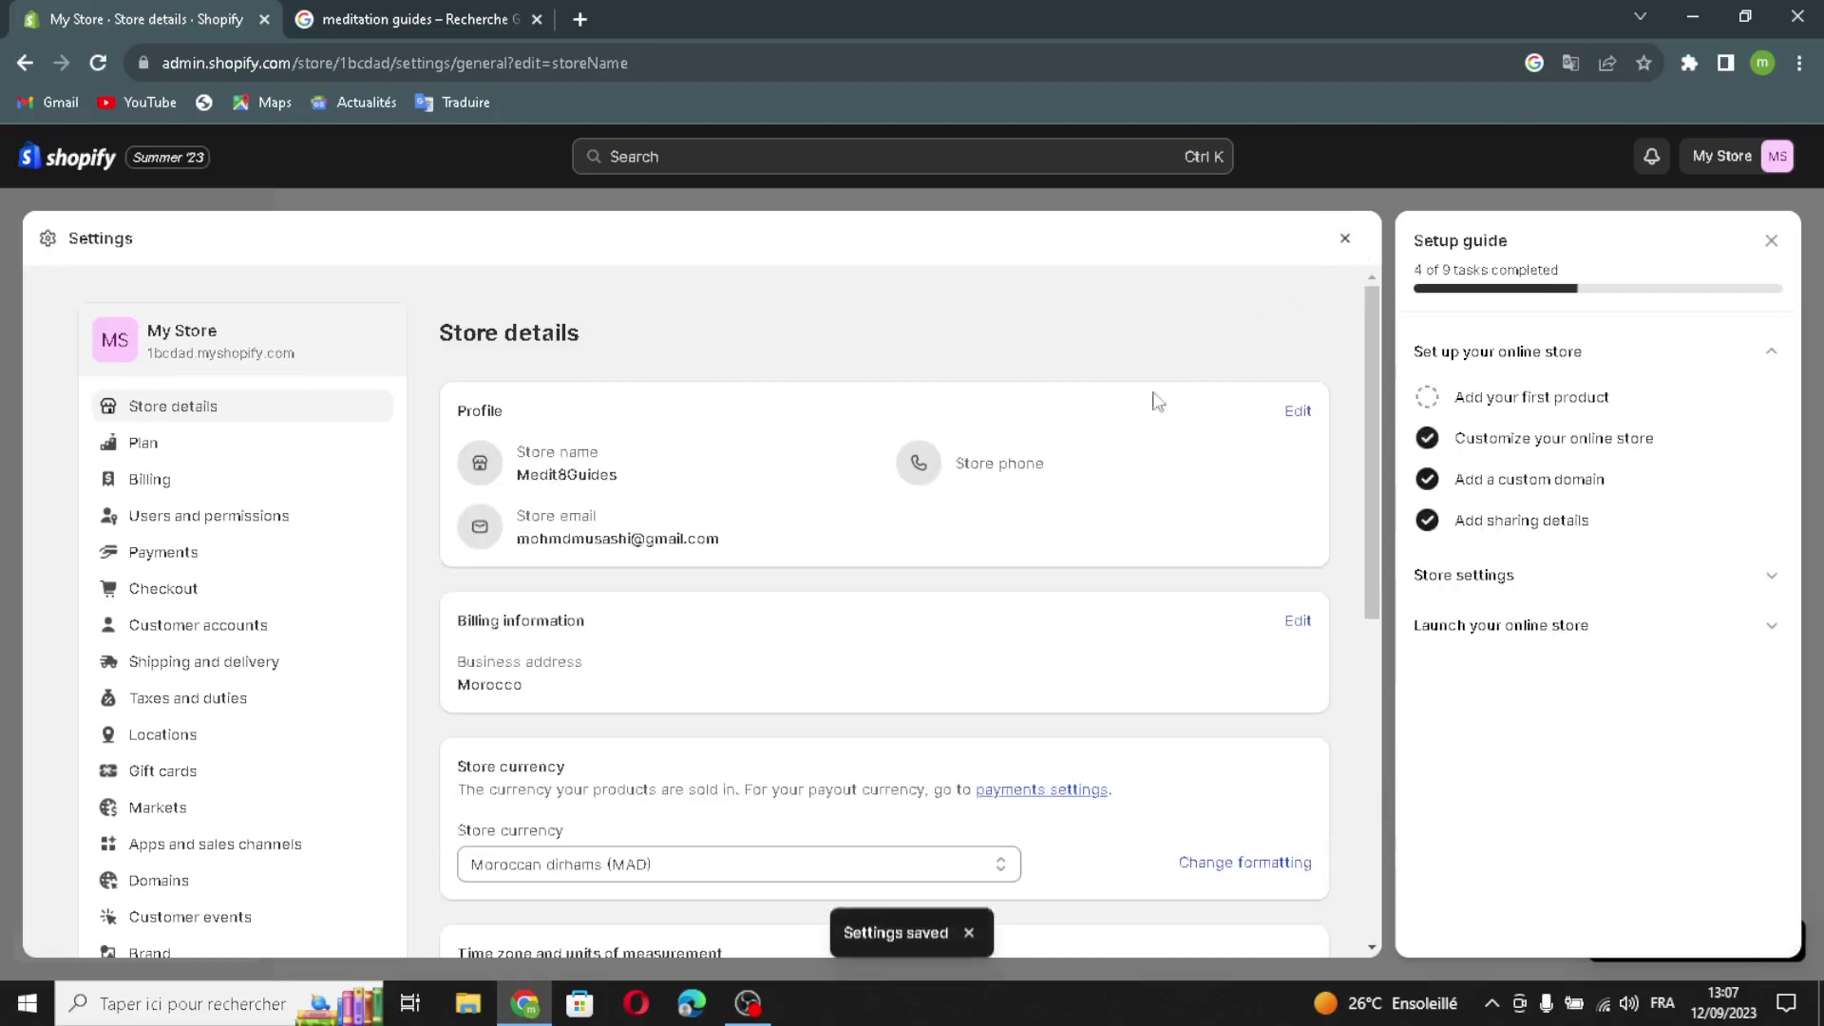
- Close the setup guide and store settings, and close the browser tab with the meditation guides image search
{"action": "left_click", "coordinate": [1770, 238]}
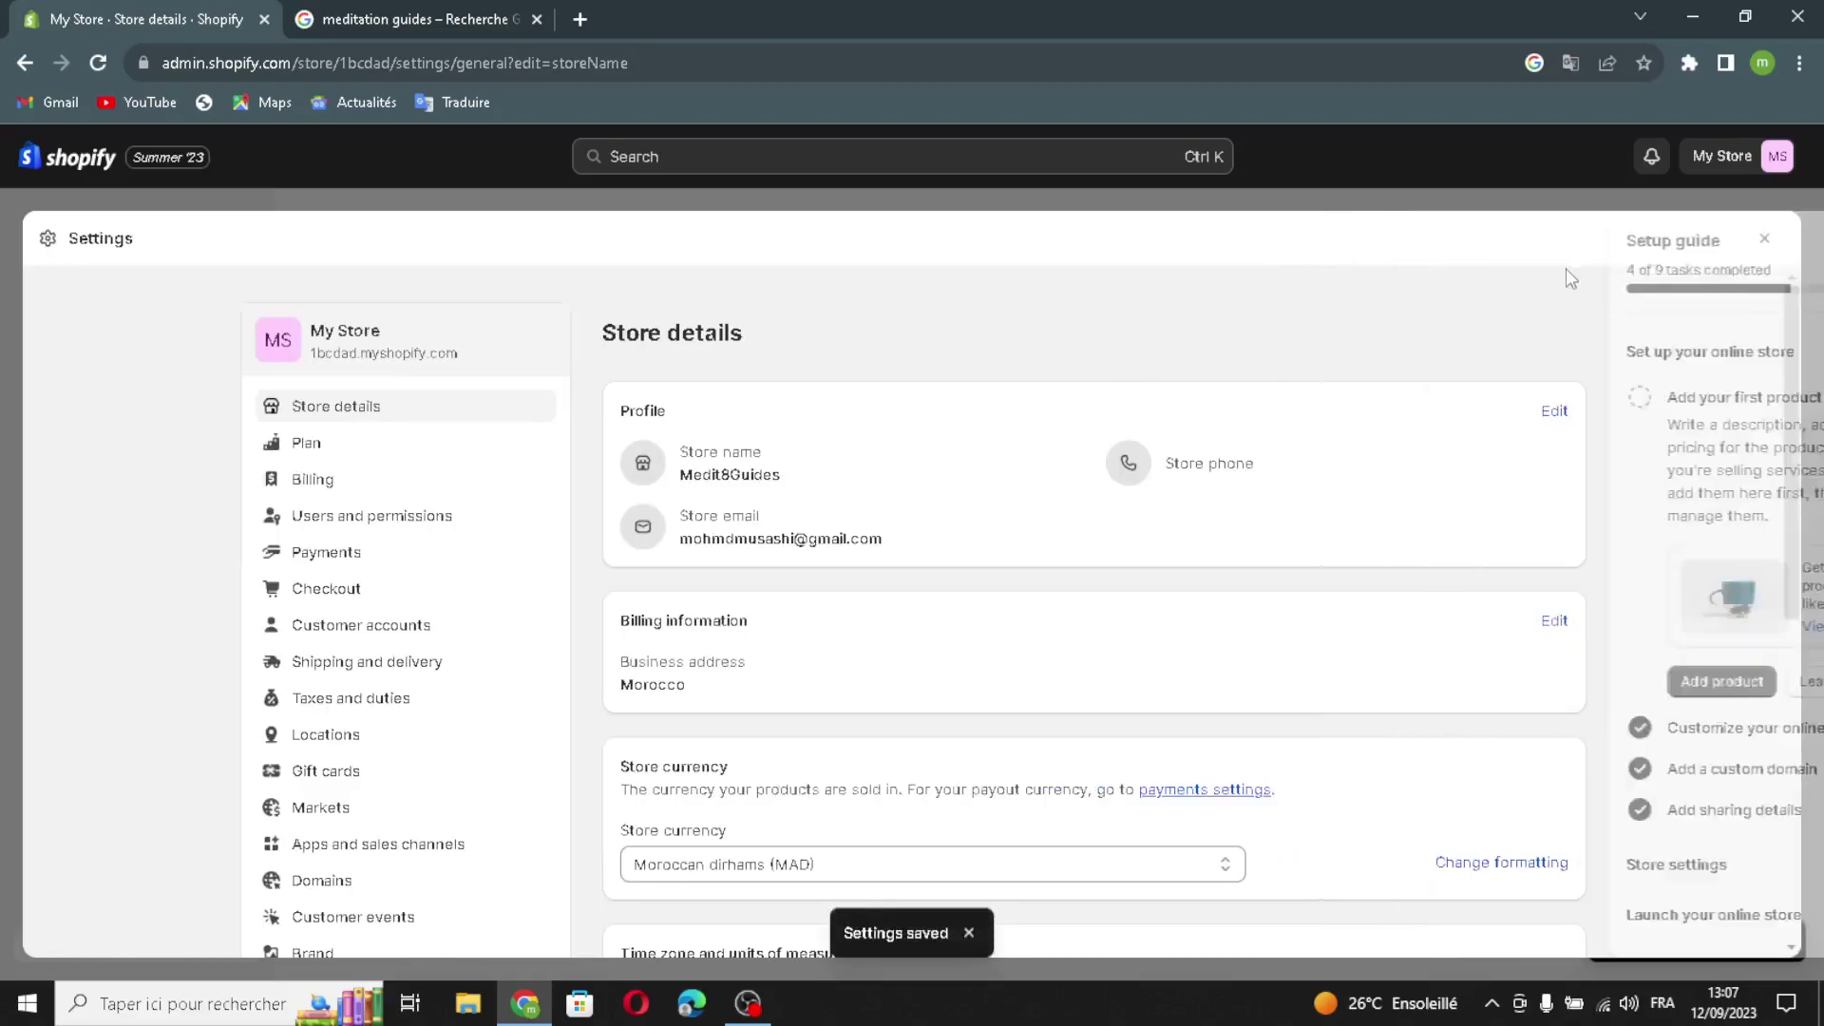
{"action": "left_click", "coordinate": [1763, 239]}
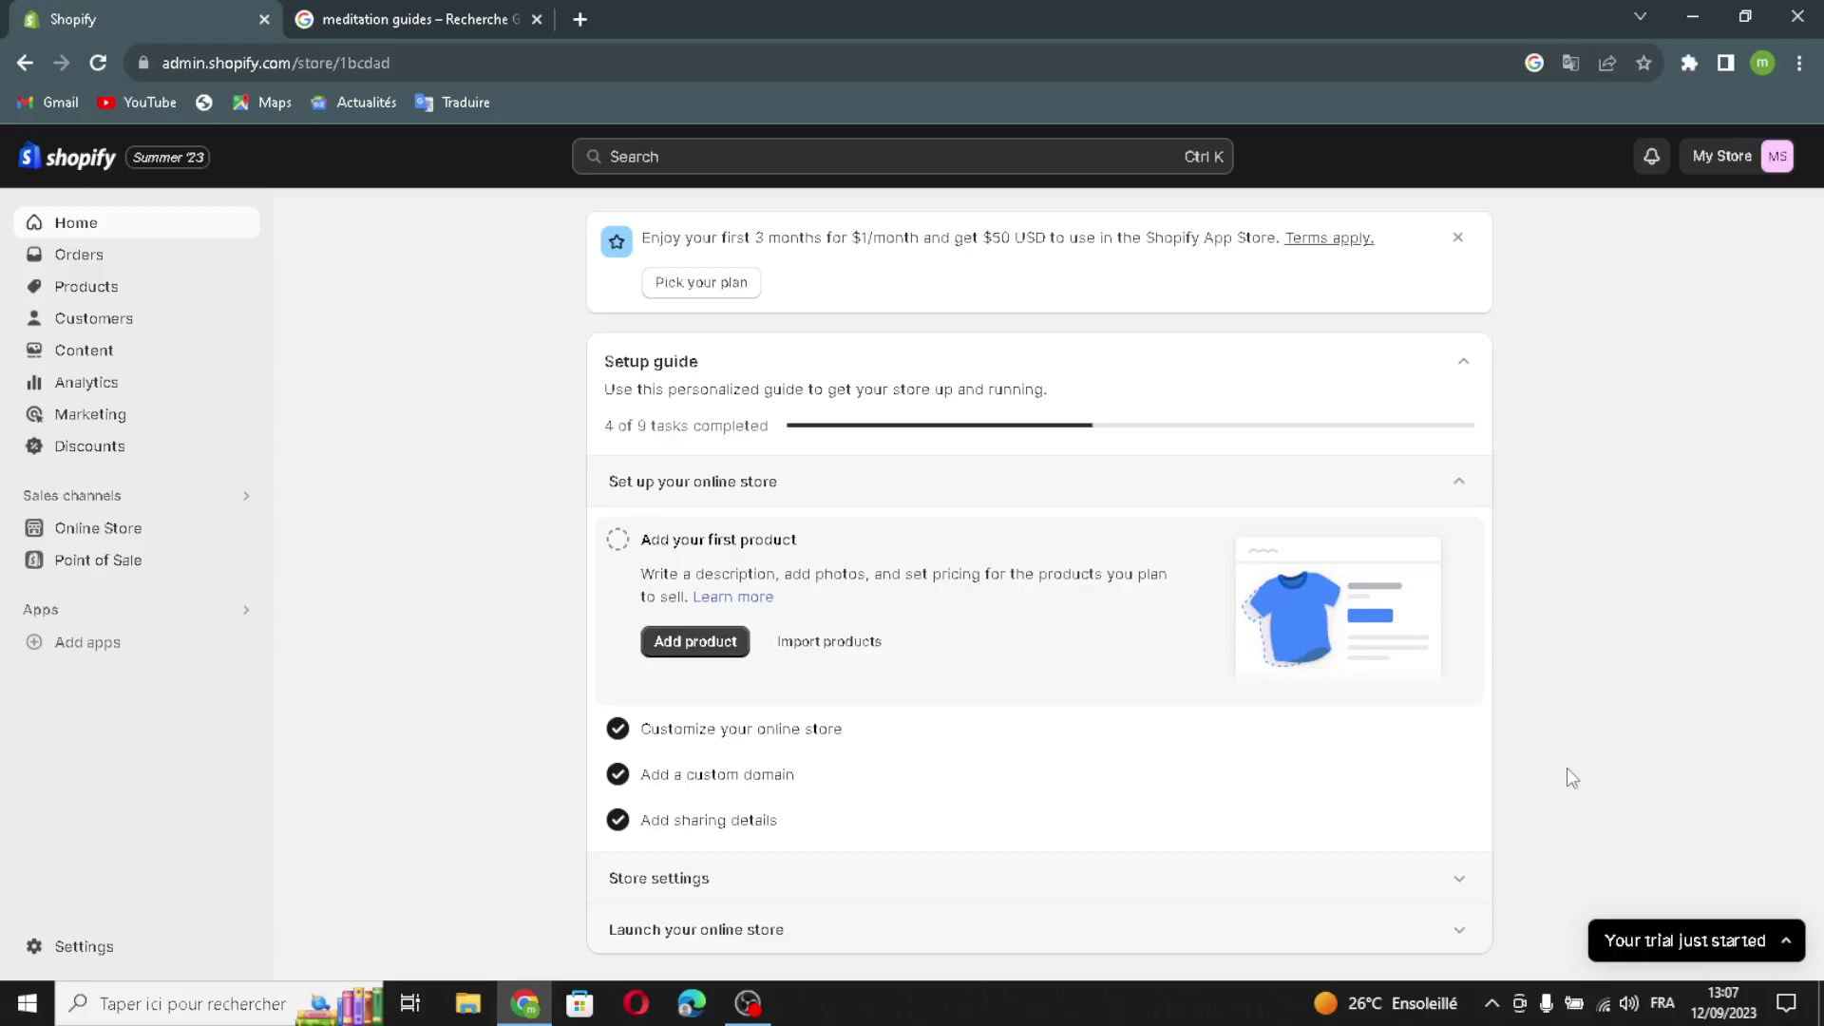
{"action": "left_click", "coordinate": [539, 28]}
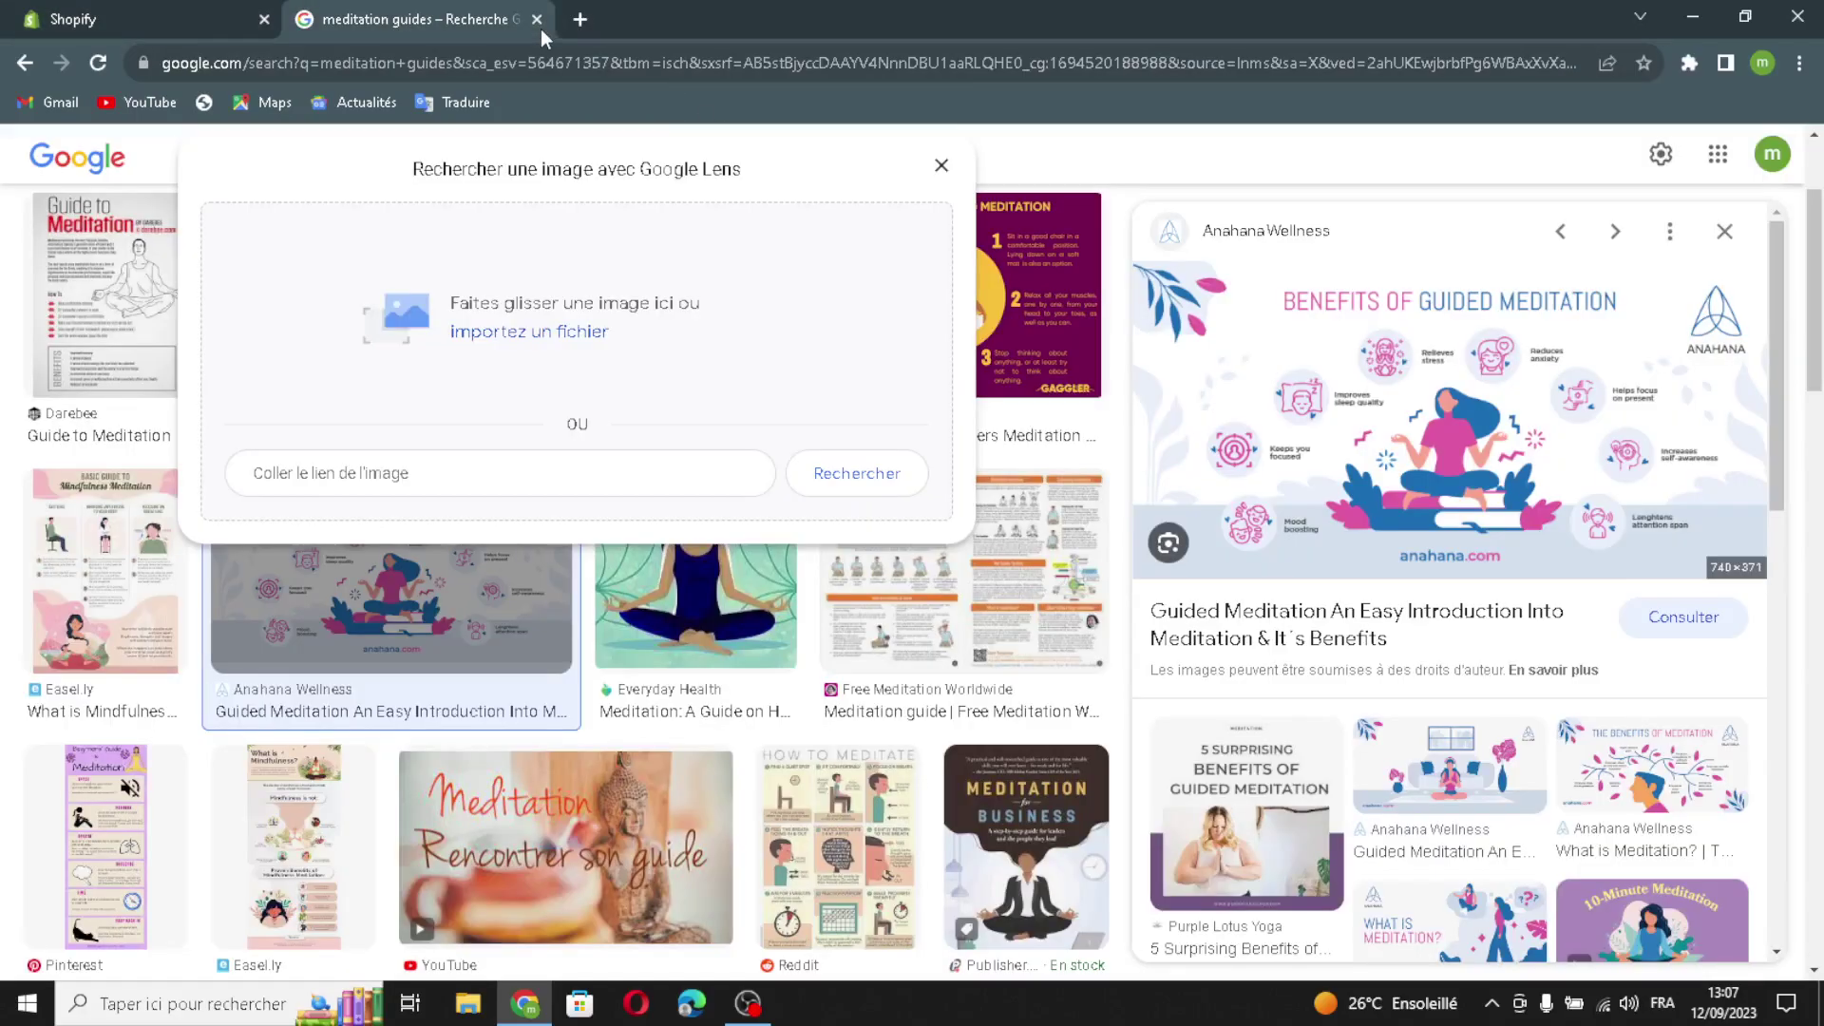
{"action": "left_click", "coordinate": [537, 21]}
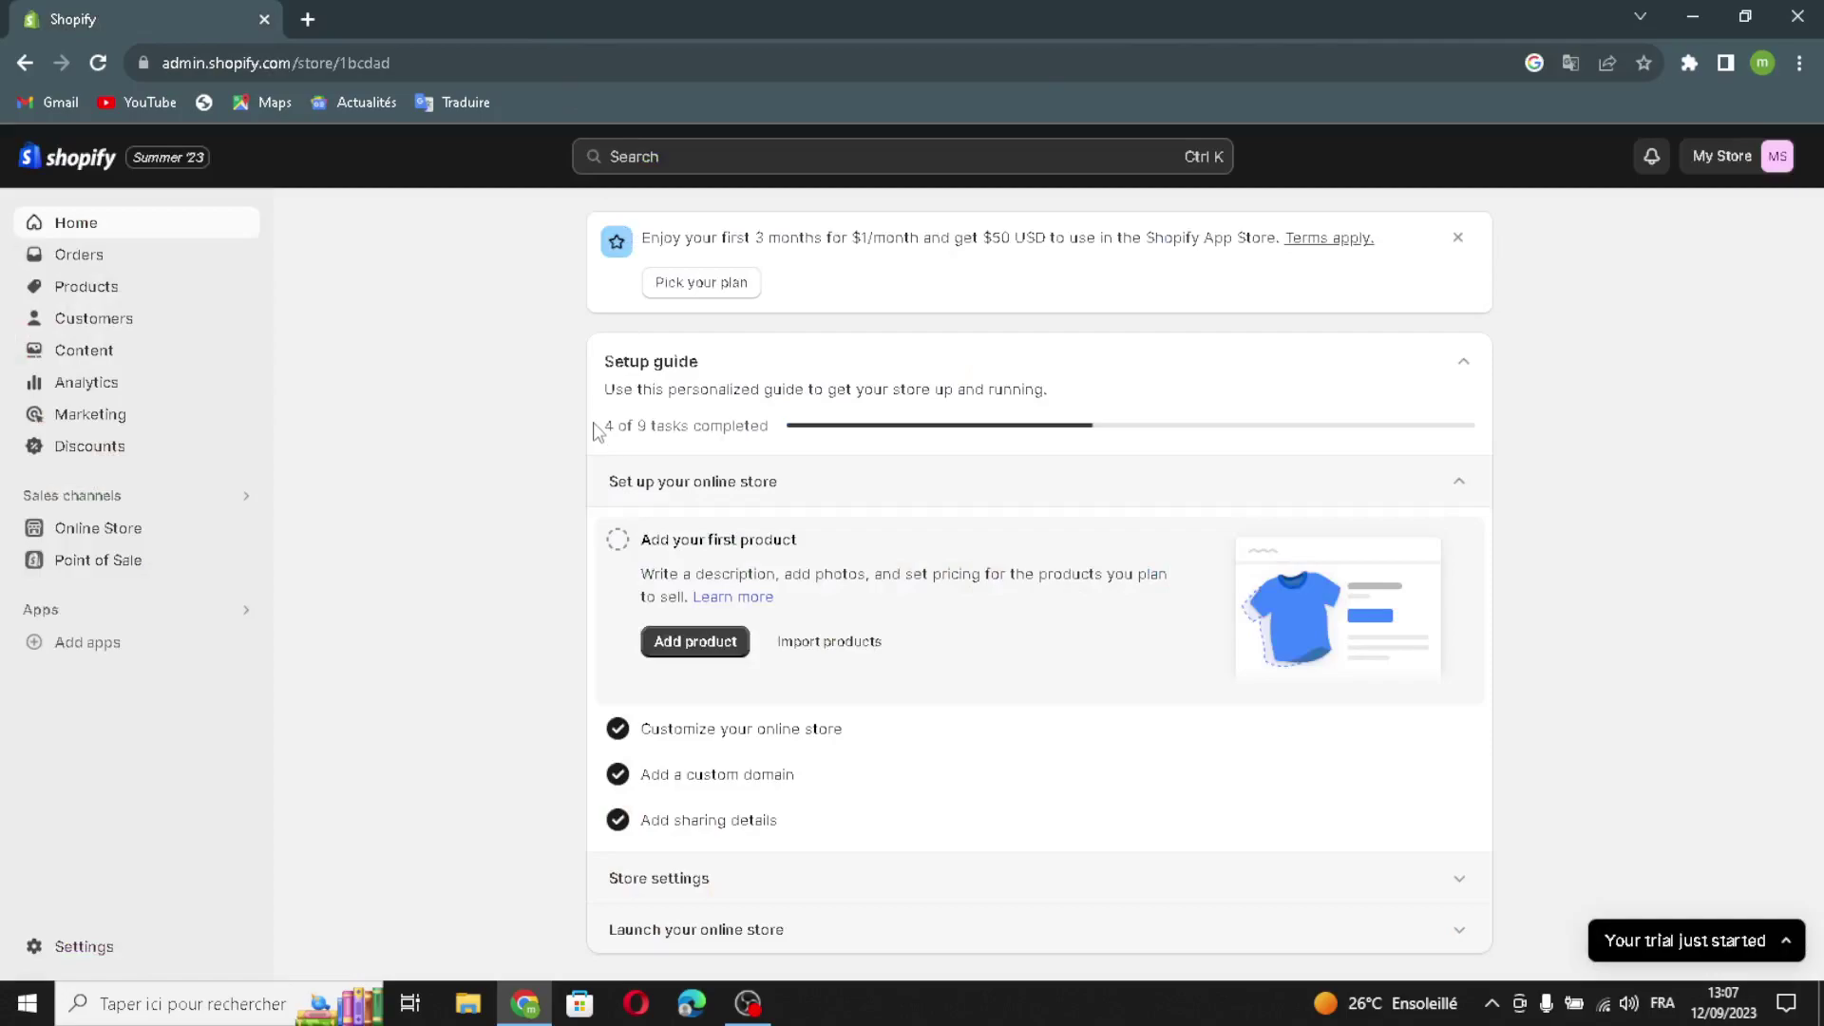